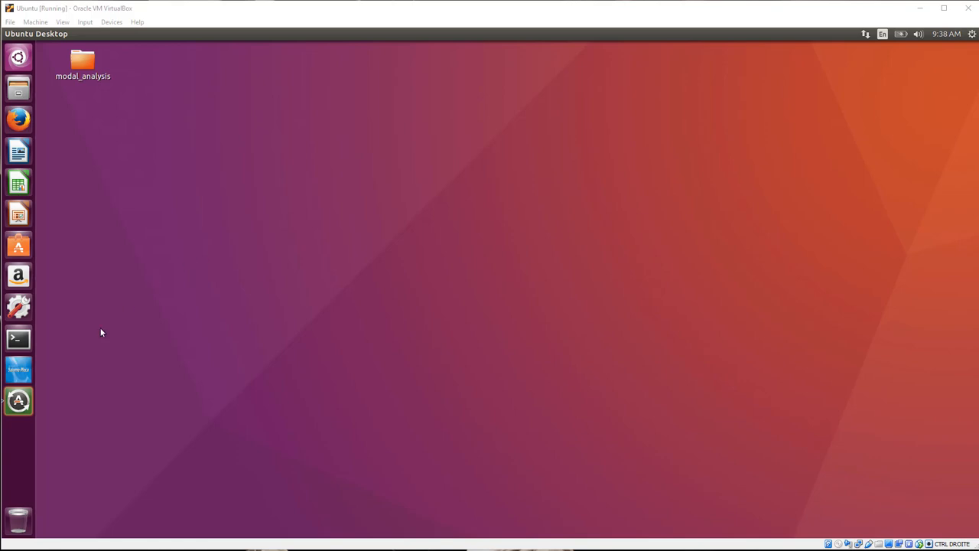
Launch Salome-Meca and start a new study in the Geometry module.
left_click(28, 372)
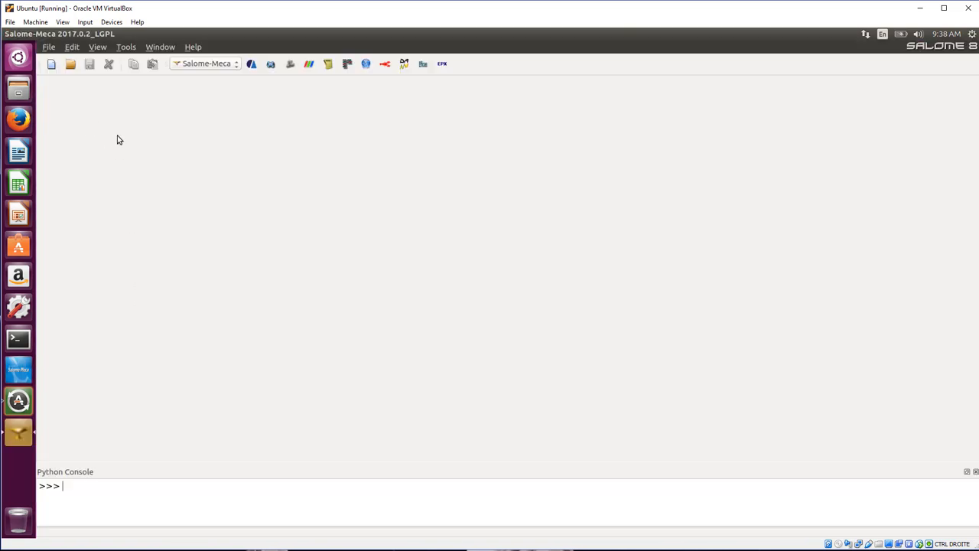
left_click(218, 65)
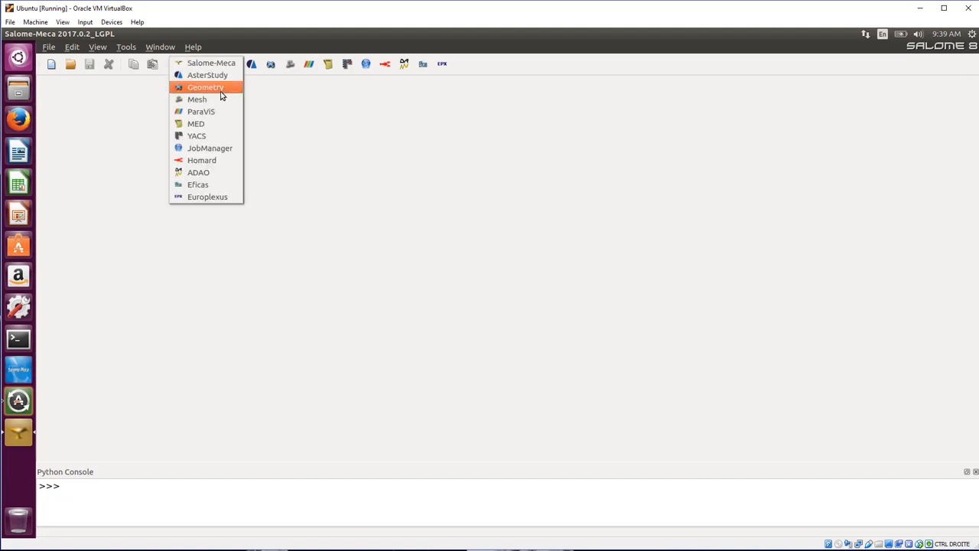
left_click(221, 89)
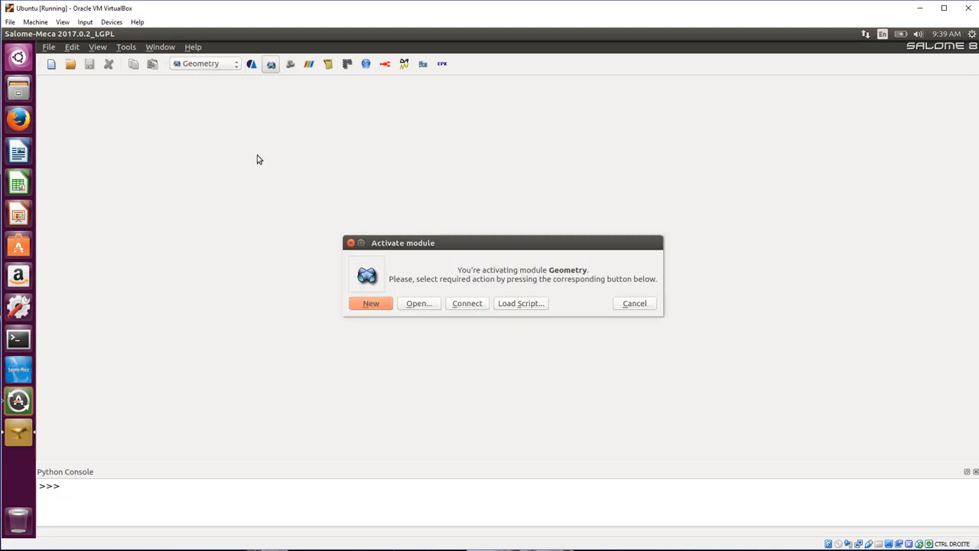
left_click(372, 303)
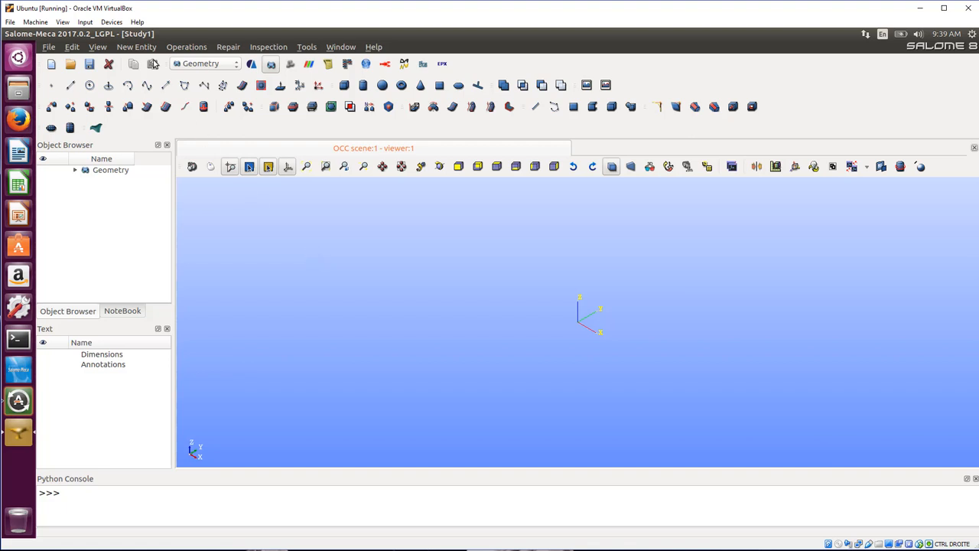
Create a rectangular face at the origin in the OXY plane with height 50 and width 100.
left_click(137, 47)
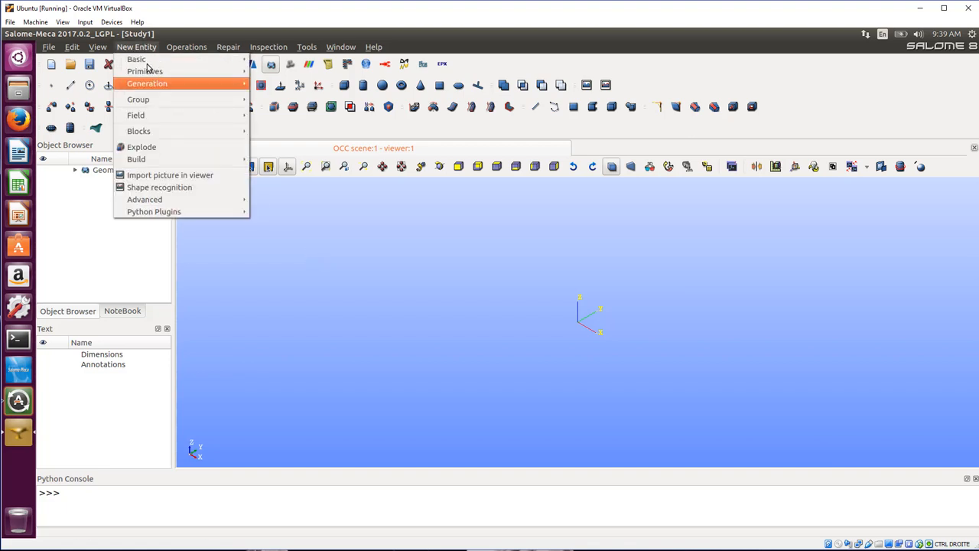
mouse_move(141, 60)
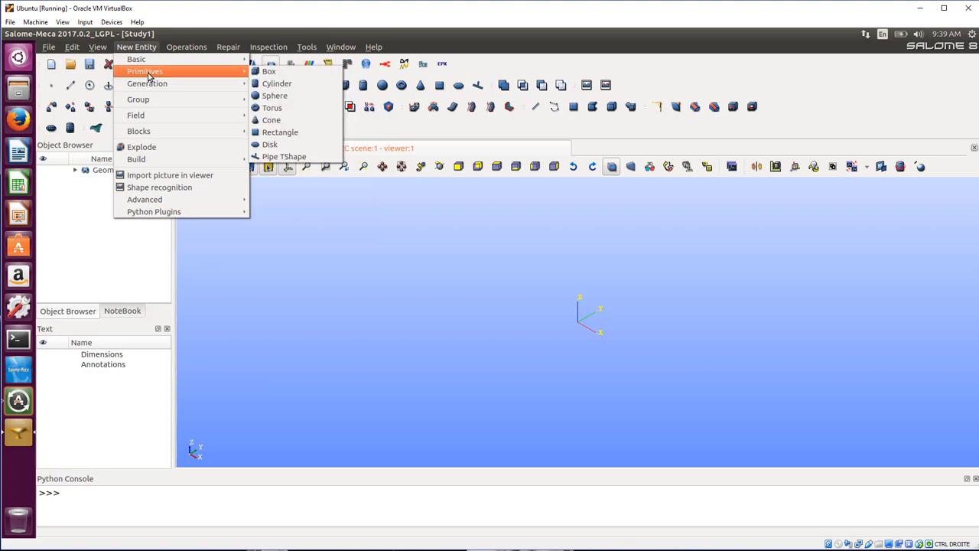
left_click(280, 133)
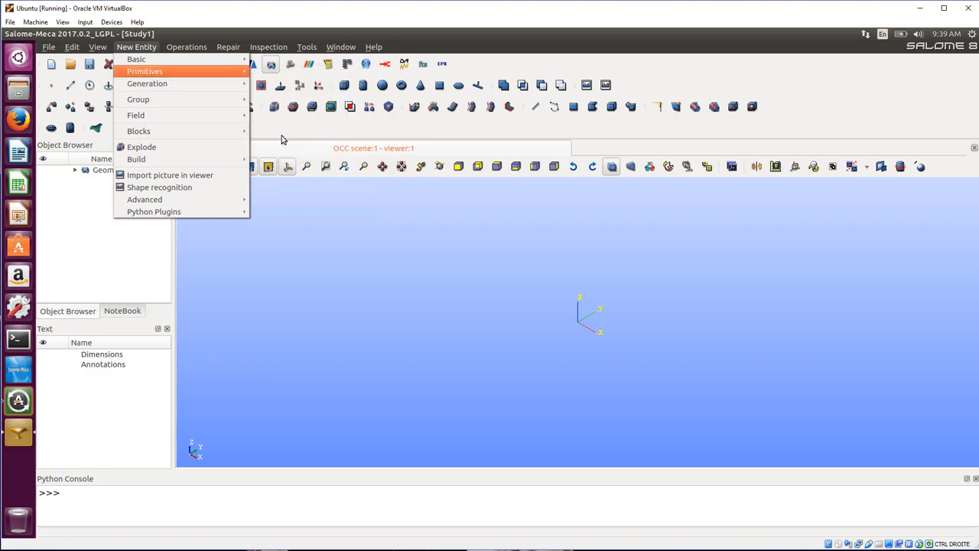
left_click_drag(482, 180, 355, 192)
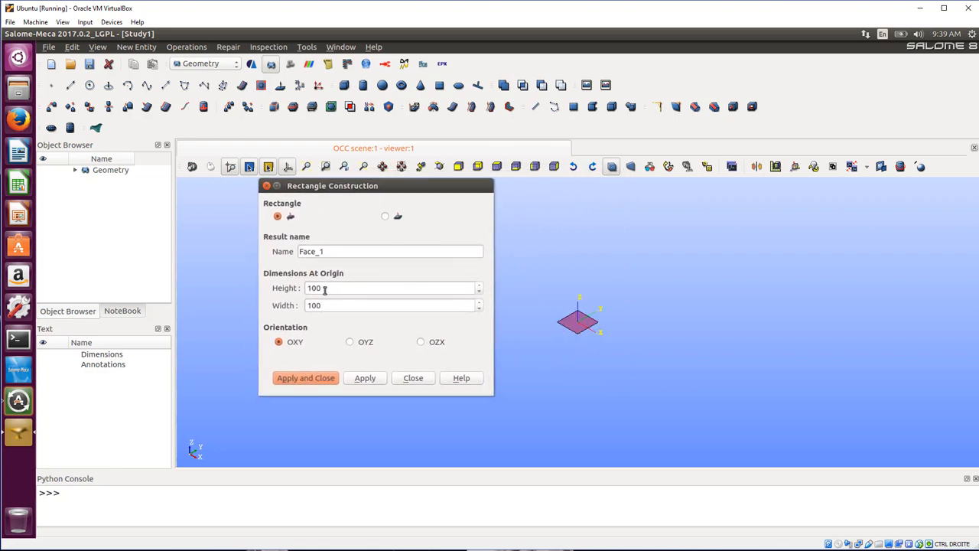
left_click_drag(323, 288, 270, 278)
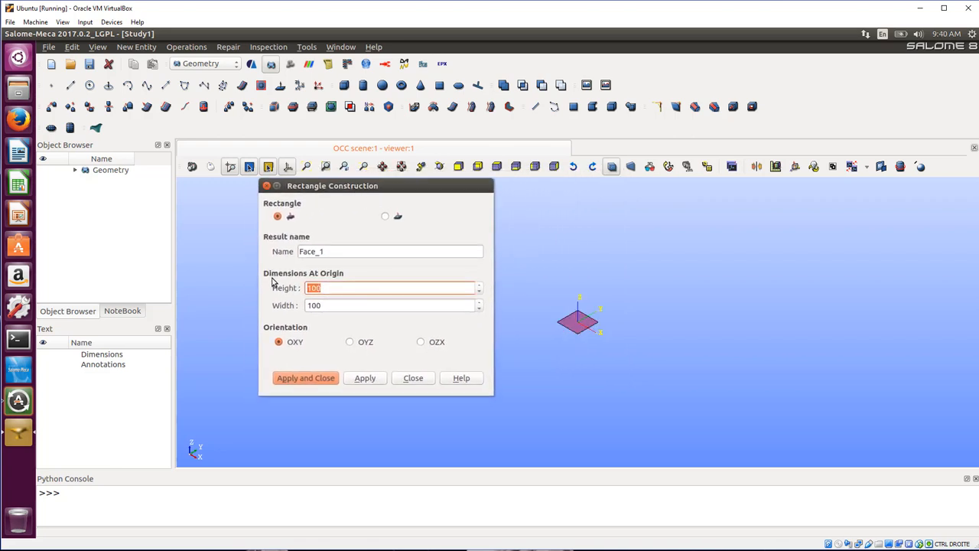
type("50")
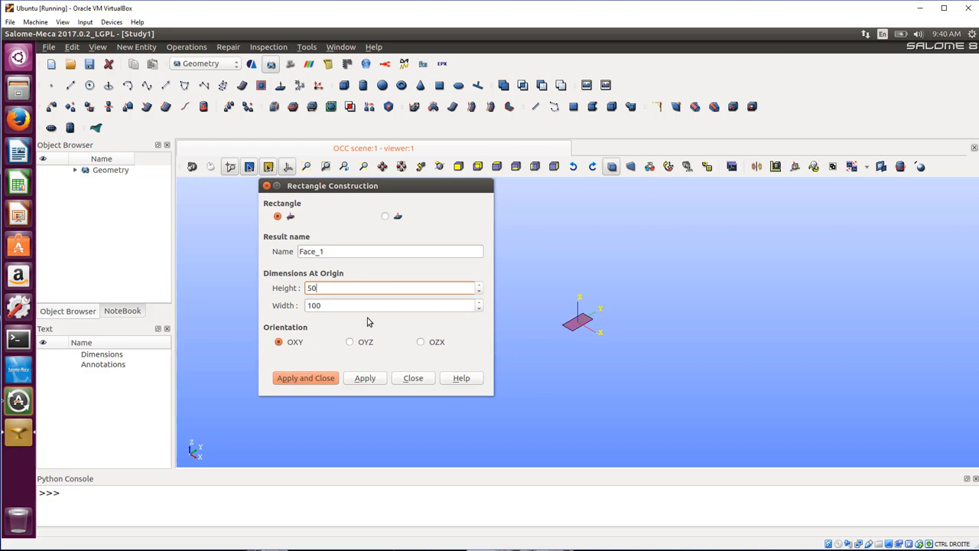
left_click(296, 378)
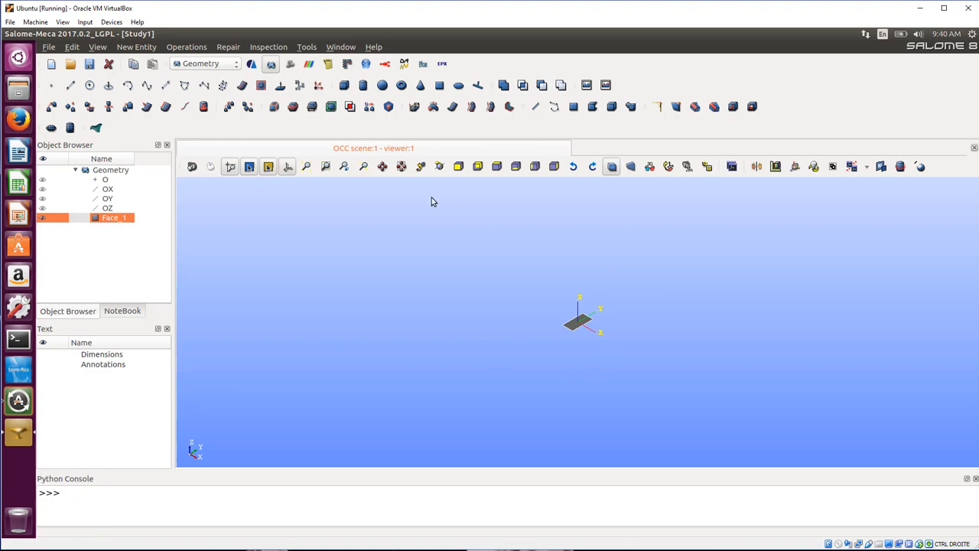
Fit the new rectangular face in the viewer and examine its shape and position relative to the axes.
left_click(307, 167)
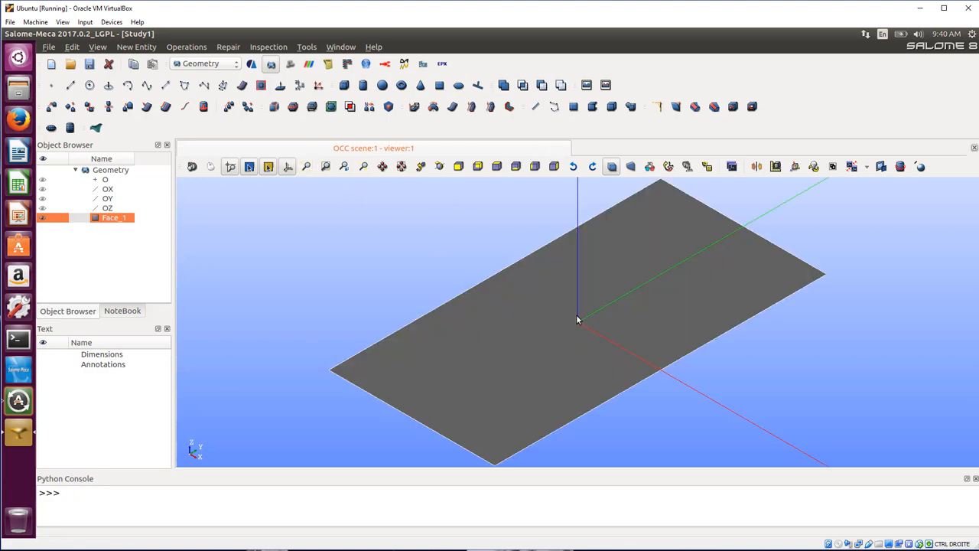
left_click(725, 351)
scroll(697, 337, "down", 3)
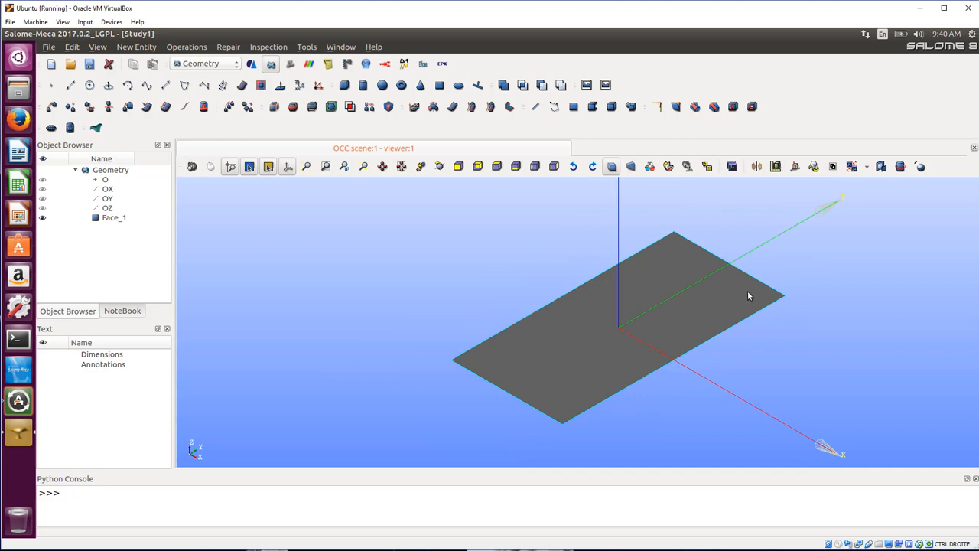
scroll(749, 293, "down", 3)
scroll(748, 293, "up", 4)
scroll(748, 293, "down", 2)
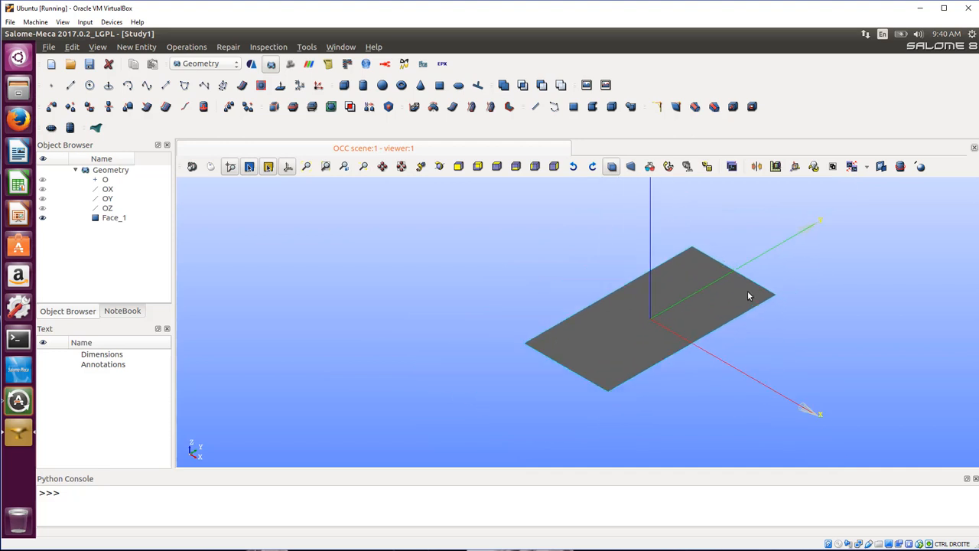
middle_click_drag(758, 292, 623, 300, "ctrl")
scroll(612, 302, "up", 1)
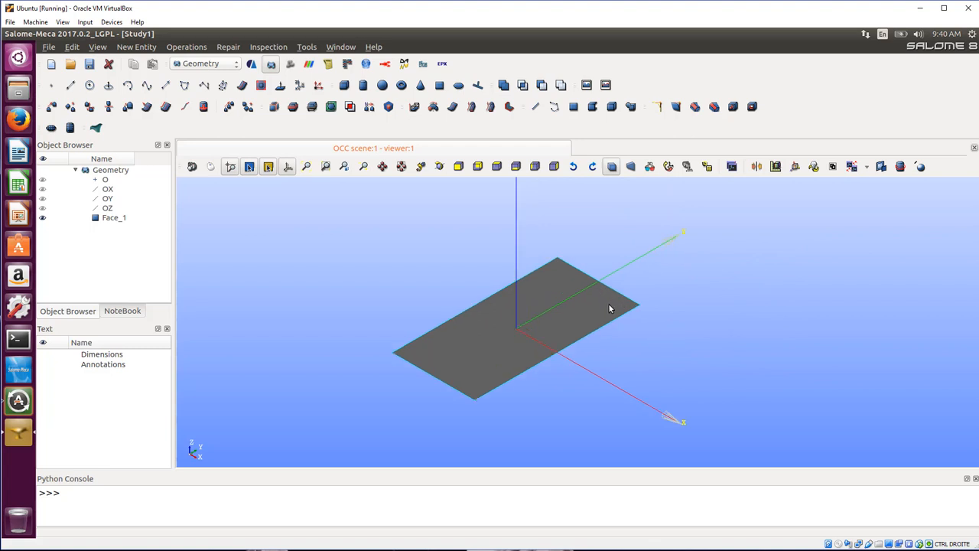
scroll(609, 303, "up", 2)
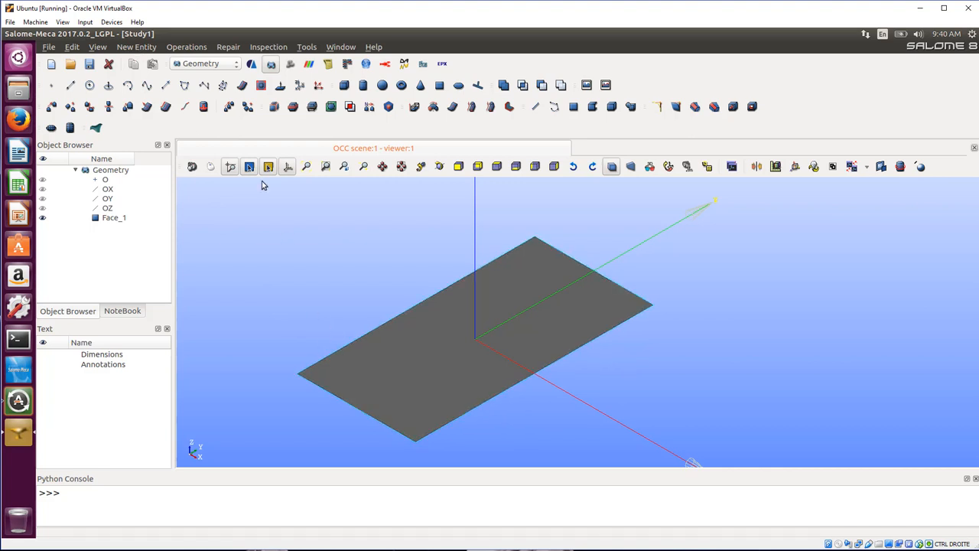
Start a new geometry group with edge as its shape type.
left_click(141, 48)
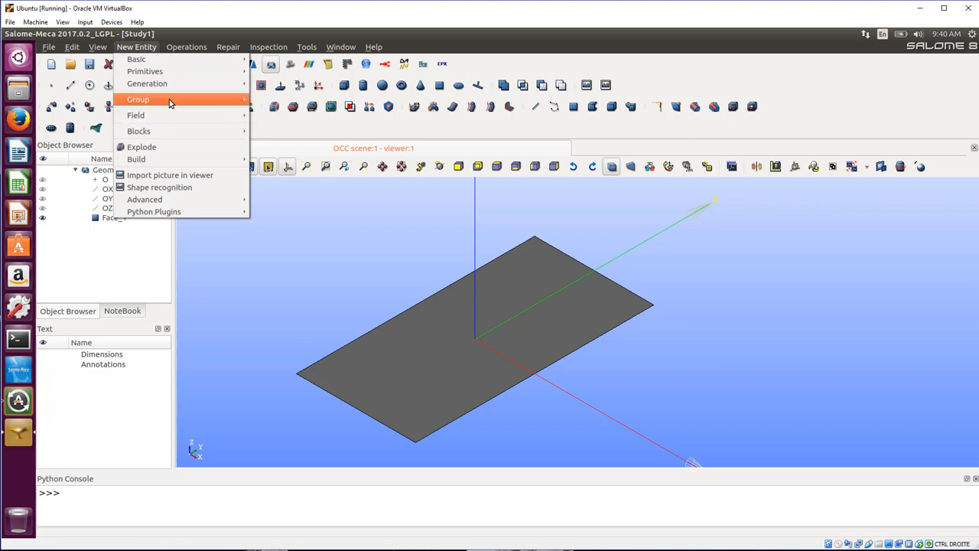
mouse_move(170, 100)
left_click(265, 103)
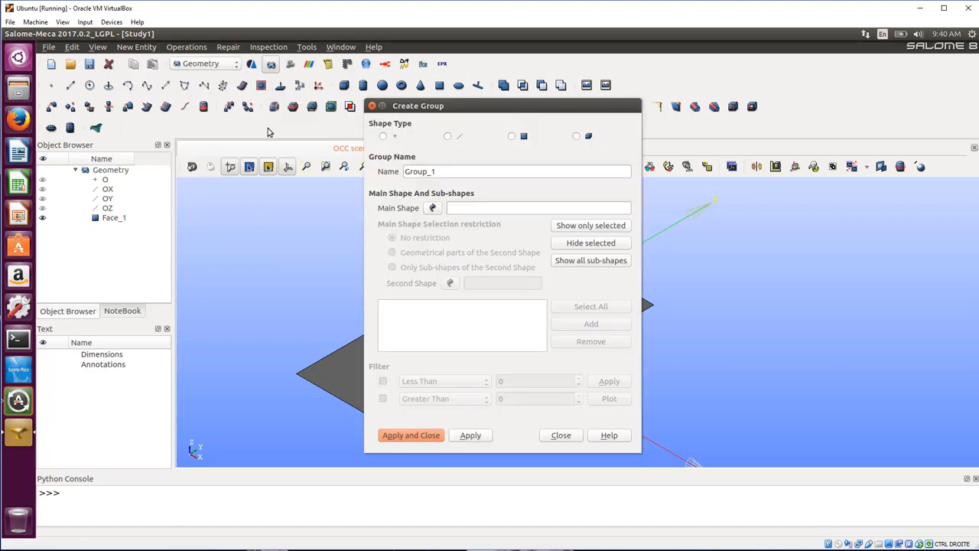
left_click(448, 137)
left_click_drag(471, 107, 327, 98)
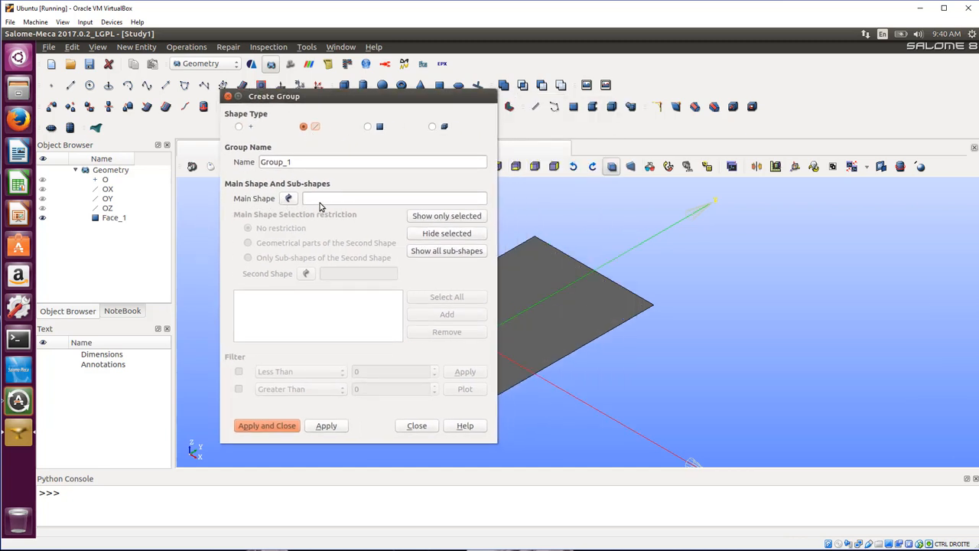
Set Face_1 as the main shape of the edge group.
left_click(115, 218)
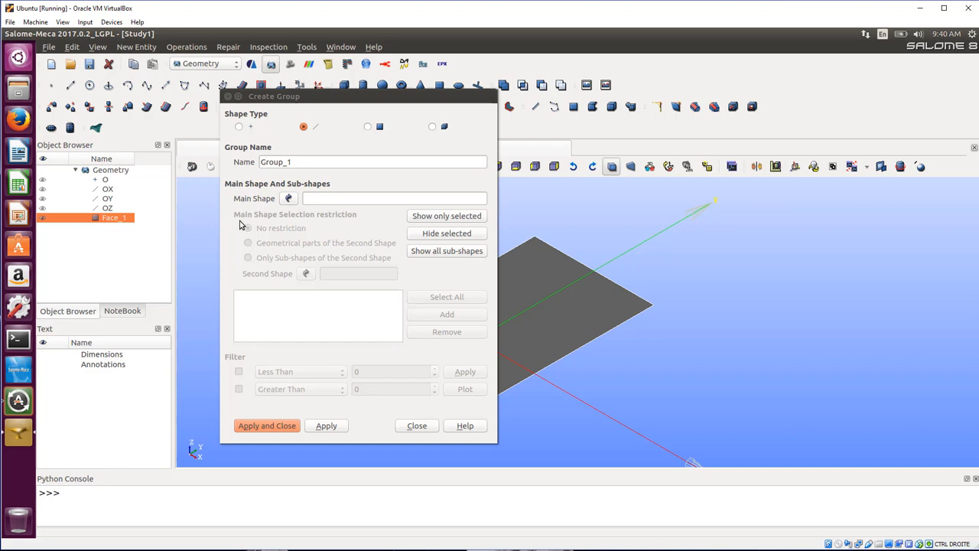
left_click(289, 199)
left_click(128, 221)
left_click(290, 200)
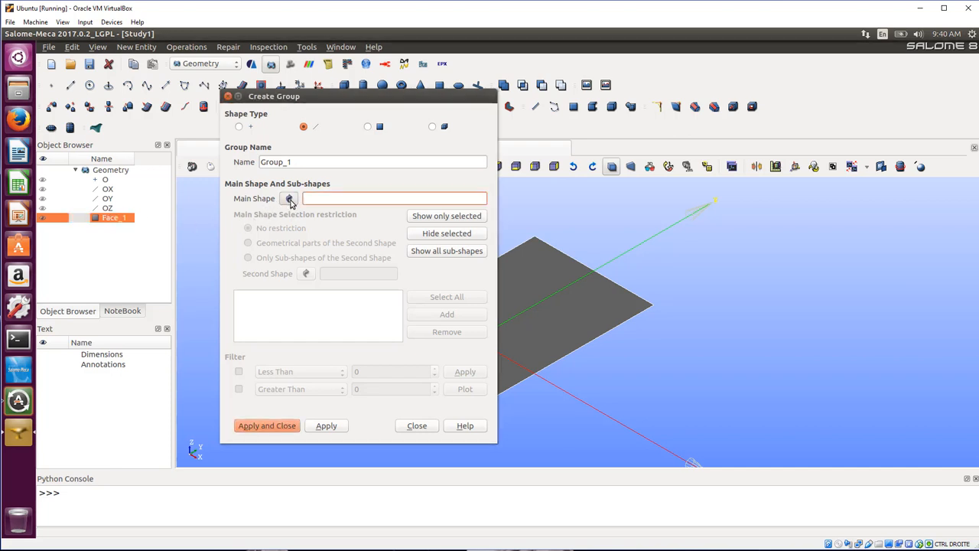
left_click(110, 220)
left_click_drag(109, 221, 319, 203)
left_click(316, 201)
left_click_drag(350, 97, 816, 98)
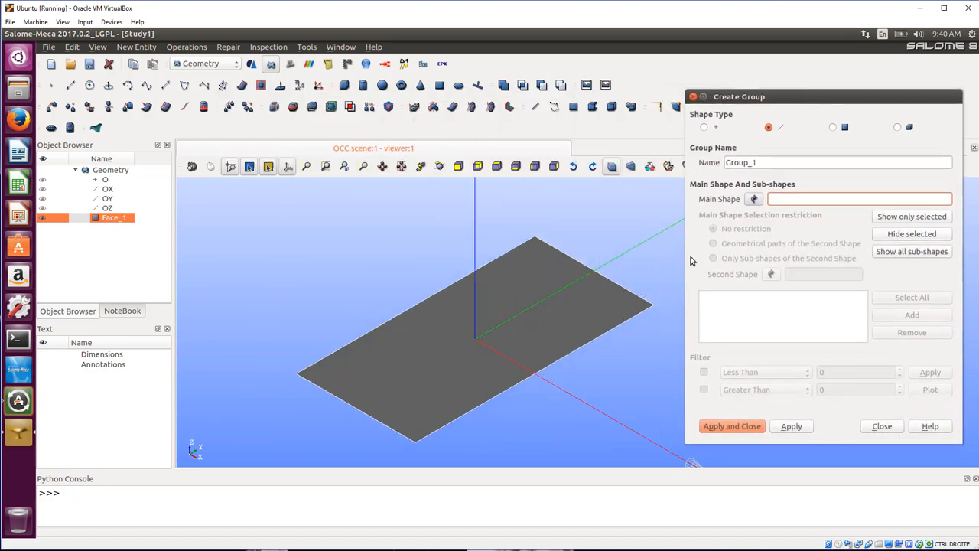
left_click(561, 315)
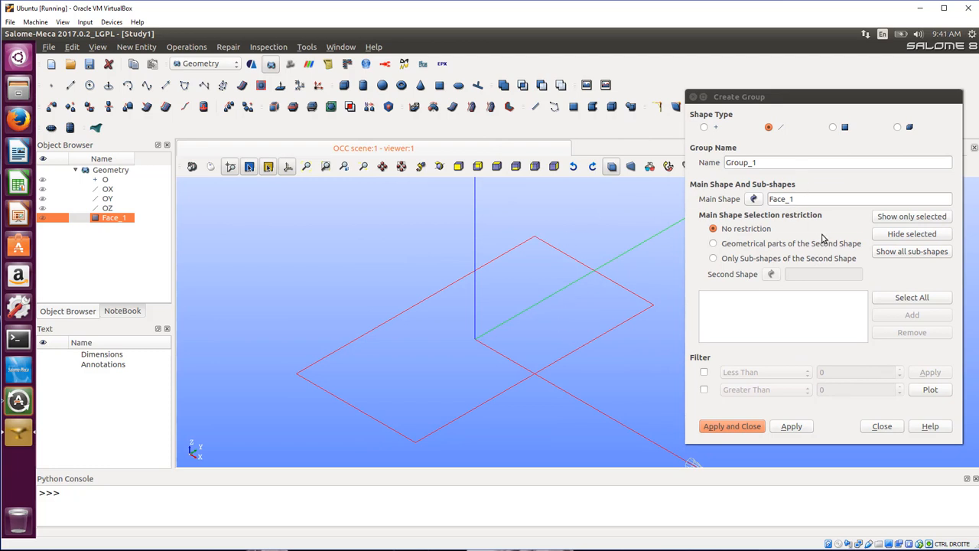
left_click_drag(782, 100, 739, 89)
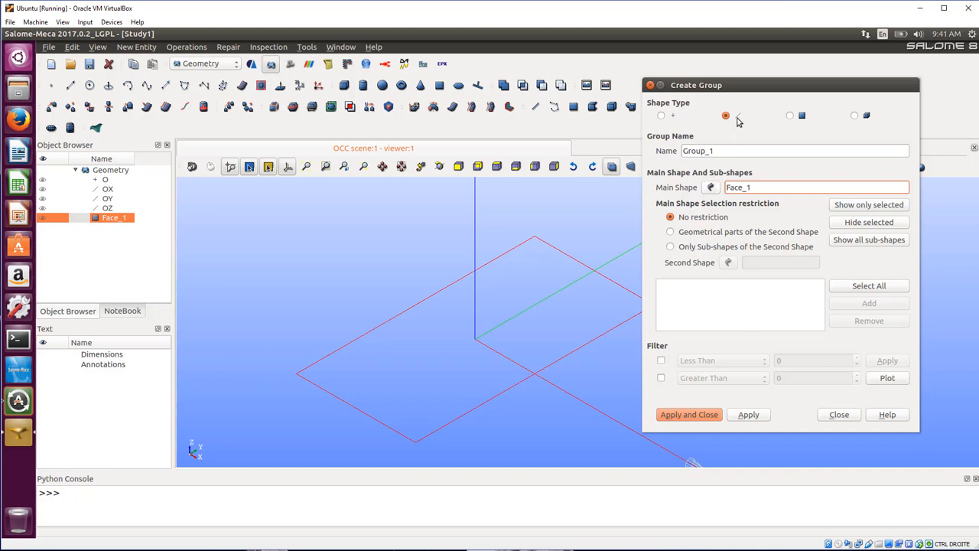
Add the rectangle's short edge at the negative Y end to the group and create it under the name Bottom.
left_click(368, 420)
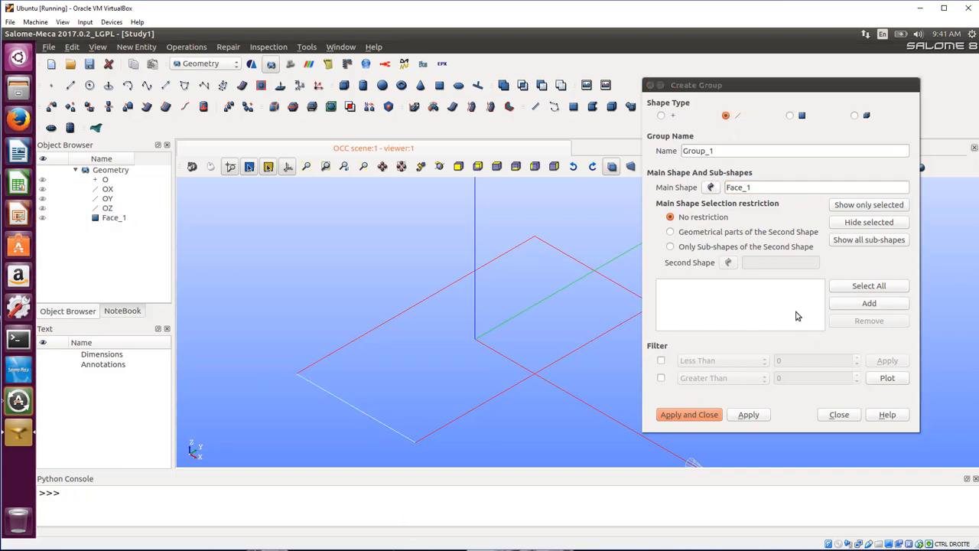
left_click(841, 306)
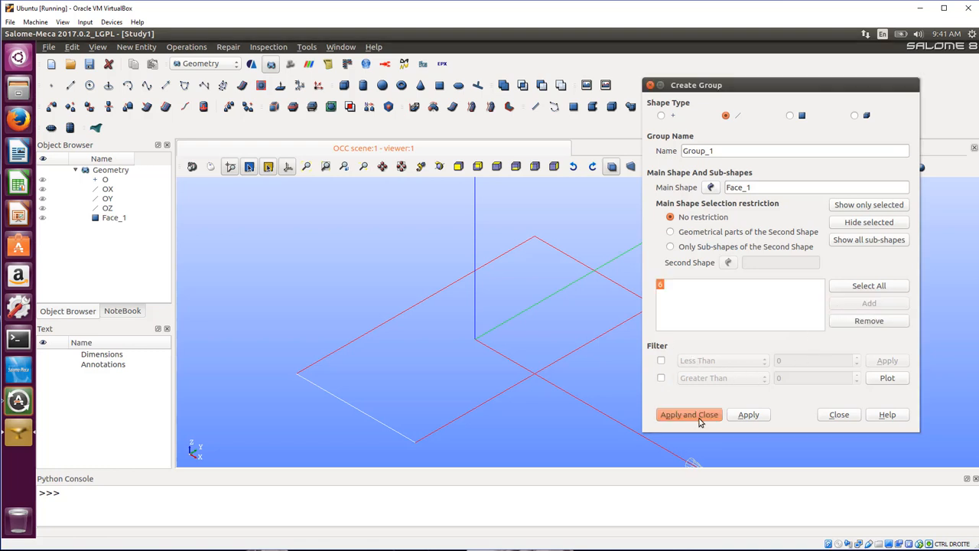
left_click_drag(734, 151, 662, 159)
type("Bo")
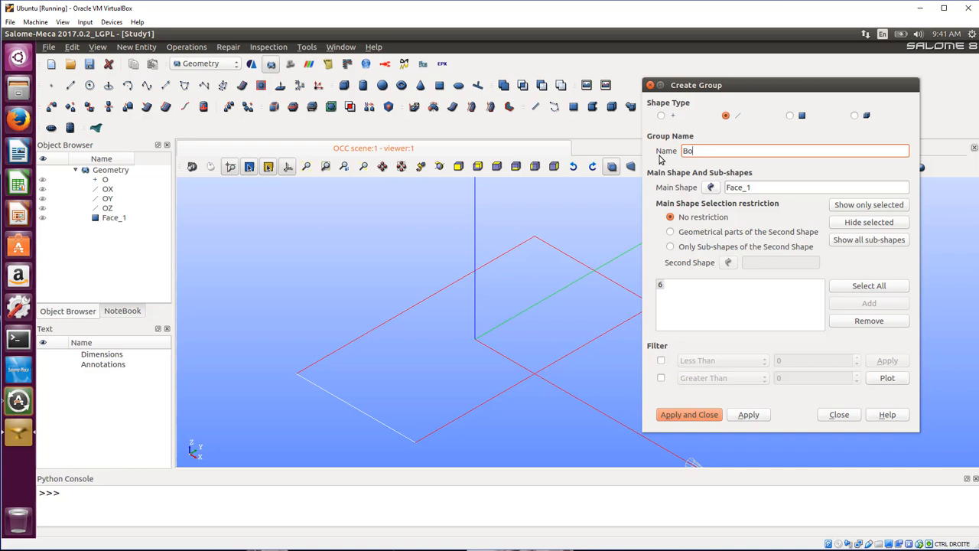
type("ttom")
left_click(749, 414)
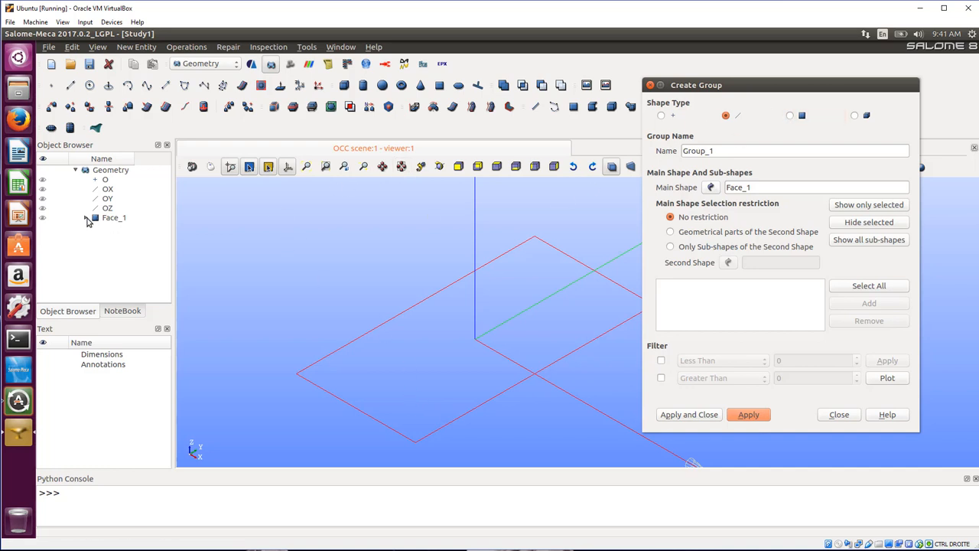
left_click(86, 219)
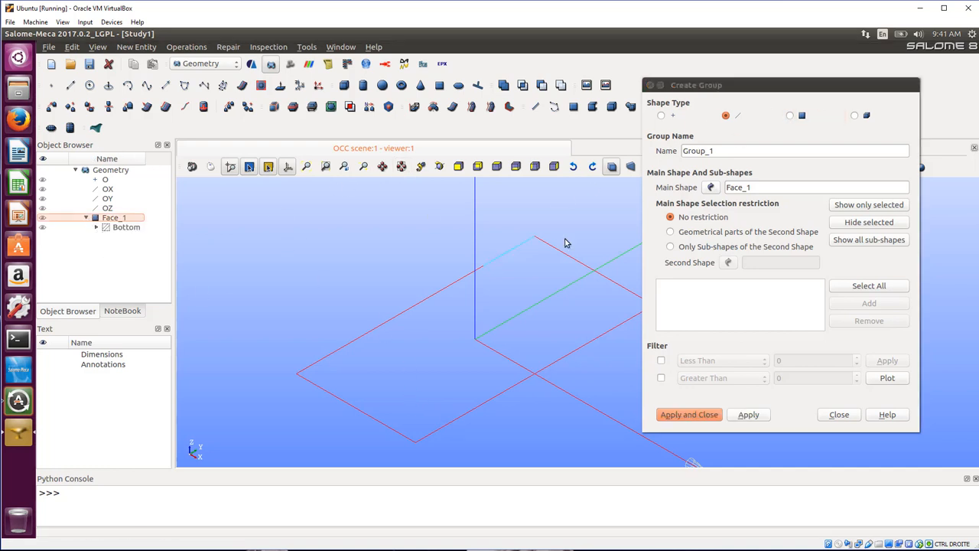
Create a face group named Plate on Face_1 that contains the whole rectangular face.
left_click(791, 116)
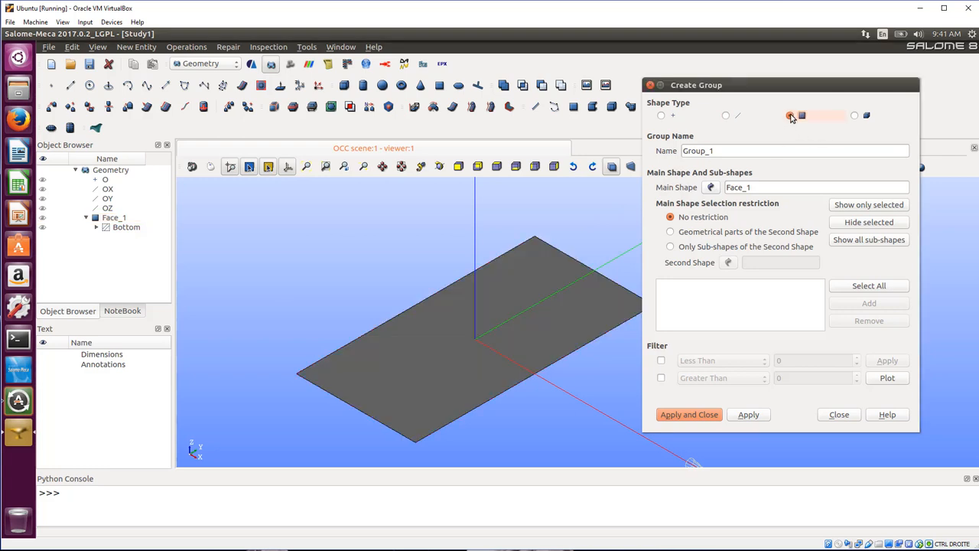
left_click(567, 325)
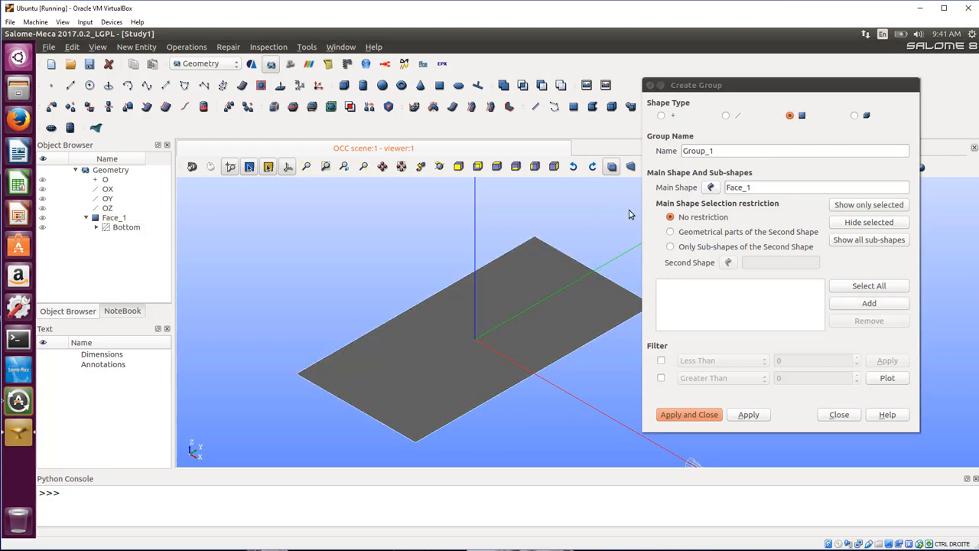
left_click(844, 306)
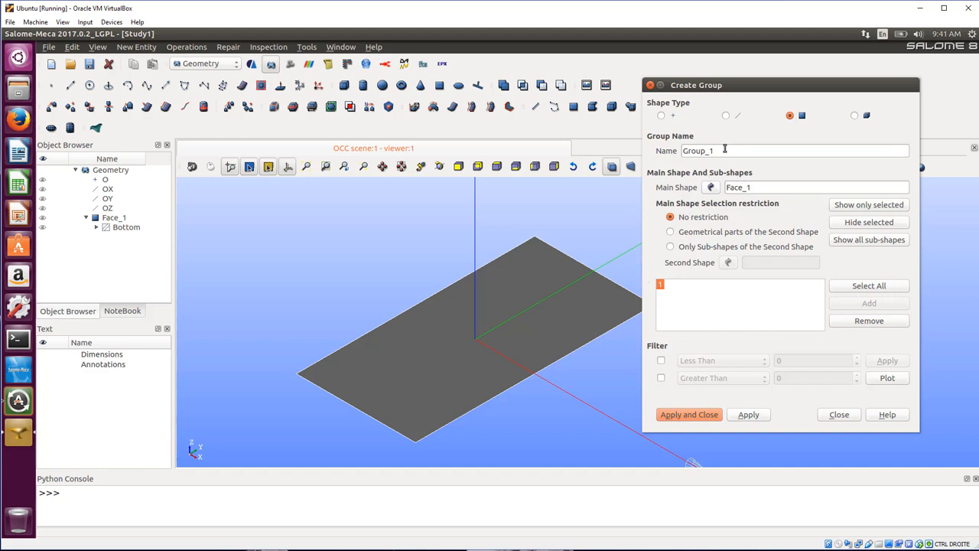
left_click_drag(724, 150, 655, 144)
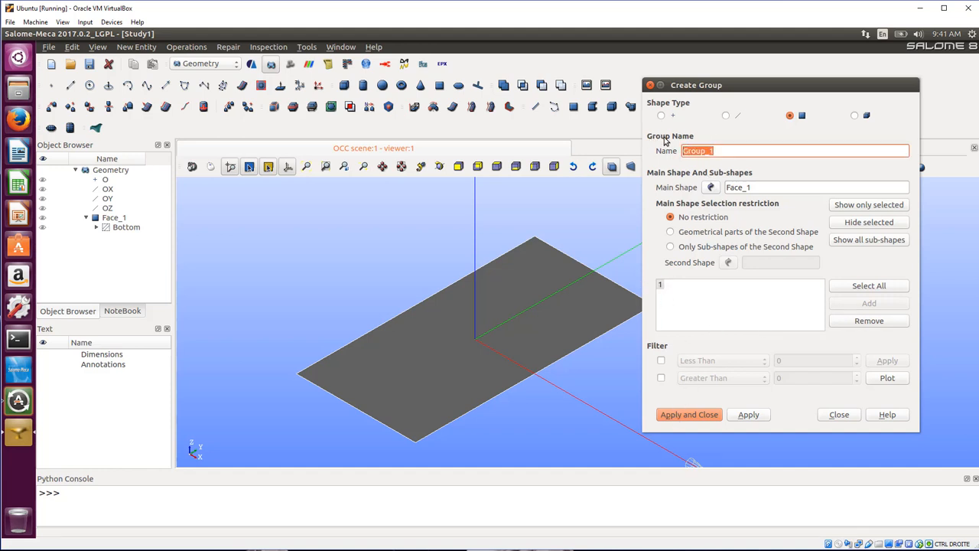
type("Plate")
left_click(706, 416)
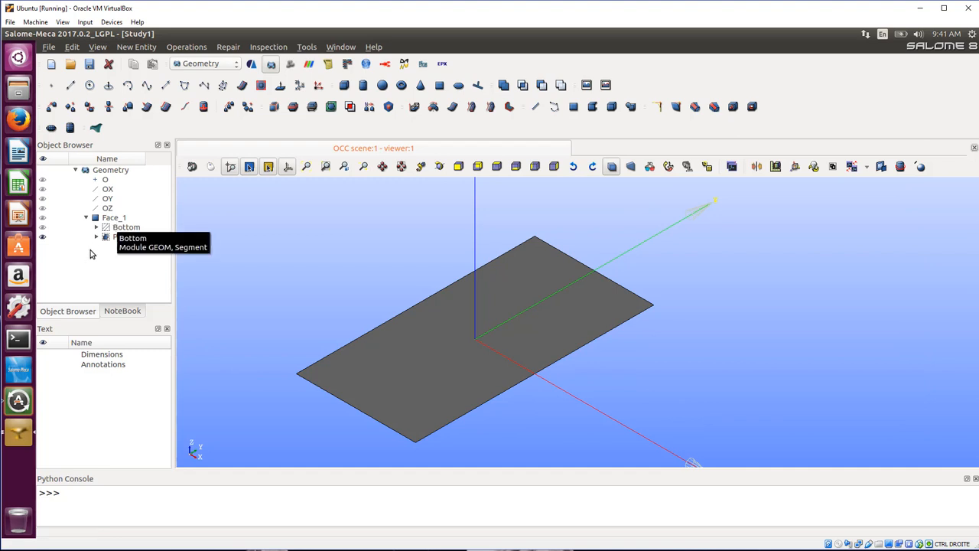
Switch to the Mesh module and display Face_1 fitted to the mesh viewer.
left_click(208, 65)
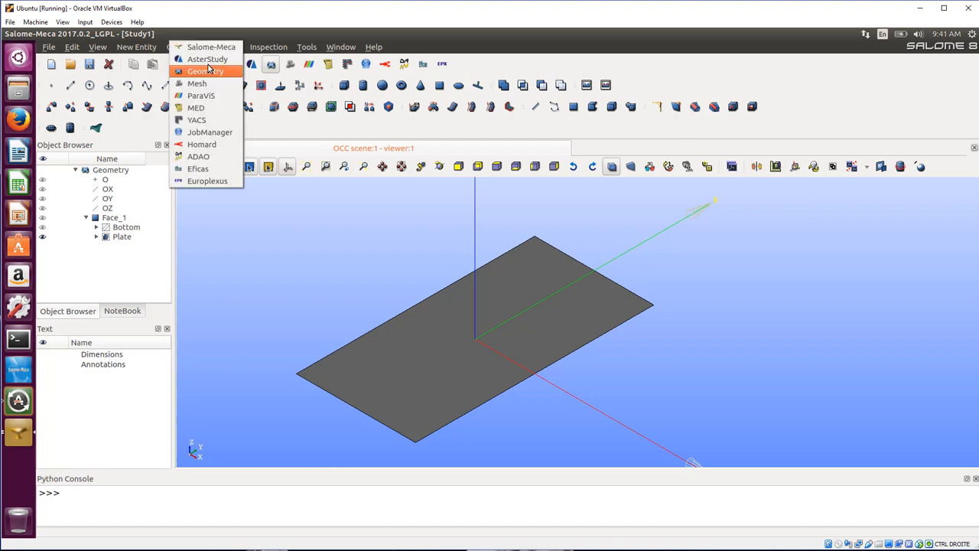
left_click(204, 84)
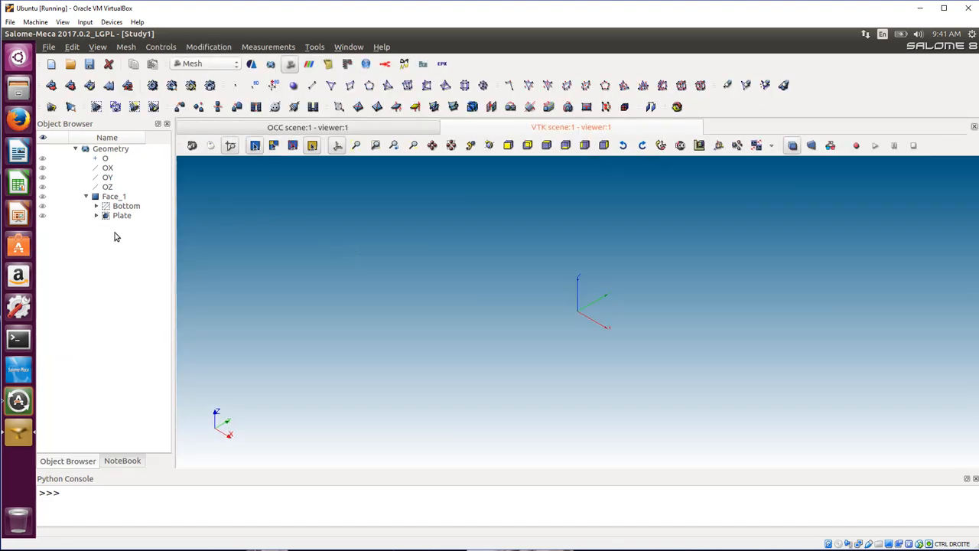
left_click(42, 198)
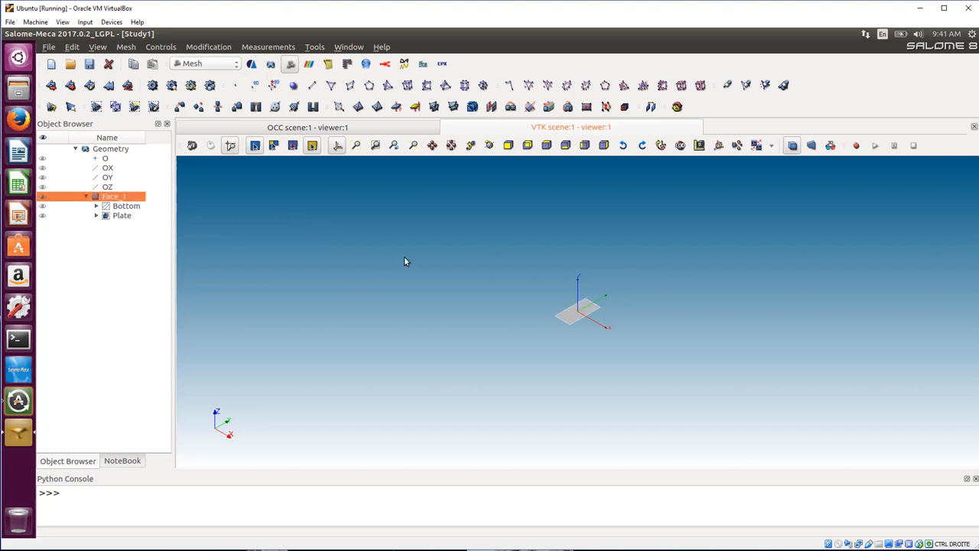
left_click(356, 146)
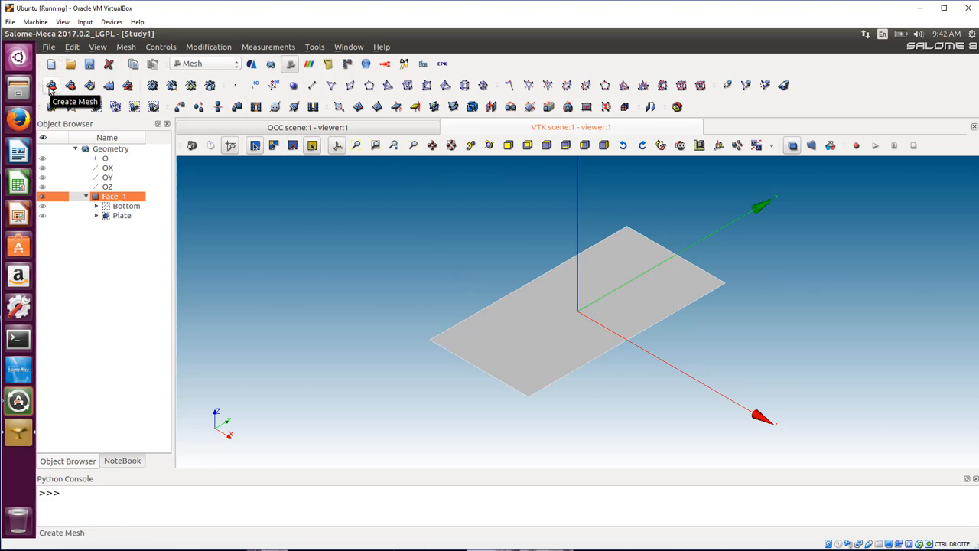
Start a mesh on Face_1 with the 2D algorithm Quadrangle: Mapping and a Quadrangle Parameters hypothesis using the Standard transition.
left_click(51, 86)
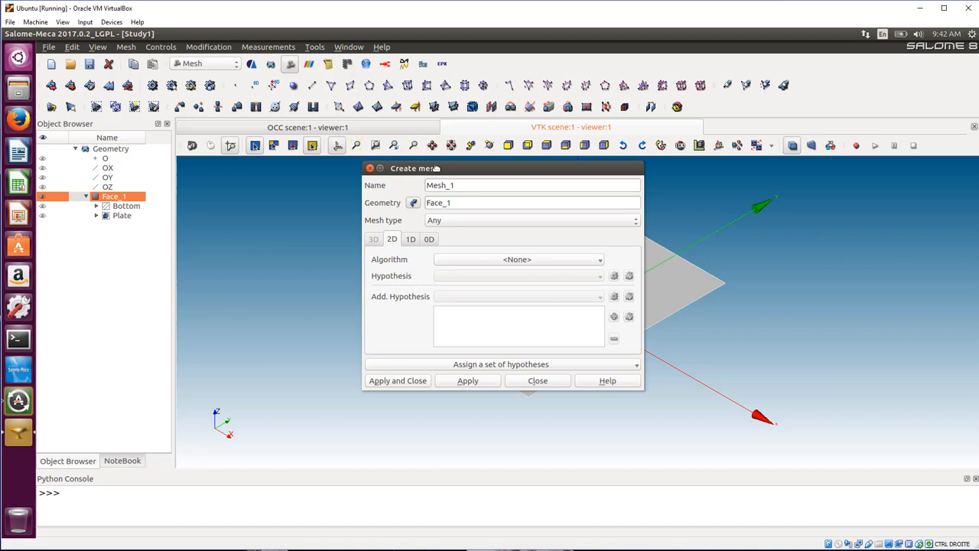
left_click_drag(436, 169, 246, 171)
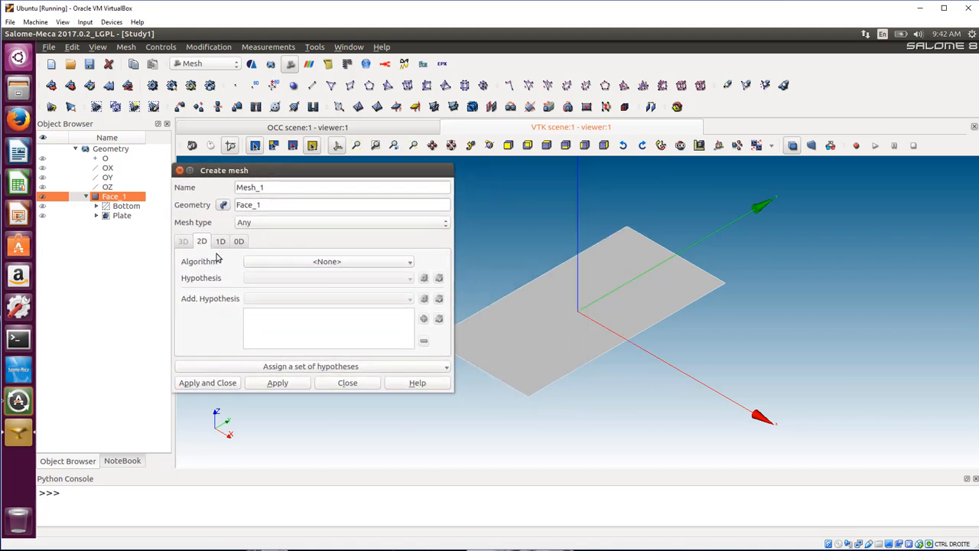
left_click(314, 263)
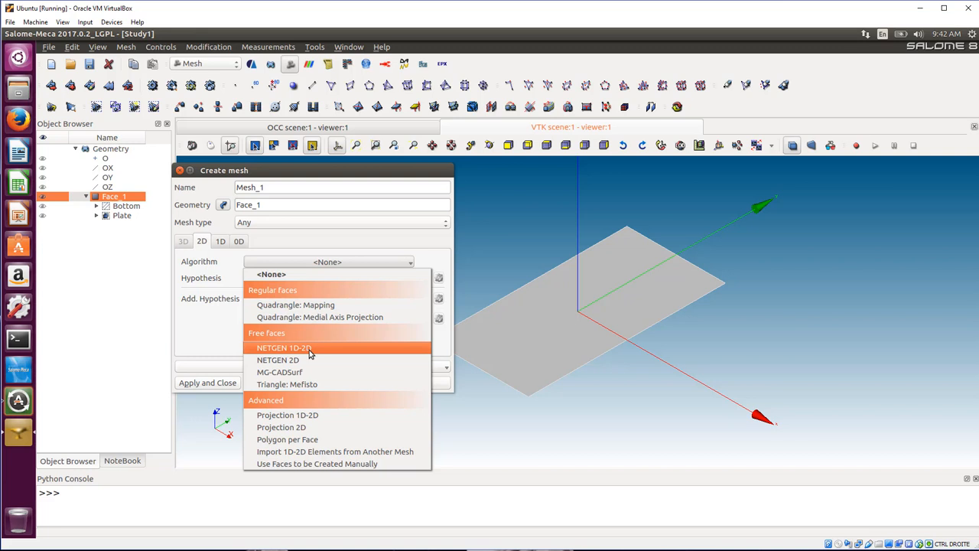
left_click(303, 306)
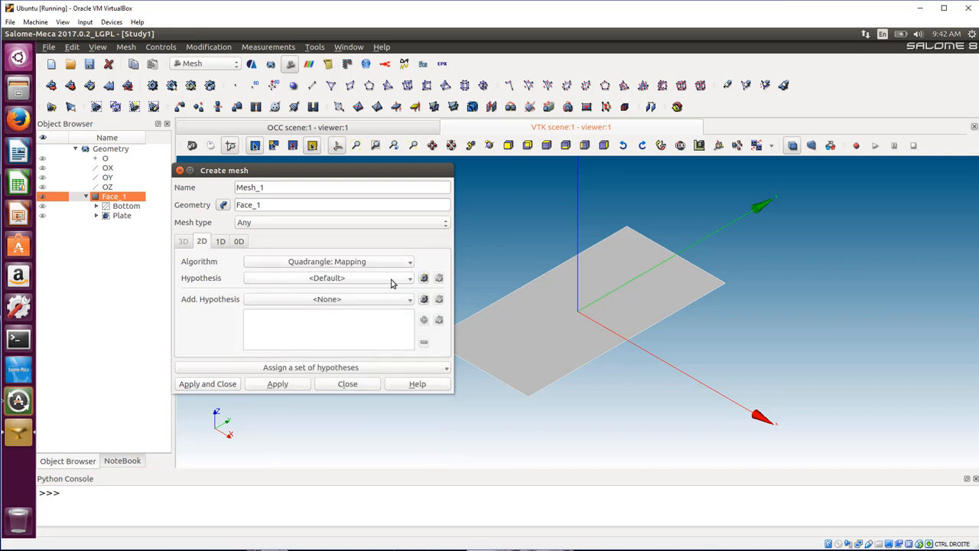
left_click(422, 278)
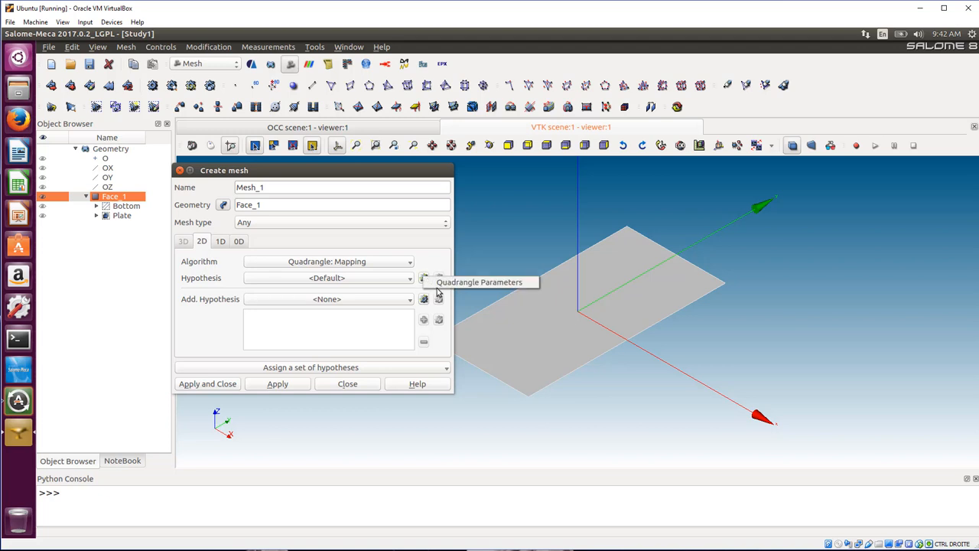
left_click(441, 291)
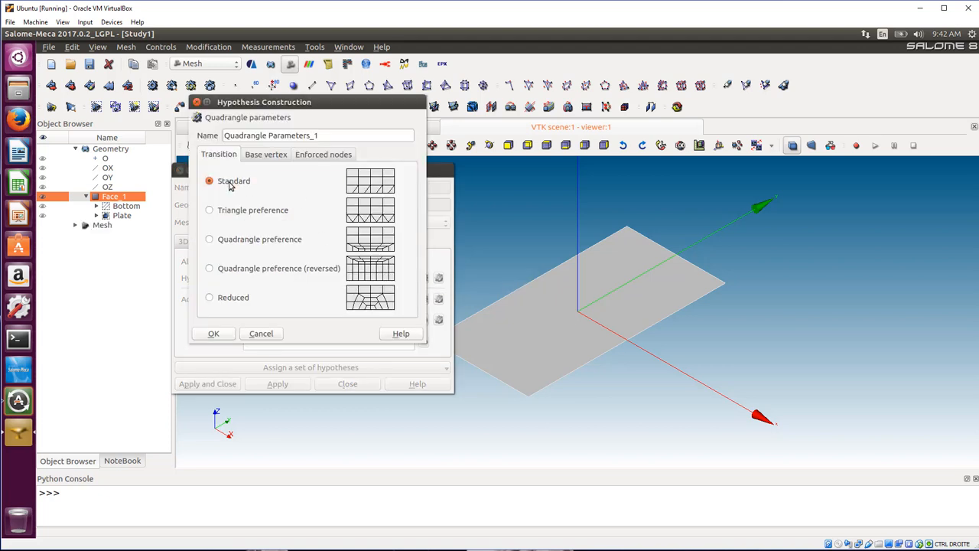
left_click(213, 334)
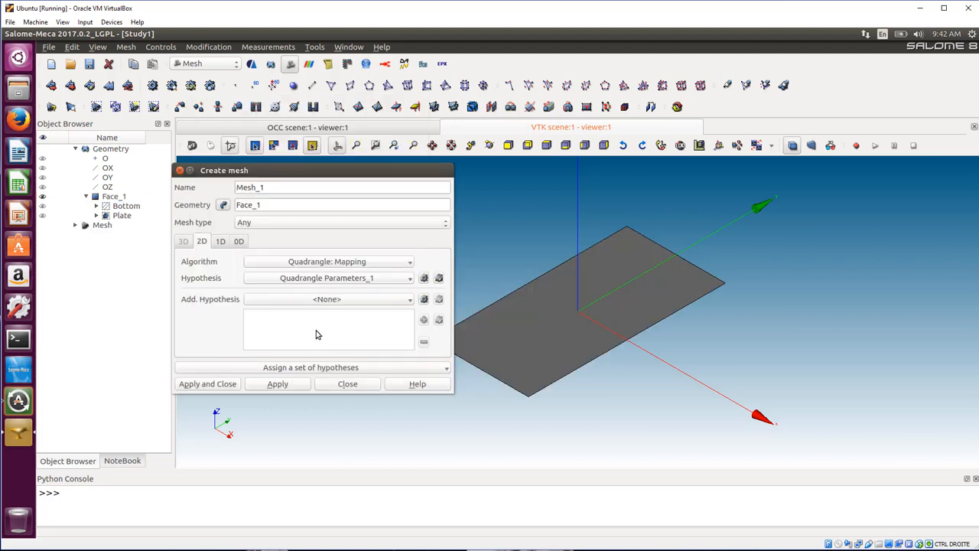
Set the mesh's 1D algorithm to Wire Discretisation with 15 equidistant segments and create the mesh.
left_click(223, 244)
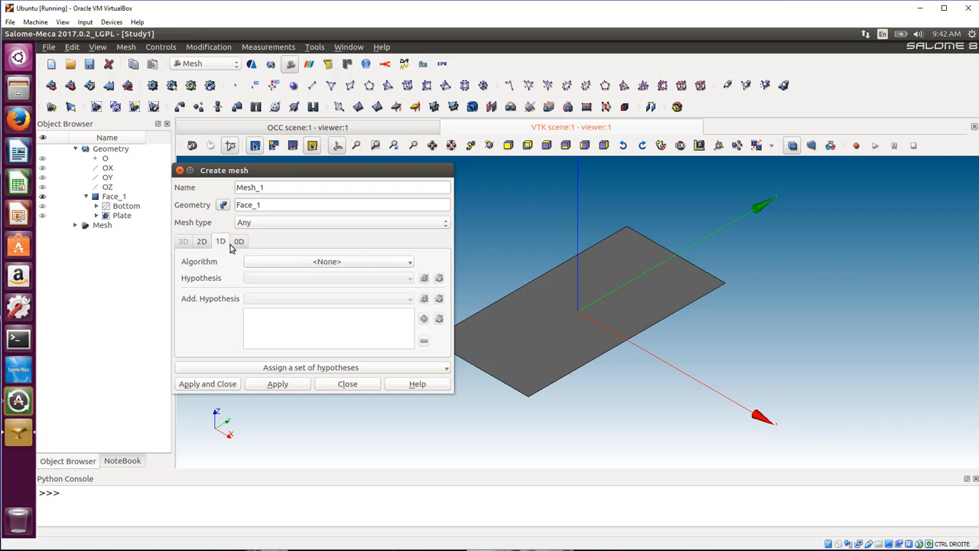
left_click(310, 264)
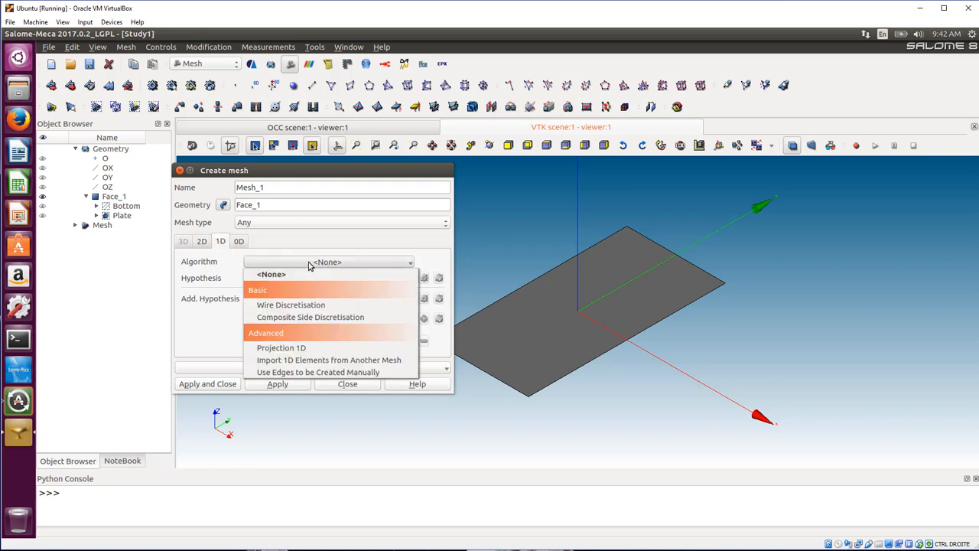
left_click(308, 305)
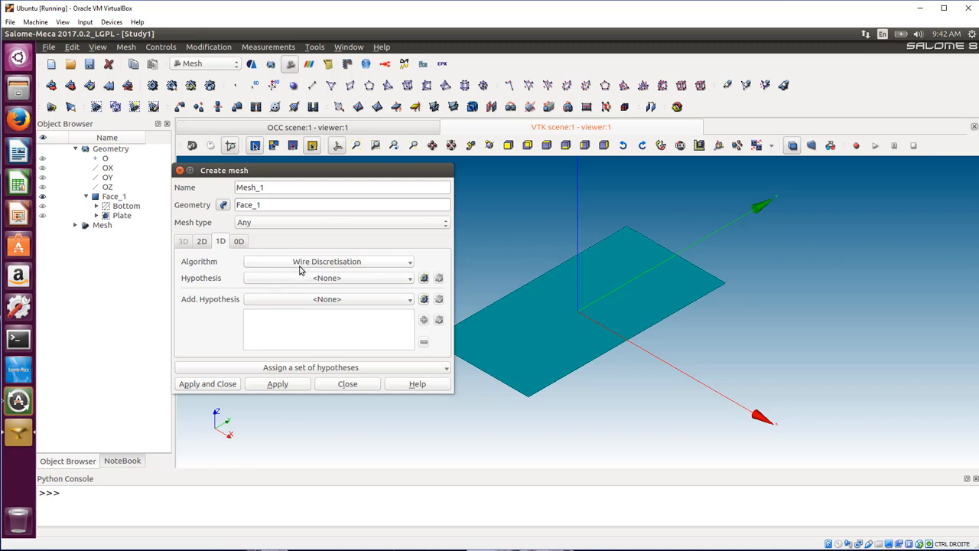
left_click(424, 278)
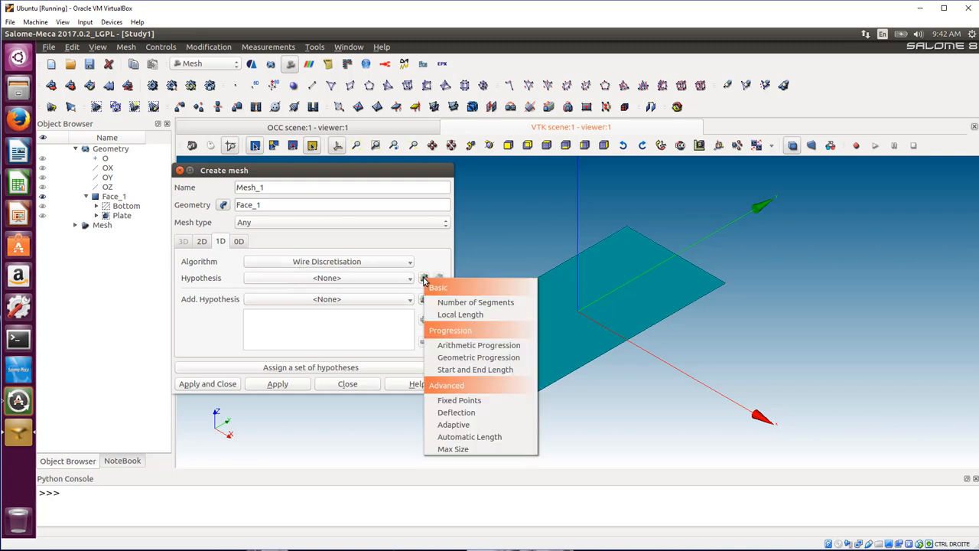
left_click(443, 302)
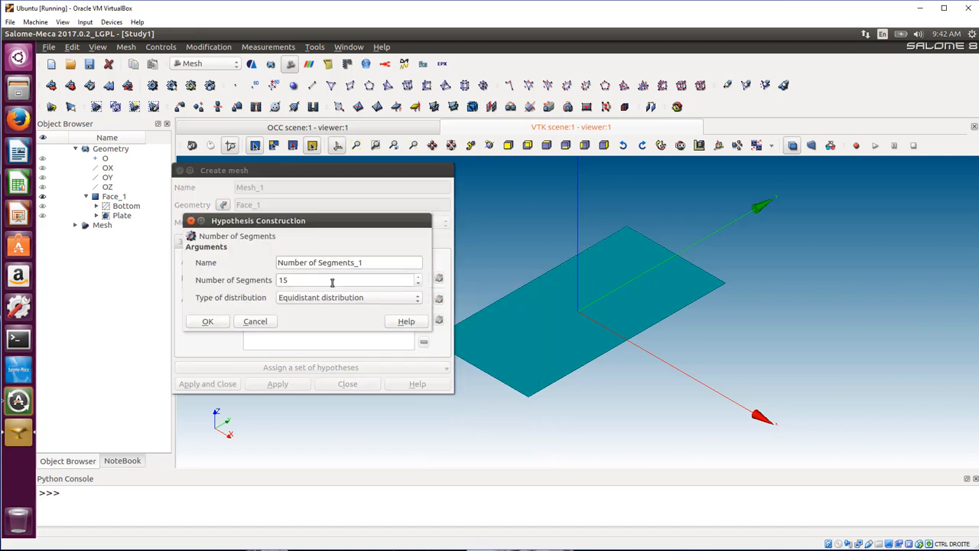
left_click(208, 322)
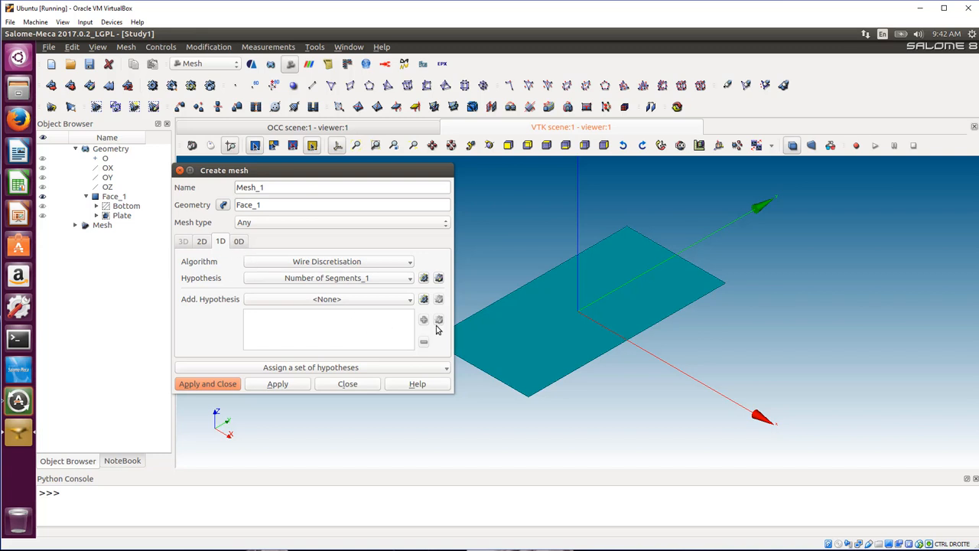
left_click(205, 241)
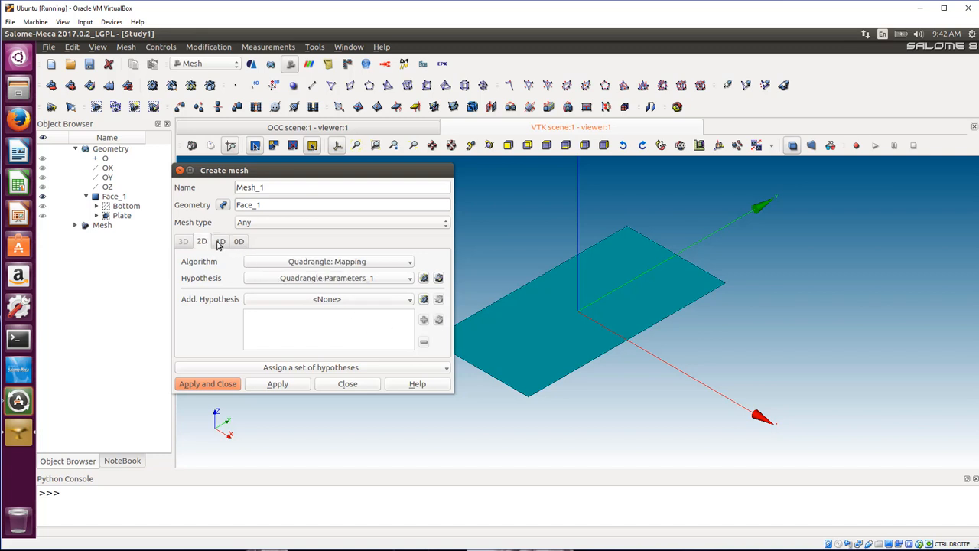
left_click(219, 242)
left_click(220, 390)
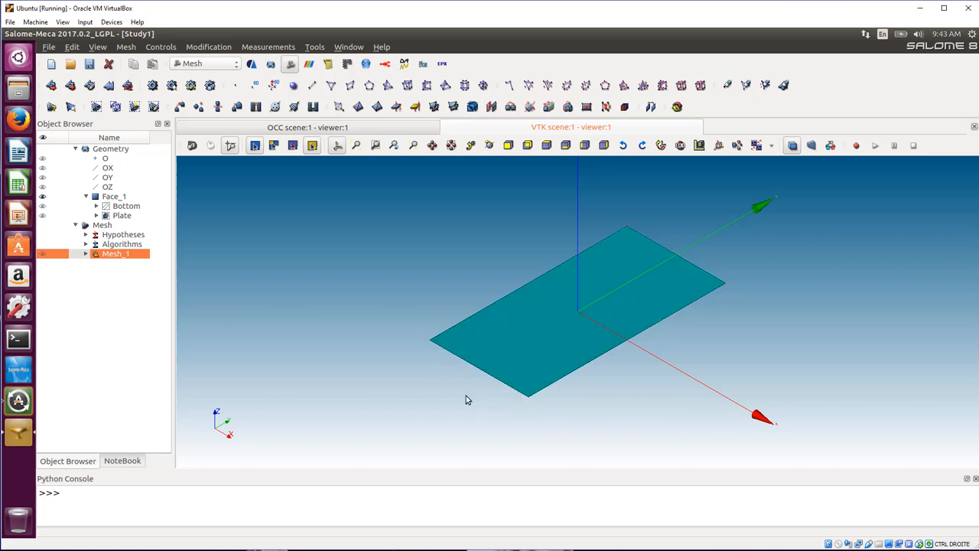
Start a 1D sub-mesh of Mesh_1 and begin choosing its geometry.
left_click(70, 85)
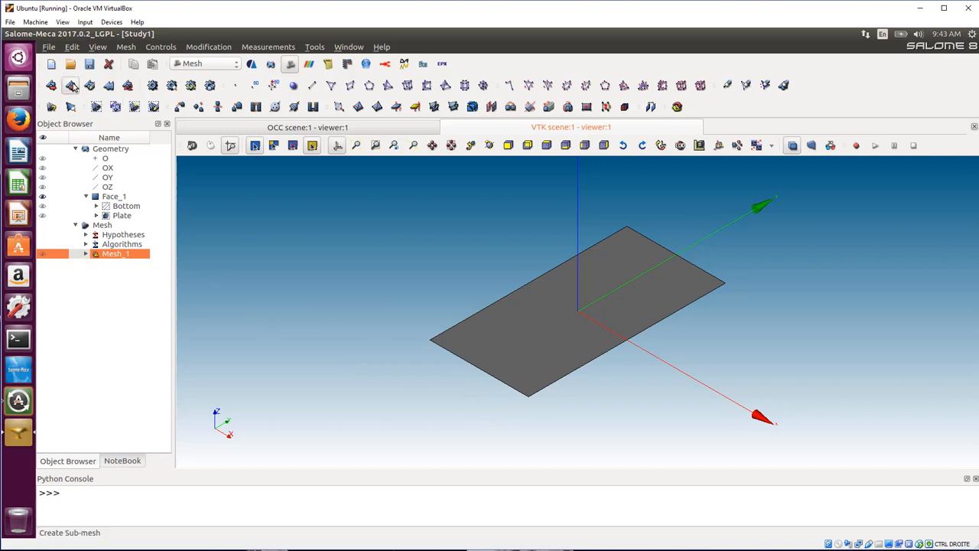
left_click_drag(470, 165, 285, 164)
left_click(226, 249)
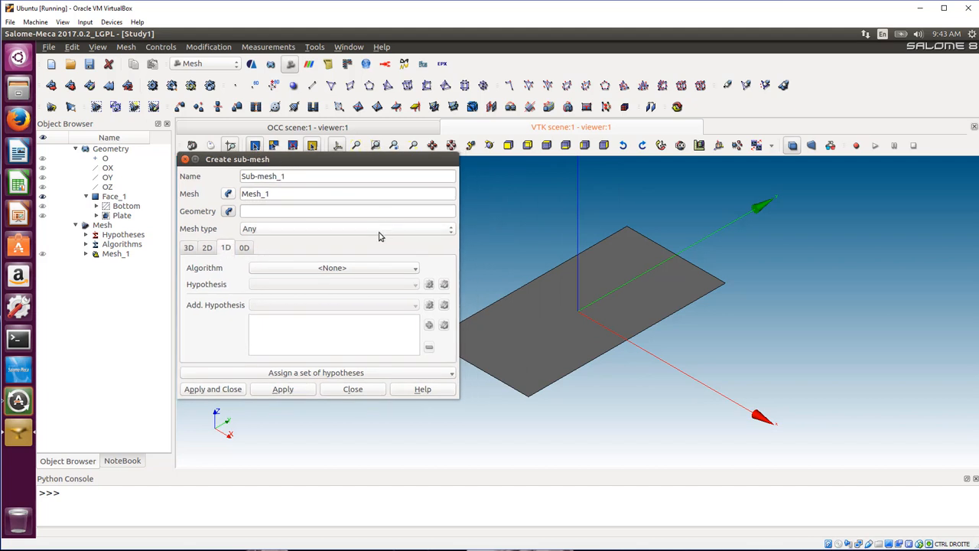
left_click(228, 212)
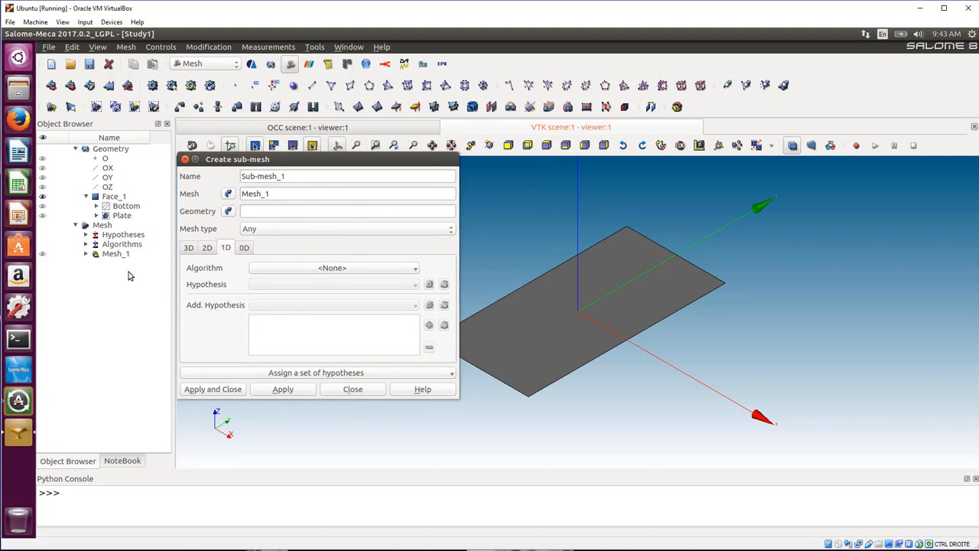
left_click(96, 207)
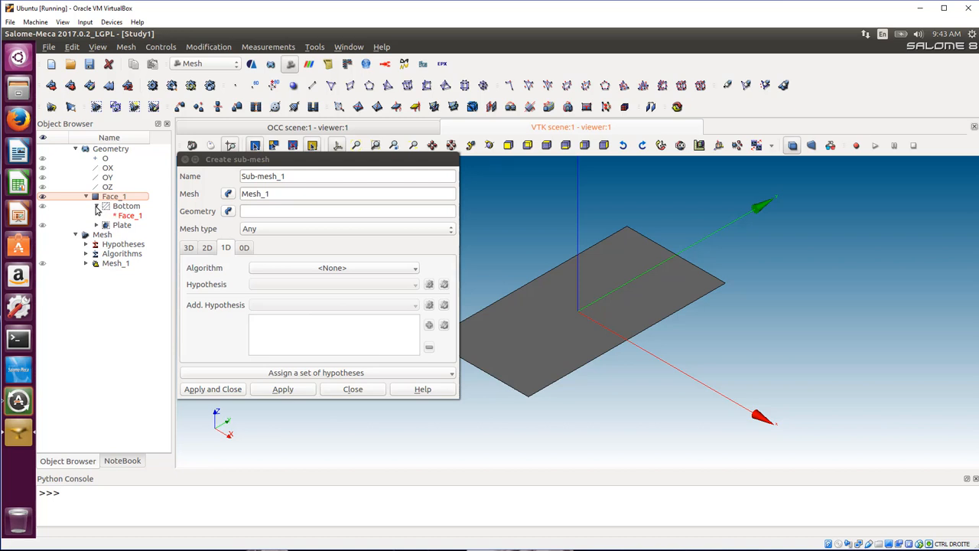
left_click(96, 207)
left_click(228, 211)
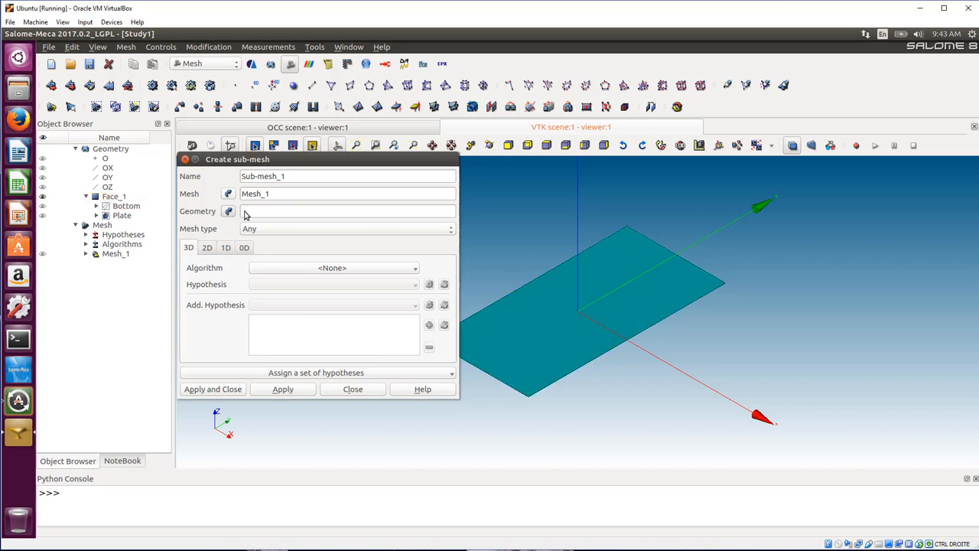
left_click(525, 330)
left_click(525, 330)
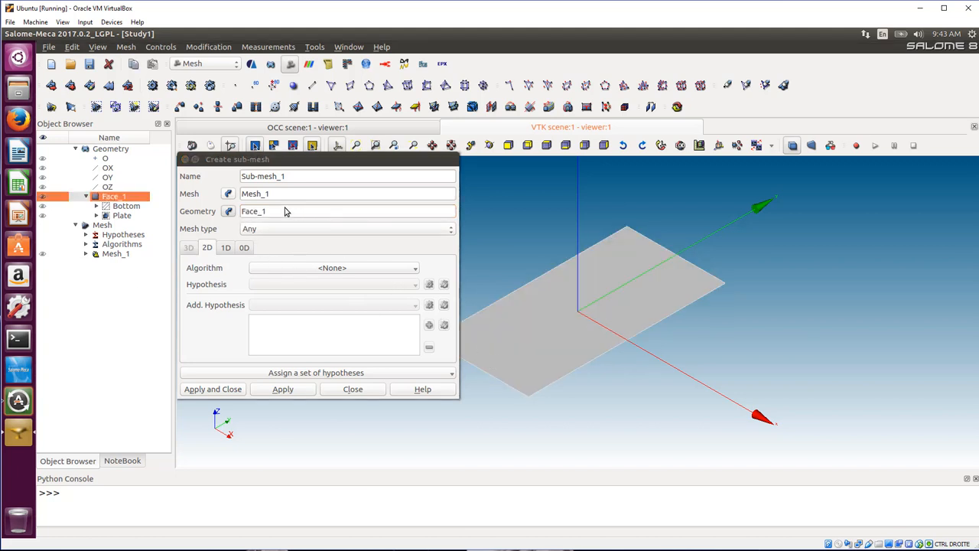
left_click(228, 248)
Set the Bottom edge group as the sub-mesh geometry and Wire Discretisation as its 1D algorithm.
left_click(232, 210)
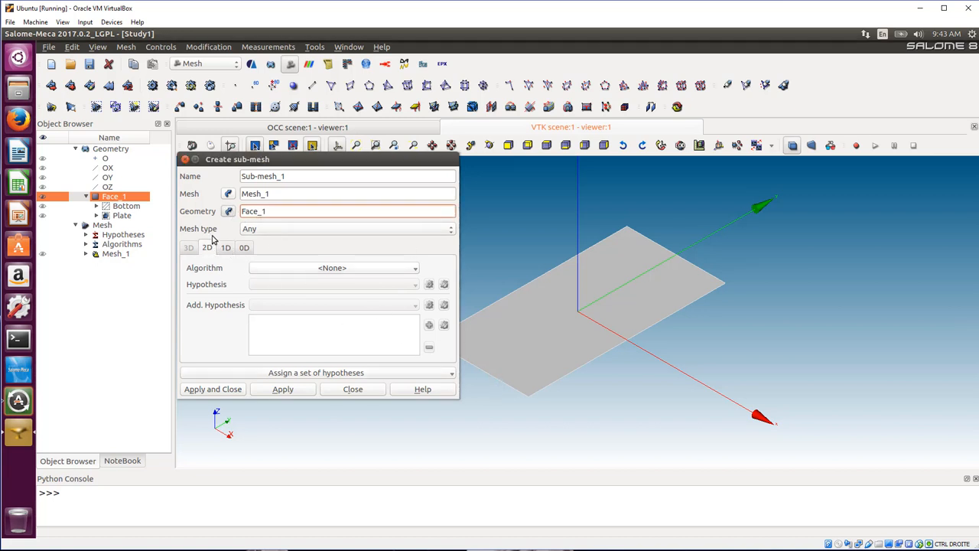
left_click(124, 207)
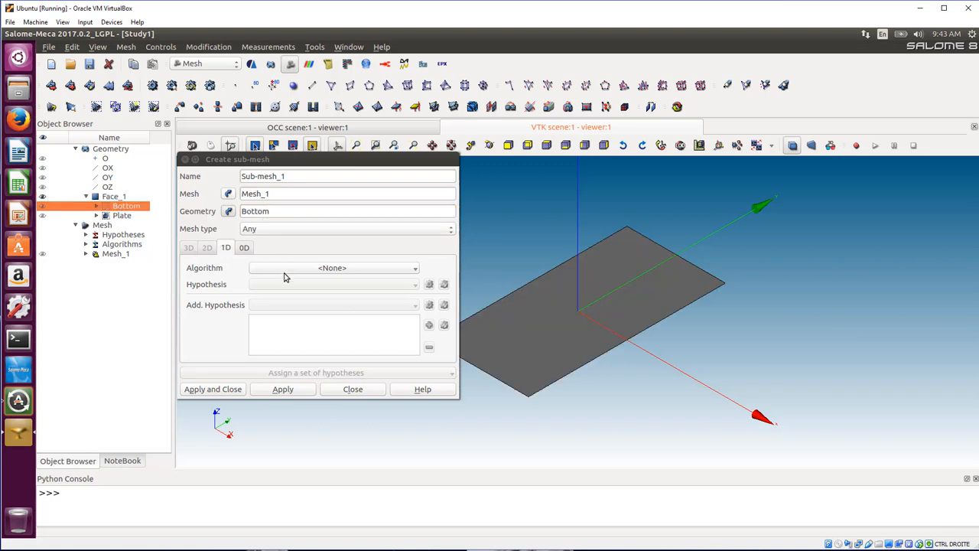
left_click(341, 272)
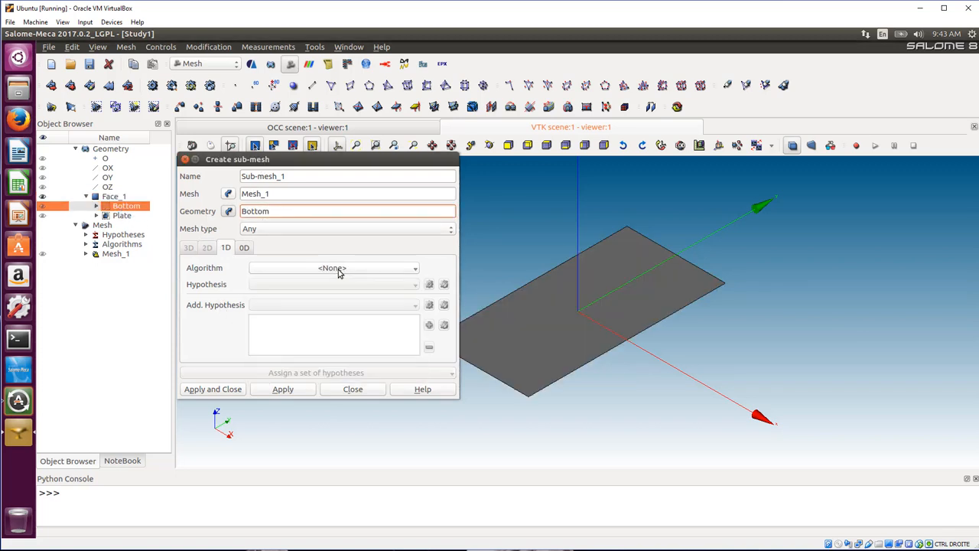
left_click(339, 272)
left_click(330, 314)
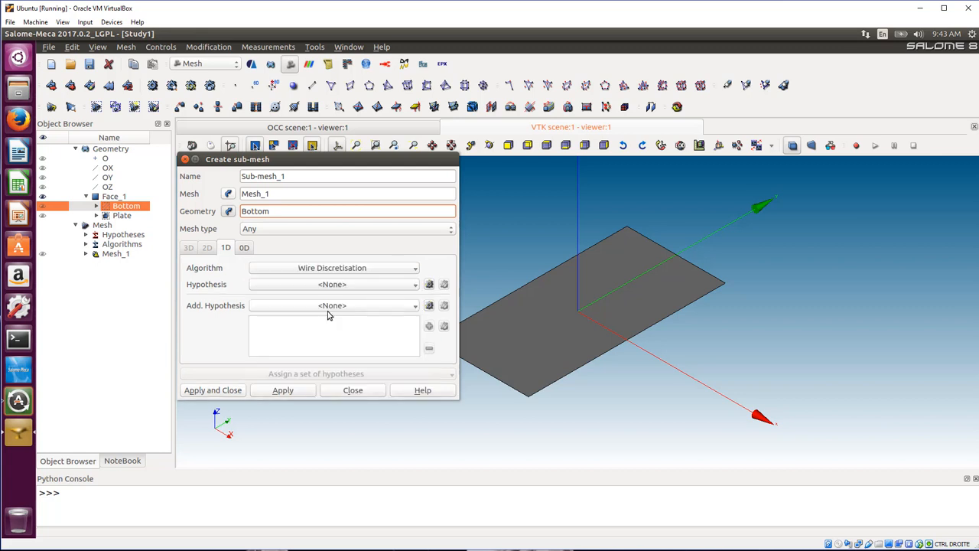
Give the Bottom sub-mesh a Number of Segments hypothesis with 5 segments in equidistant distribution.
left_click(429, 284)
left_click(459, 312)
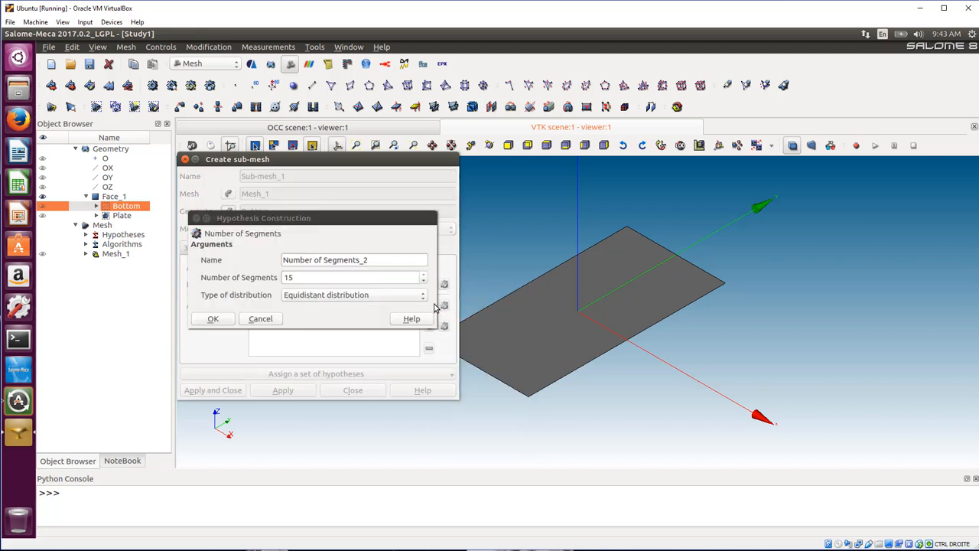
double_click(295, 276)
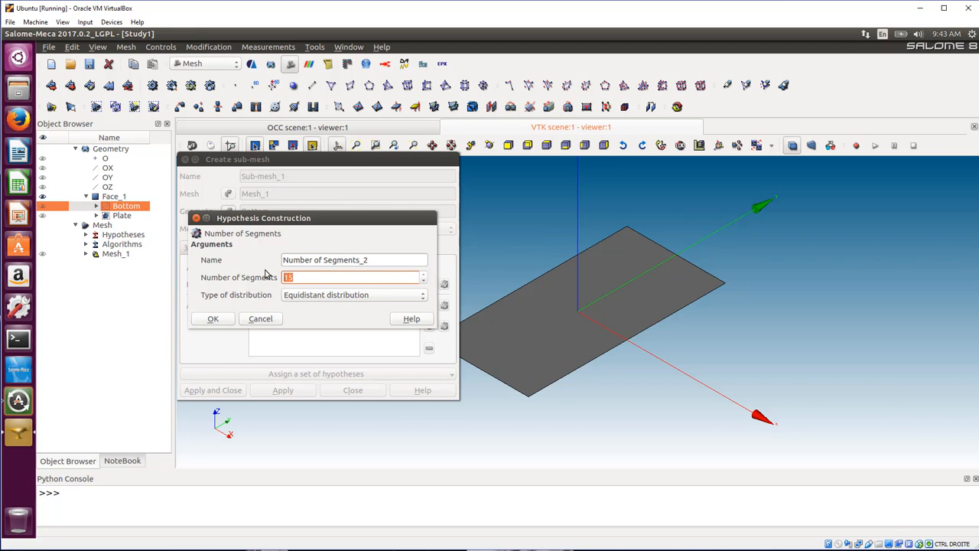
type("5")
left_click(226, 319)
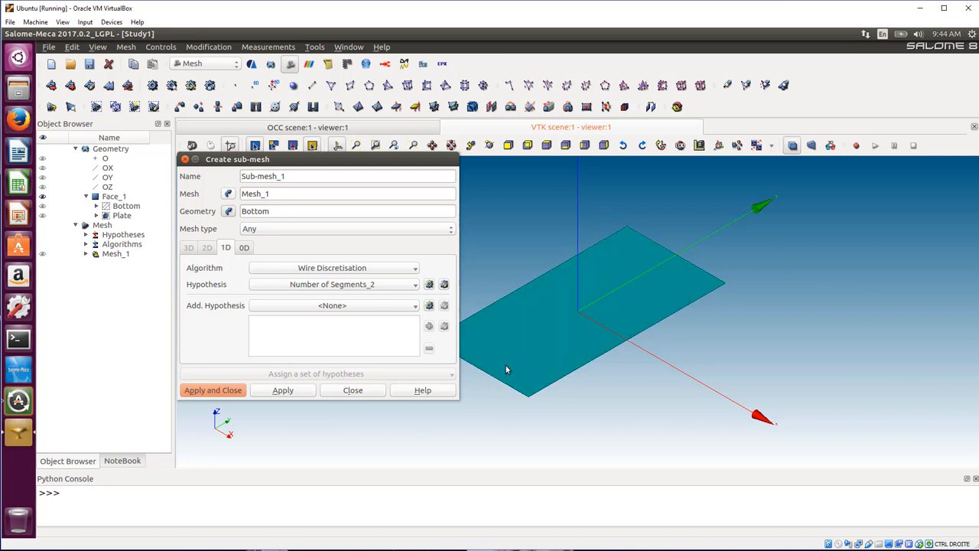
Create the additional hypothesis Propagation of 1D Hyp. on Opposite Edges for the Bottom sub-mesh.
left_click(409, 306)
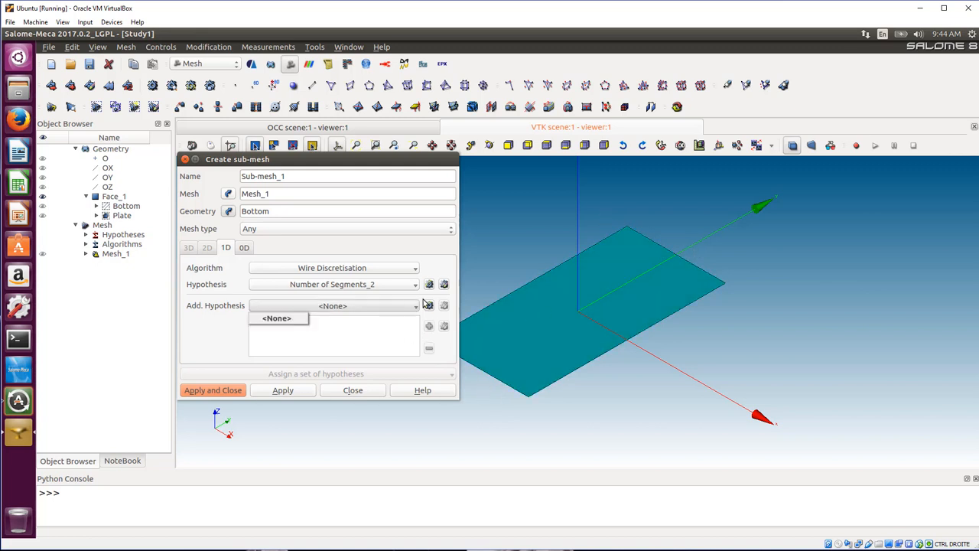
left_click(428, 306)
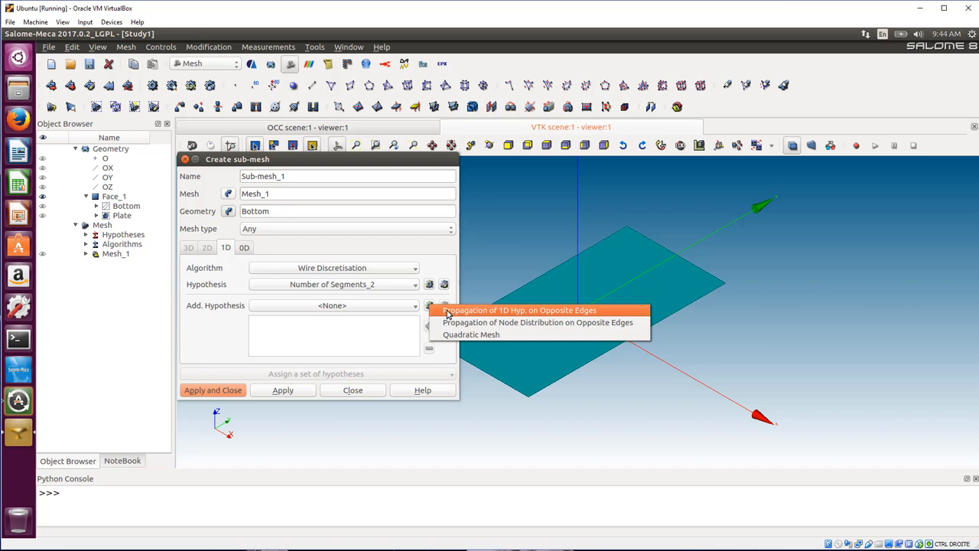
left_click(447, 312)
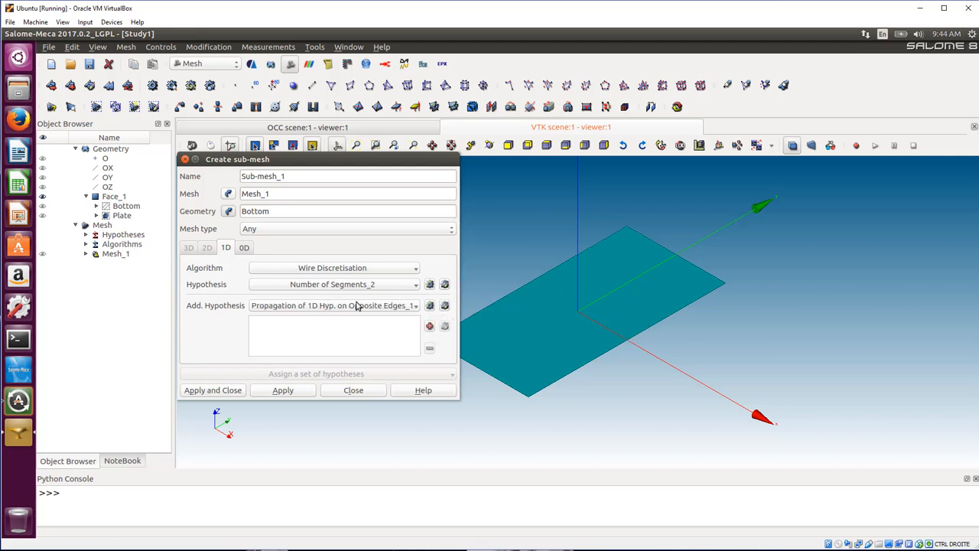
Finish creating the Bottom edge sub-mesh and compute Mesh_1.
left_click(215, 391)
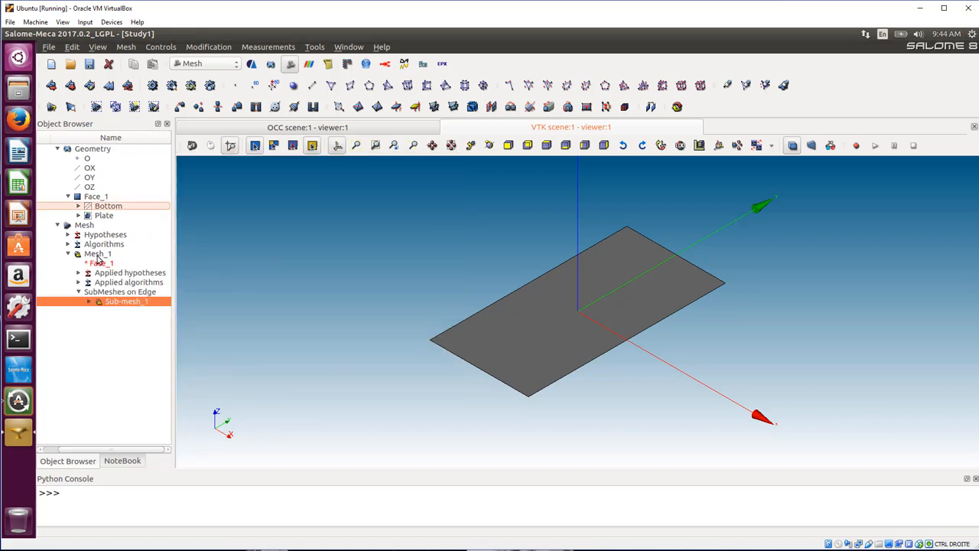
left_click(83, 226)
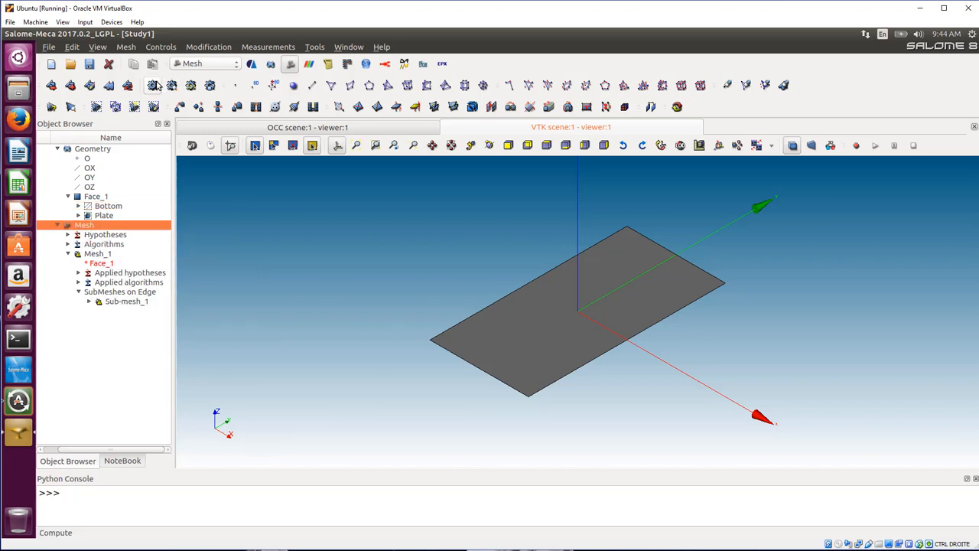
left_click(154, 84)
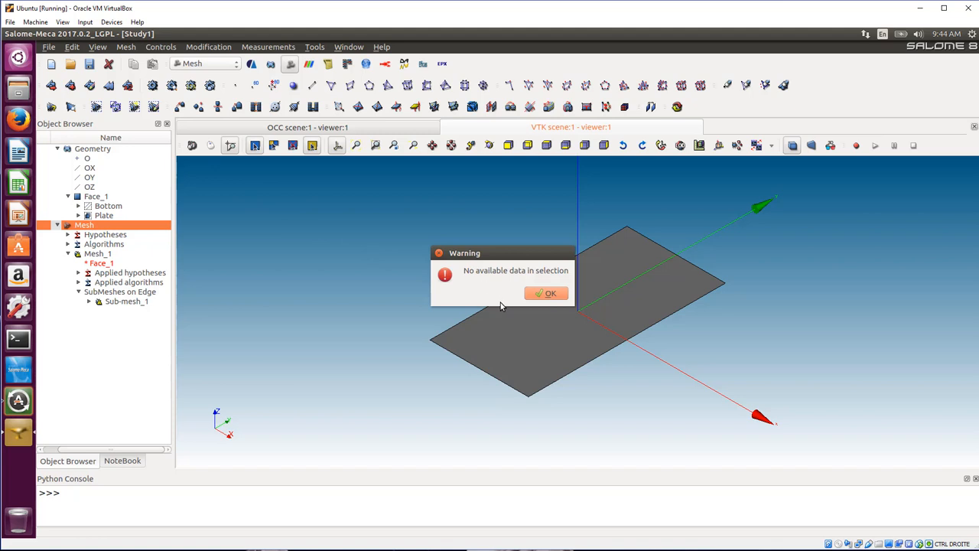
left_click(548, 294)
left_click(96, 256)
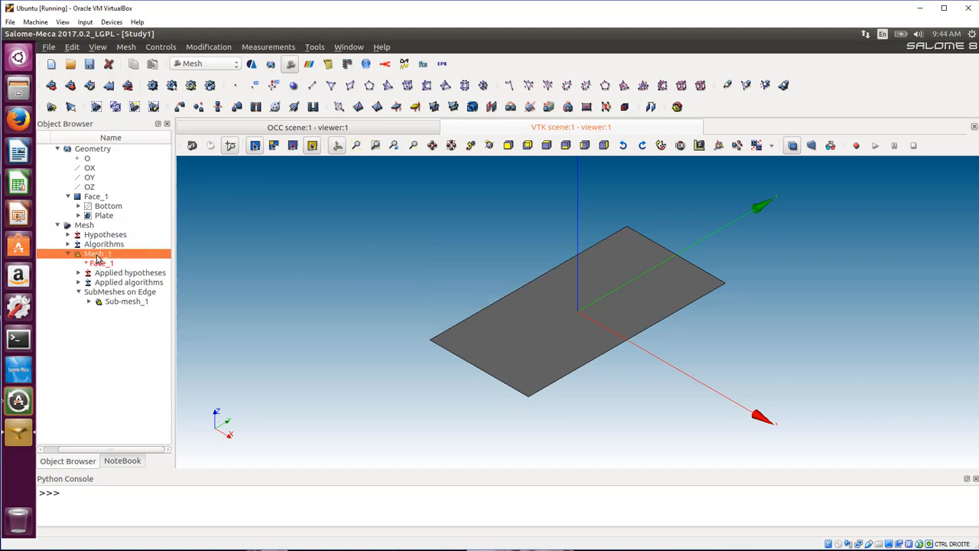
left_click(153, 84)
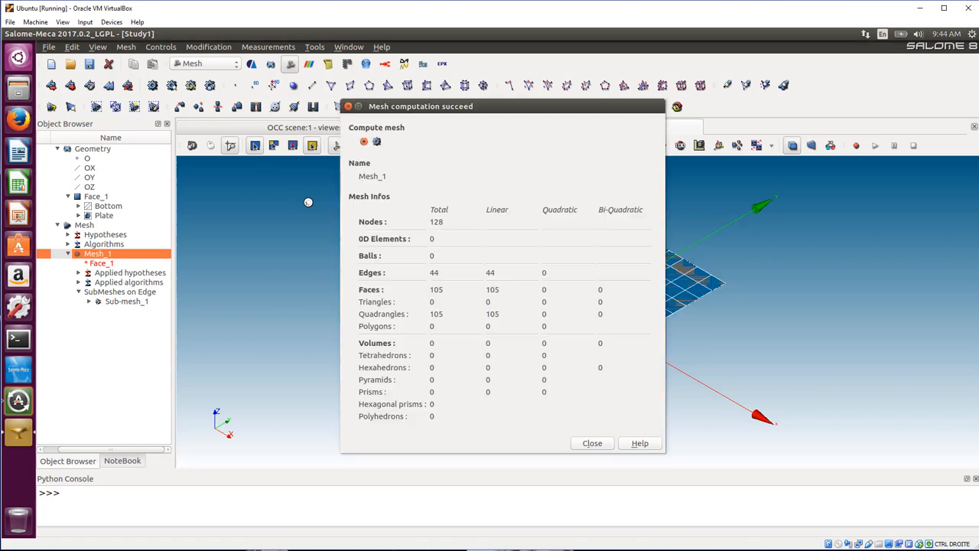
left_click_drag(493, 107, 247, 118)
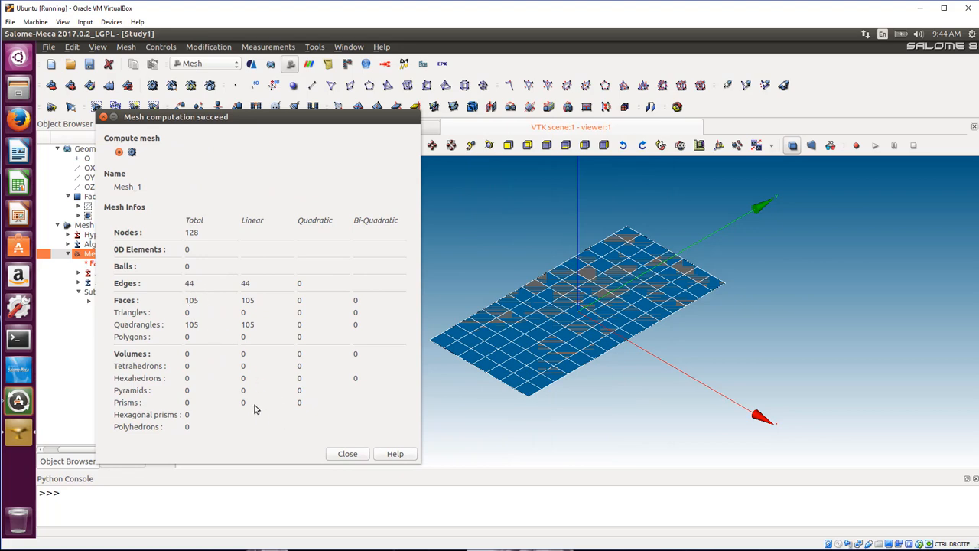
left_click(342, 456)
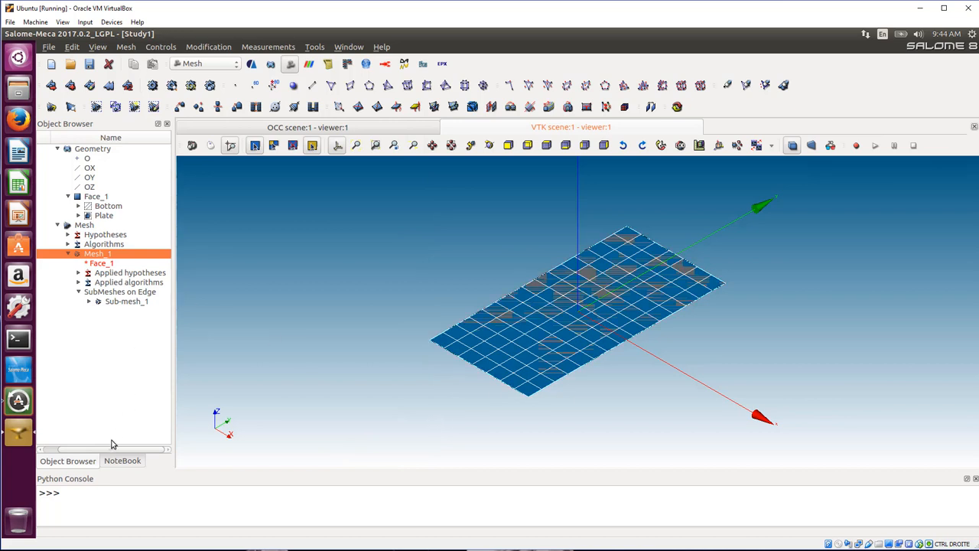
Hide the Face_1 geometry in the 3D view while keeping Mesh_1 displayed.
left_click_drag(97, 450, 41, 450)
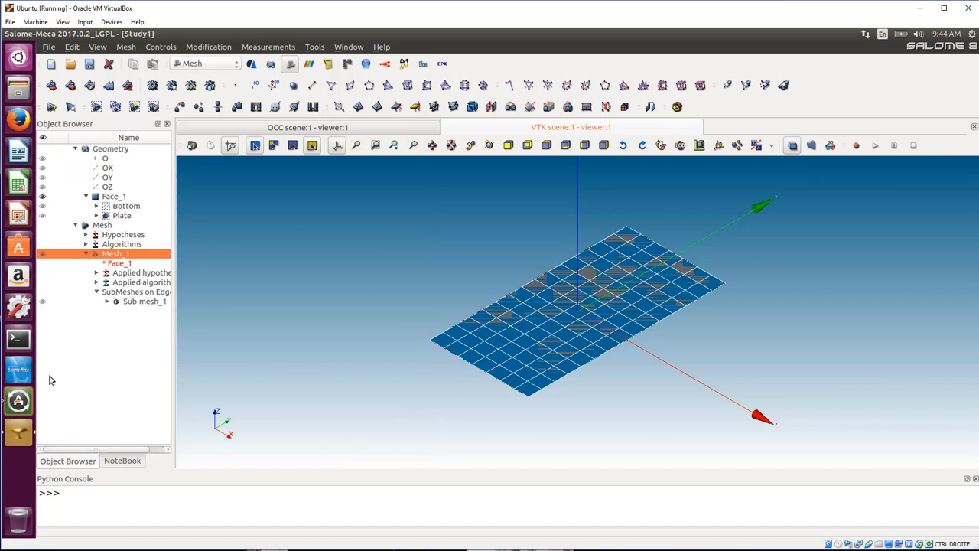
left_click(44, 198)
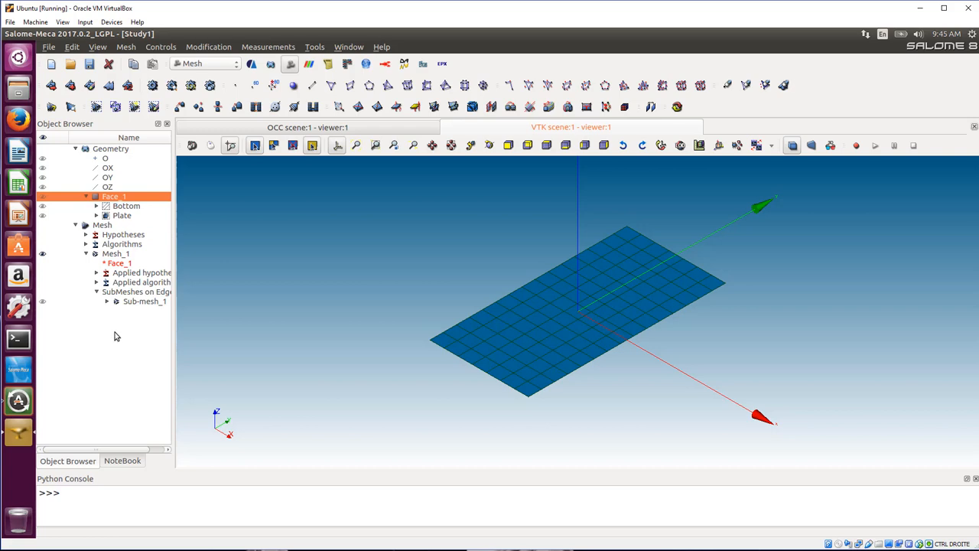
left_click(98, 47)
key("Escape")
Create element groups on Mesh_1 from the Bottom and Plate geometry groups.
left_click(126, 48)
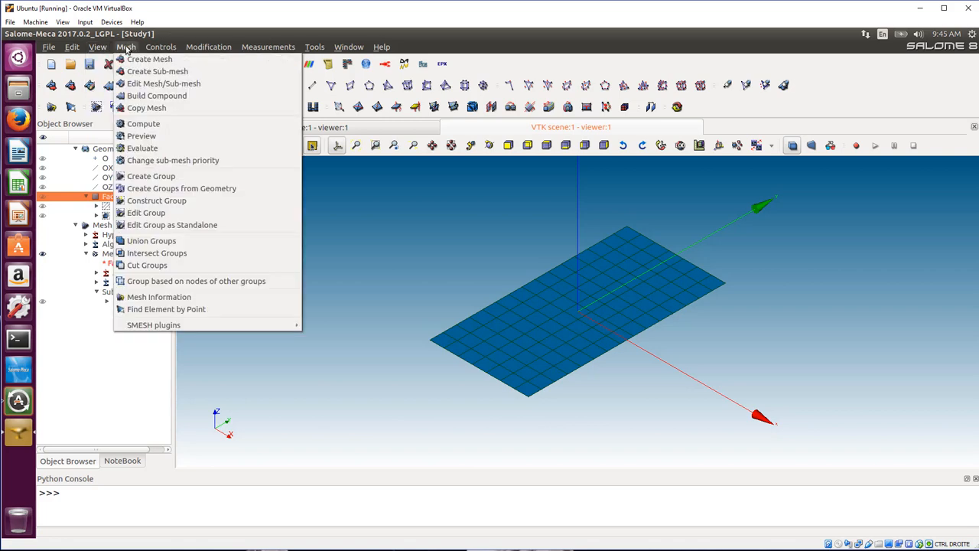
left_click(198, 191)
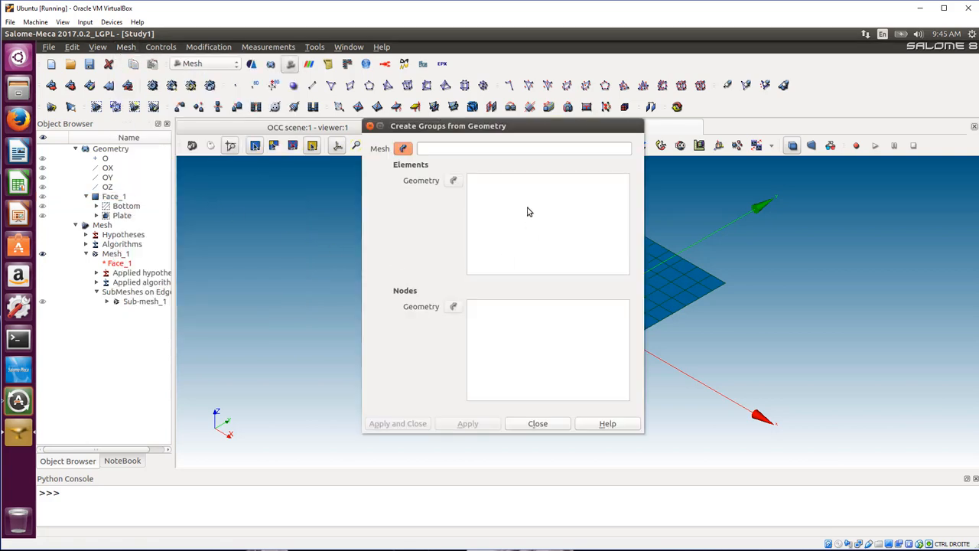
left_click(108, 254)
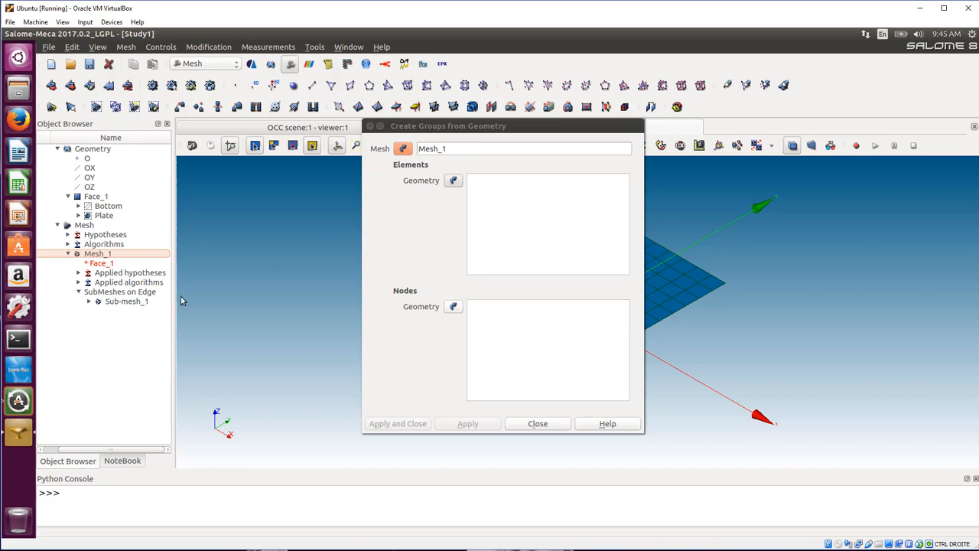
left_click(539, 191)
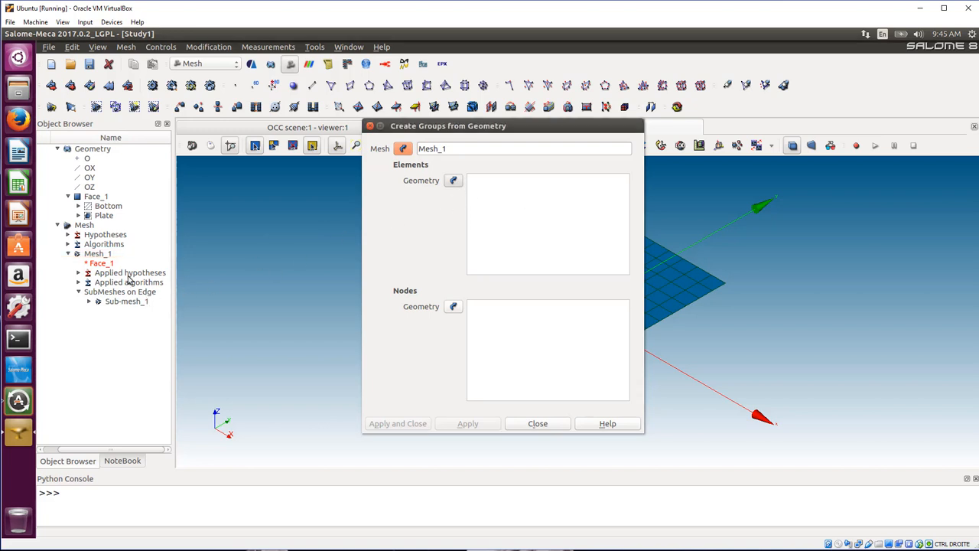
left_click(106, 206)
left_click(103, 216, "ctrl")
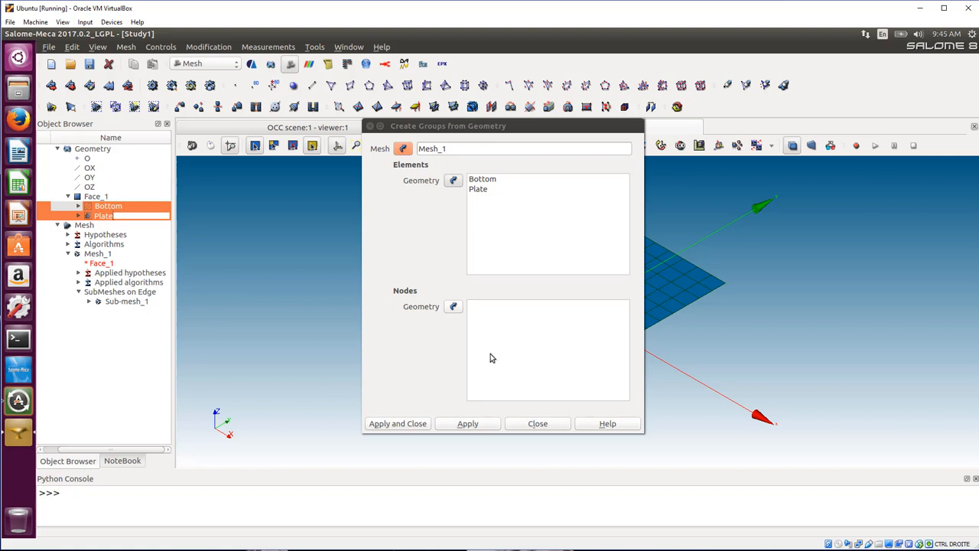
left_click_drag(515, 127, 392, 132)
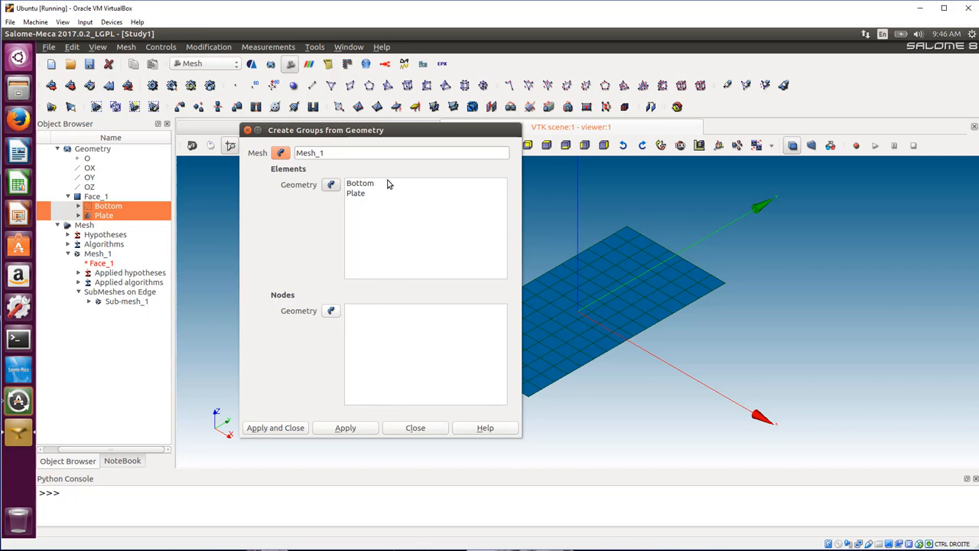
left_click(277, 428)
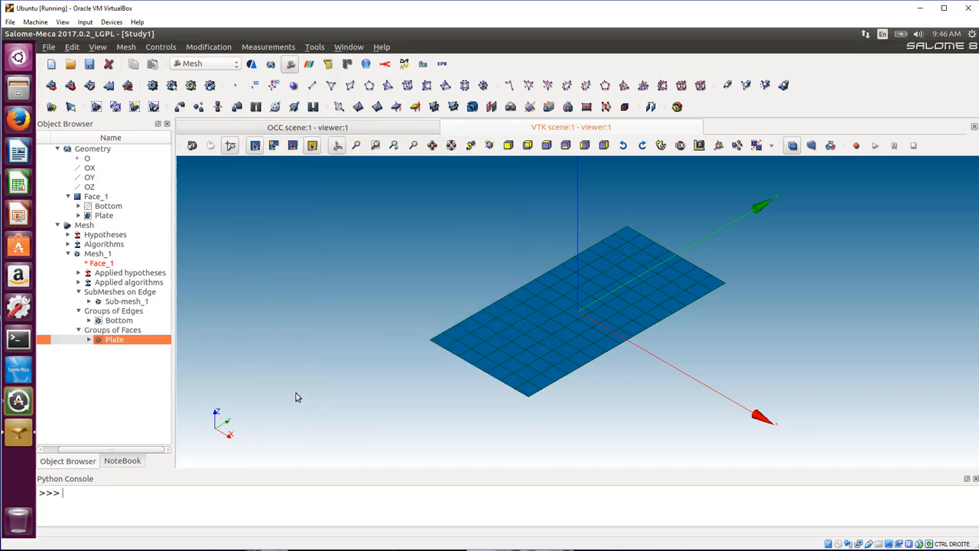
left_click(89, 339)
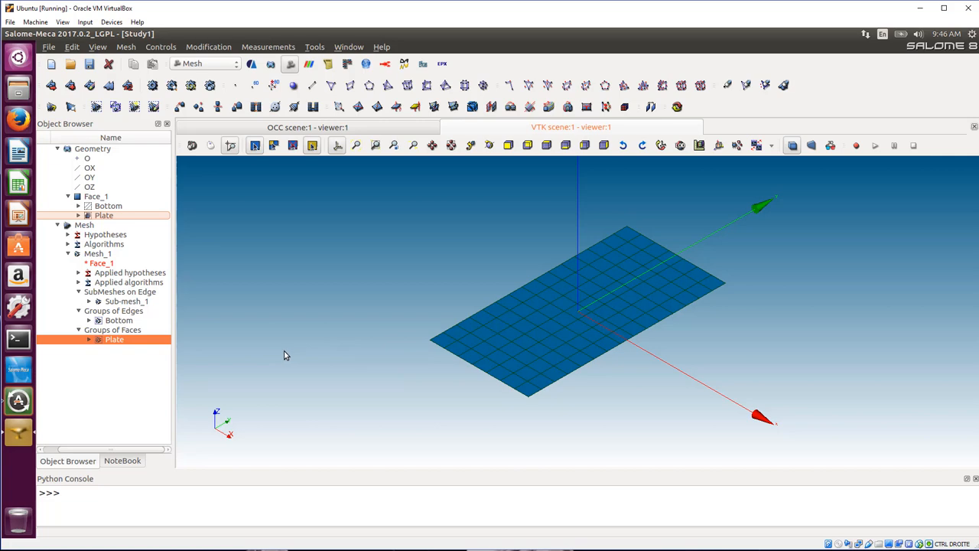
Export Mesh_1 as a MED 3.2 file named Mesh_1 into the modal_analysis folder on the Desktop.
double_click(98, 254)
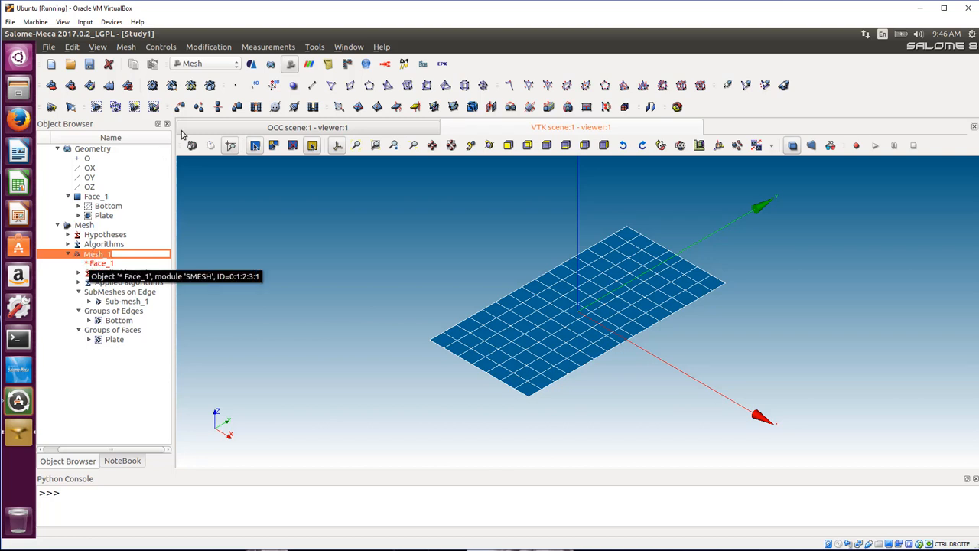
right_click(84, 255)
left_click(73, 237)
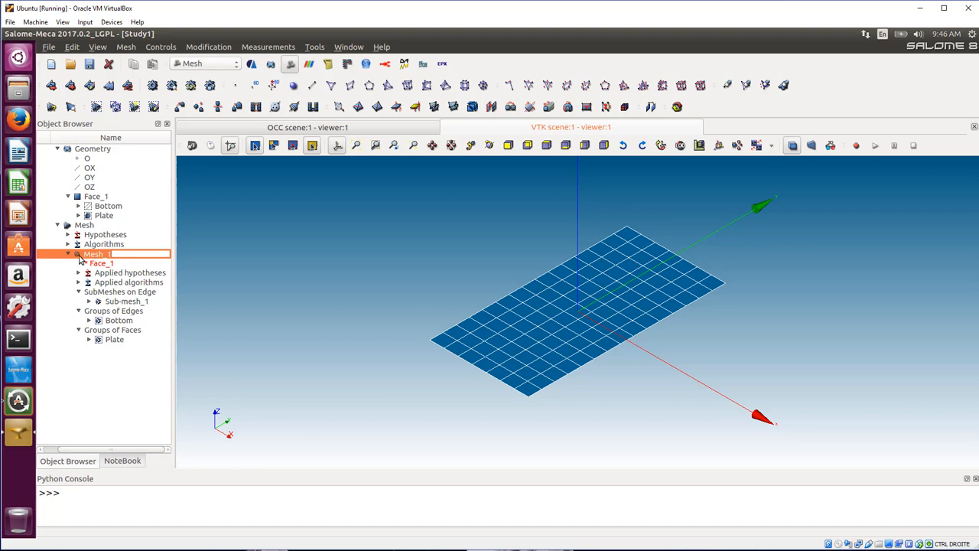
right_click(79, 259)
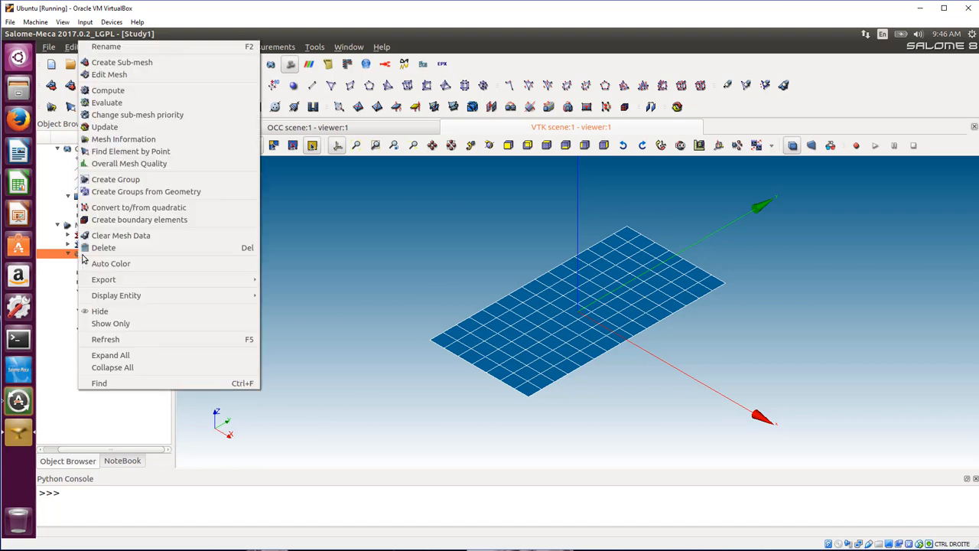
mouse_move(123, 279)
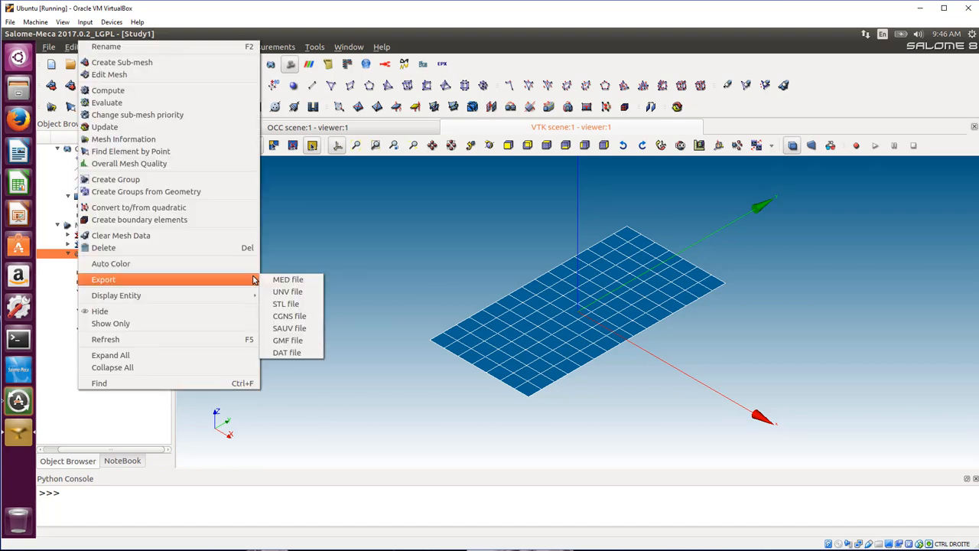
left_click(283, 280)
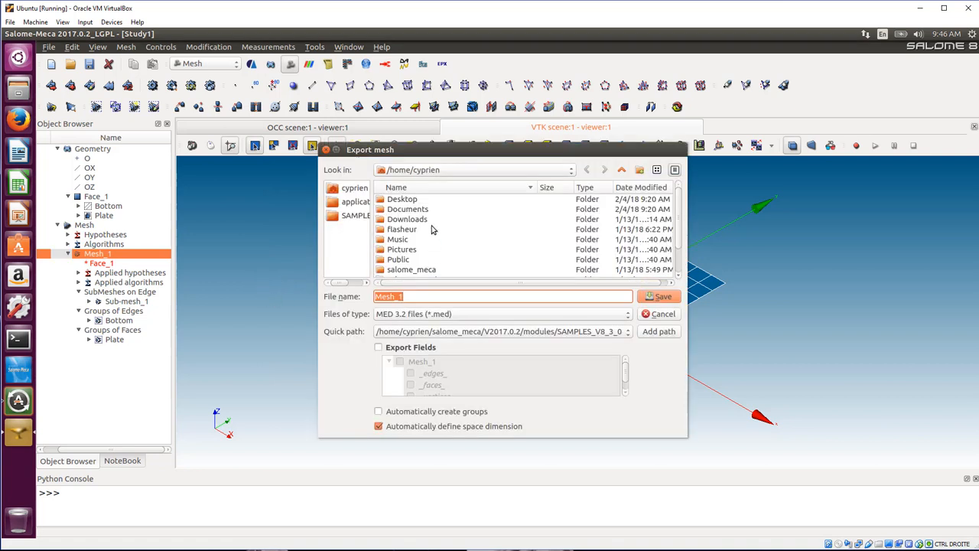
double_click(408, 209)
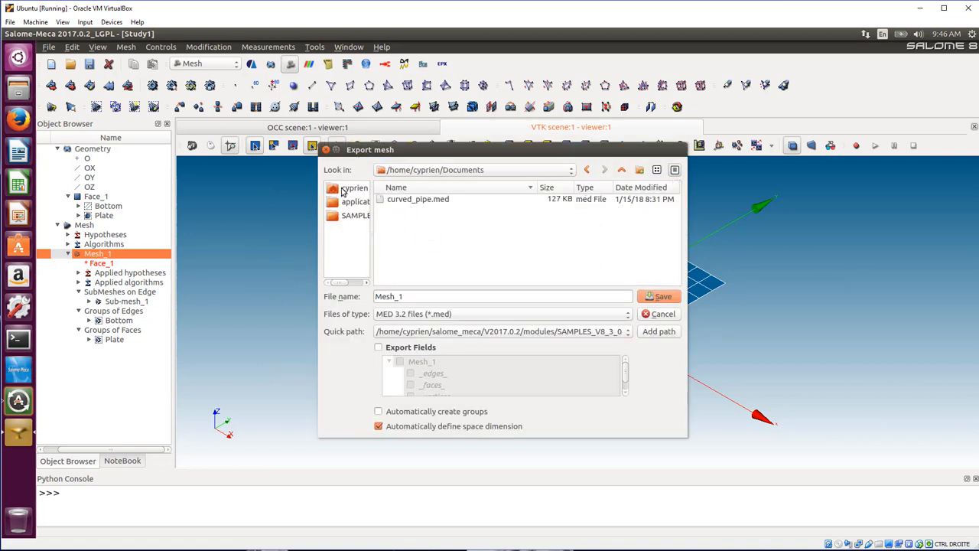
left_click(348, 192)
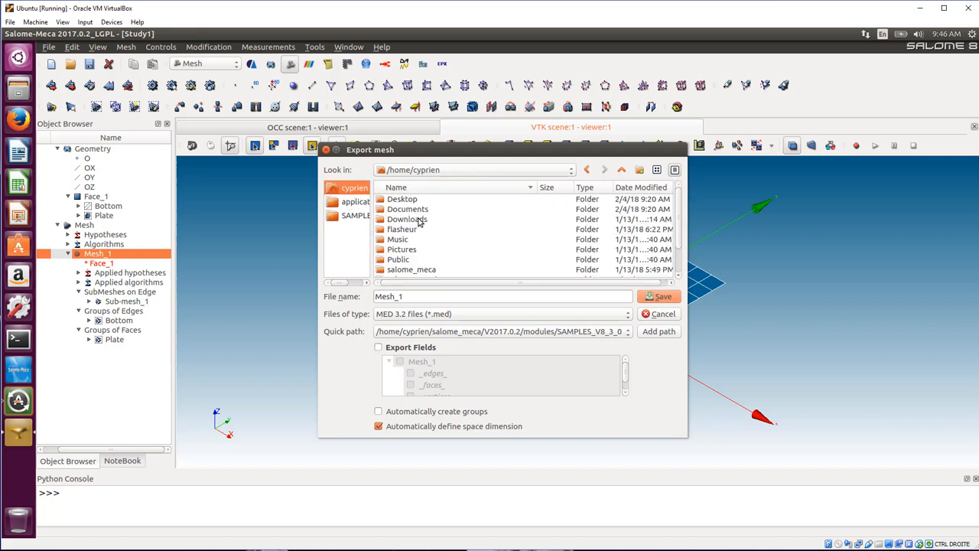
double_click(409, 200)
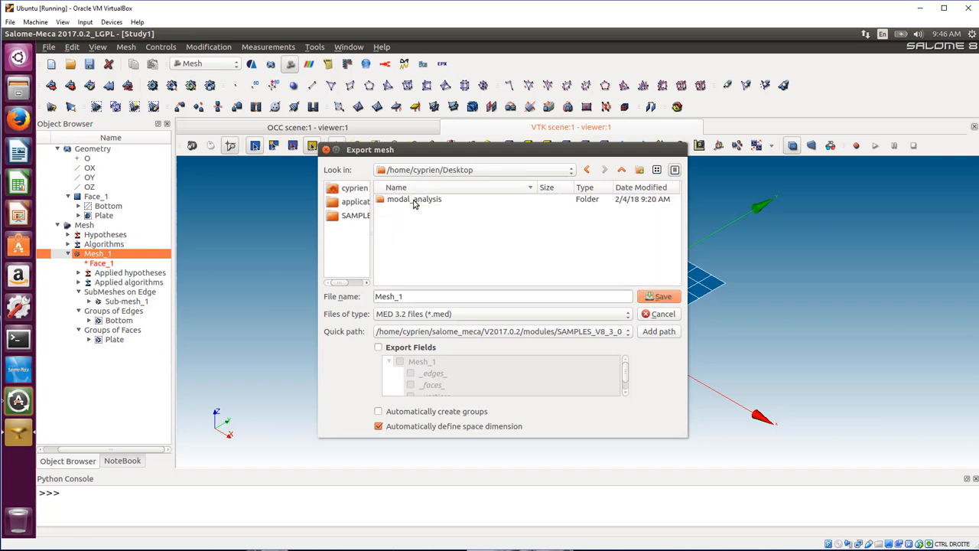
double_click(407, 204)
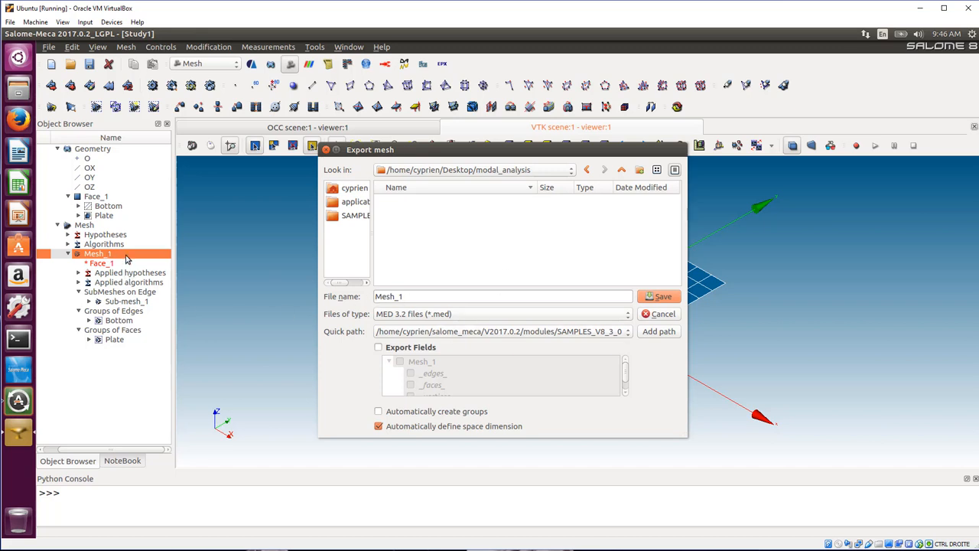
left_click(667, 302)
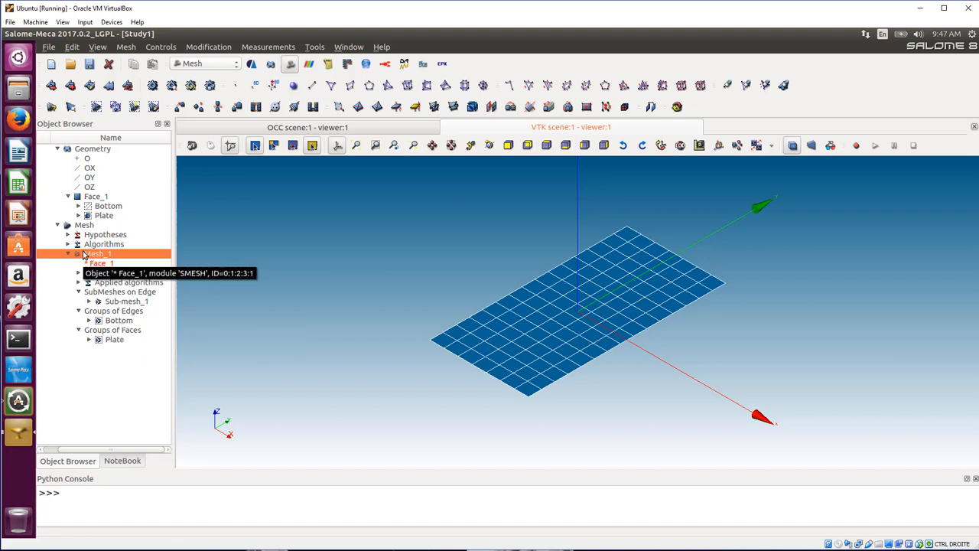
Switch to the AsterStudy module and add a new stage to Case_1.
left_click(208, 64)
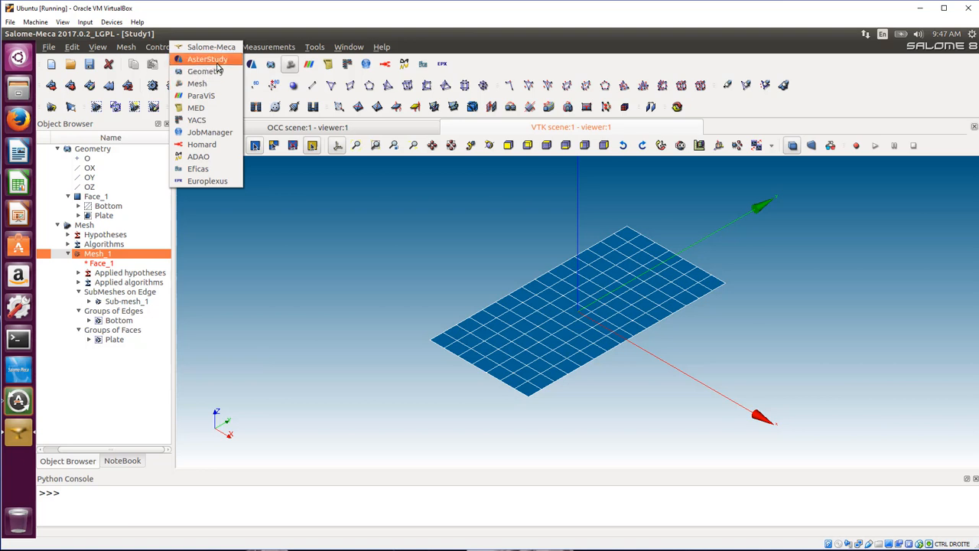
left_click(208, 60)
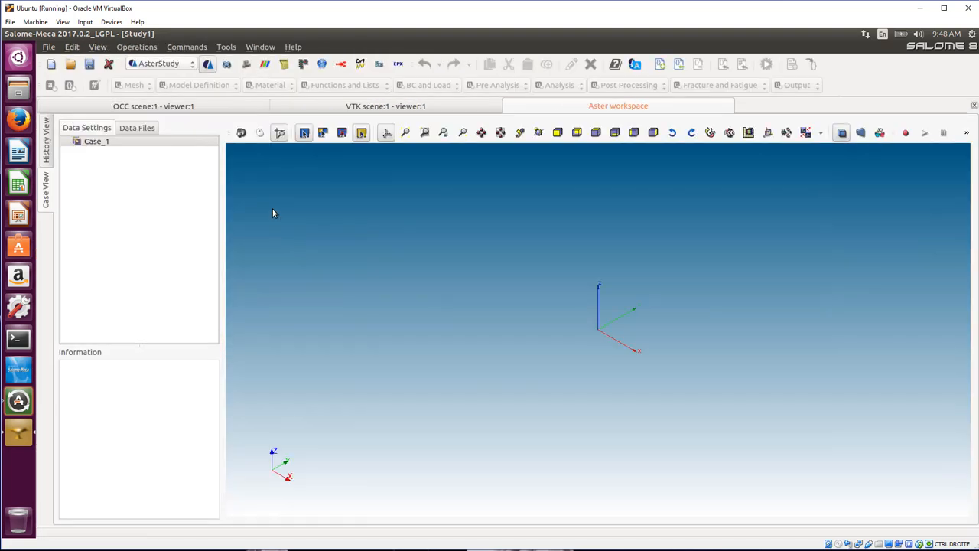
left_click(93, 143)
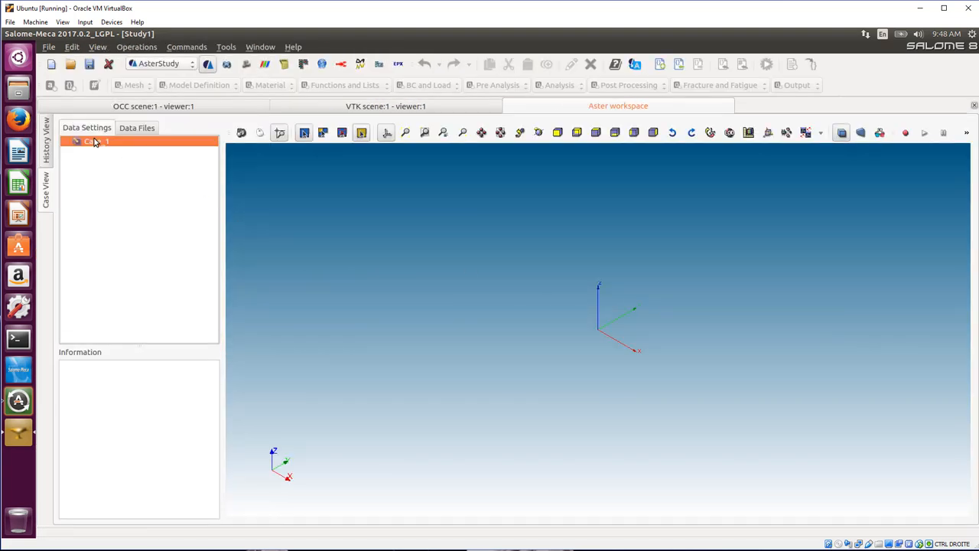
right_click(98, 139)
left_click(114, 148)
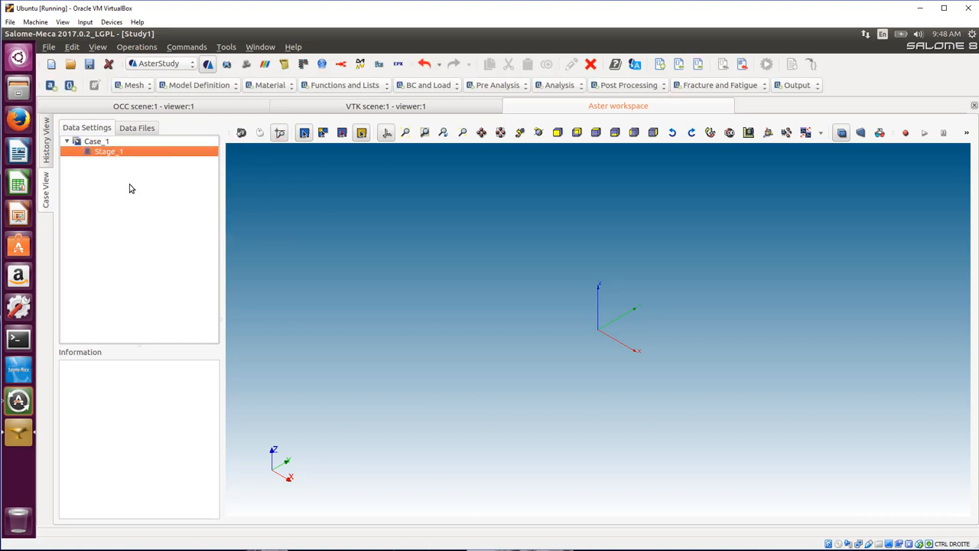
Add a Read a mesh command to the stage and choose Mesh_1.med from the modal_analysis folder as its mesh file.
left_click(135, 84)
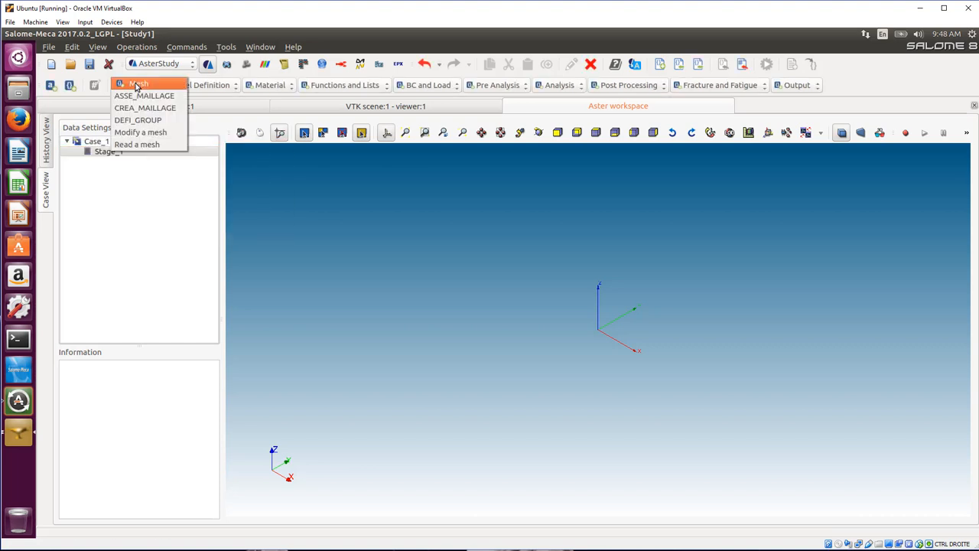
left_click(141, 147)
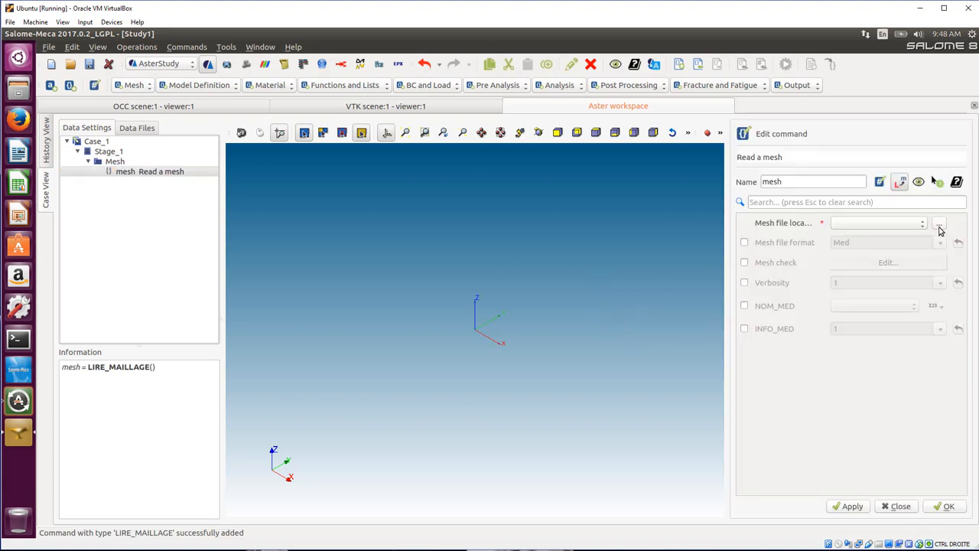
left_click(940, 224)
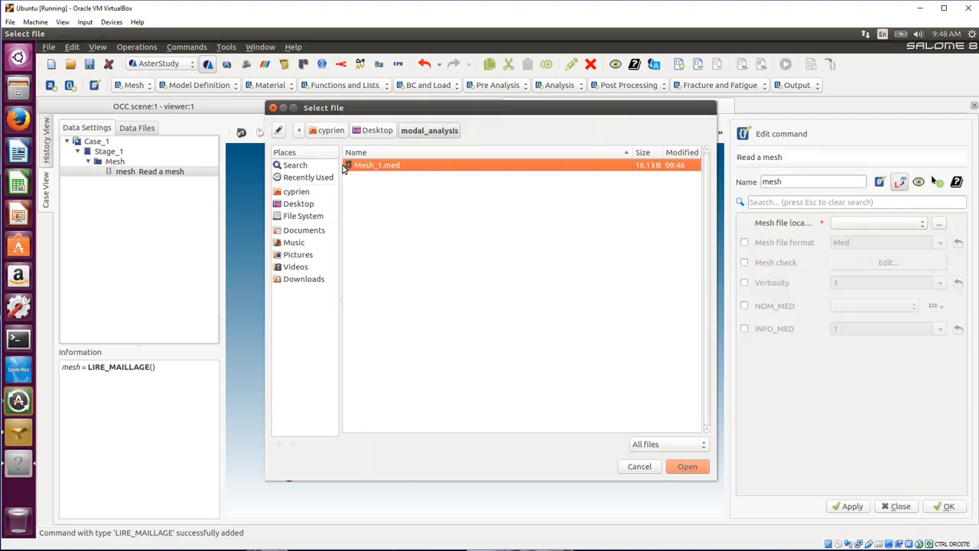
left_click(686, 466)
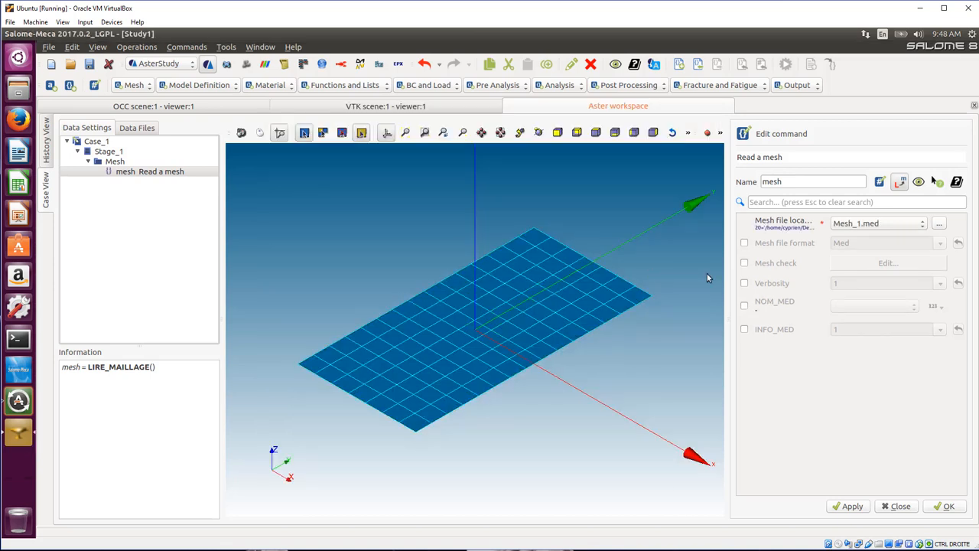
Enable the Med mesh file format for the Read a mesh command and store the command.
left_click(744, 244)
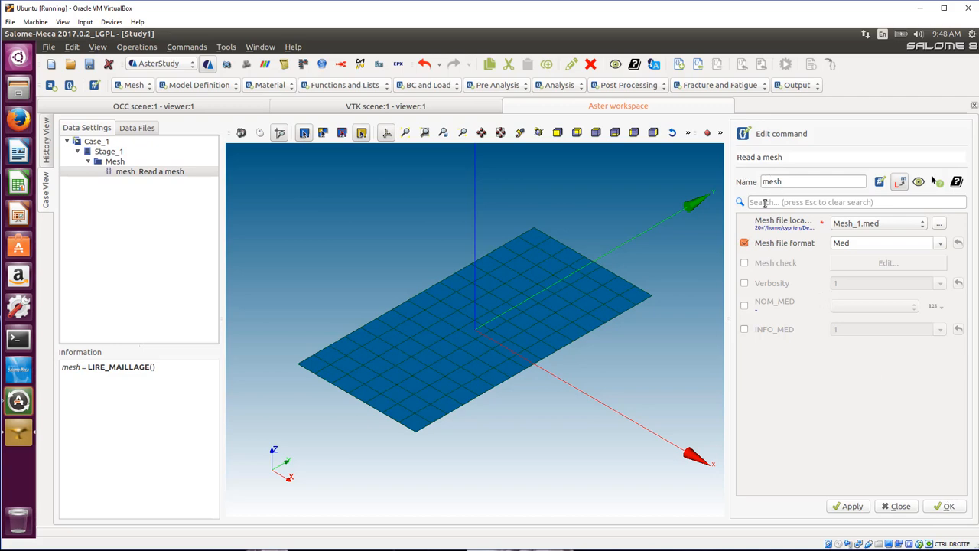
left_click(946, 506)
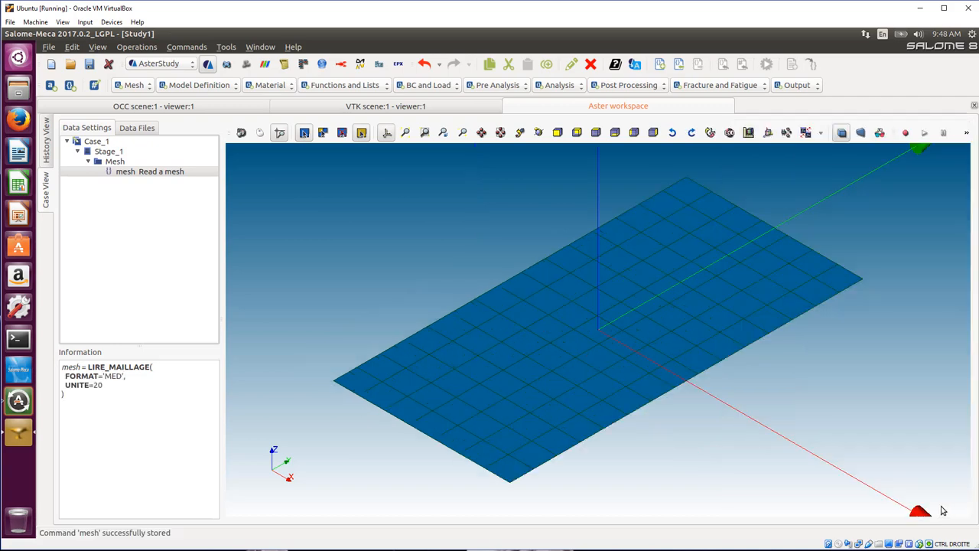
Add an Assign finite element command to the stage and create a finite element assignment item in it.
left_click(149, 88)
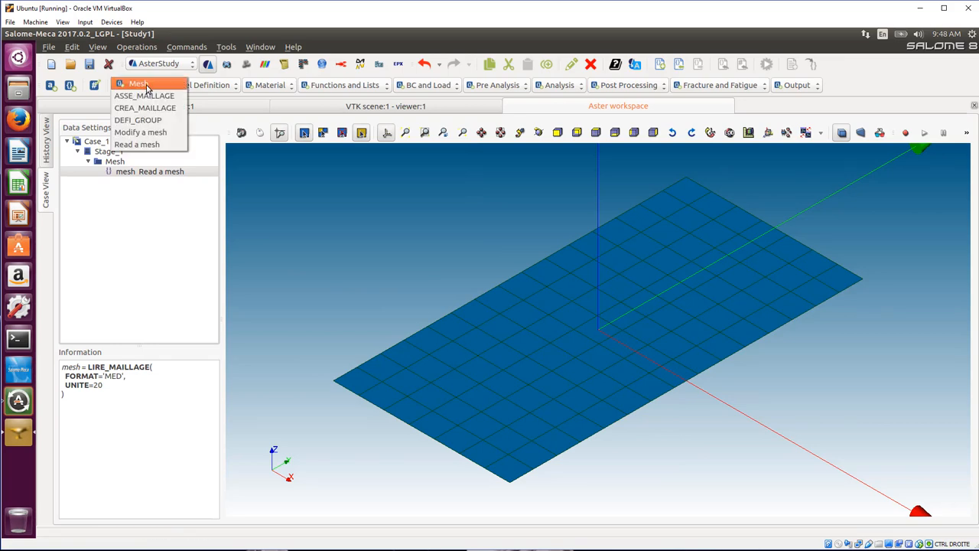
left_click(227, 90)
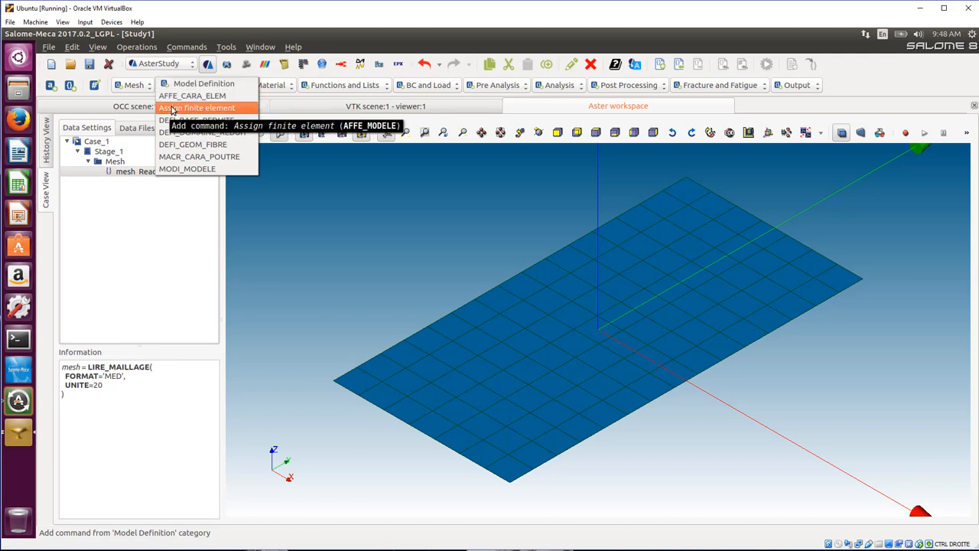
left_click(172, 109)
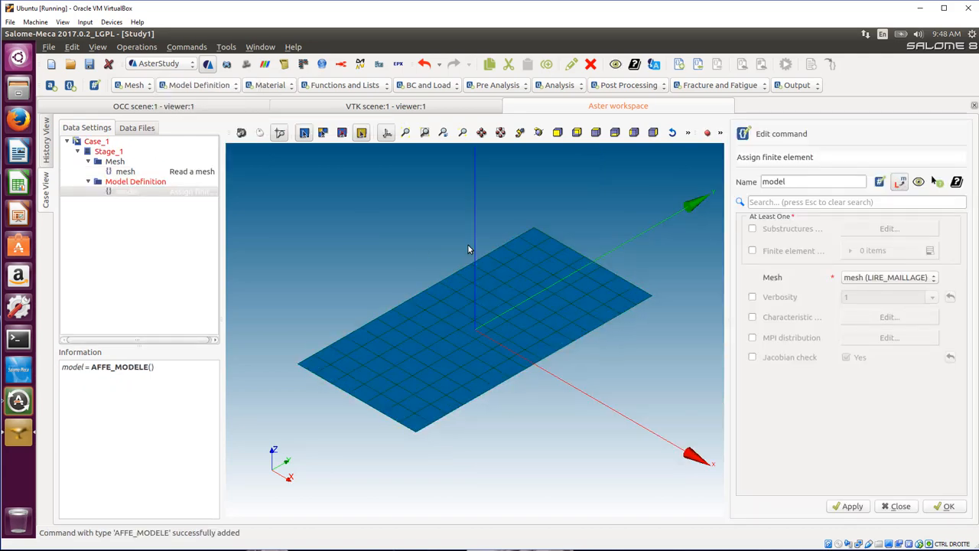
left_click(752, 251)
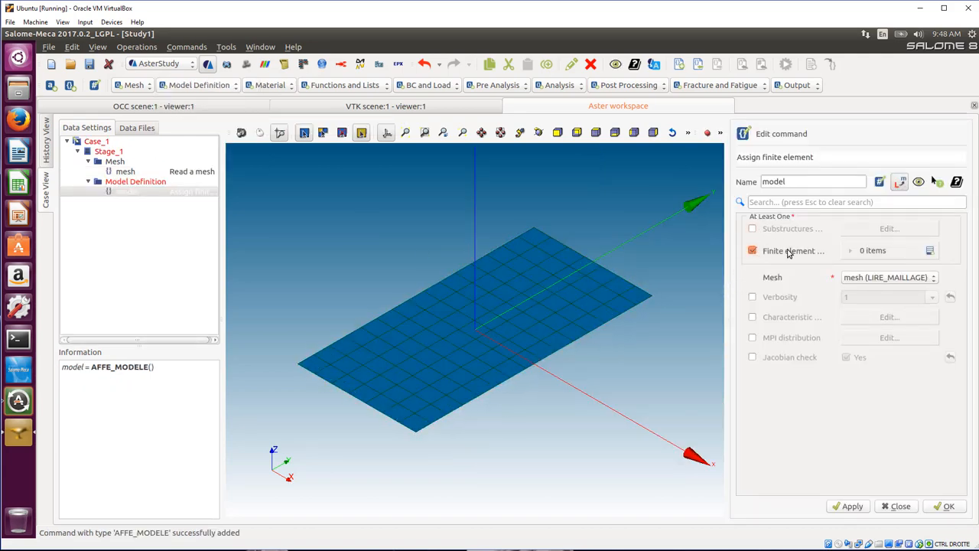
left_click(933, 254)
left_click(838, 279)
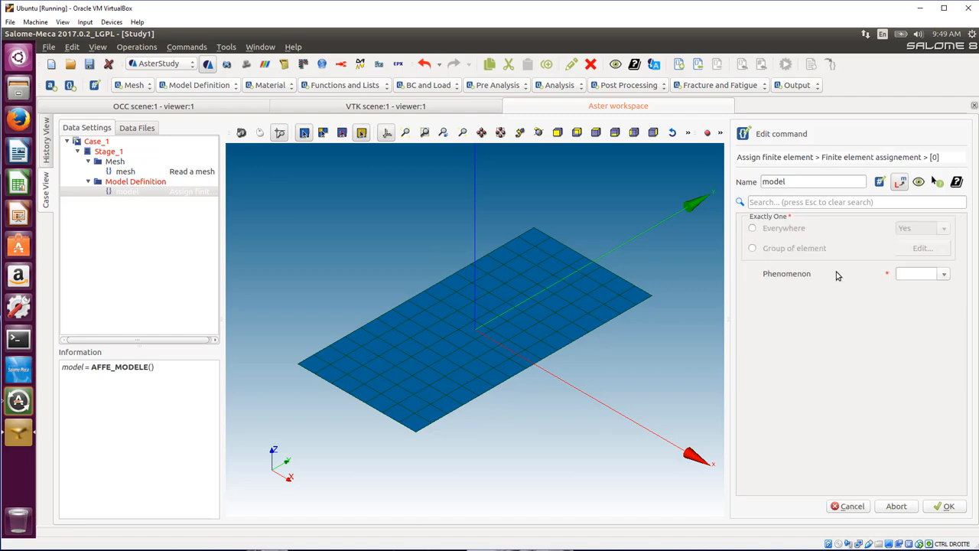
Apply the finite element assignment everywhere and set its phenomenon to Mechanic.
left_click(752, 228)
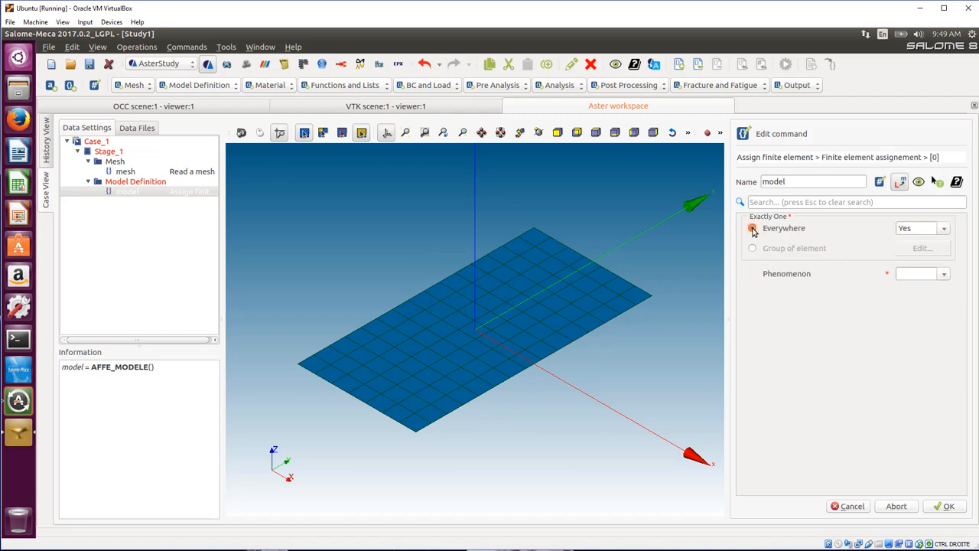
left_click(943, 276)
left_click(928, 292)
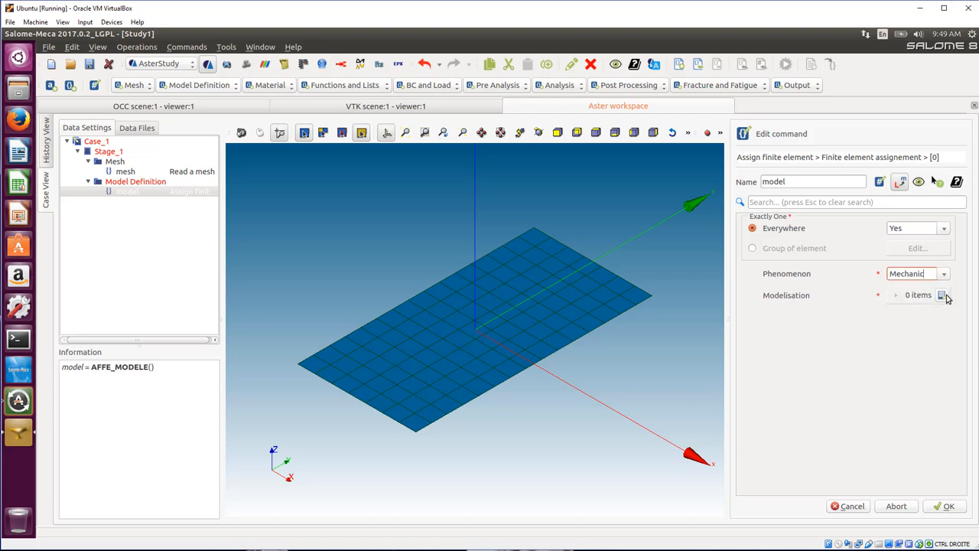
Add a DKT modelisation to the finite element assignment and store the model command.
left_click(946, 297)
left_click(904, 322)
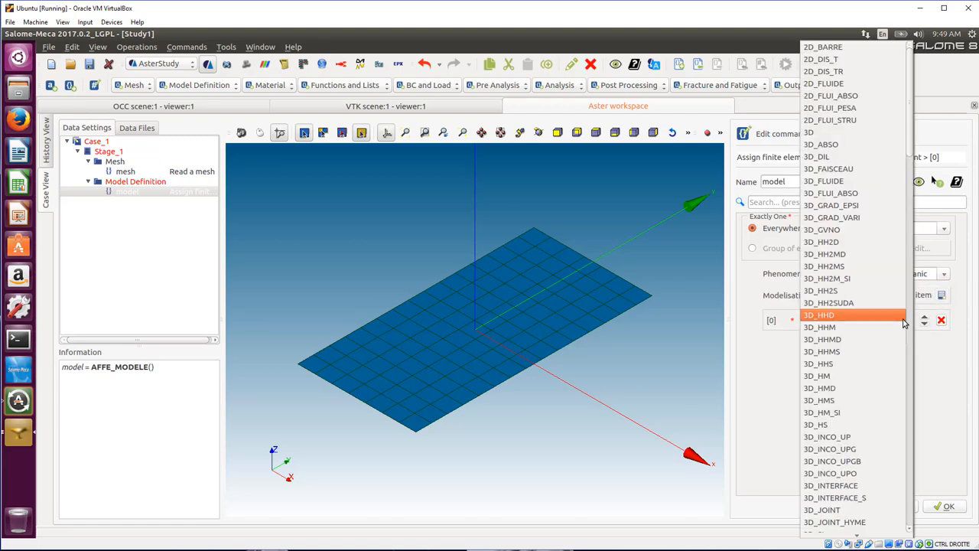
scroll(883, 297, "down", 2)
scroll(882, 297, "up", 2)
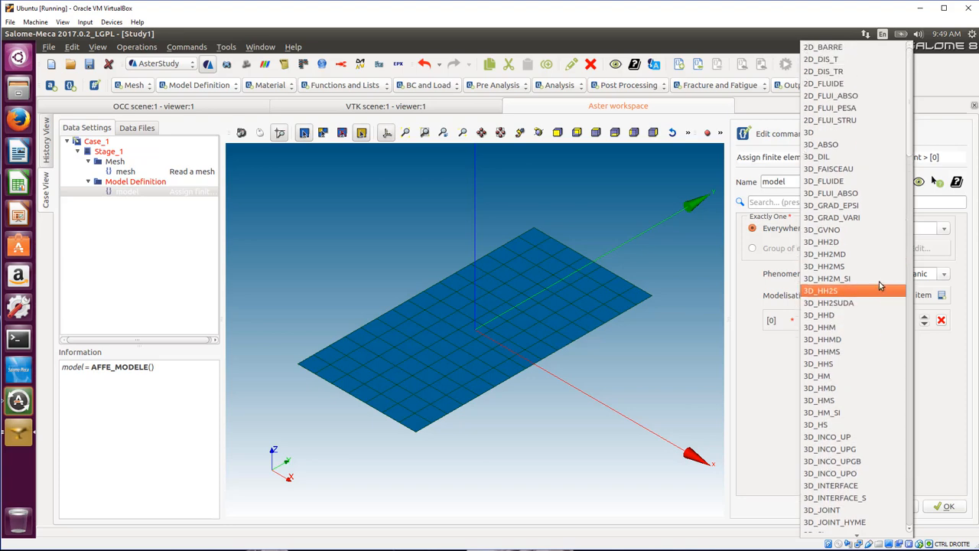
scroll(872, 244, "down", 20)
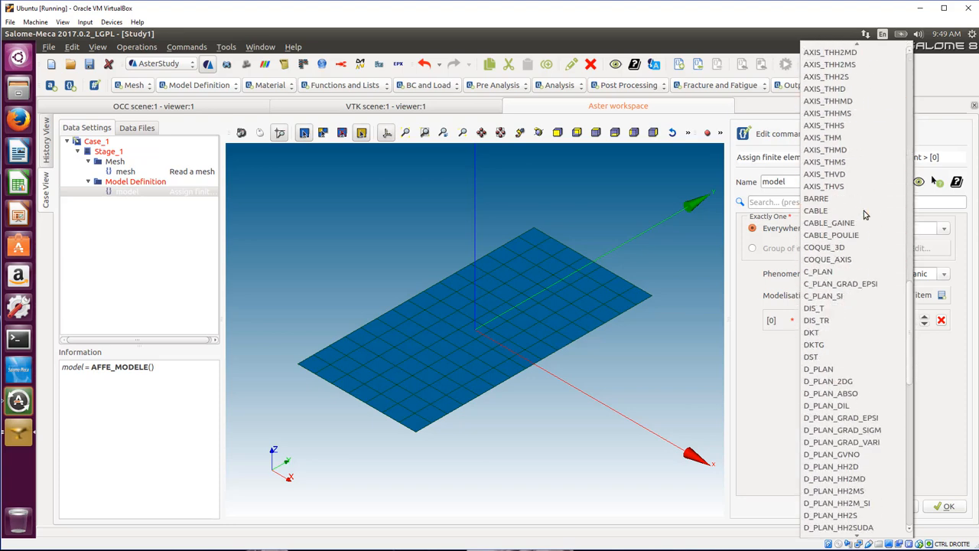
scroll(864, 211, "down", 15)
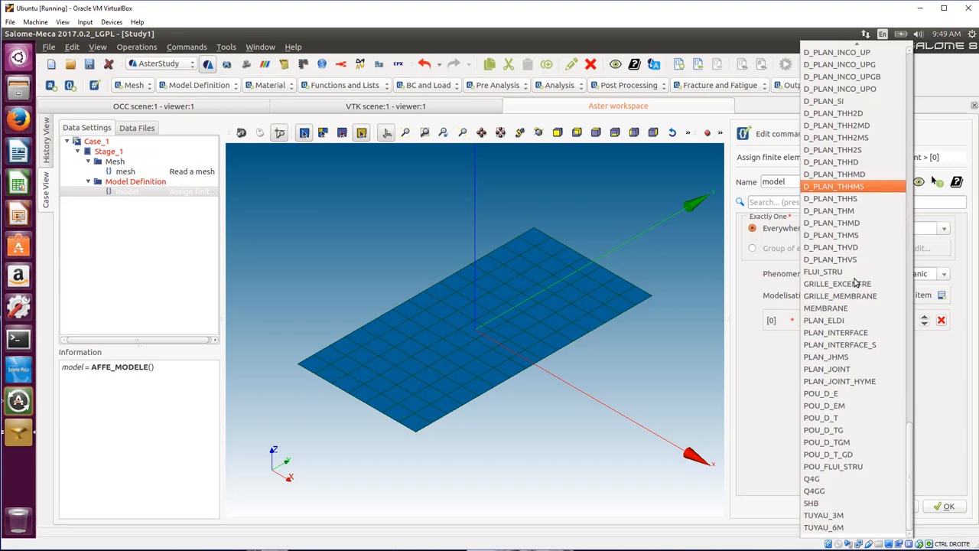
scroll(853, 279, "up", 15)
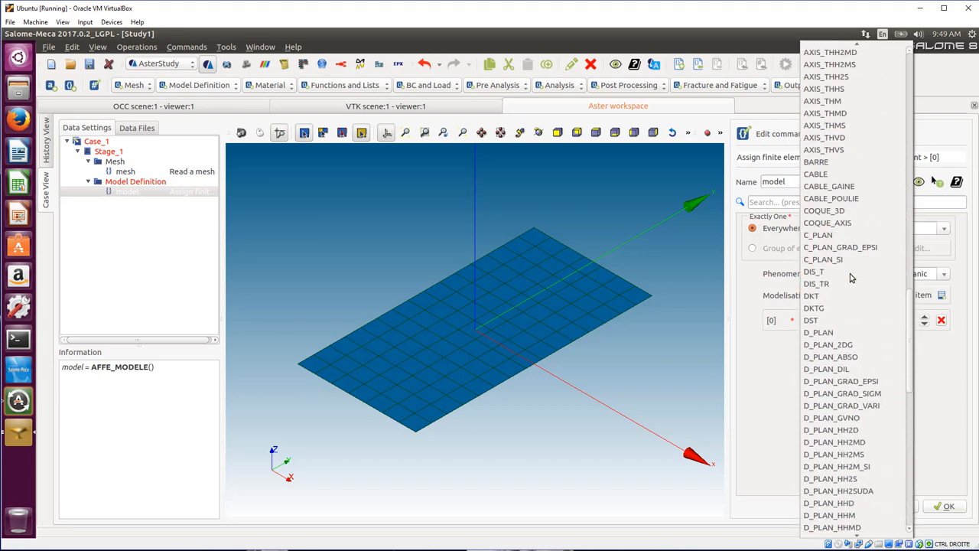
scroll(853, 278, "up", 20)
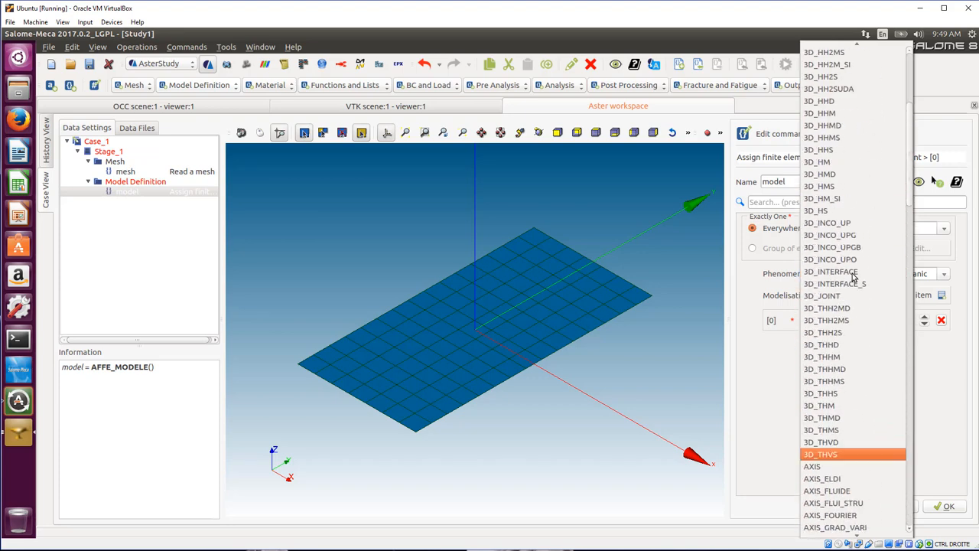
scroll(855, 274, "up", 6)
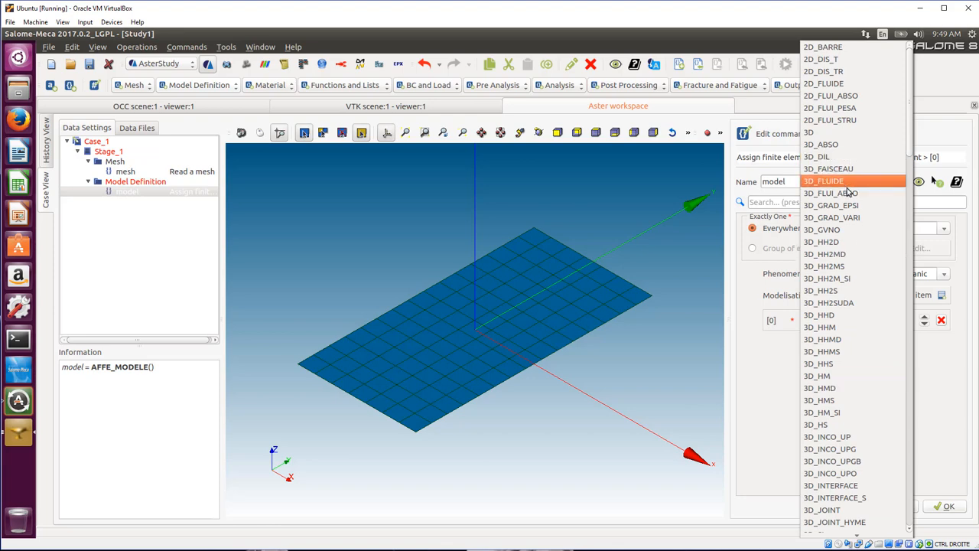
scroll(853, 218, "down", 11)
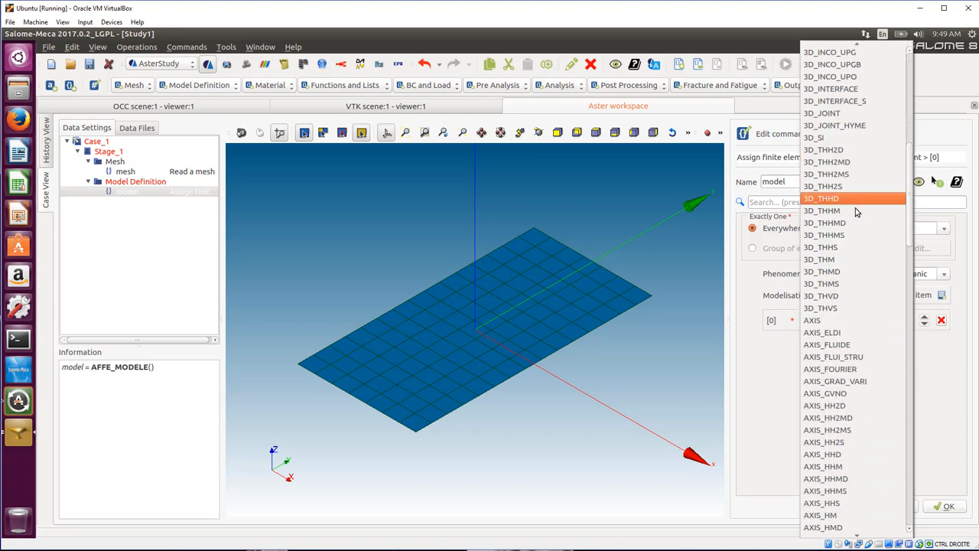
scroll(856, 215, "down", 20)
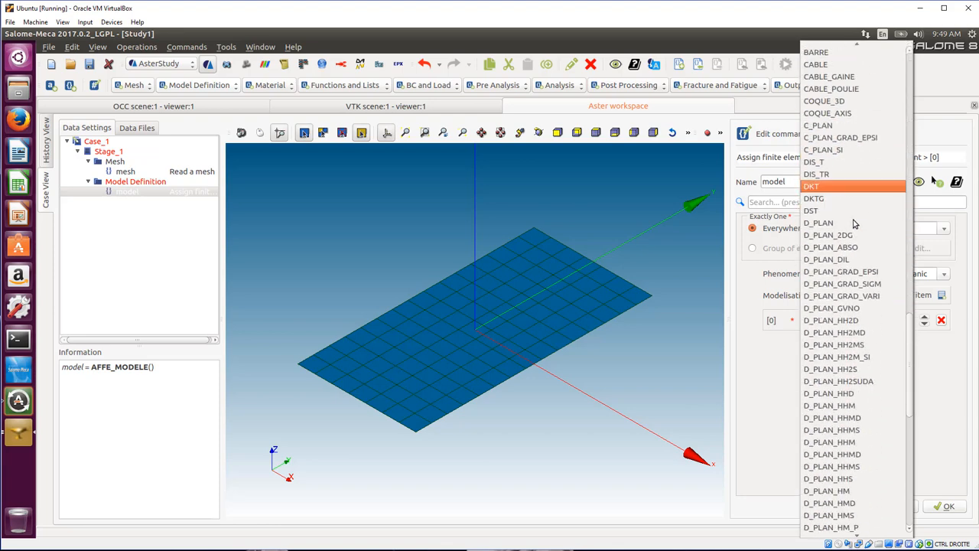
scroll(855, 223, "down", 2)
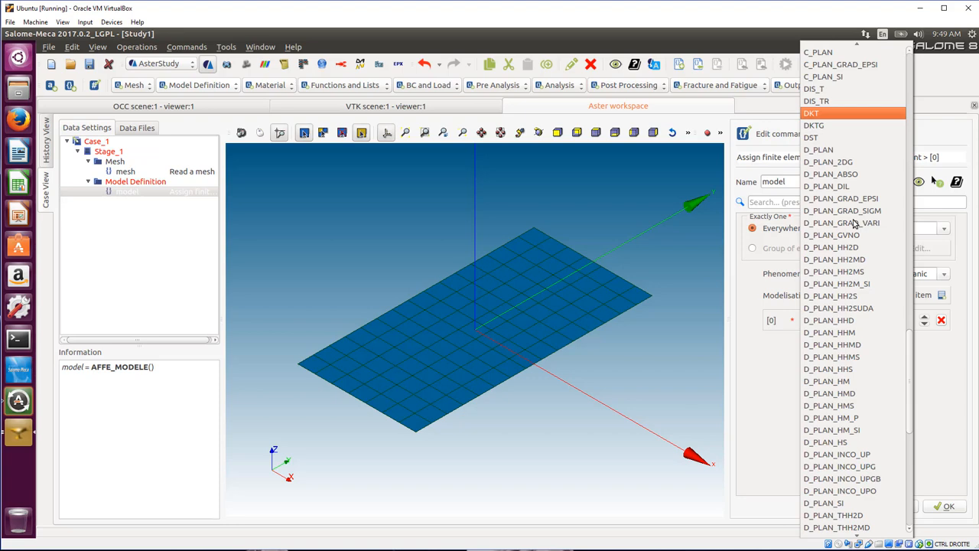
left_click(821, 117)
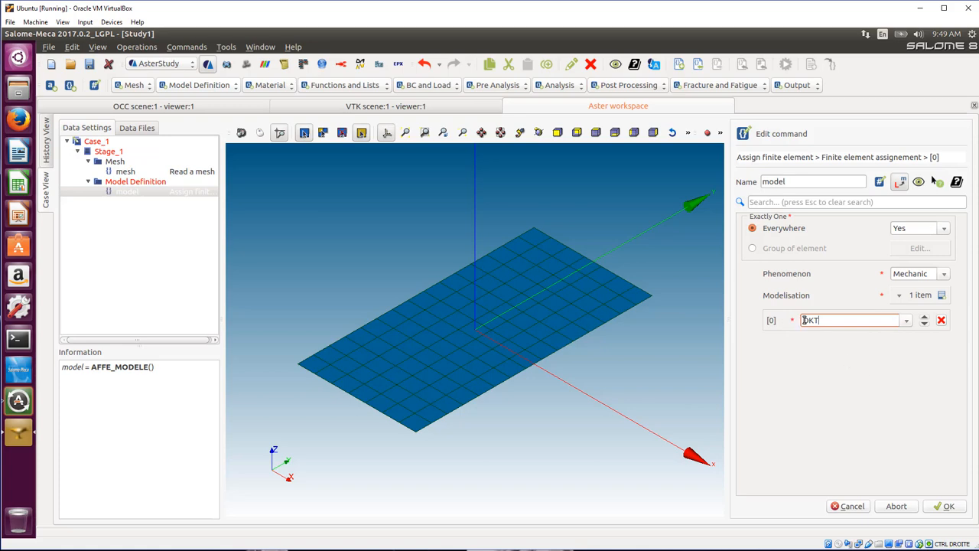
left_click(839, 377)
left_click(946, 508)
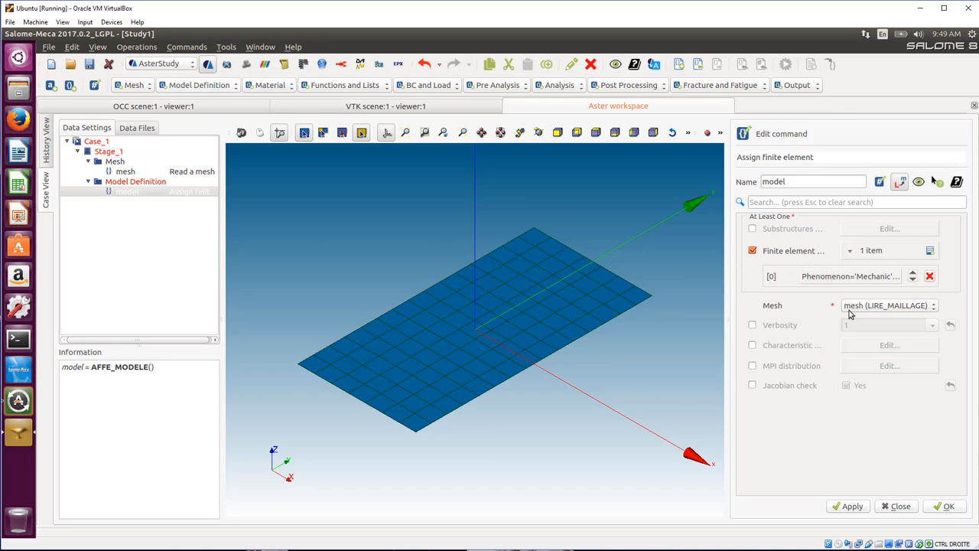
left_click(947, 506)
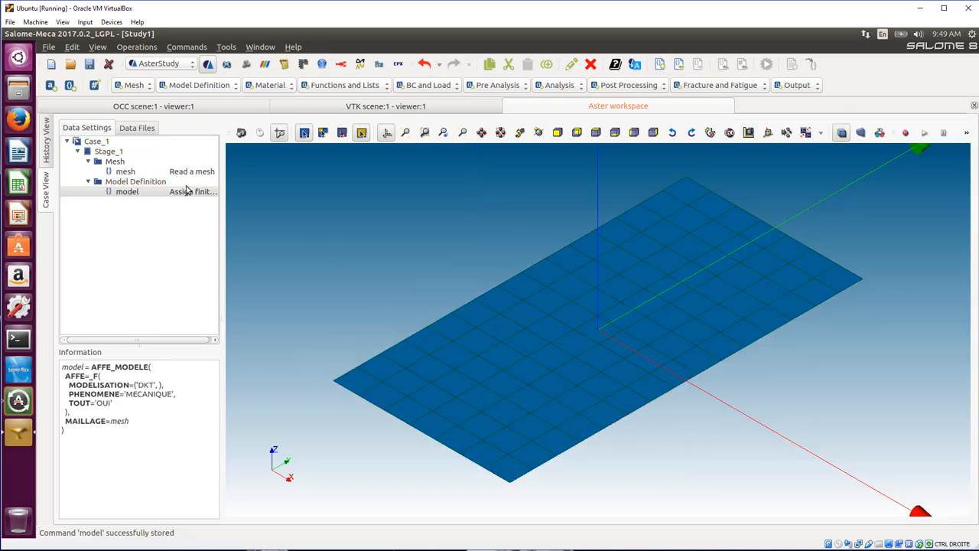
Add an AFFE_CARA_ELEM command to the stage and open a new COQUE item in it.
left_click(197, 85)
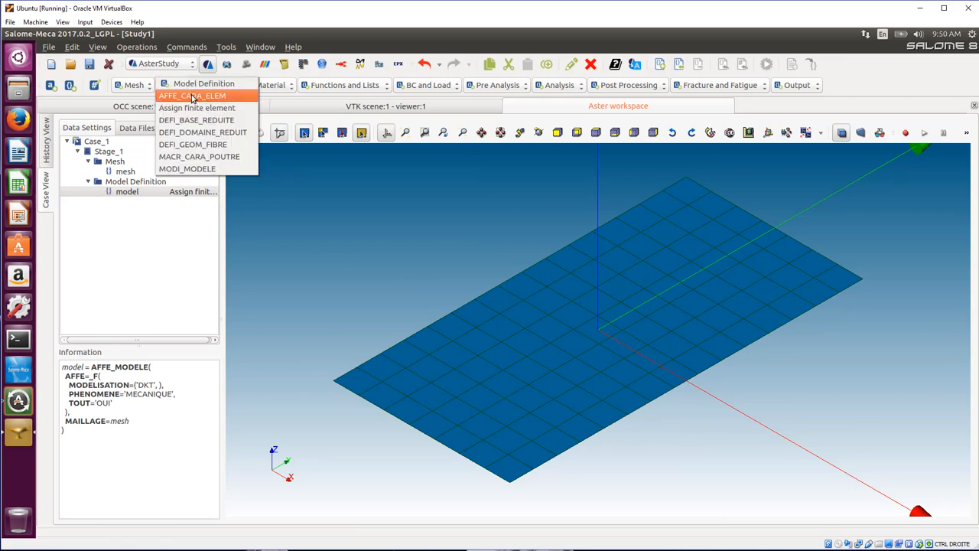
left_click(192, 97)
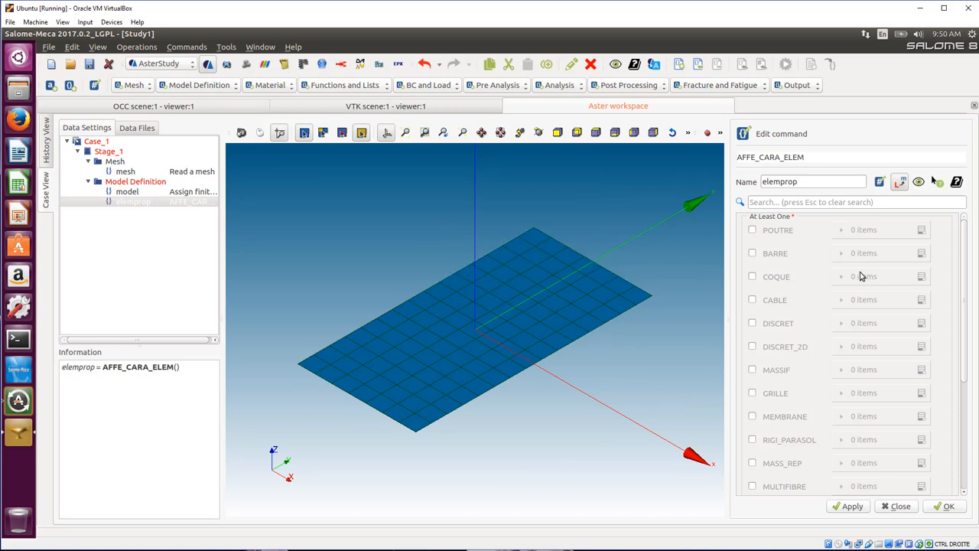
scroll(872, 277, "down", 3)
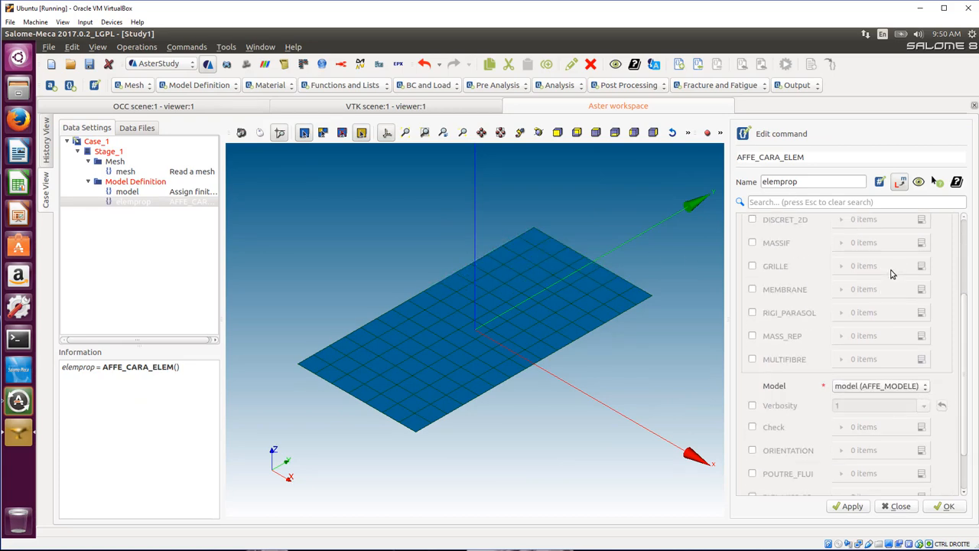
scroll(890, 273, "up", 3)
scroll(890, 273, "down", 5)
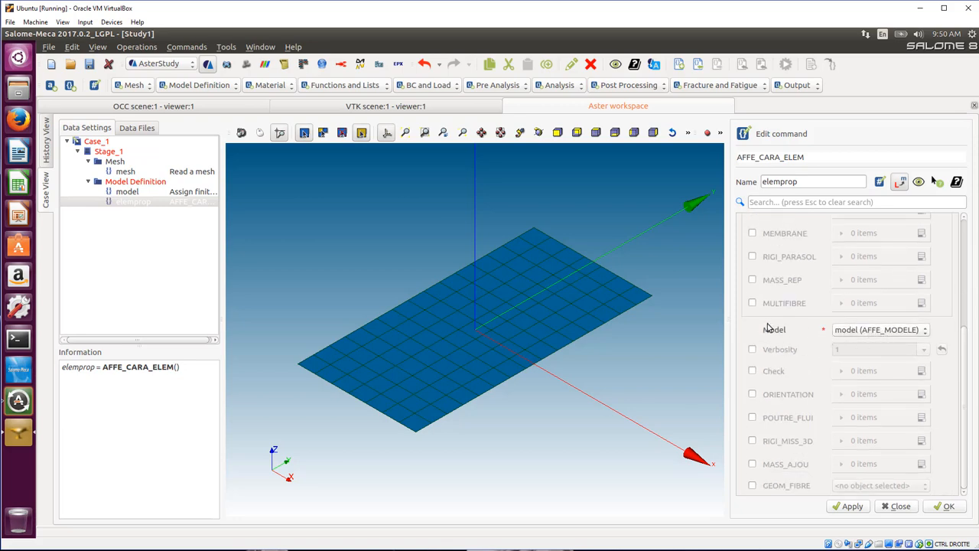
left_click_drag(965, 342, 965, 222)
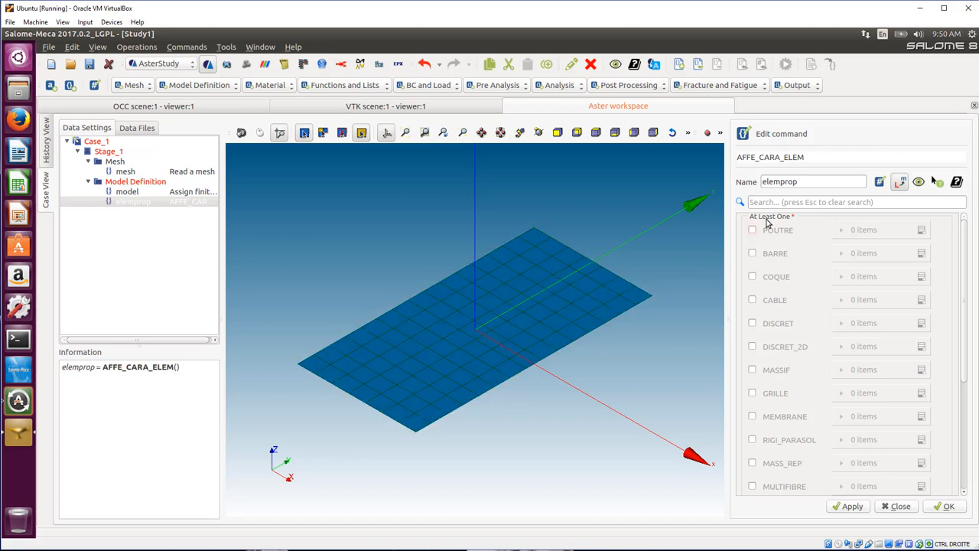
left_click(753, 277)
left_click(922, 277)
left_click(845, 303)
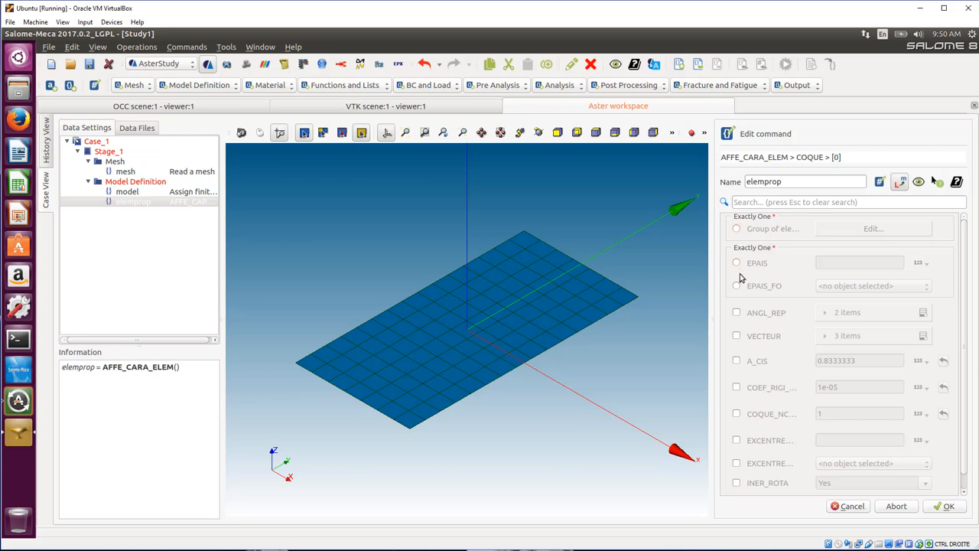
Assign the COQUE shell properties to the Plate element group.
left_click(736, 229)
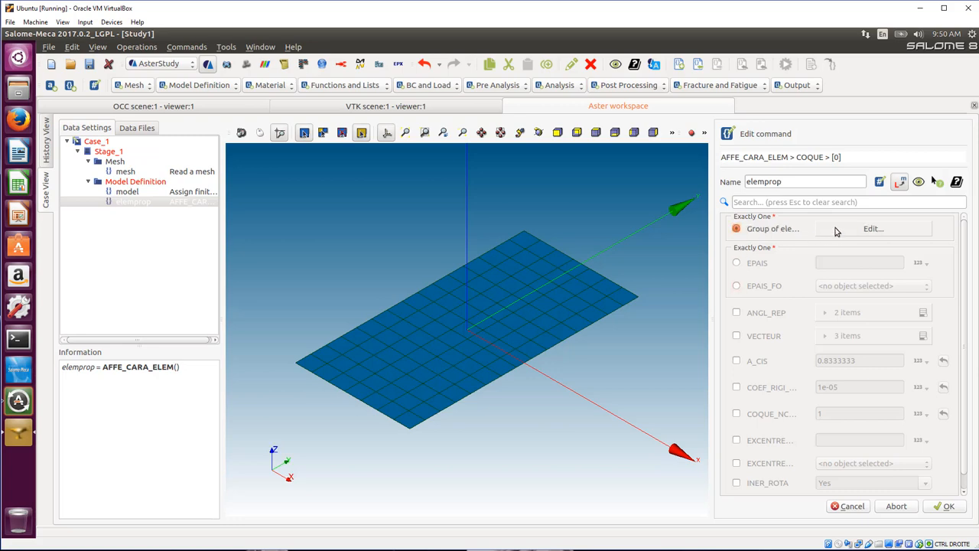
left_click(869, 228)
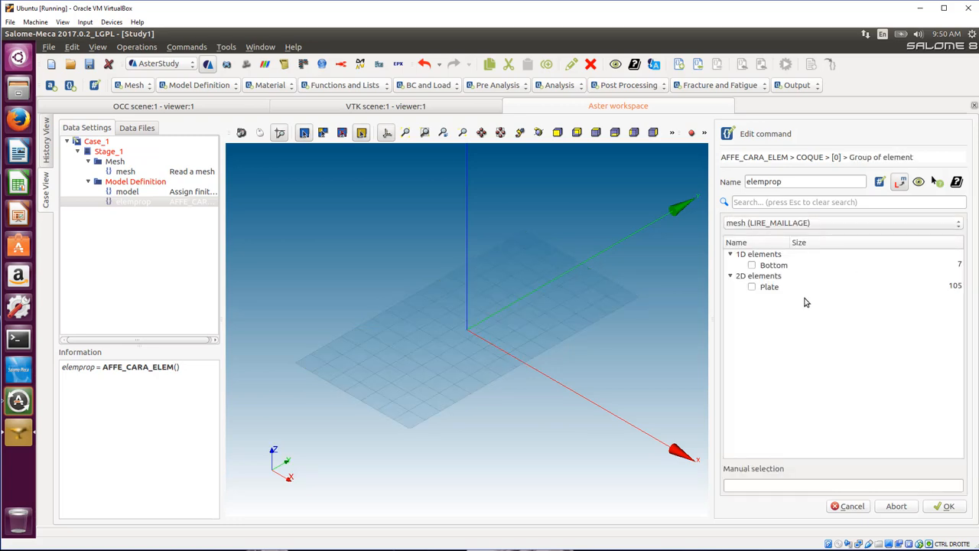
left_click(752, 287)
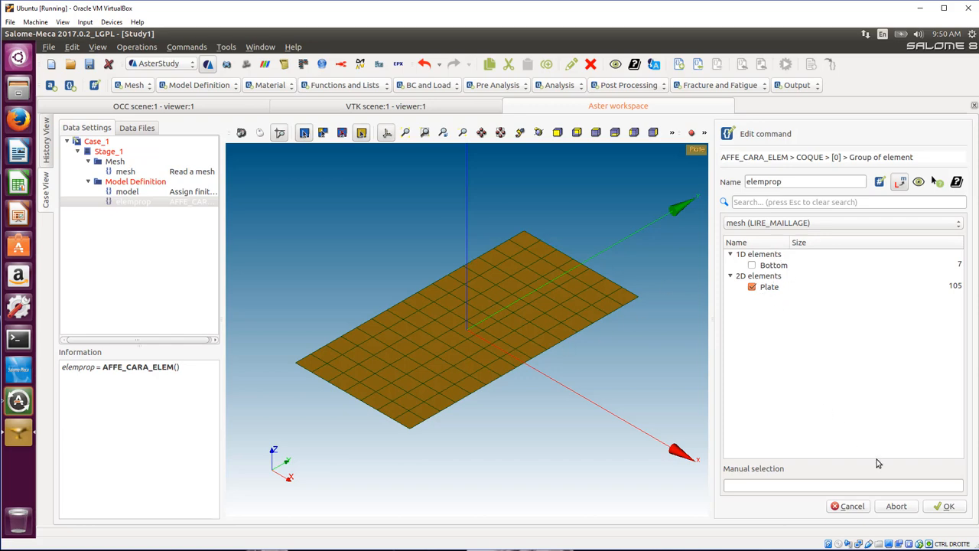
left_click(949, 507)
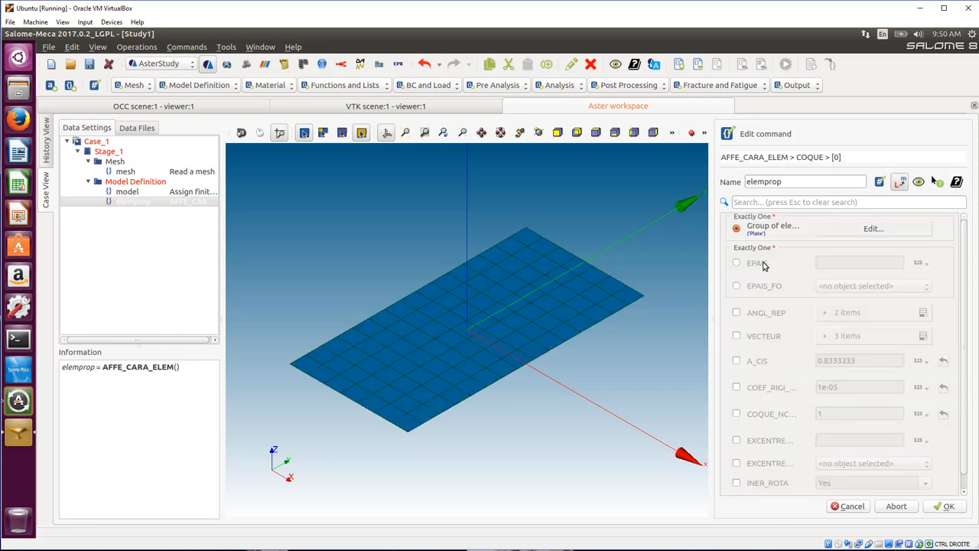
Set the shell thickness (EPAIS) of the COQUE item to 1.
left_click(736, 264)
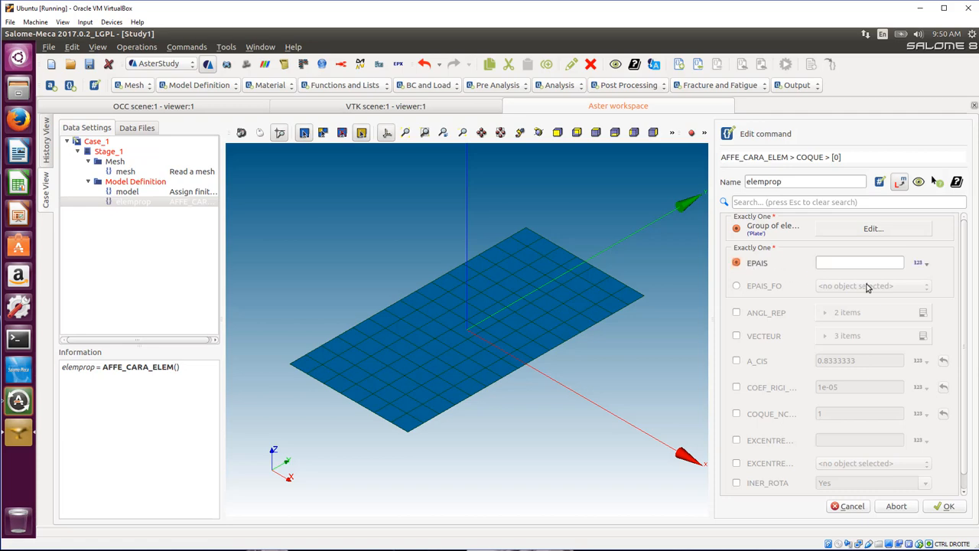
left_click(845, 267)
left_click(810, 297)
scroll(969, 401, "down", 1)
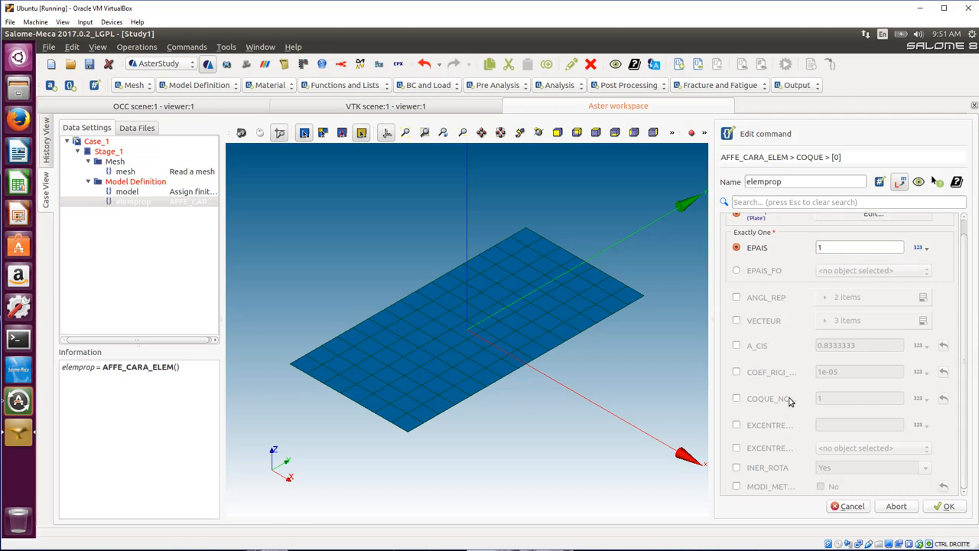
scroll(791, 401, "up", 1)
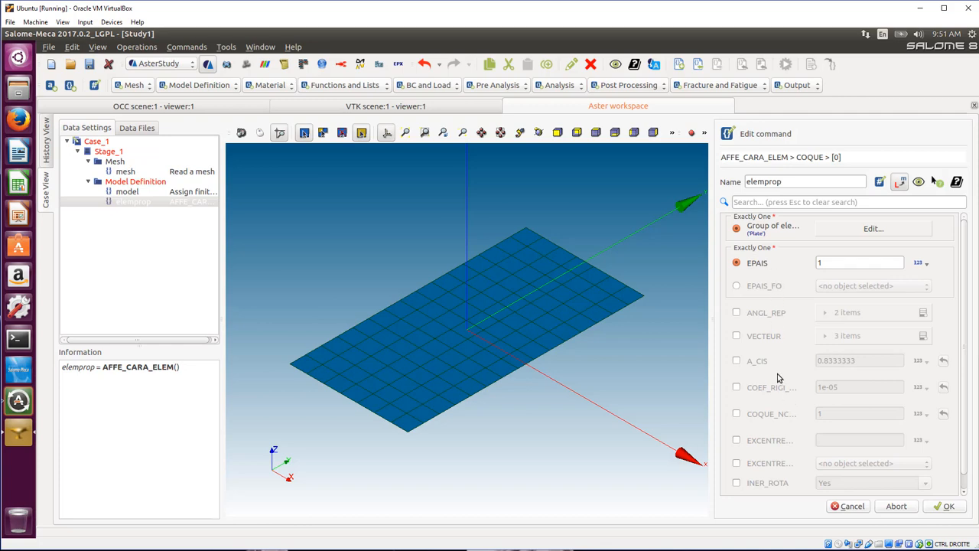
Accept the COQUE item and store the AFFE_CARA_ELEM command.
left_click(948, 506)
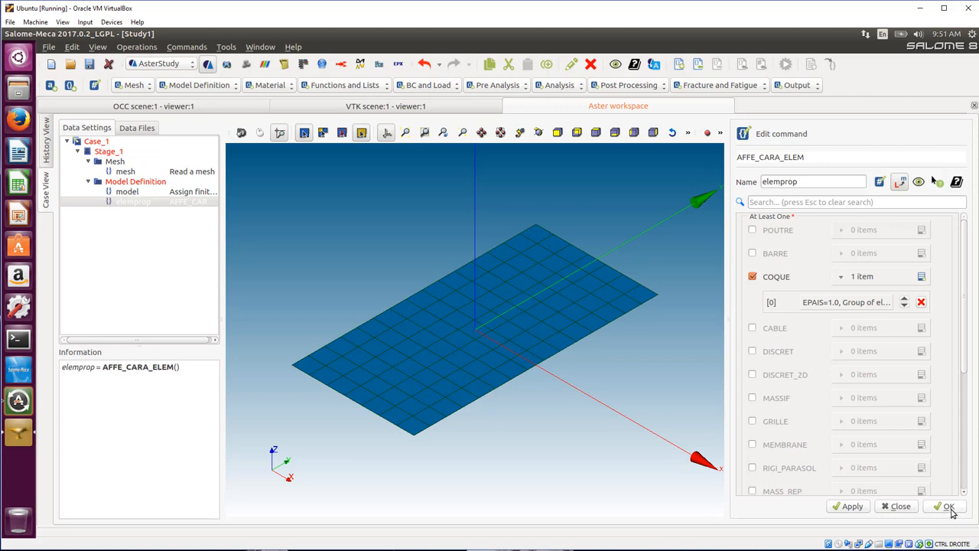
left_click(949, 507)
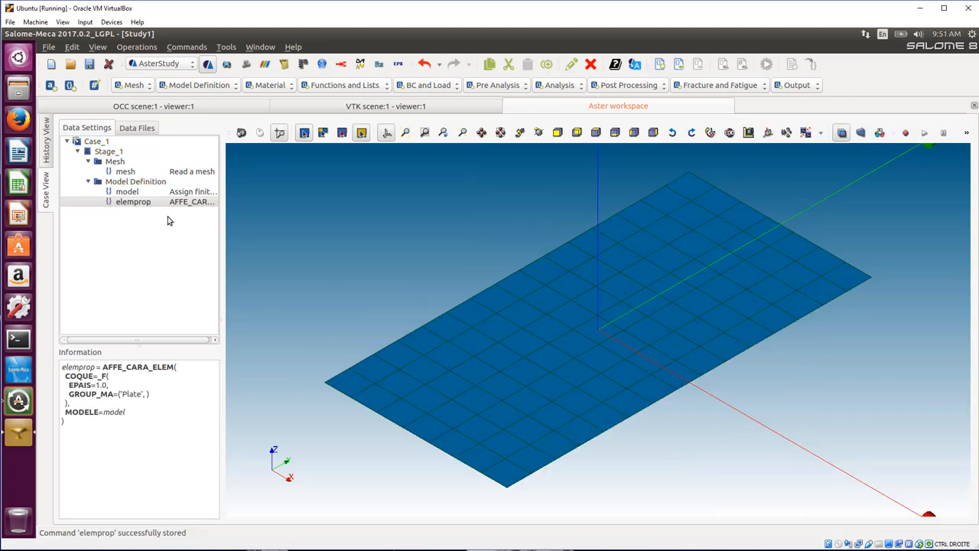
left_click(202, 86)
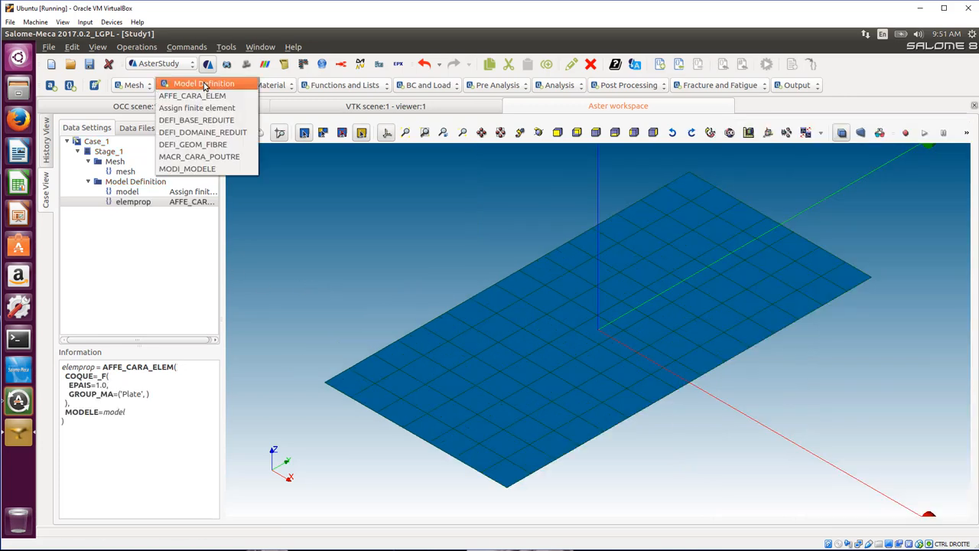
left_click(204, 84)
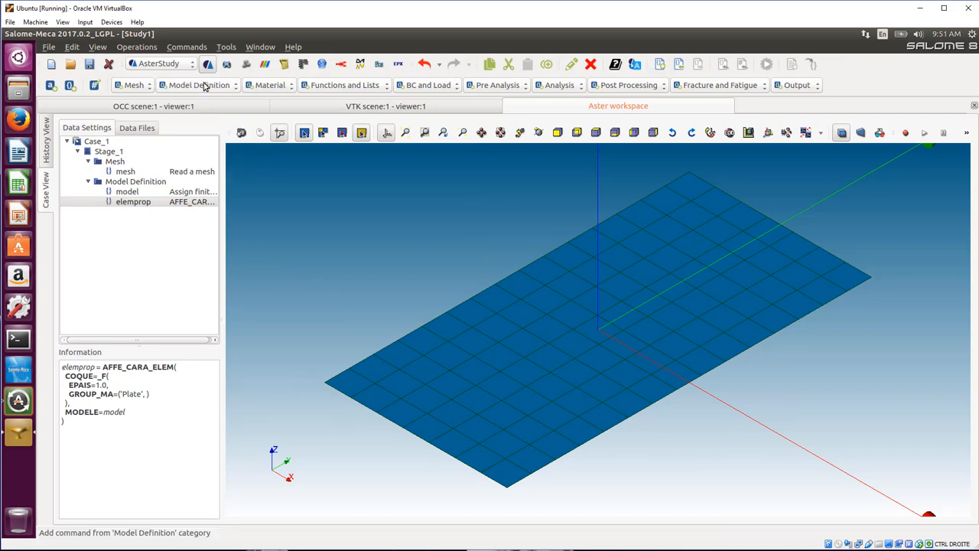
Add a Define a material command to the stage and enable its linear isotropic elasticity properties for editing.
left_click(275, 85)
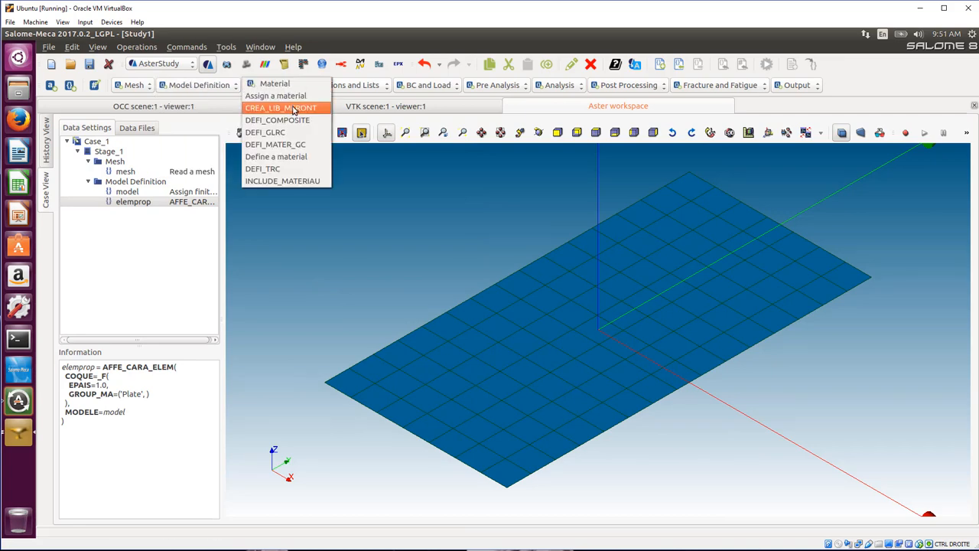
left_click(305, 159)
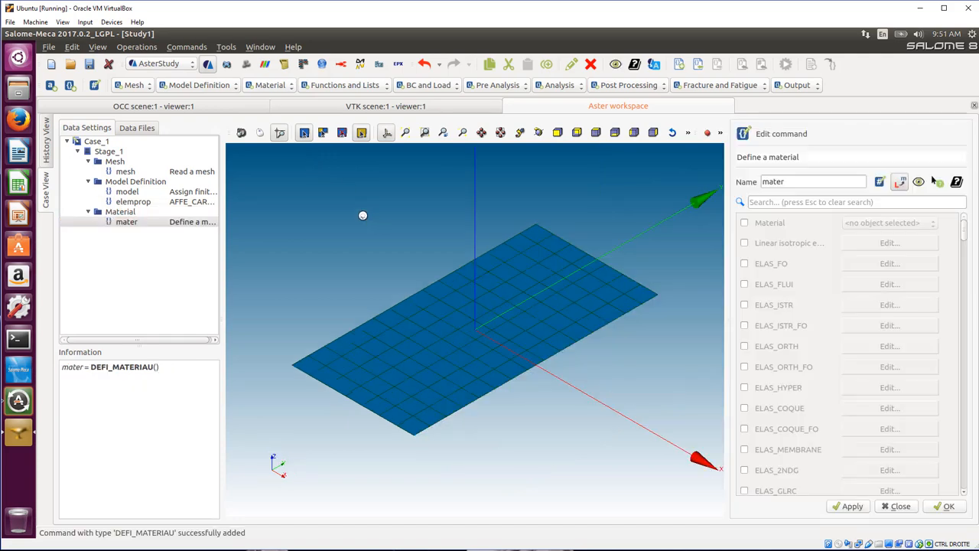
left_click(745, 244)
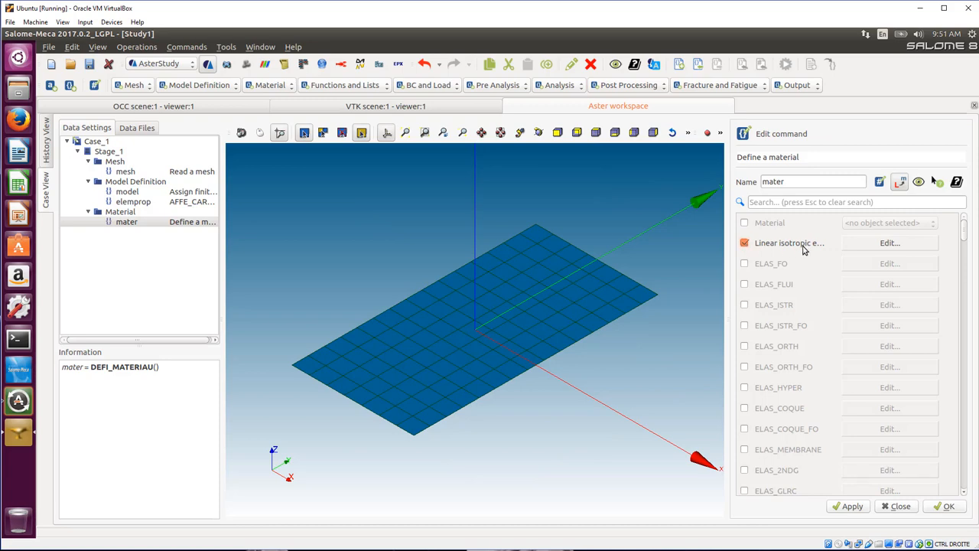
left_click(885, 244)
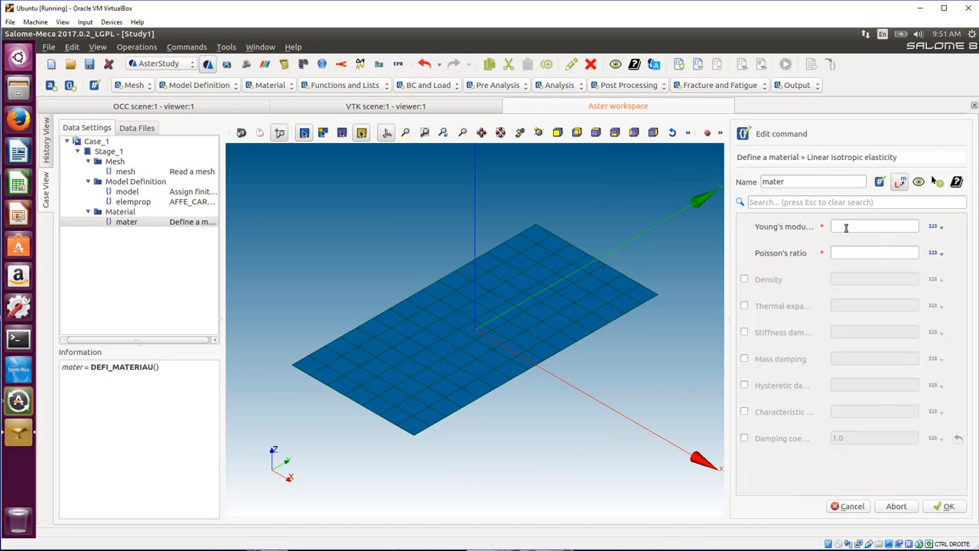
Set Young's modulus to 210000, Poisson's ratio to 0.28 and density to 7.7e-6, and store the material.
left_click(846, 227)
left_click(858, 255)
left_click(745, 279)
left_click(836, 278)
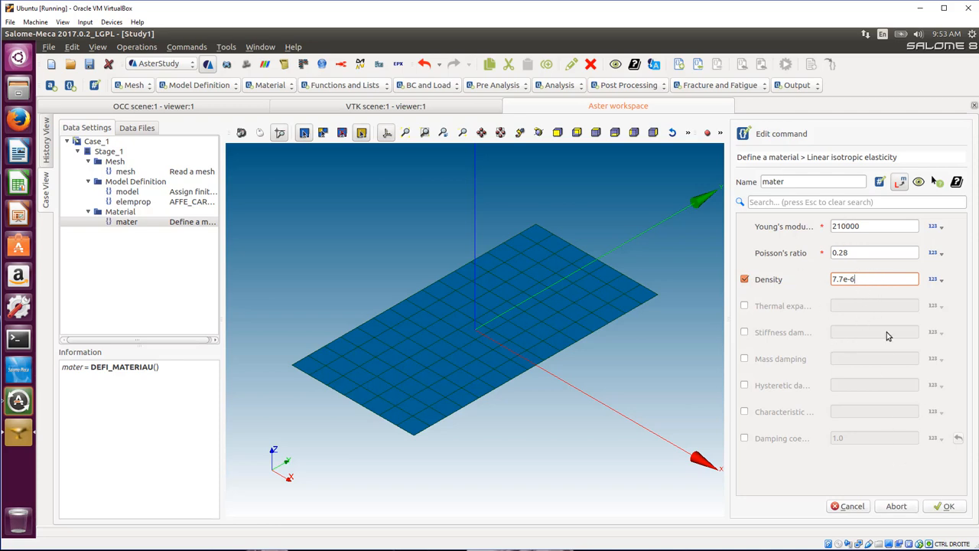
left_click(958, 508)
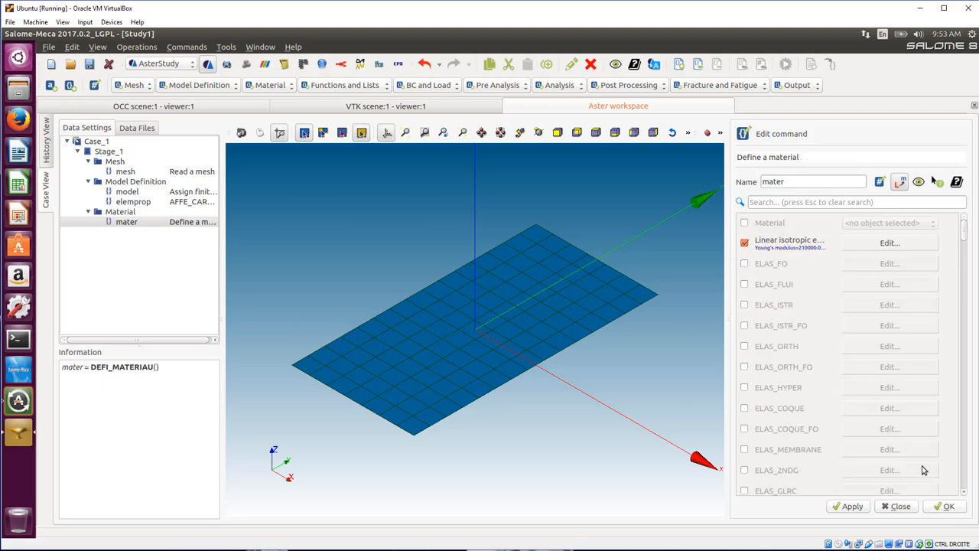
left_click(949, 507)
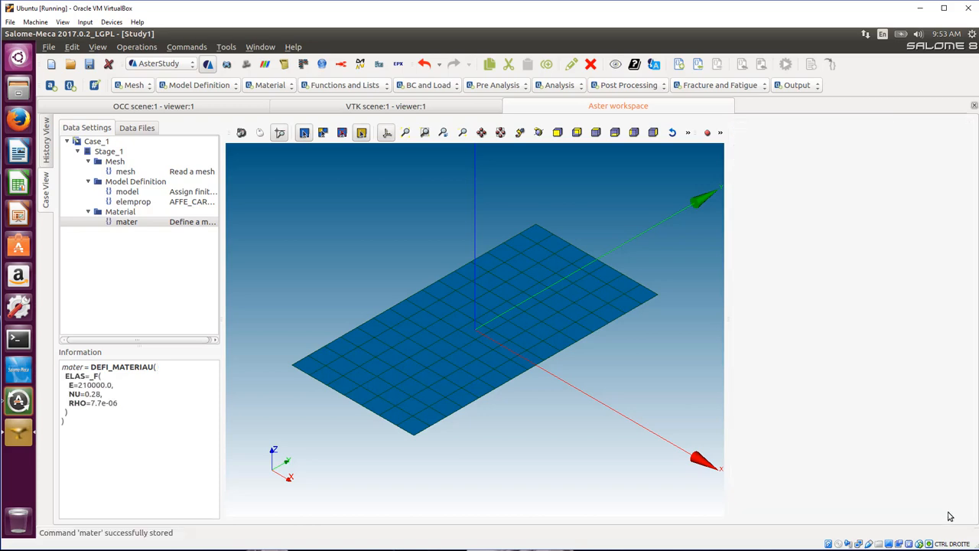
Add an Assign a material command based on the mesh and open a single material assignment item in it.
left_click(270, 85)
left_click(272, 100)
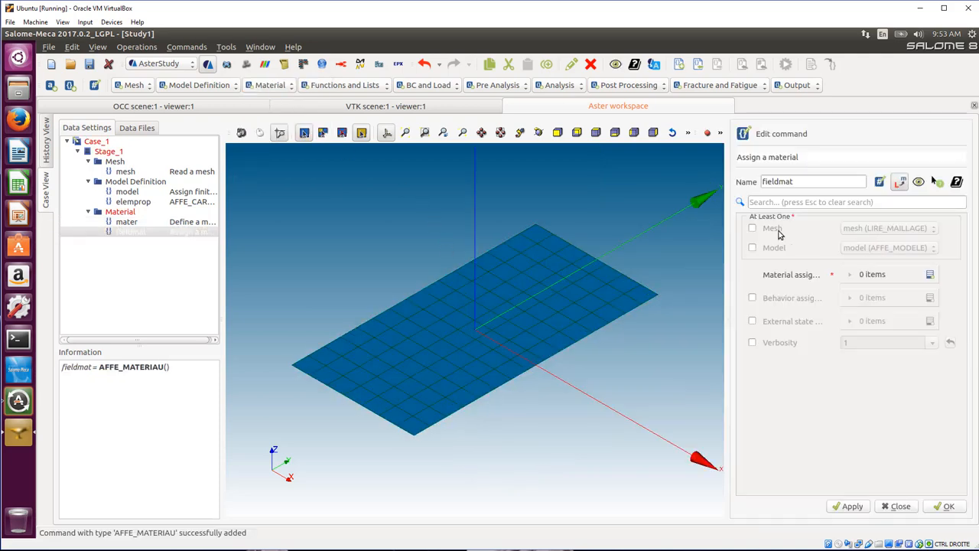
left_click(753, 229)
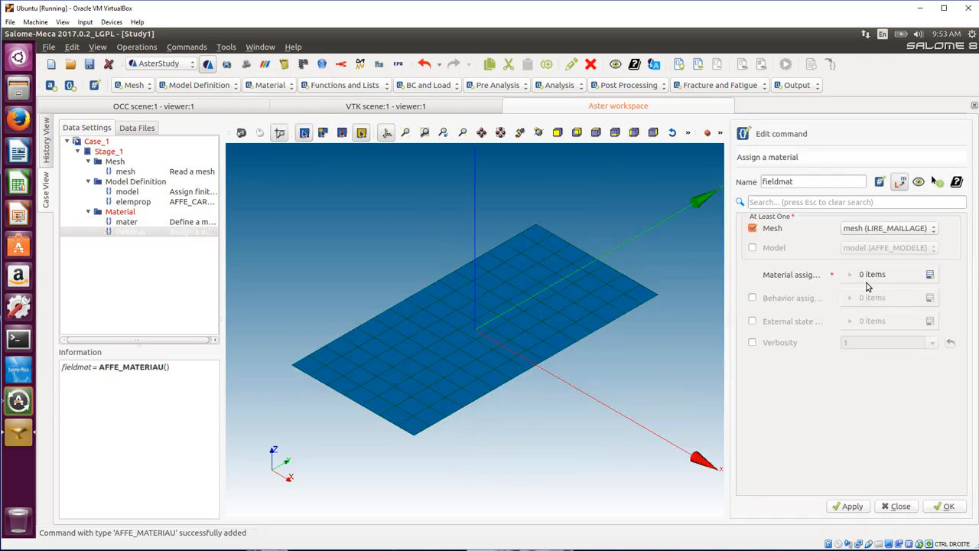
double_click(929, 274)
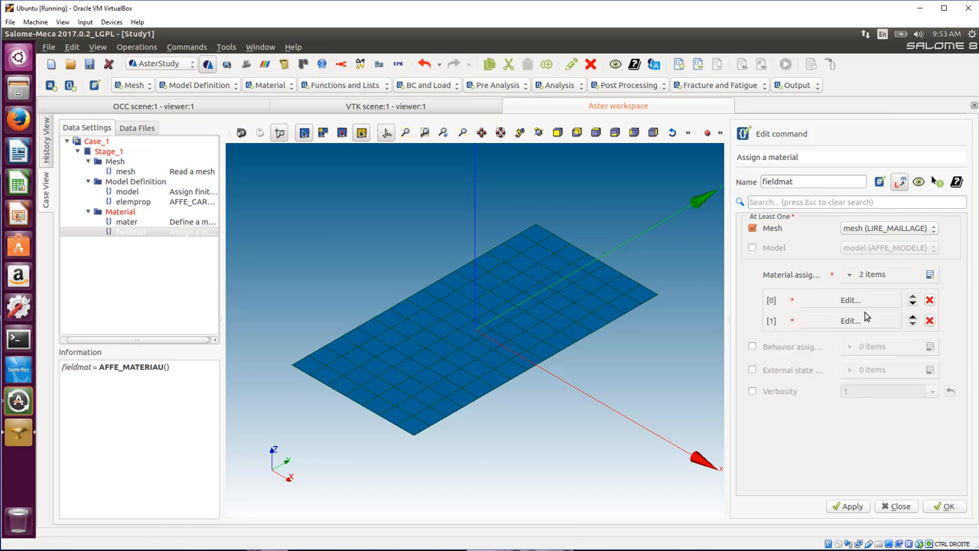
left_click(930, 321)
left_click(858, 301)
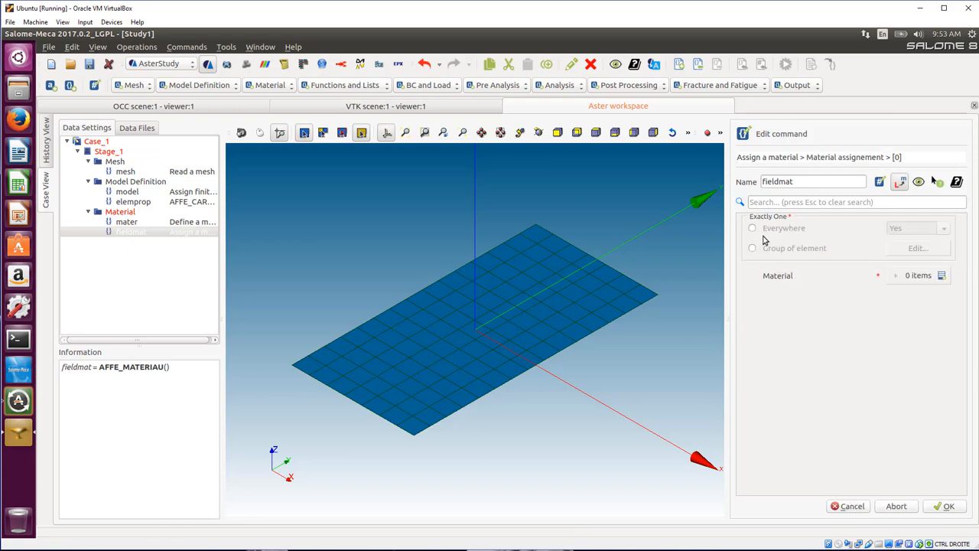
Assign the material mater everywhere on the mesh and store the material assignment command.
left_click(753, 229)
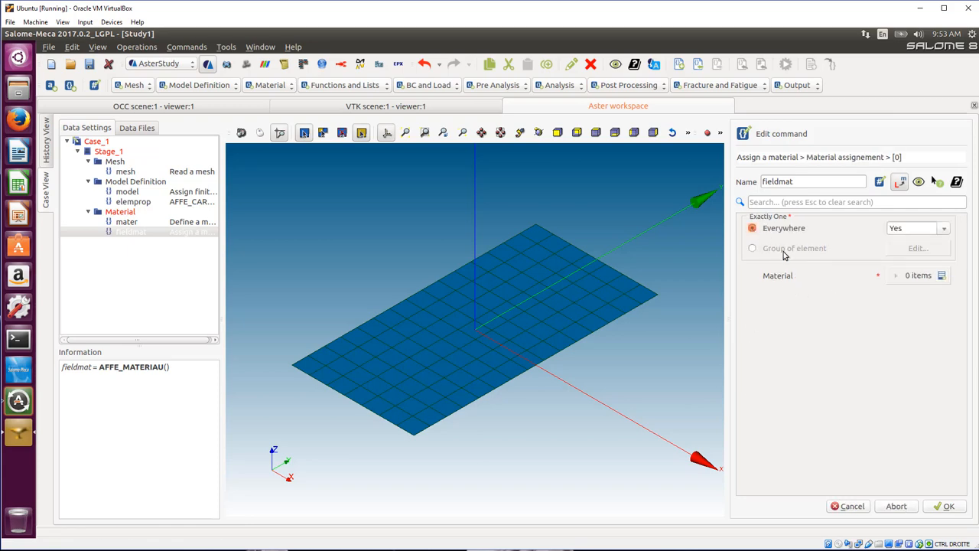
left_click(941, 275)
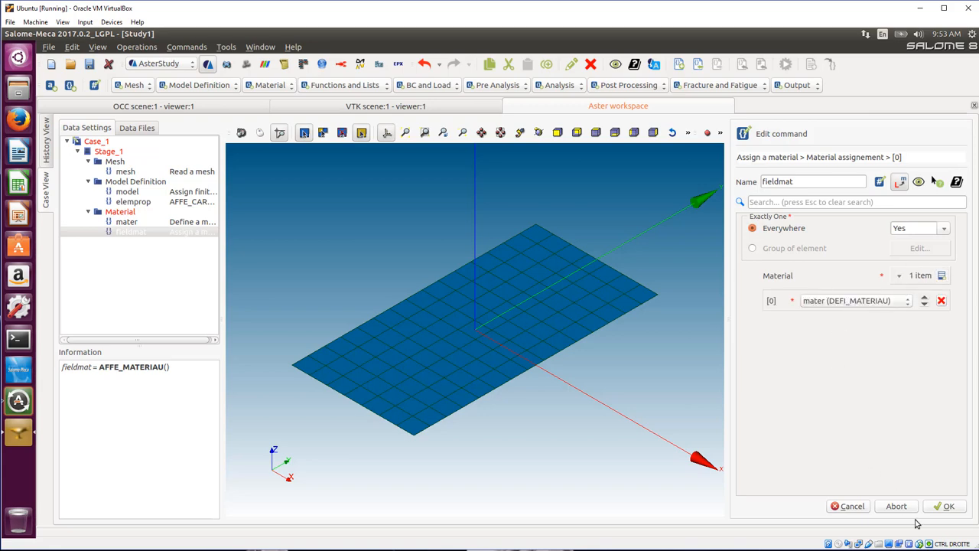
left_click(943, 508)
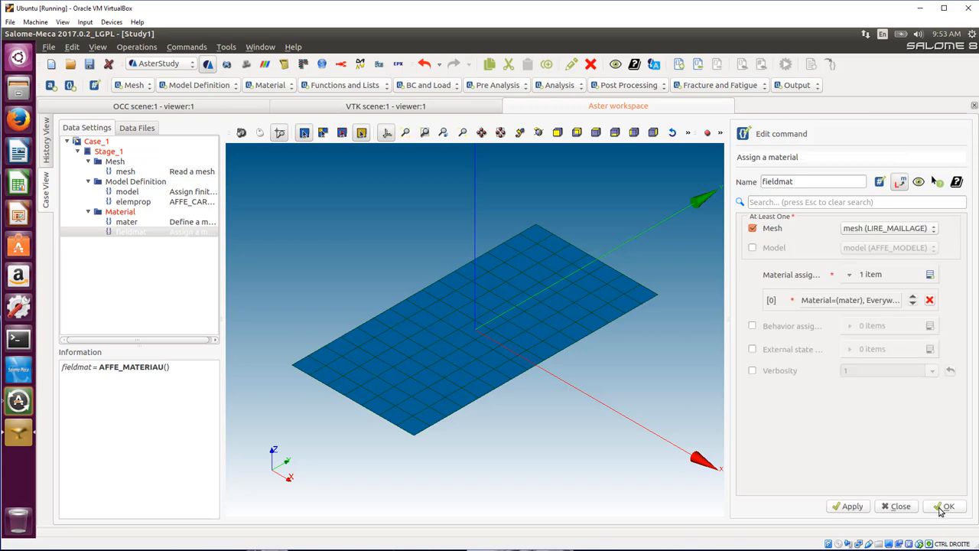
left_click(944, 507)
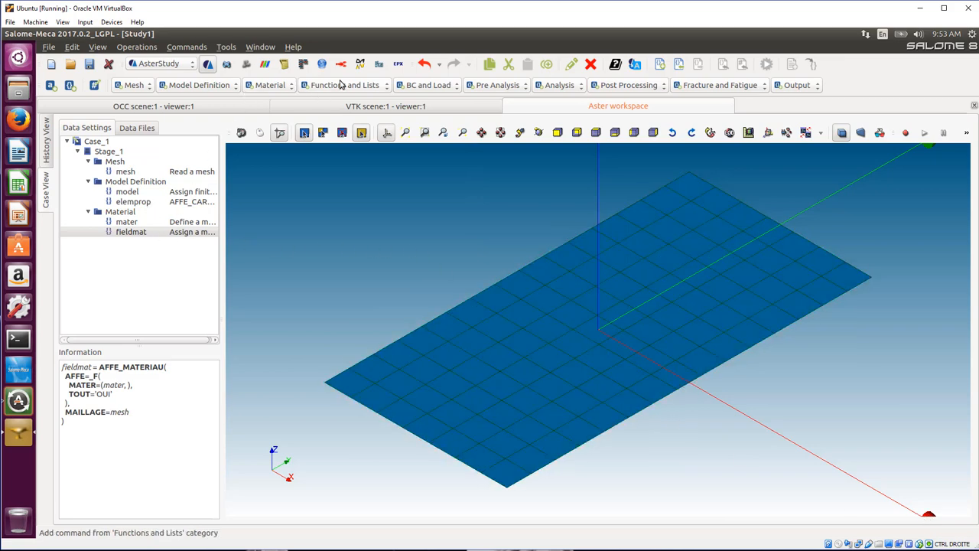
left_click(277, 84)
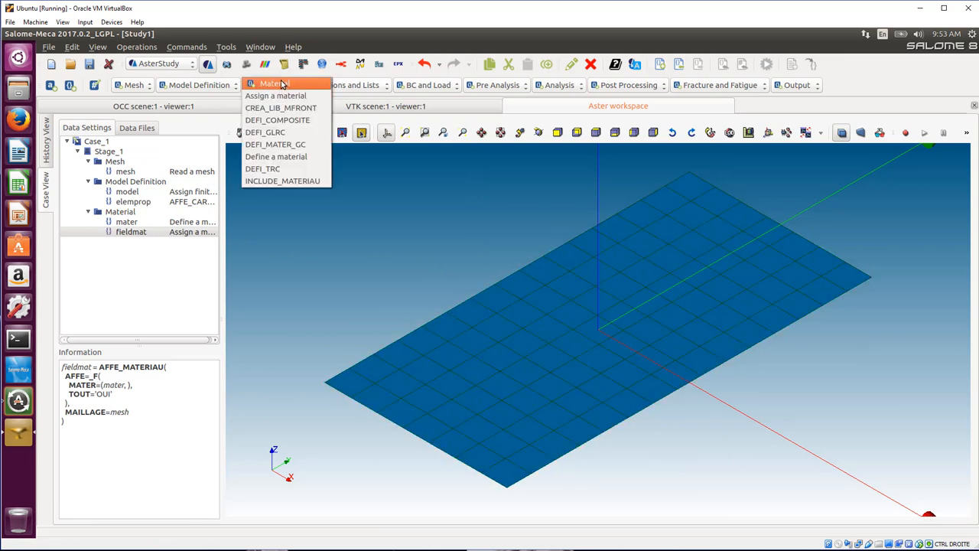
left_click(324, 232)
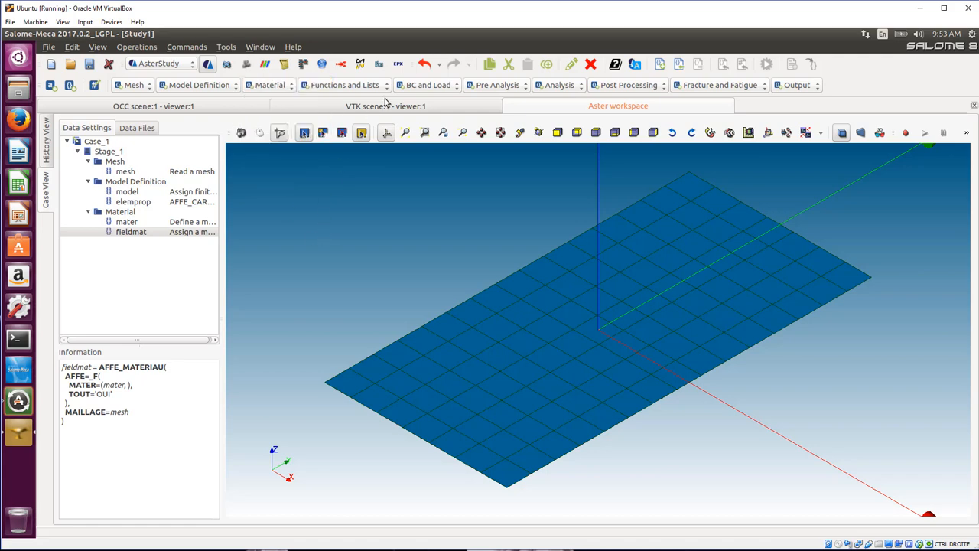
left_click(399, 86)
left_click(378, 85)
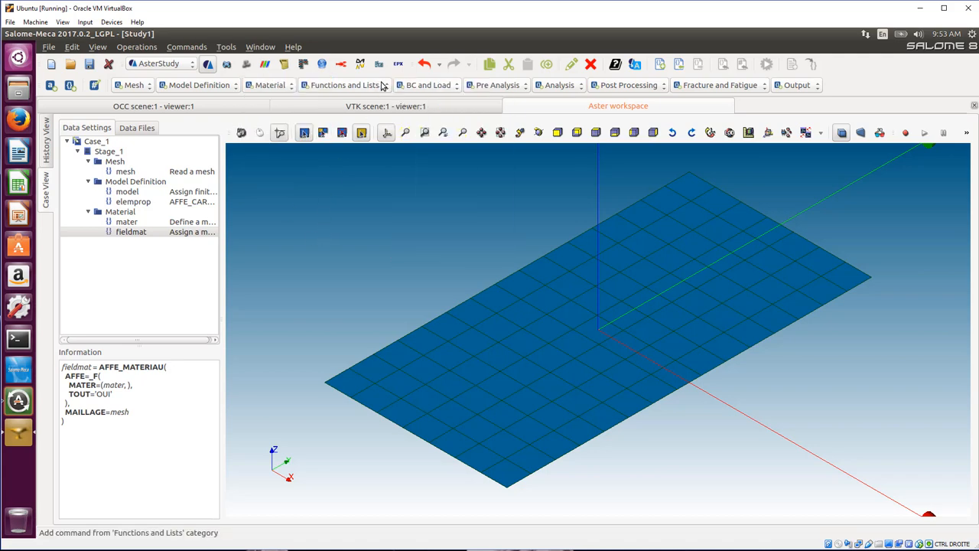
left_click(382, 85)
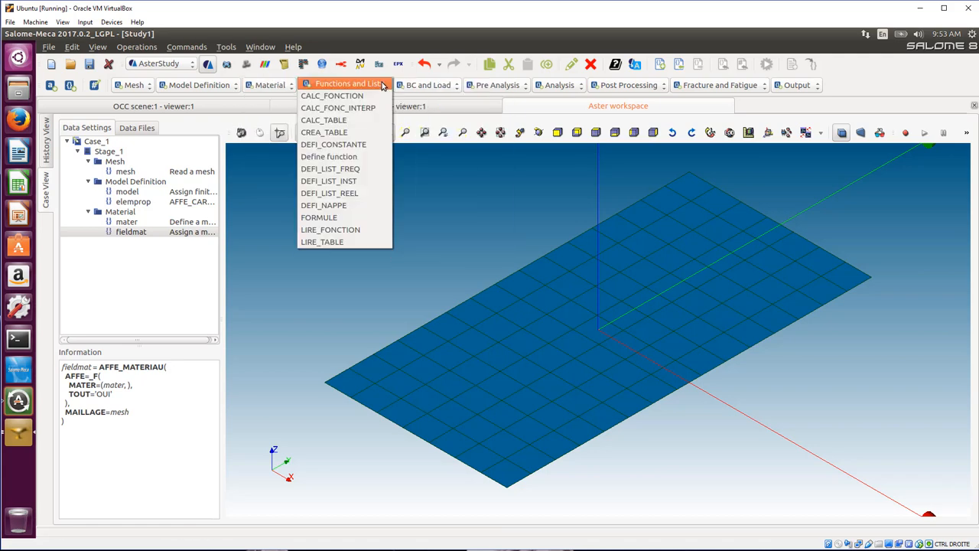
left_click(417, 86)
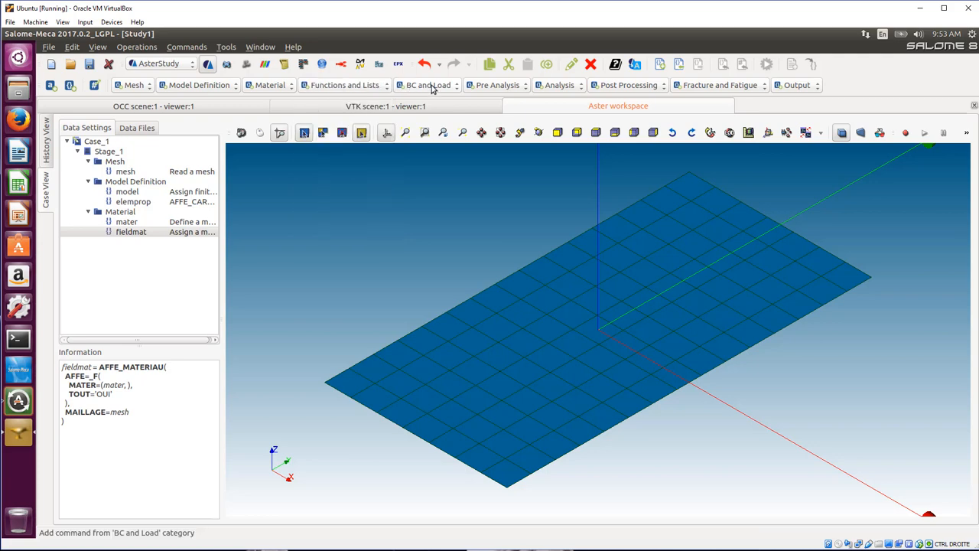
Add an Assign mechanical load command and create a single Enforce DOF item in it.
left_click(433, 86)
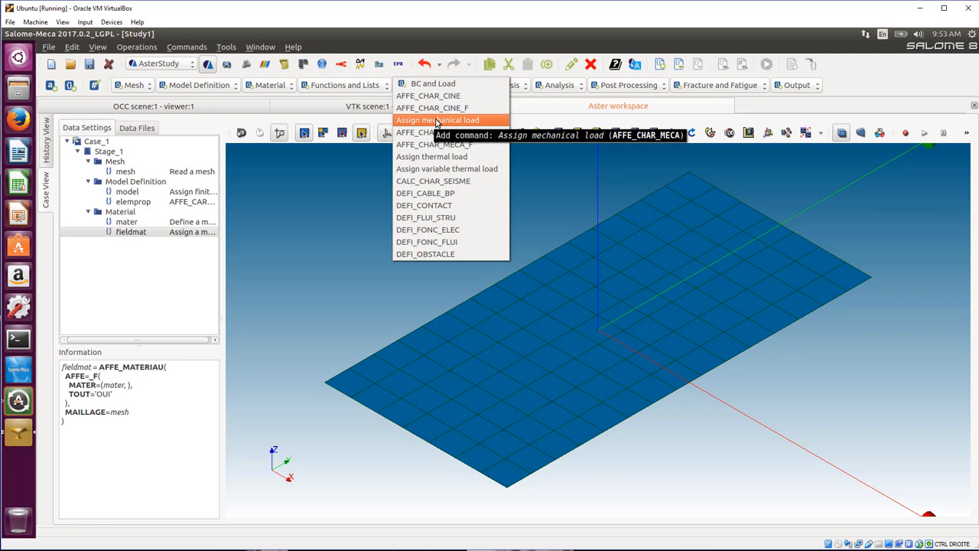
left_click(437, 121)
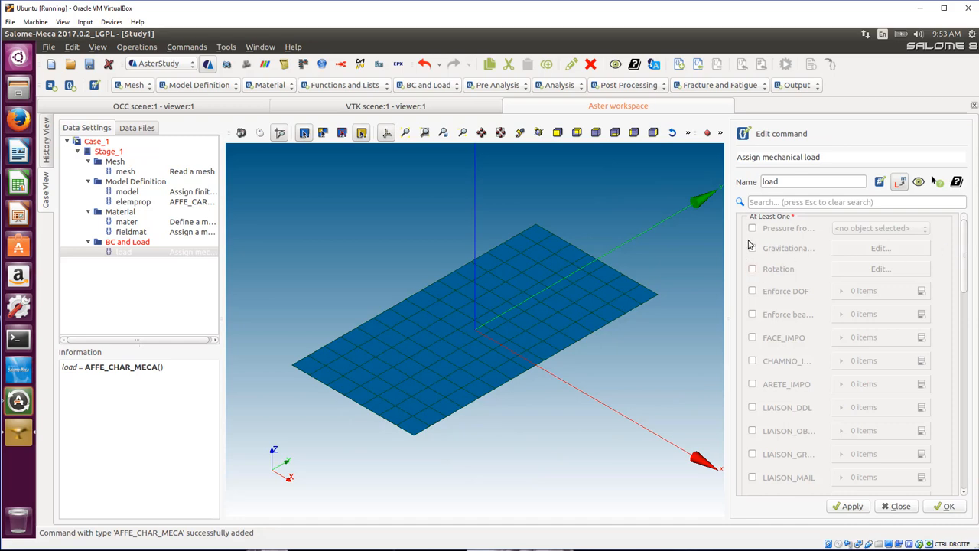
left_click(753, 292)
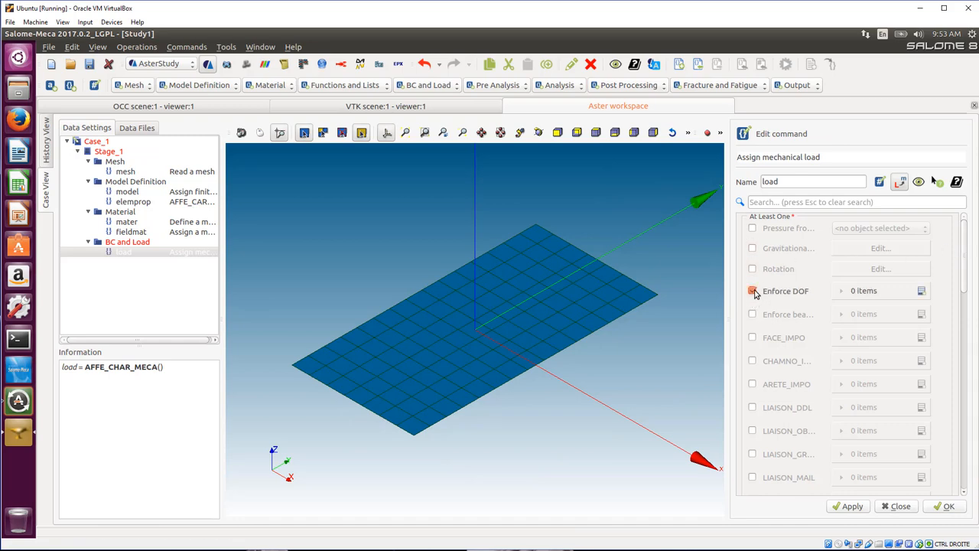
double_click(924, 292)
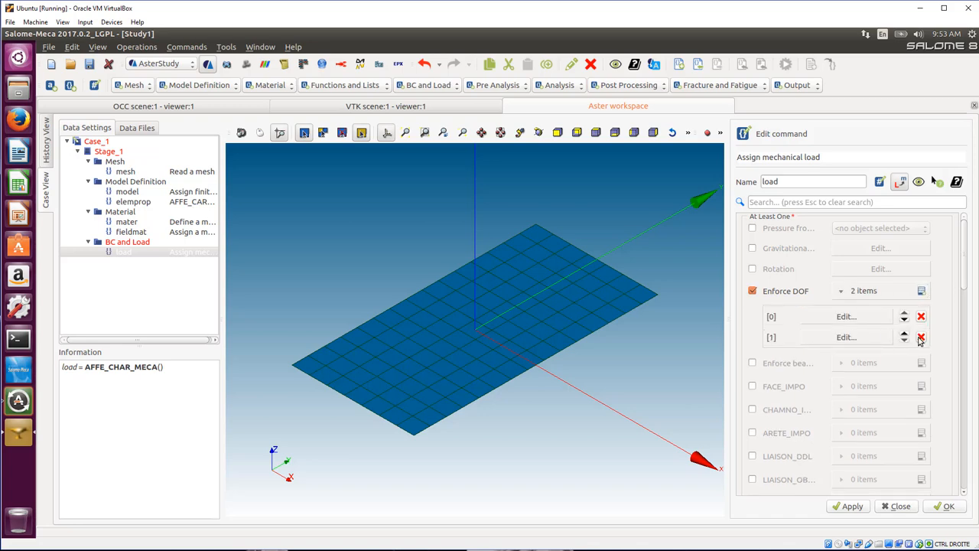
left_click(921, 339)
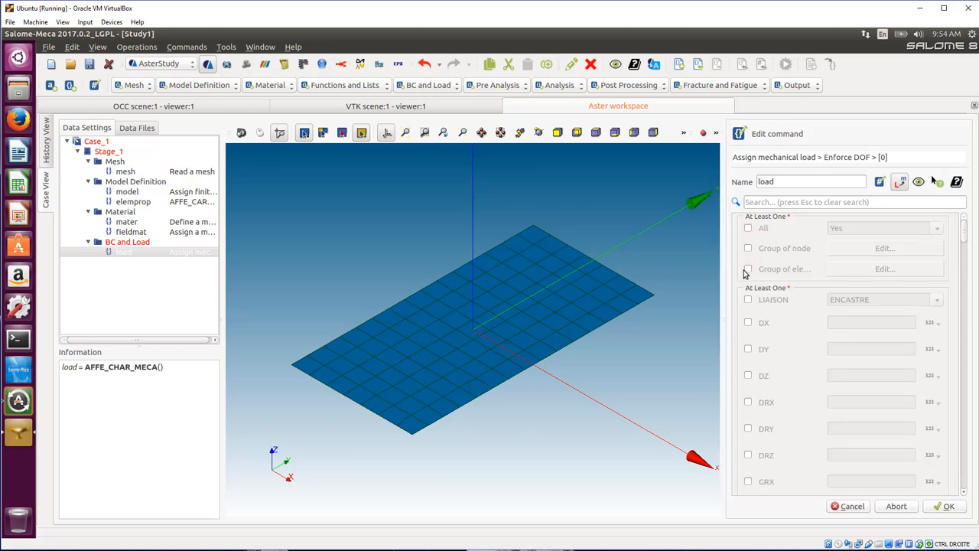
Apply the Enforce DOF item to the Bottom group of 1D elements.
left_click(749, 269)
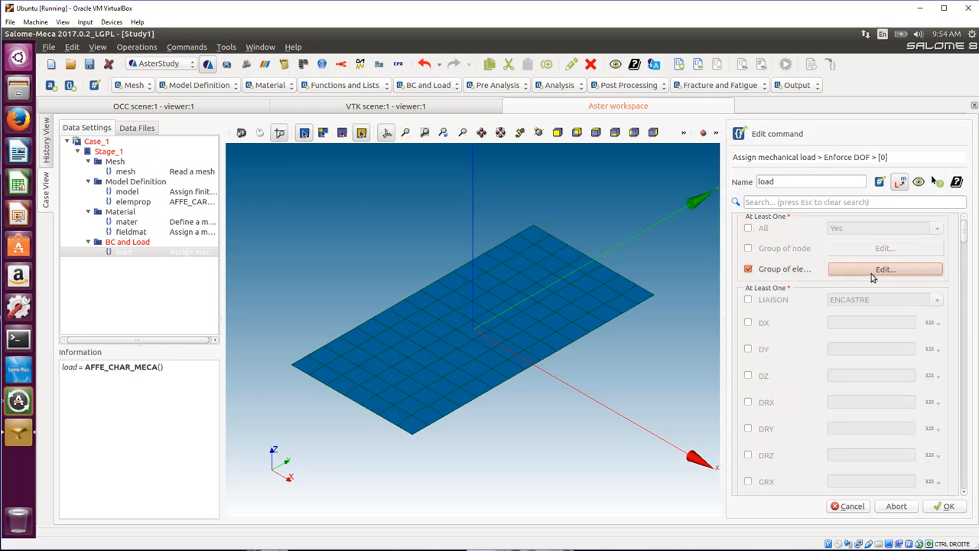
left_click(872, 277)
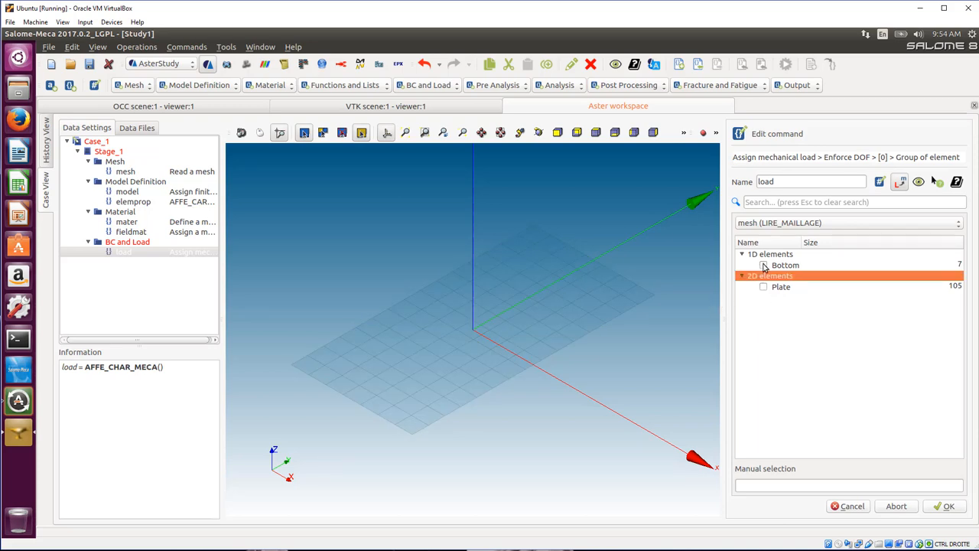
left_click(764, 265)
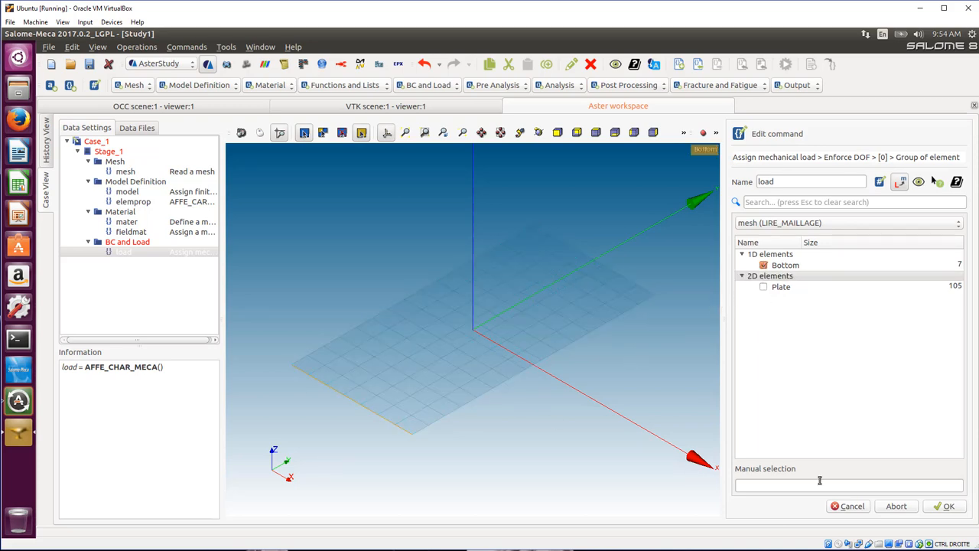
left_click(948, 504)
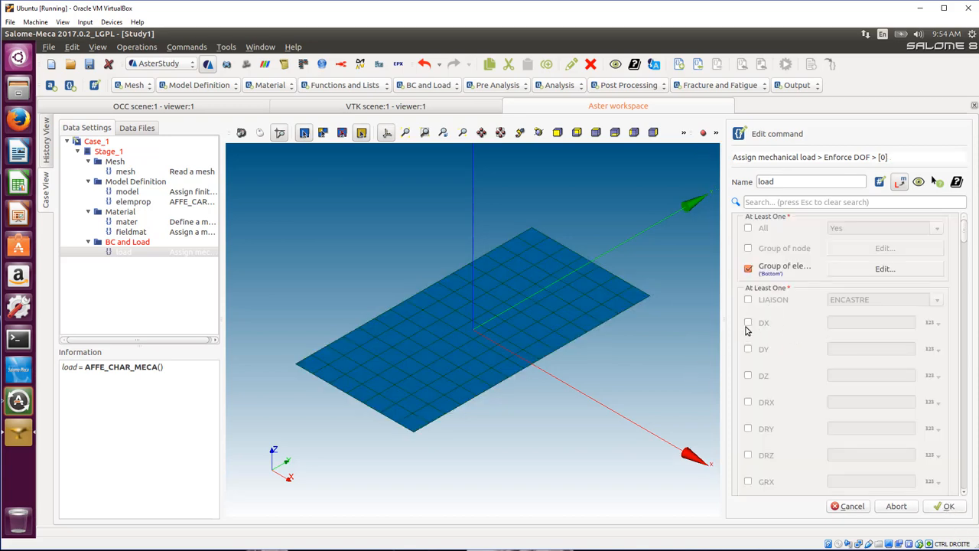
Activate the DX, DY, DZ, DRX, DRY and DRZ degrees of freedom in the Enforce DOF item.
left_click(748, 322)
left_click(749, 349)
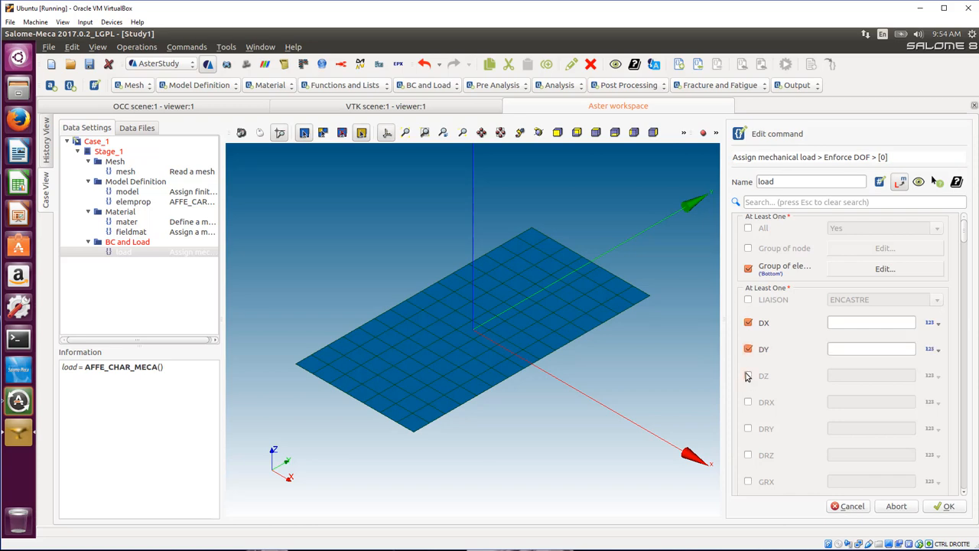
left_click(748, 376)
left_click(748, 402)
left_click(748, 428)
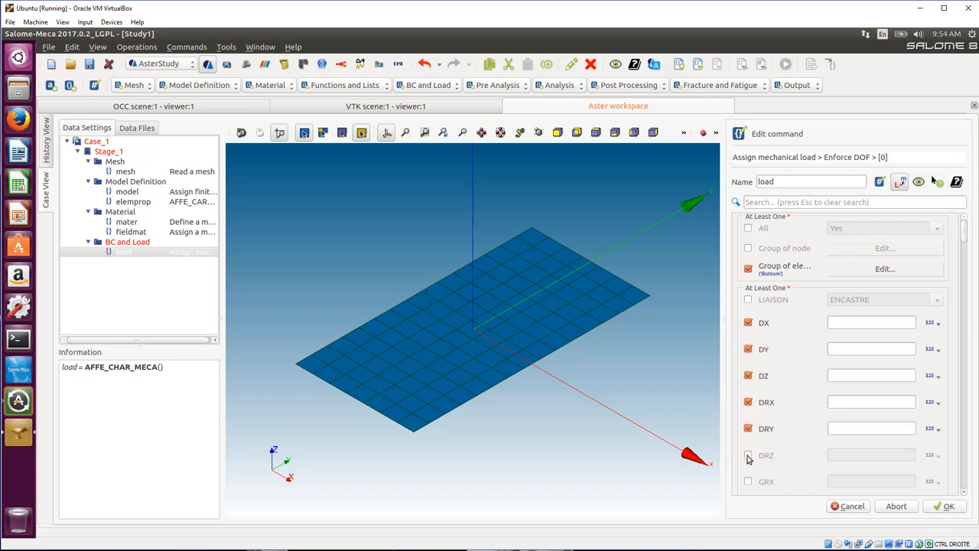
left_click(748, 457)
Set all six translations and rotations of the Enforce DOF item to 0 and store the mechanical load command.
left_click(861, 322)
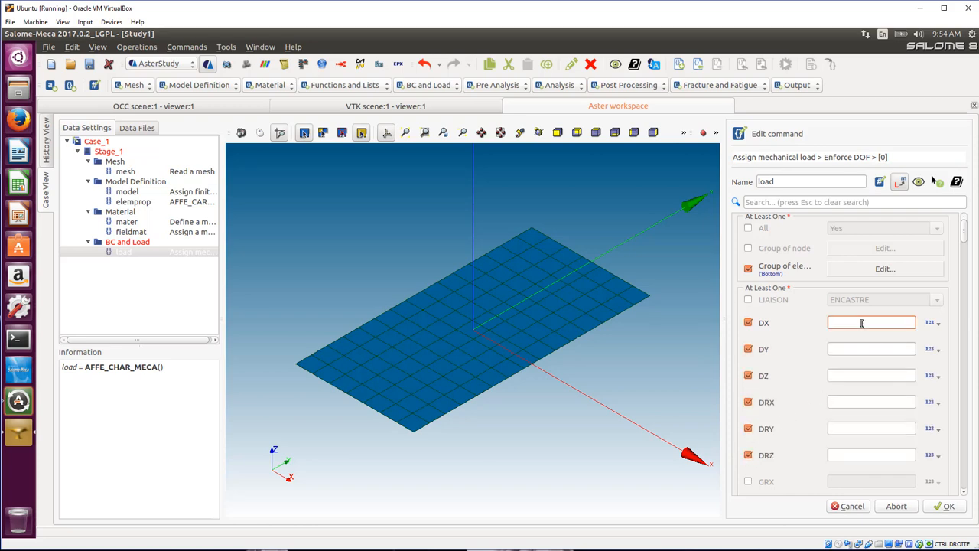
type("0")
left_click(865, 350)
type("0")
left_click(861, 375)
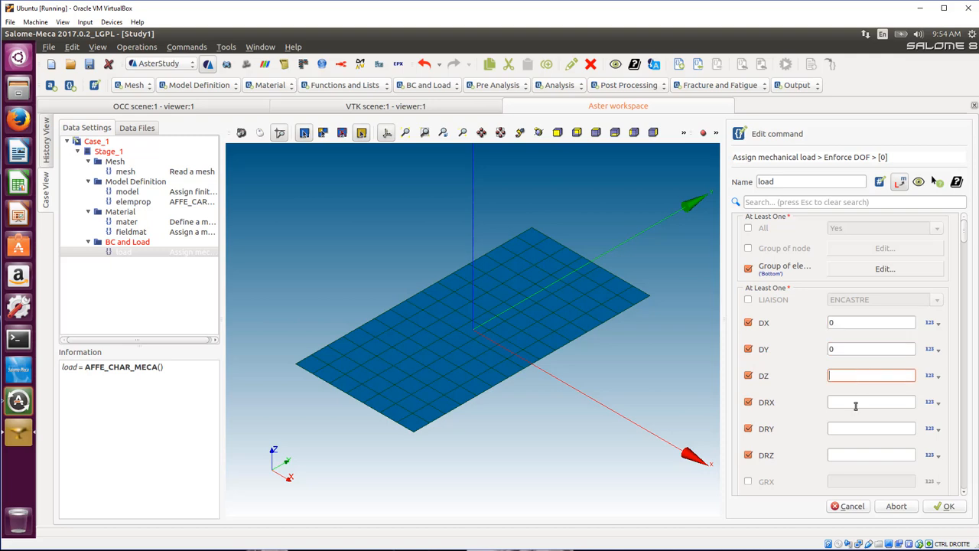
type("0")
left_click(854, 406)
type("0")
left_click(847, 424)
type("0")
left_click(840, 454)
type("0")
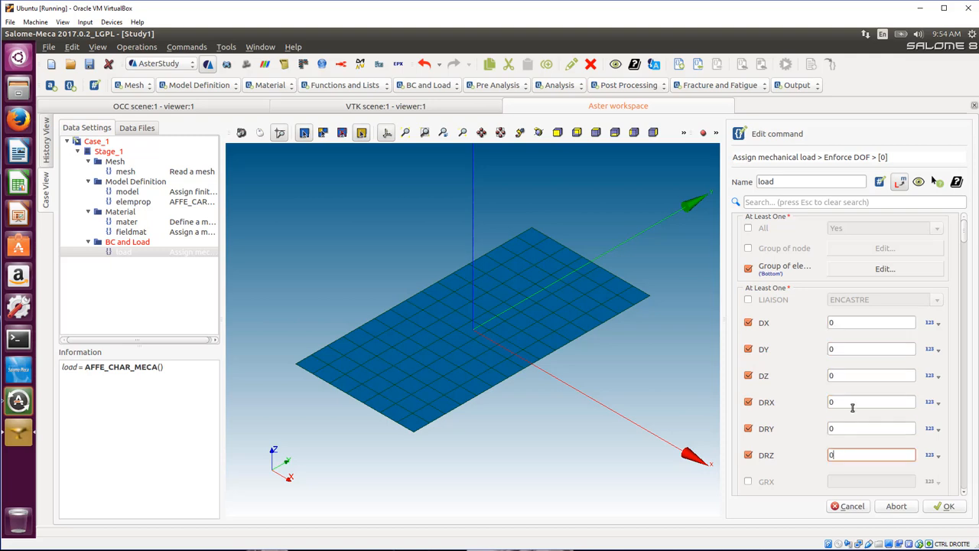
left_click(948, 507)
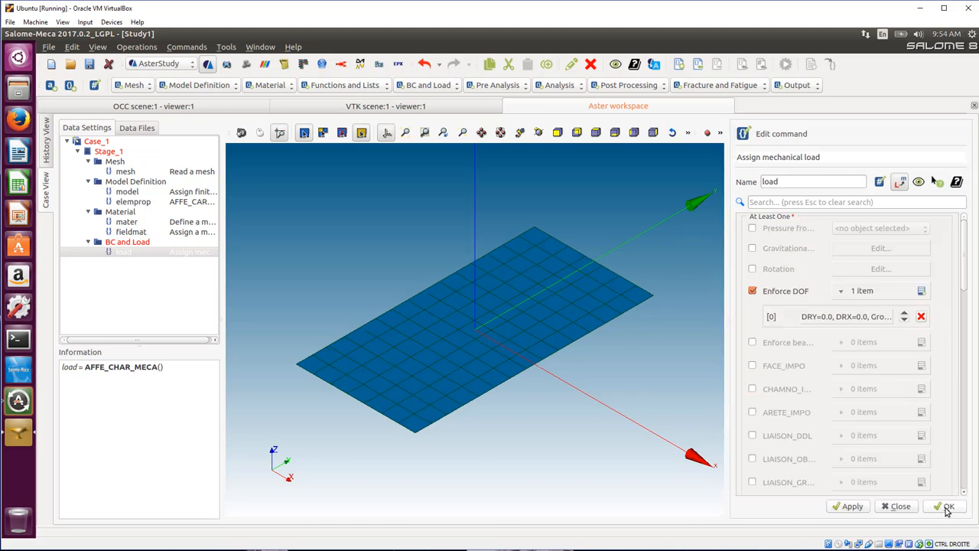
left_click(948, 507)
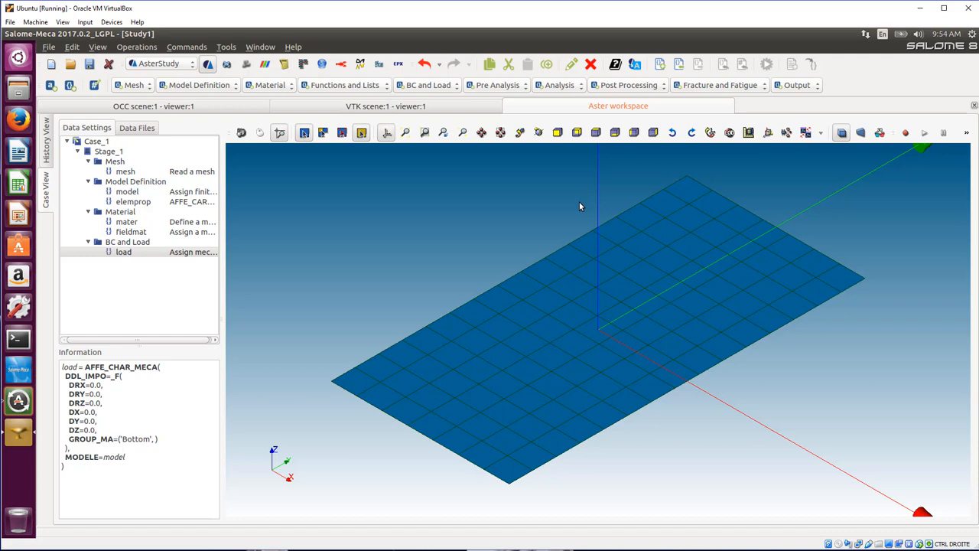
left_click(499, 85)
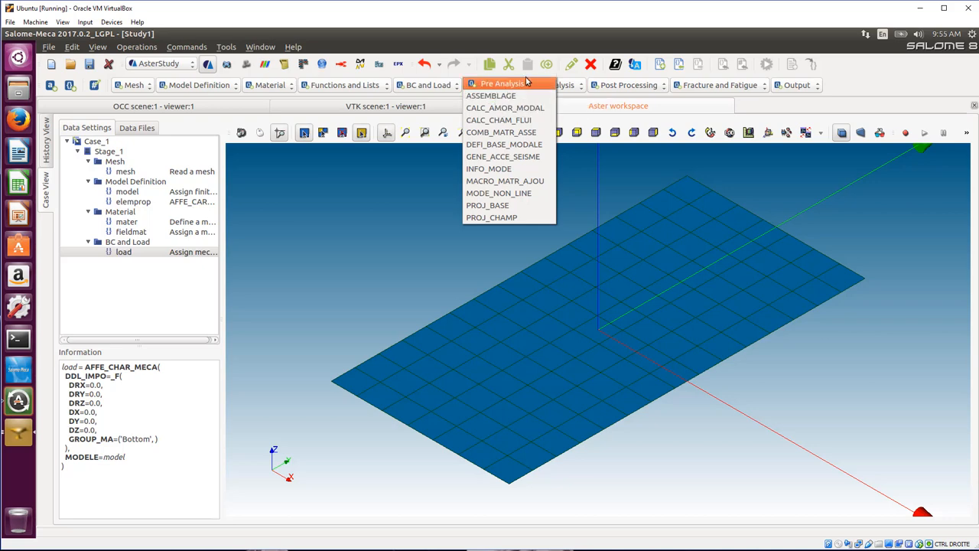
left_click(582, 84)
left_click(567, 87)
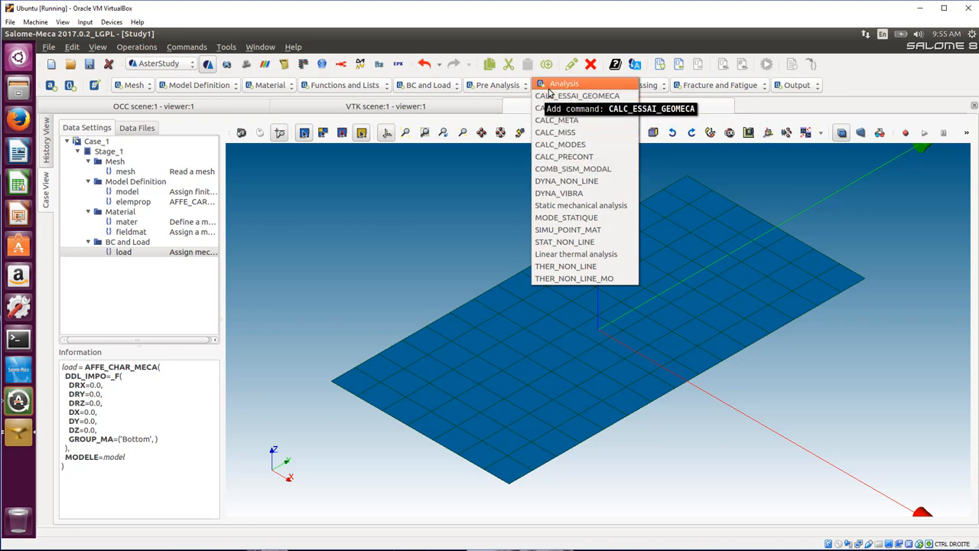
left_click(513, 90)
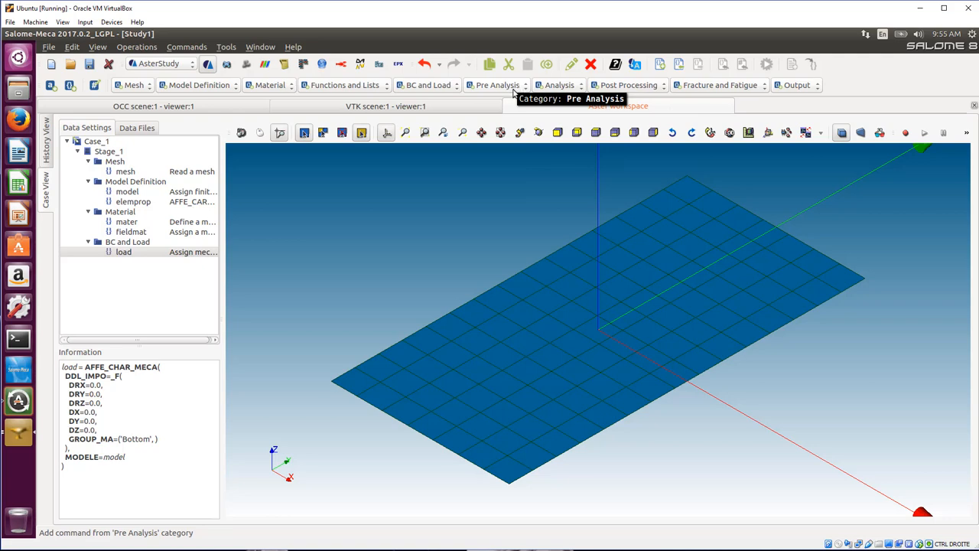
Add an ASSEMBLAGE command to the stage and create a first MATR_ASSE item in it.
left_click(514, 93)
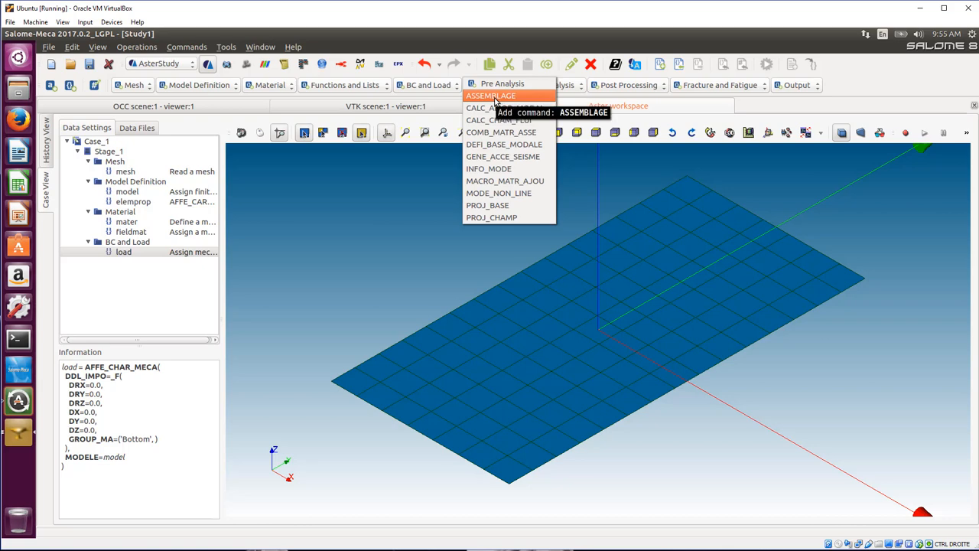
left_click(494, 97)
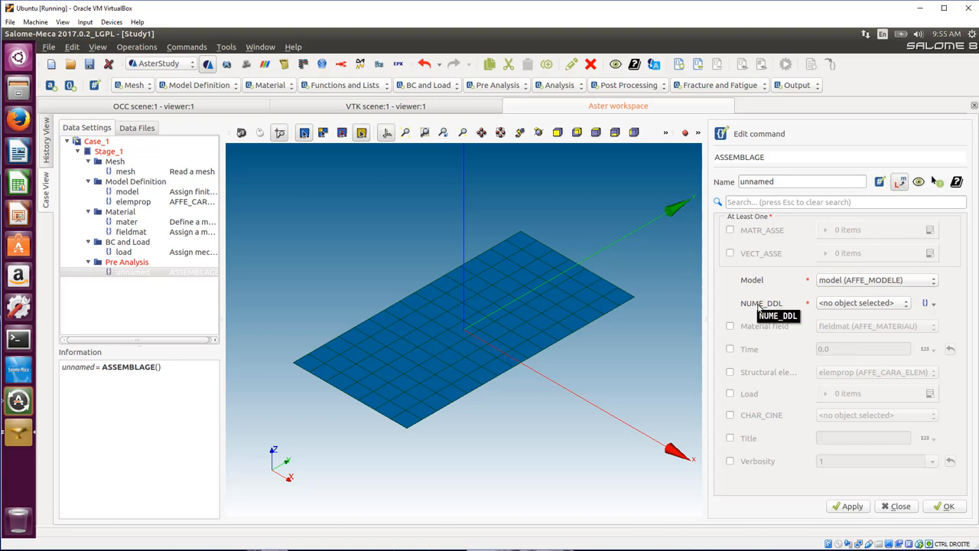
left_click(730, 232)
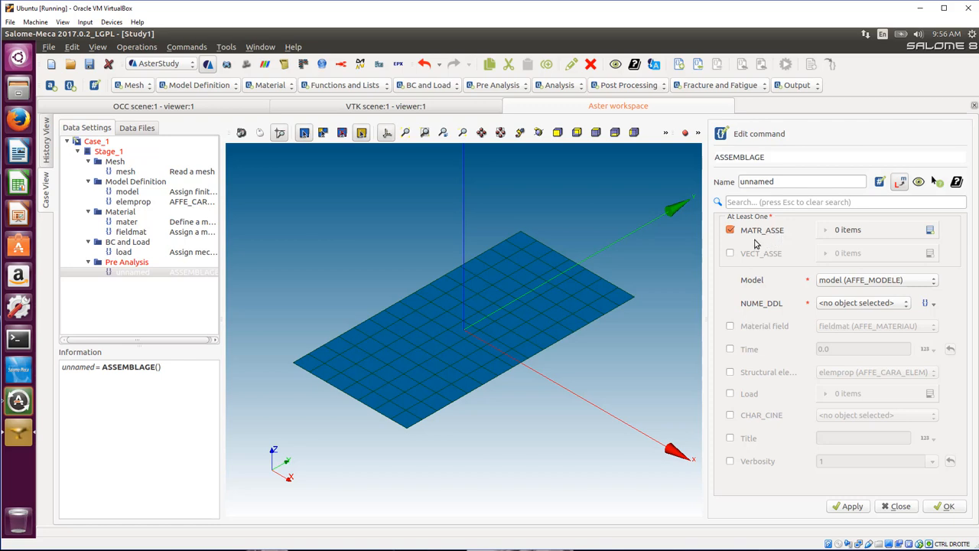
left_click(928, 232)
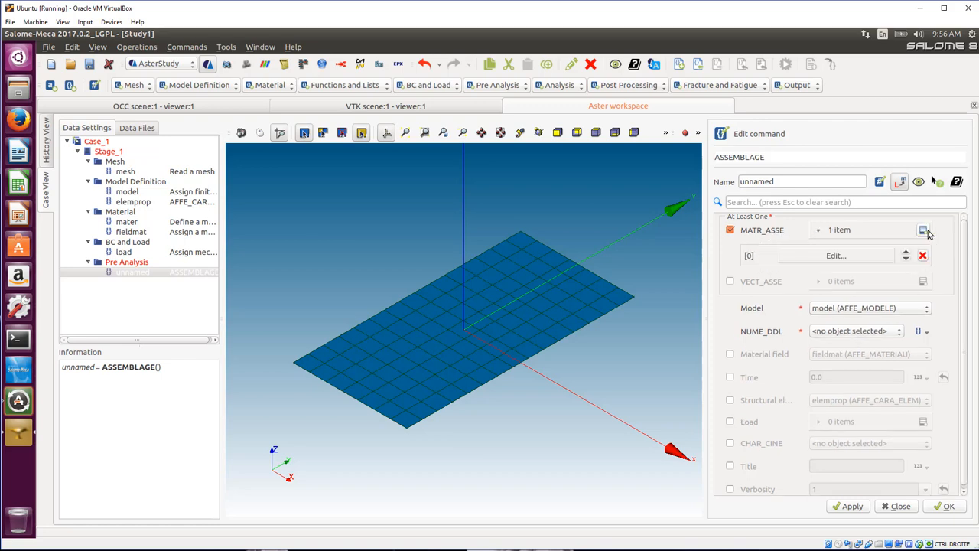
Define the first MATR_ASSE item as matrix MASS with the option MASS_MECA.
left_click(853, 259)
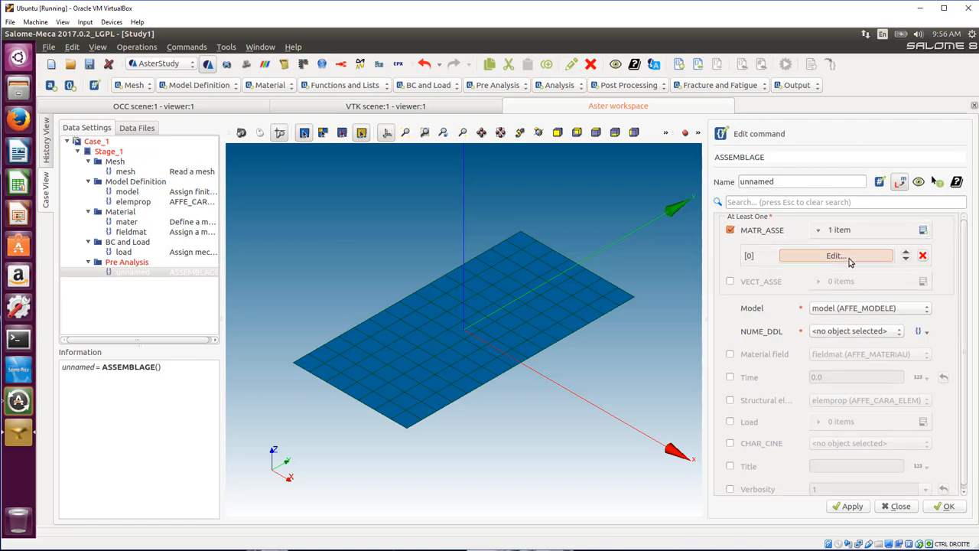
left_click(959, 242)
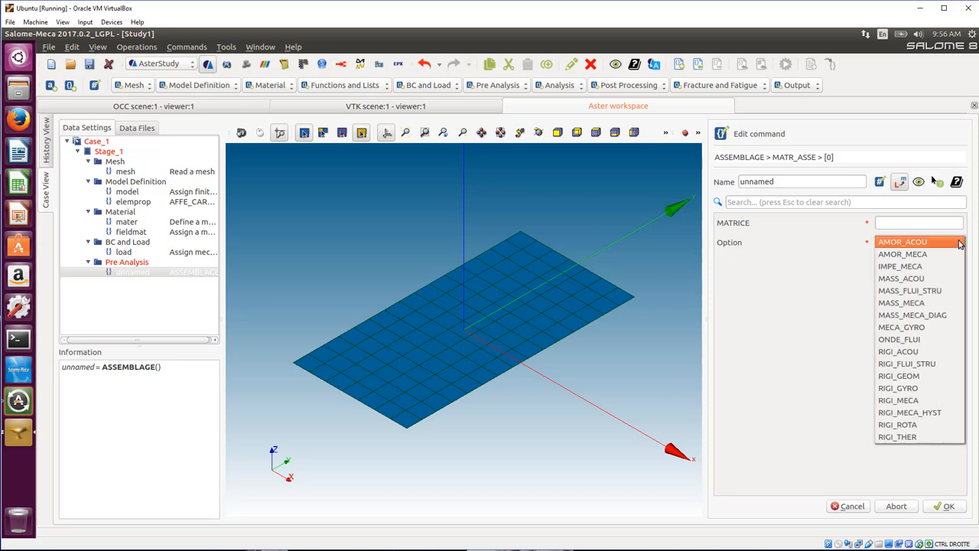
left_click(922, 304)
left_click(890, 226)
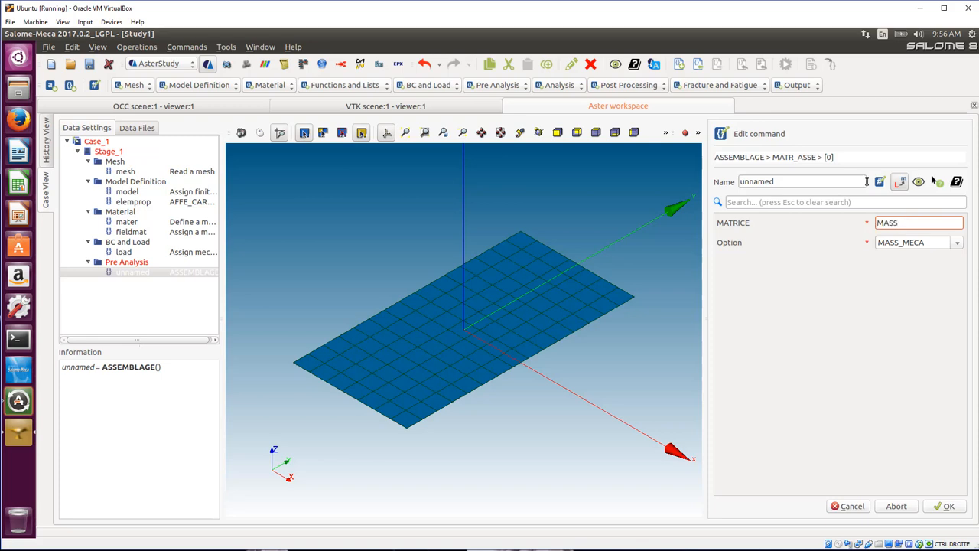
left_click(956, 505)
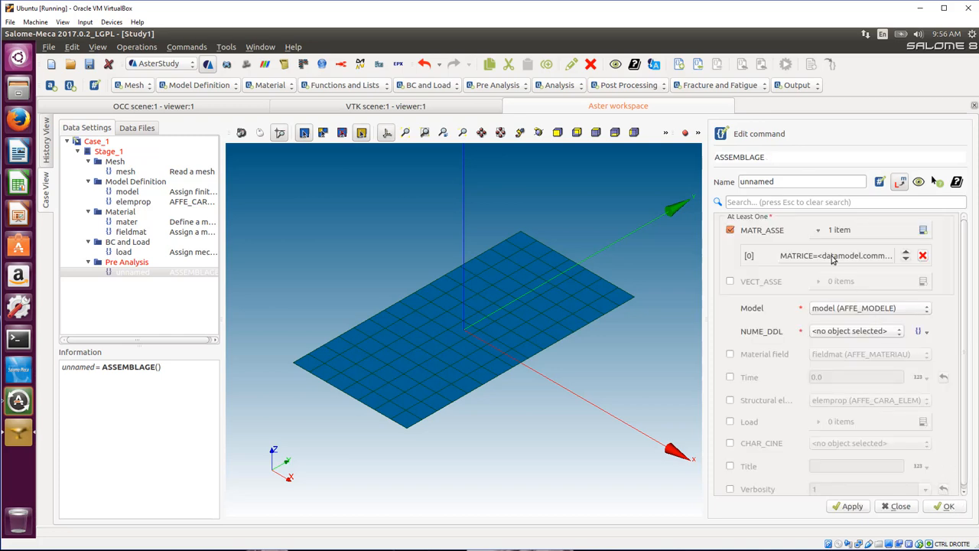
Add a second MATR_ASSE item and define it as matrix RIGI with the option RIGI_MECA.
left_click(924, 229)
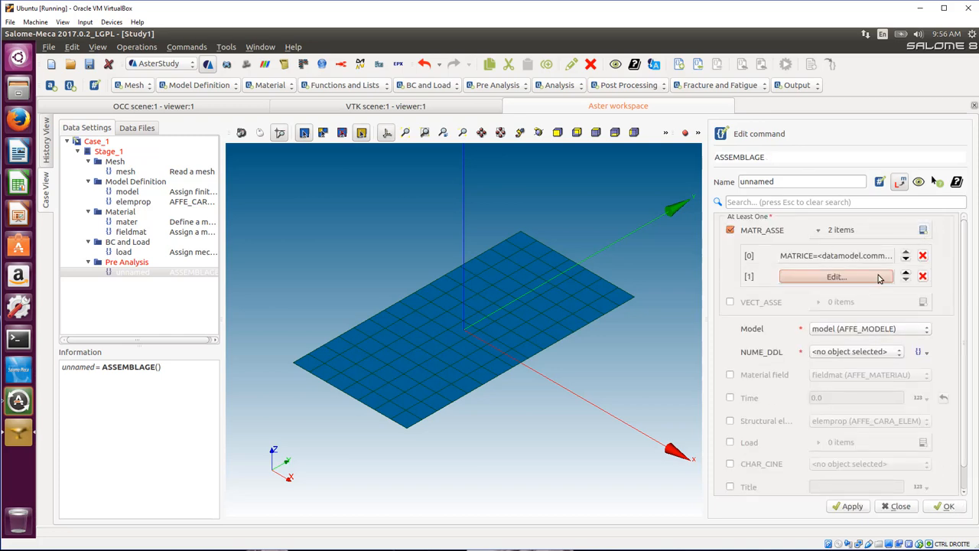
left_click(879, 278)
left_click(957, 243)
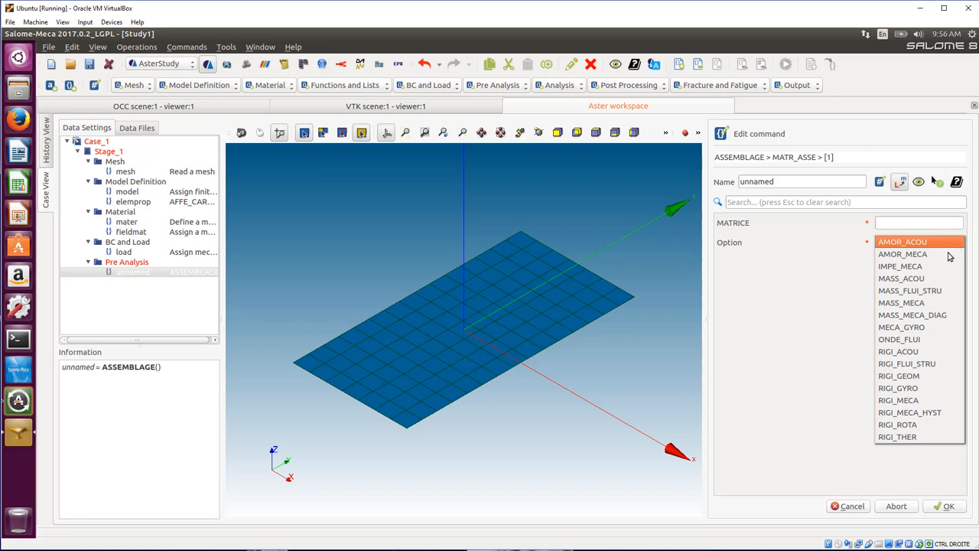
left_click(899, 402)
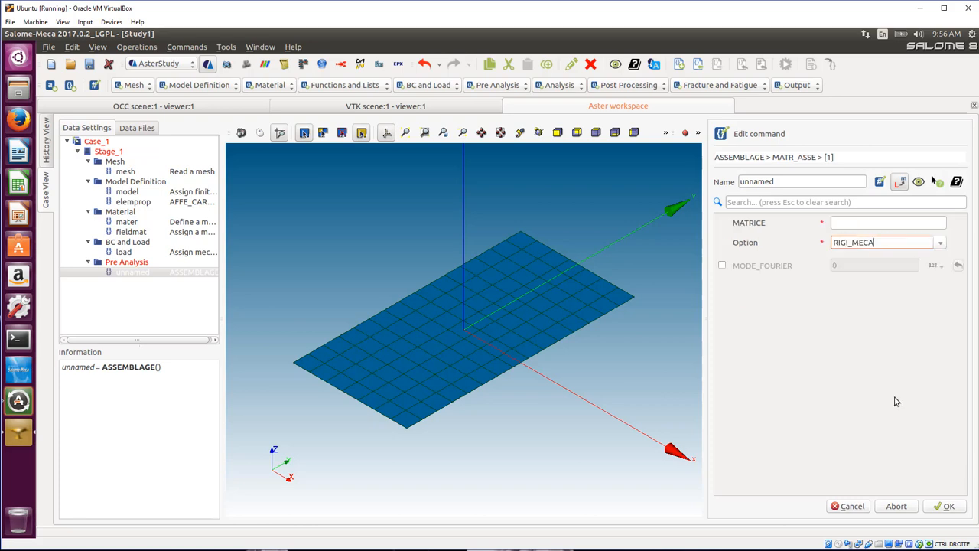
left_click(853, 223)
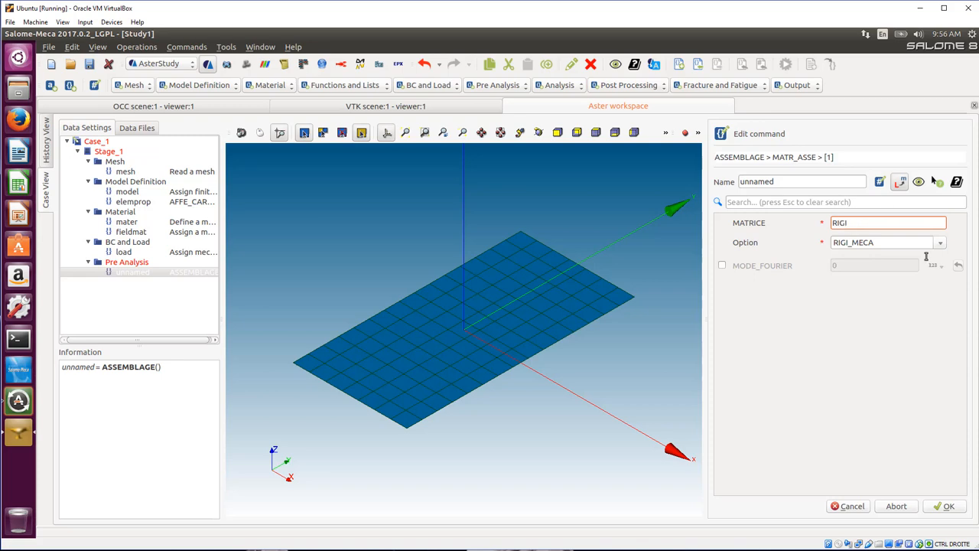
left_click(947, 507)
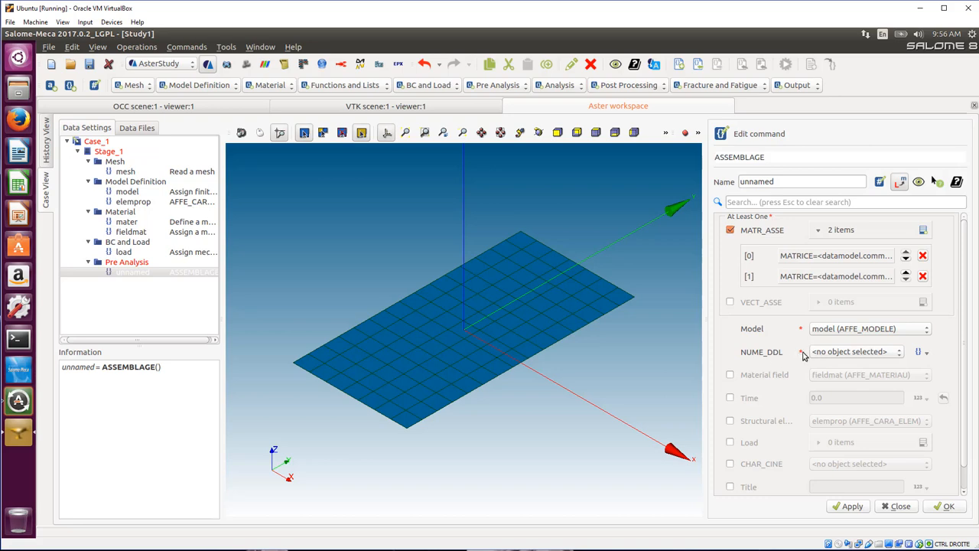
Switch the NUME_DDL entry to a new named result and name it ndll.
left_click(923, 353)
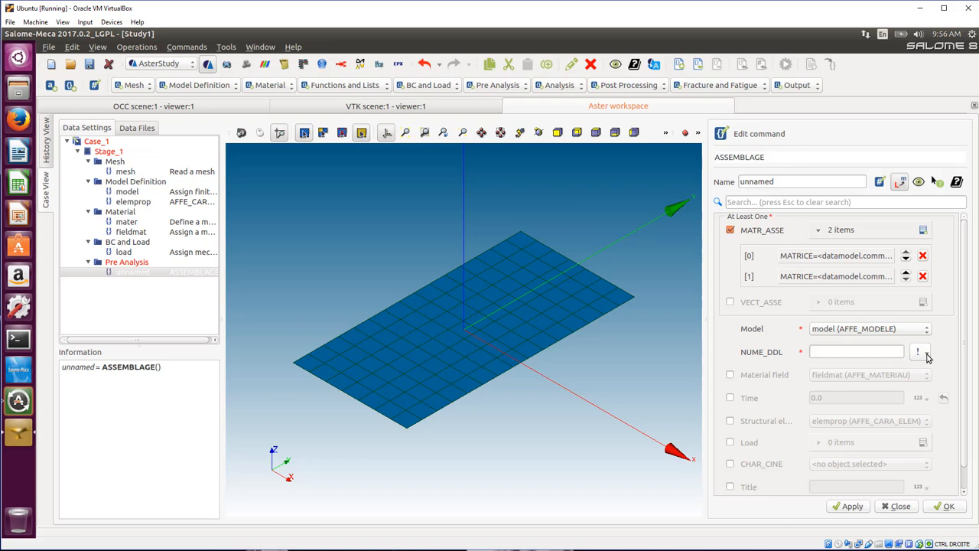
left_click(831, 352)
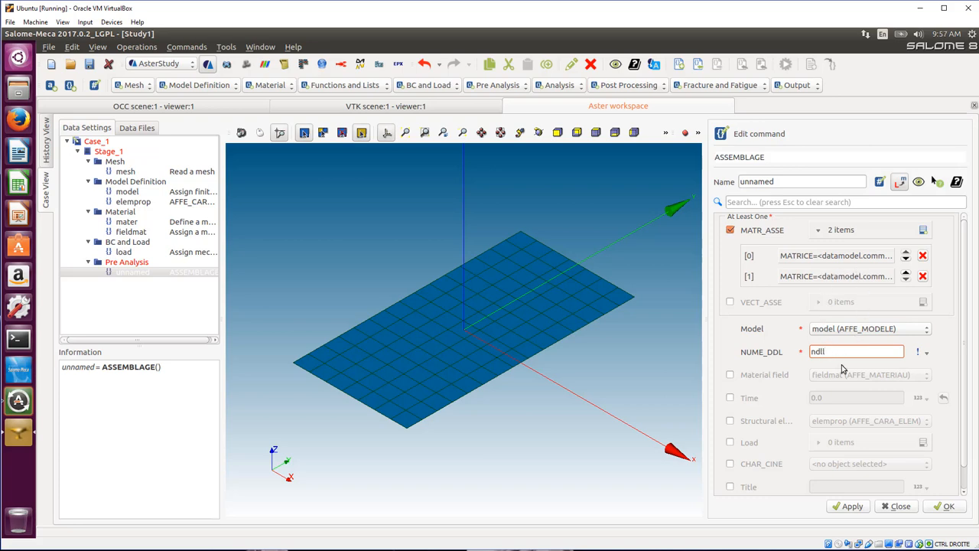
left_click(939, 356)
Include the material field fieldmat and the structural element properties elemprop in the ASSEMBLAGE command.
scroll(961, 407, "down", 1)
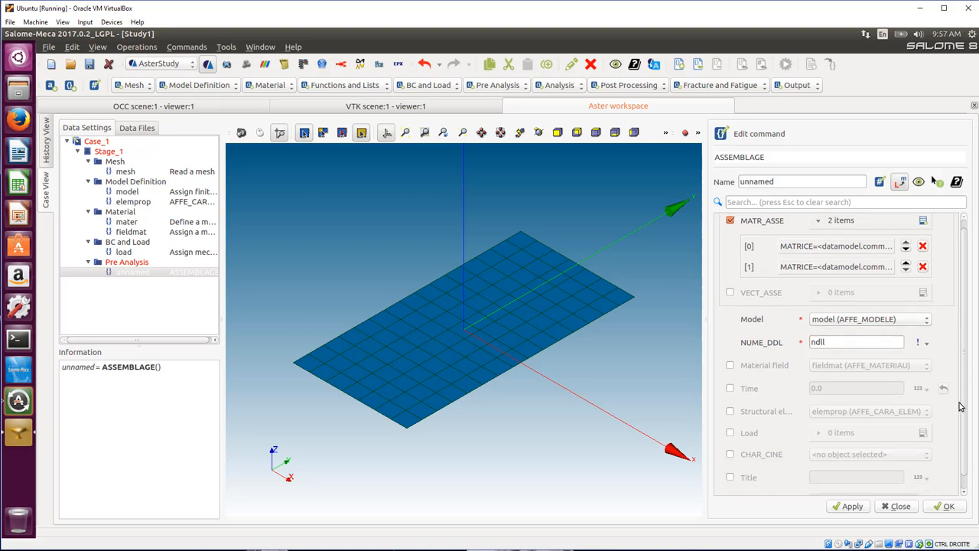
scroll(961, 407, "down", 1)
left_click(731, 350)
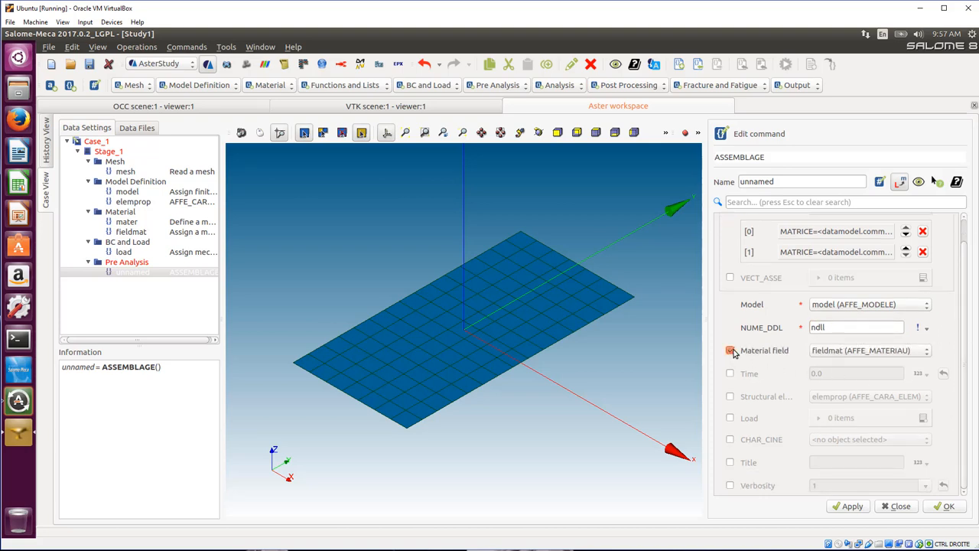
left_click(730, 397)
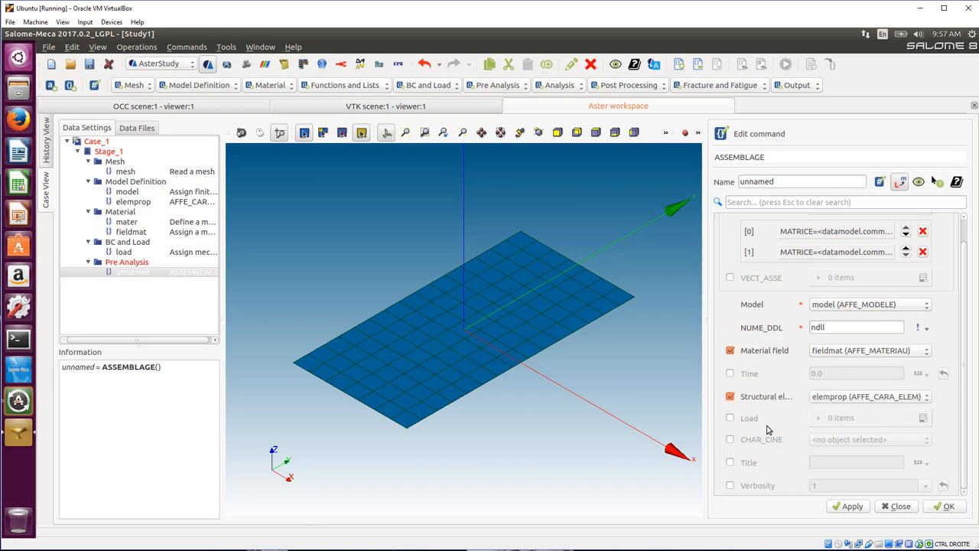
Add the load (AFFE_CHAR_MECA) to the ASSEMBLAGE command's Load list and store the command.
left_click(730, 418)
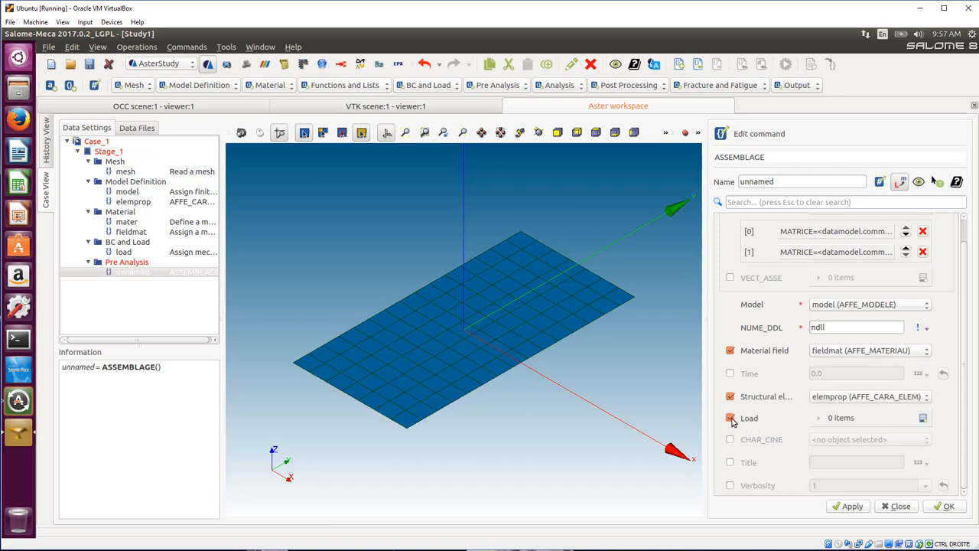
left_click(924, 418)
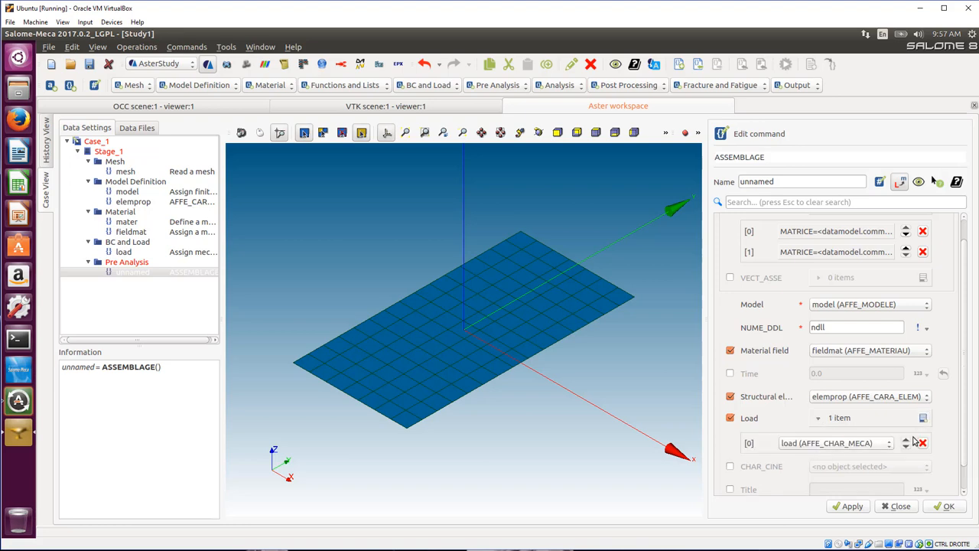
scroll(965, 487, "down", 2)
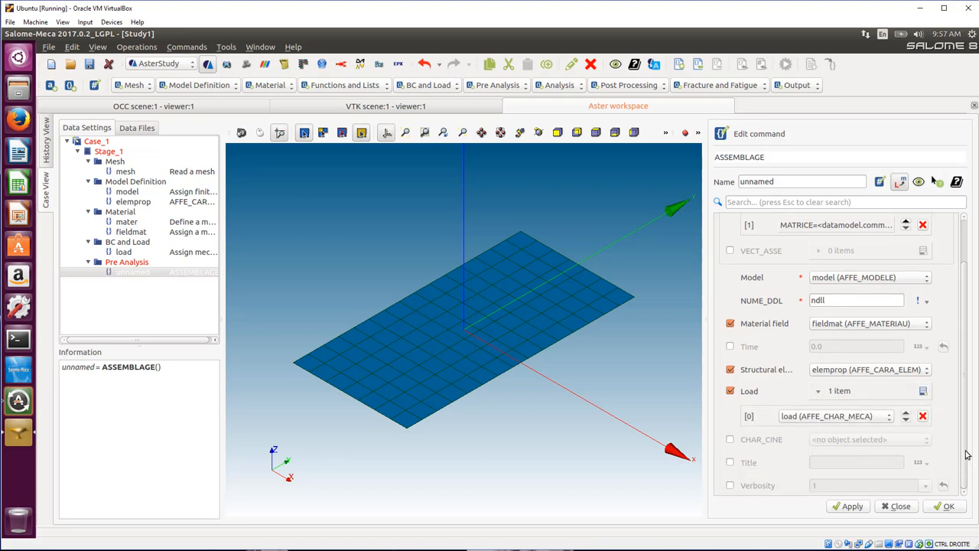
scroll(965, 455, "up", 4)
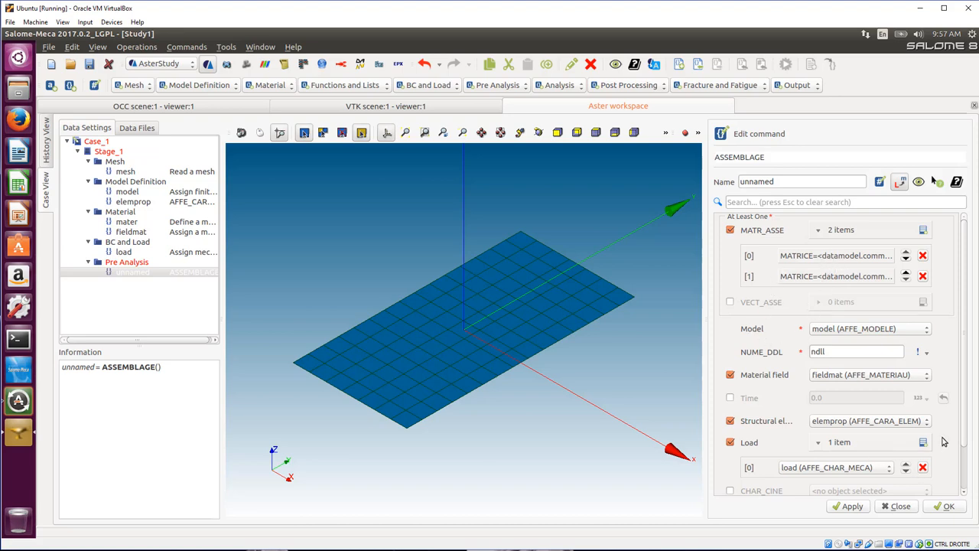
left_click(938, 511)
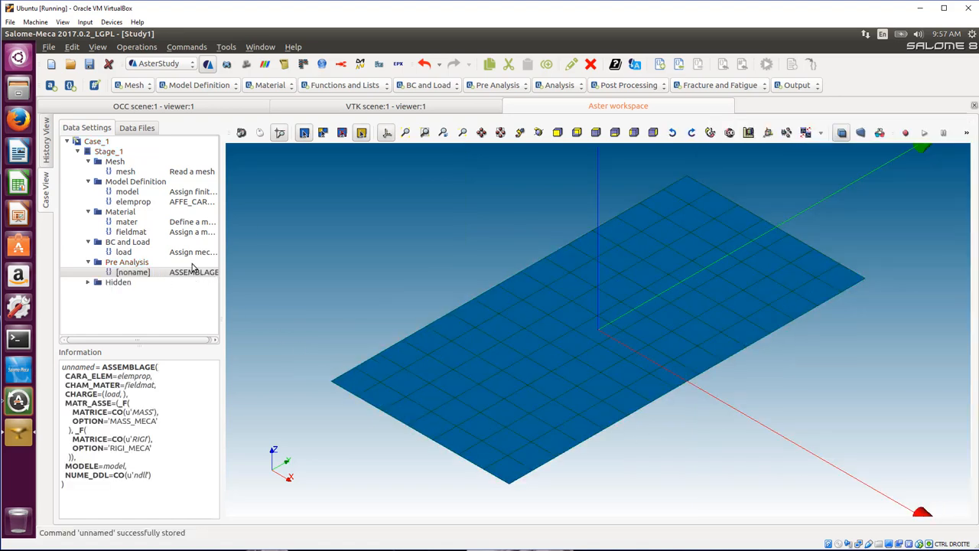
Add a CALC_MODES analysis command with RIGI as MATR_RIGI and MASS as MATR_MASS.
left_click(559, 85)
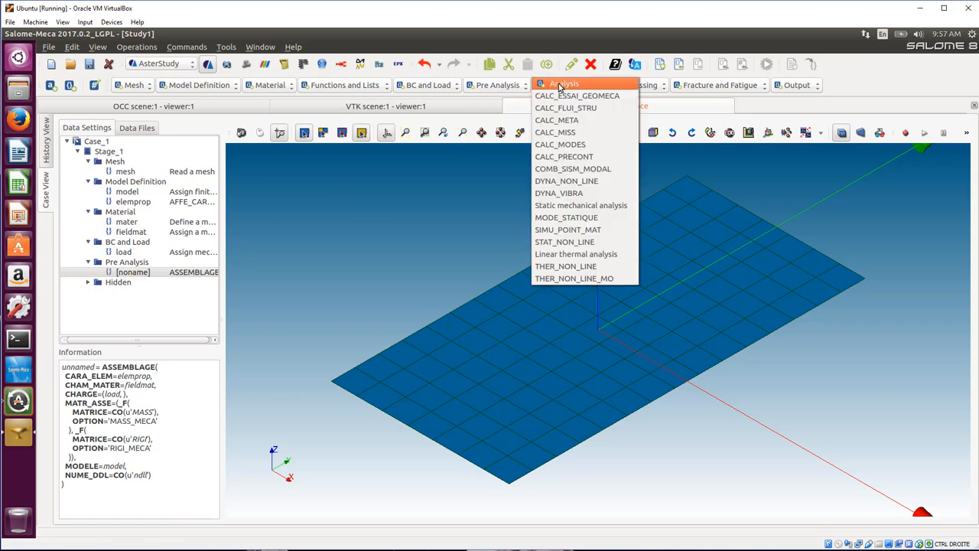
left_click(558, 144)
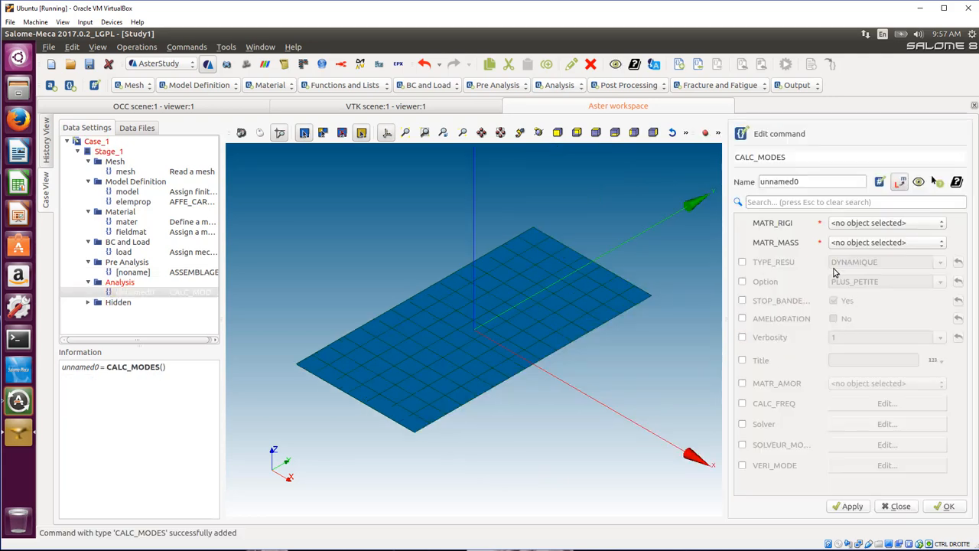
left_click(833, 226)
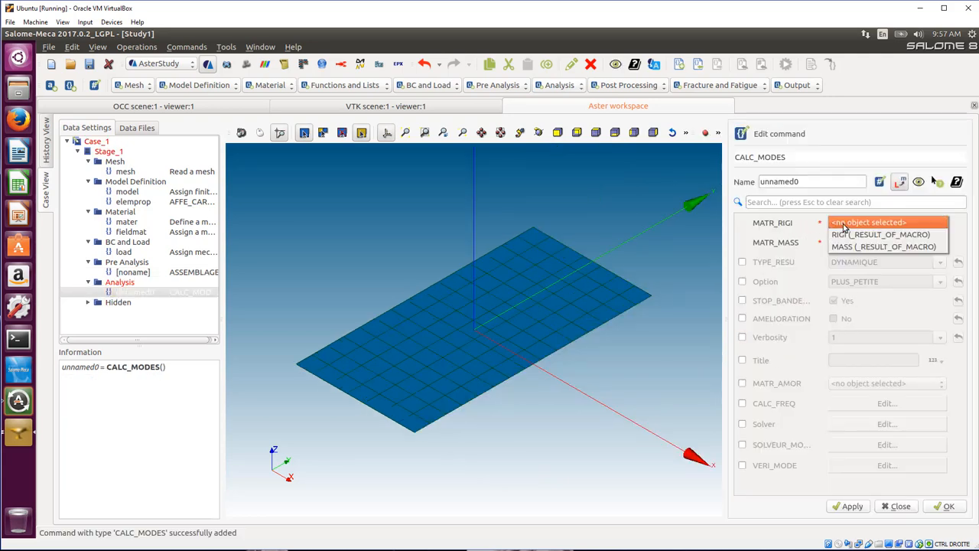
left_click(829, 235)
left_click(845, 243)
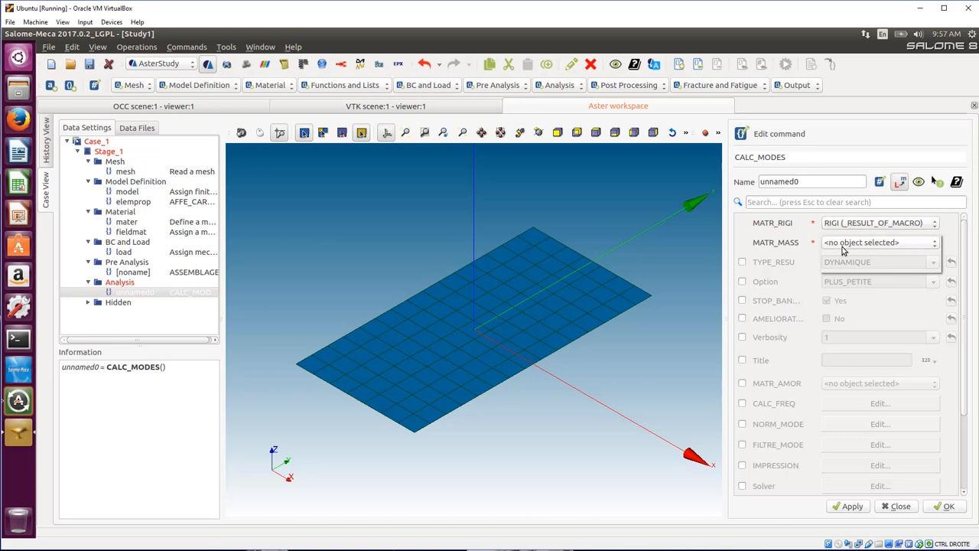
left_click(845, 267)
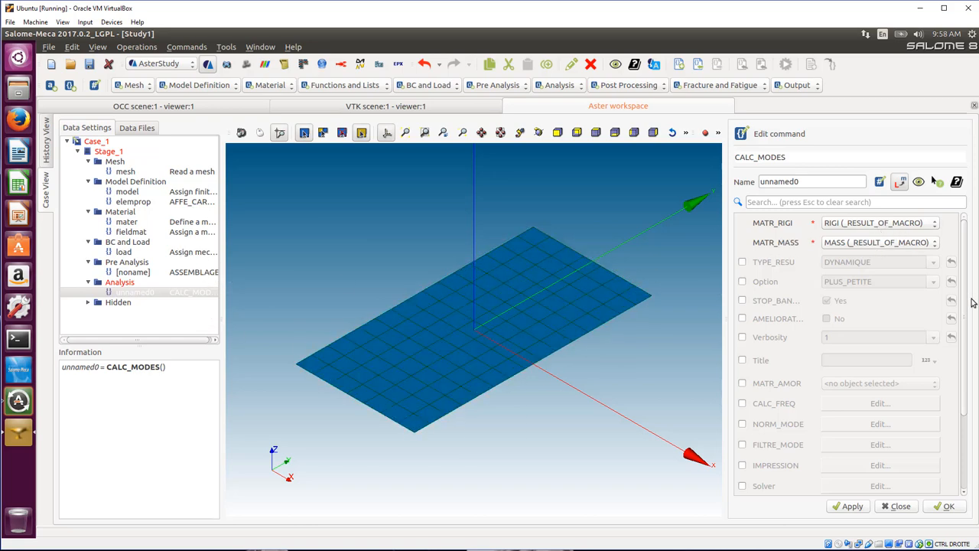
Enable the calculation Option of CALC_MODES with PLUS_PETITE selected.
scroll(956, 291, "down", 2)
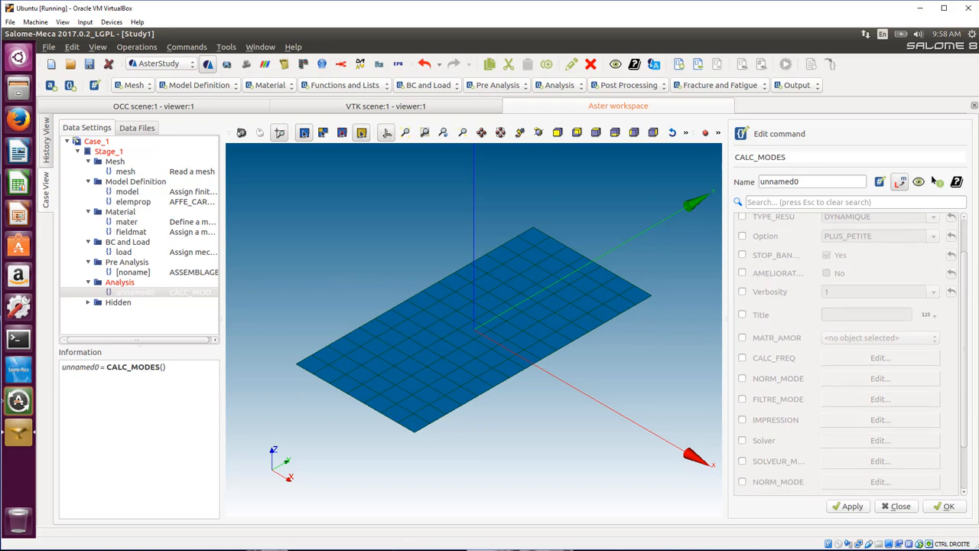
scroll(957, 291, "up", 2)
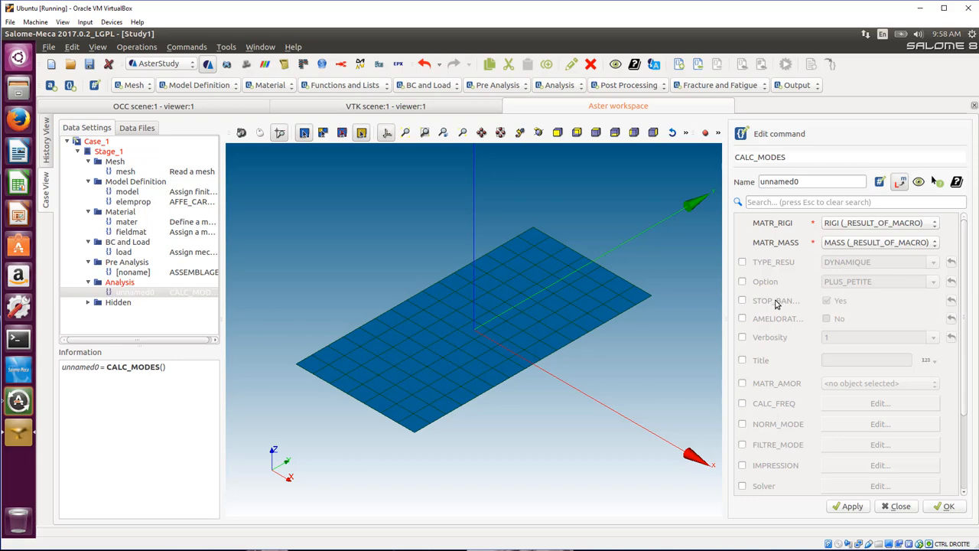
left_click(742, 281)
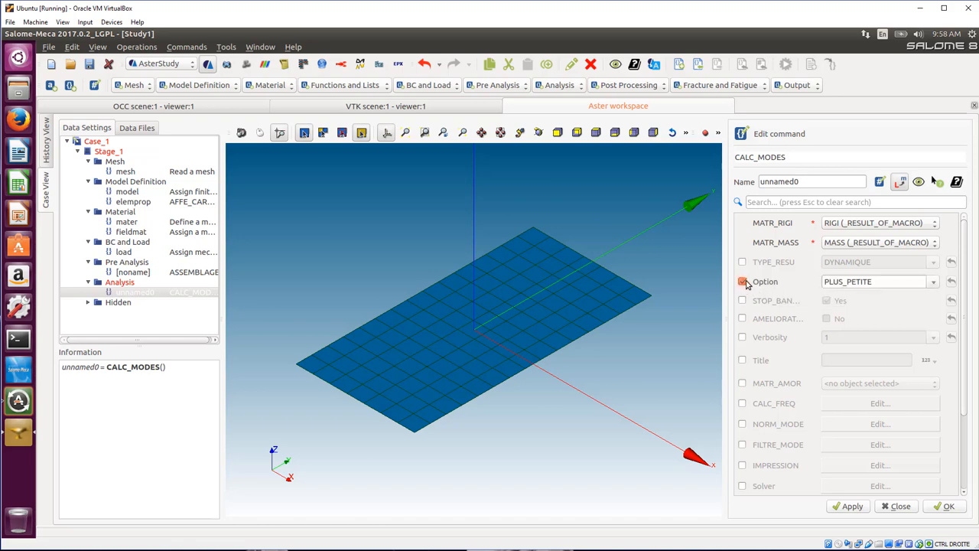
left_click(934, 284)
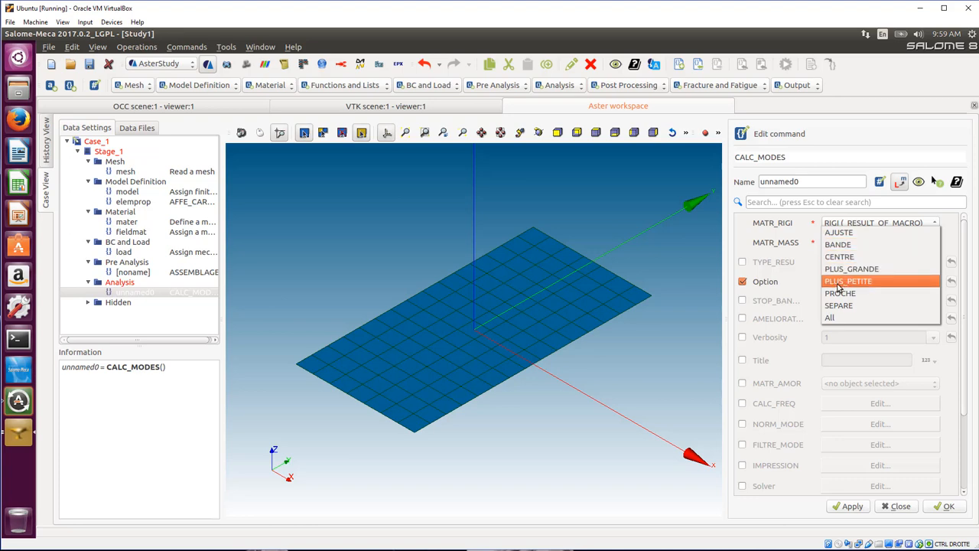
left_click(838, 281)
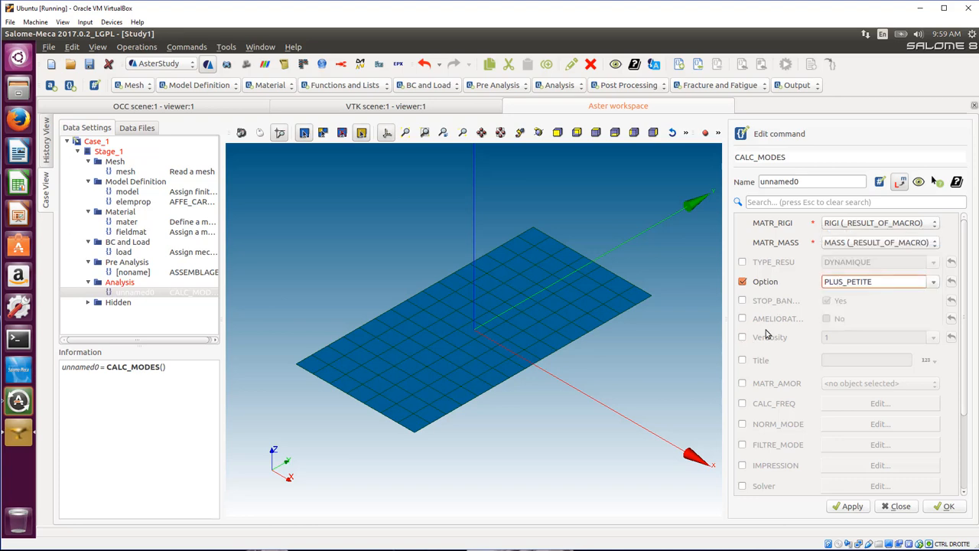
Enable CALC_FREQ with NMAX_FREQ 10, store the CALC_MODES command and expand the Analysis group in the case tree.
left_click(742, 404)
left_click(897, 411)
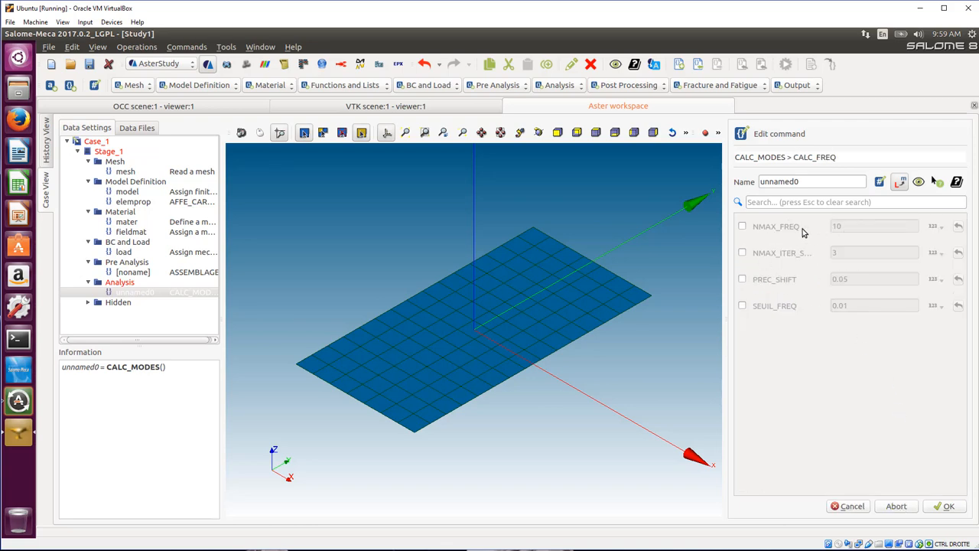
left_click(743, 227)
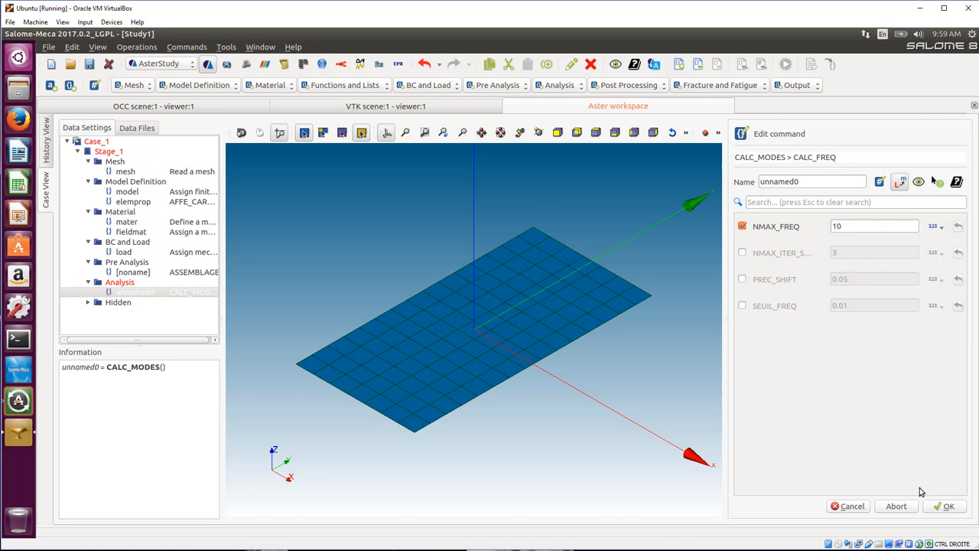
left_click(949, 507)
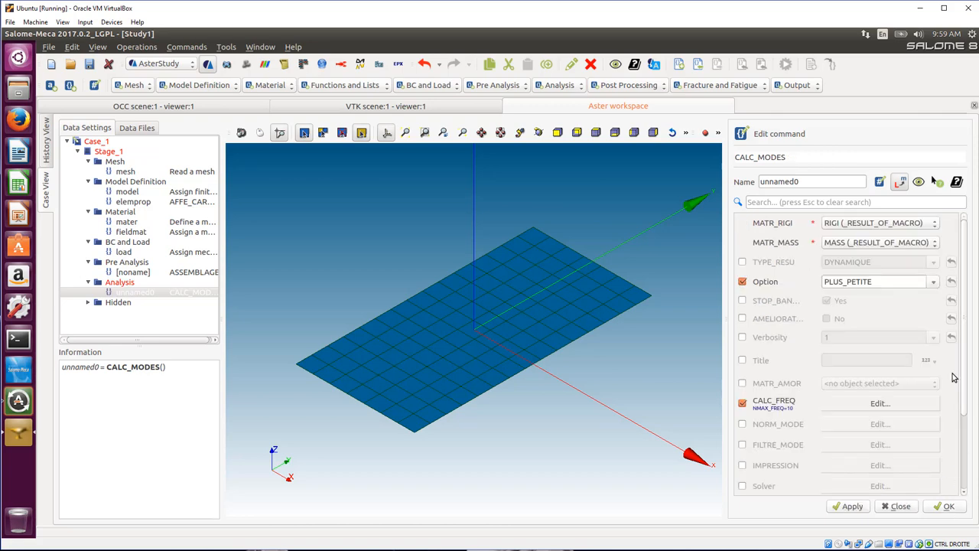
scroll(963, 475, "down", 3)
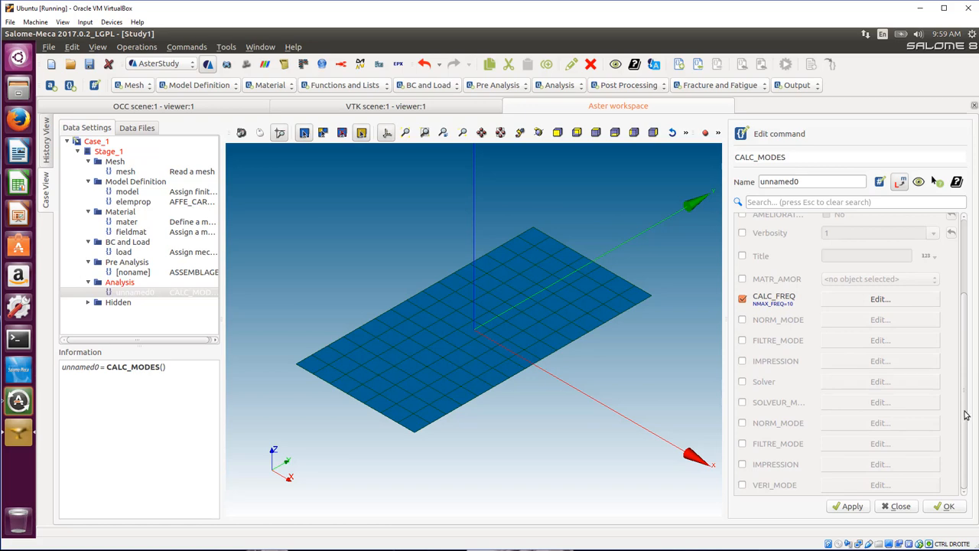
scroll(966, 417, "up", 3)
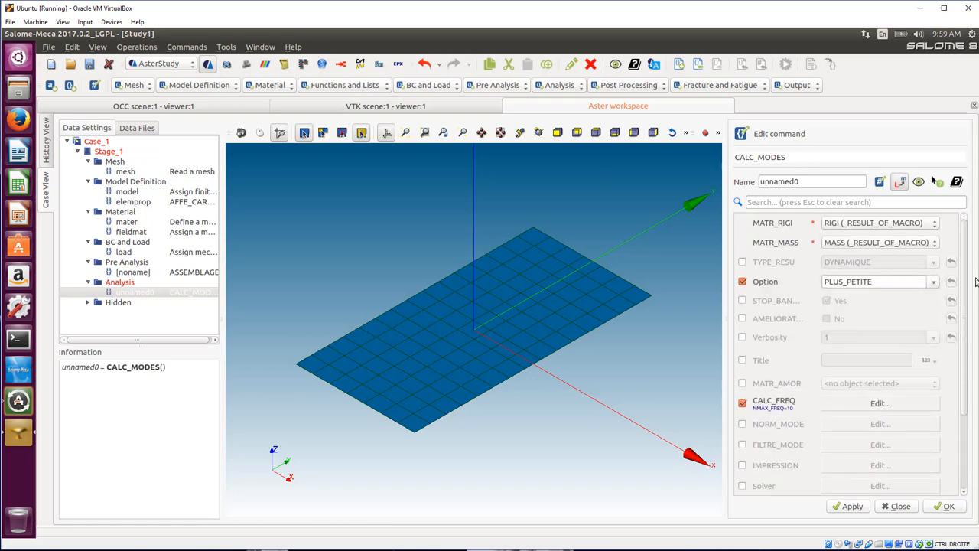
left_click(948, 508)
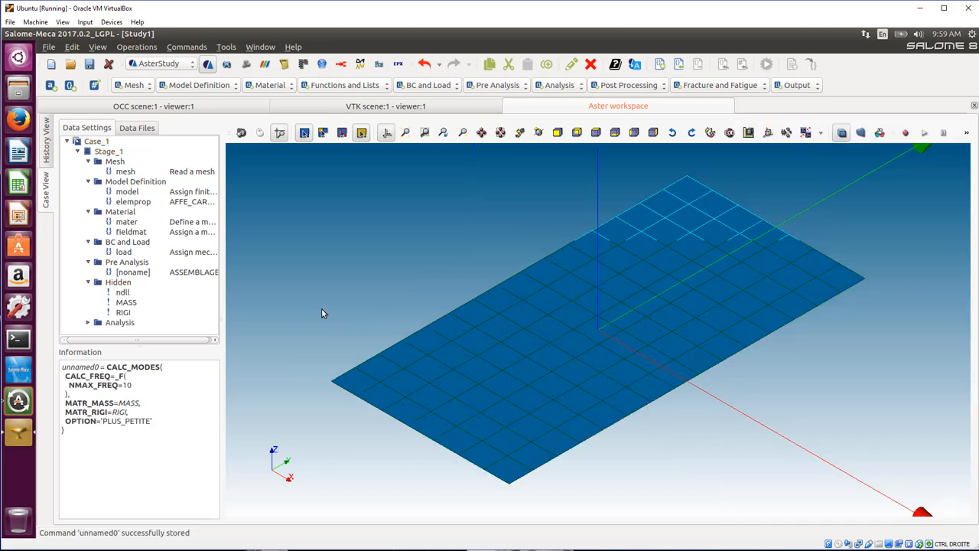
left_click(89, 326)
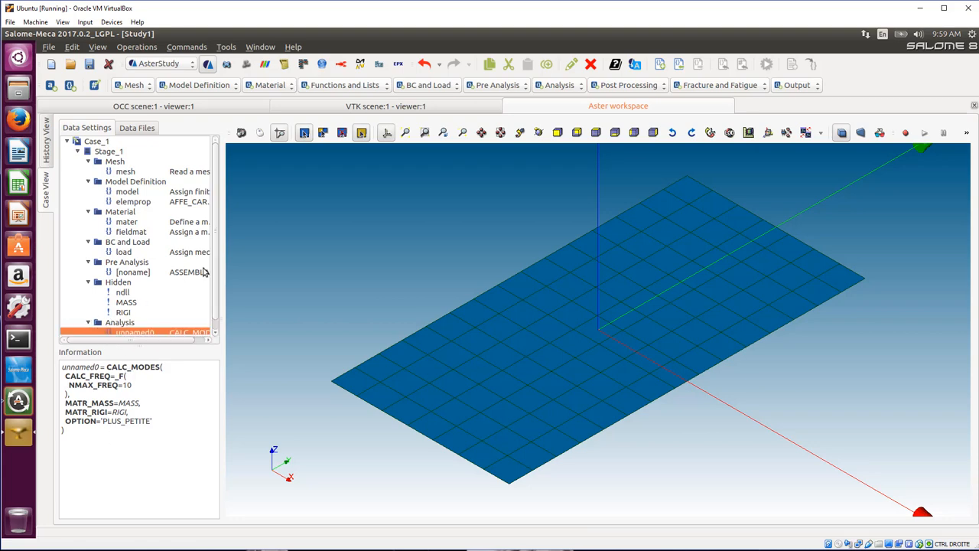
scroll(218, 322, "down", 1)
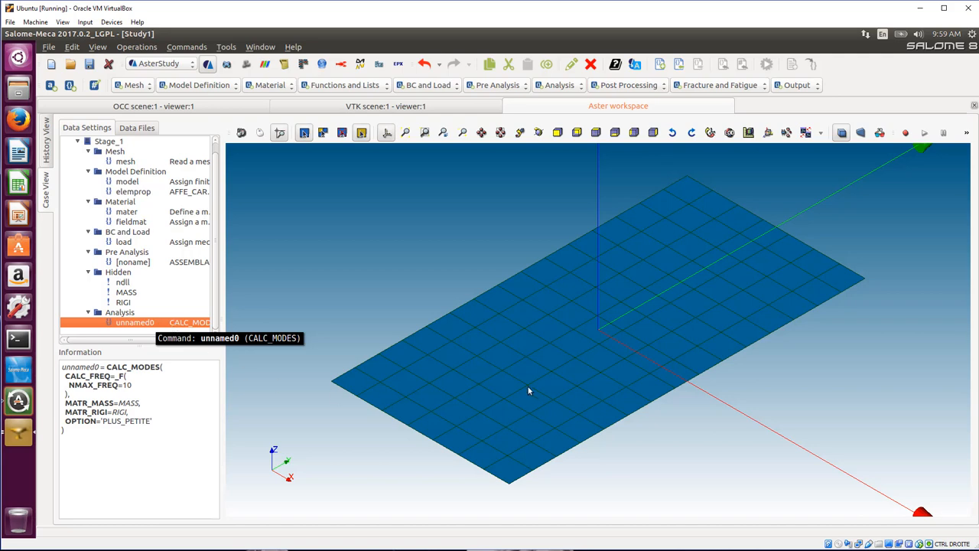
Add a Set output results command with its result file saved as modal.rmed in the modal_analysis folder.
left_click(663, 91)
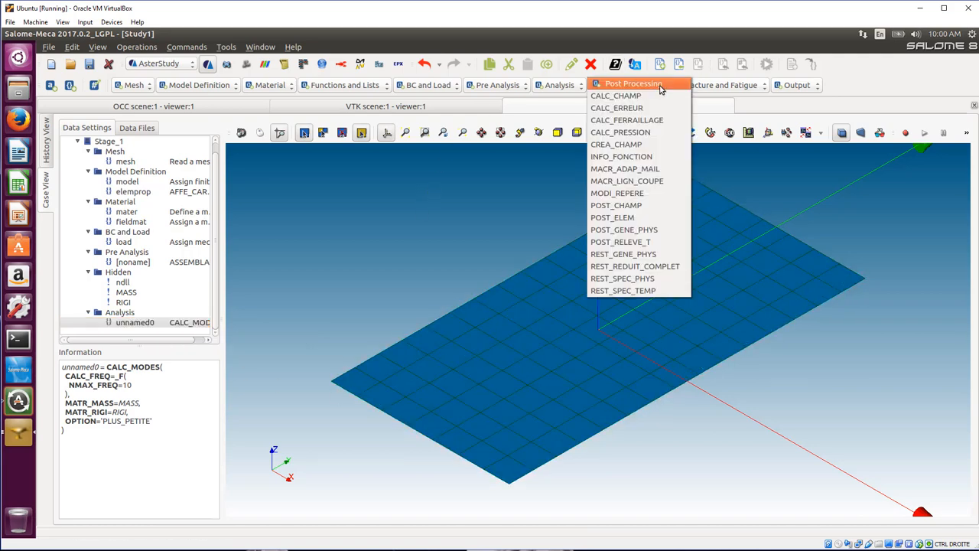
left_click(766, 91)
left_click(804, 91)
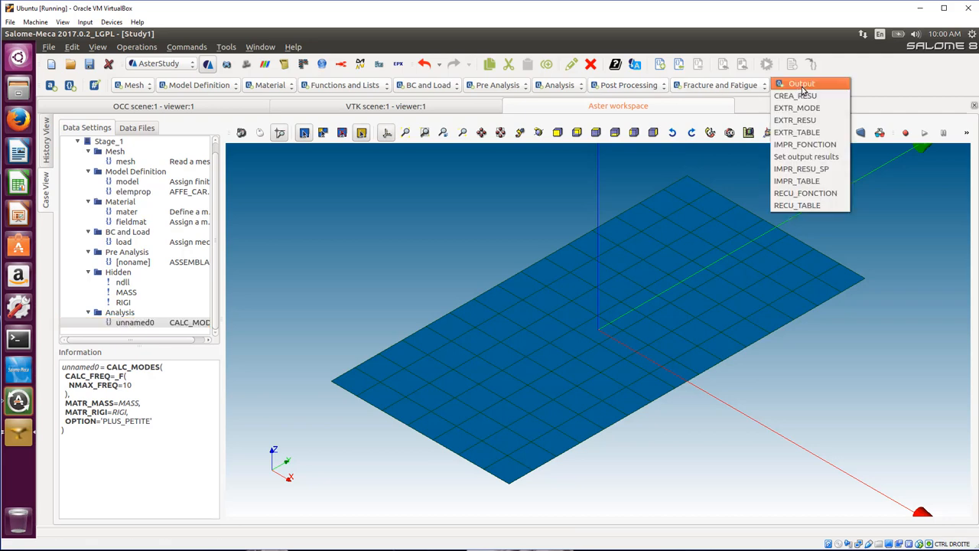
left_click(795, 158)
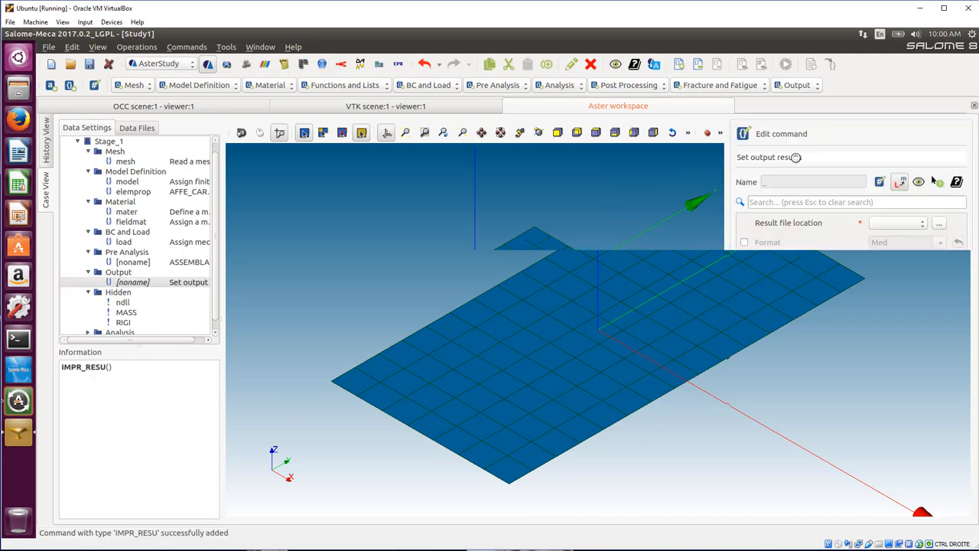
left_click(938, 225)
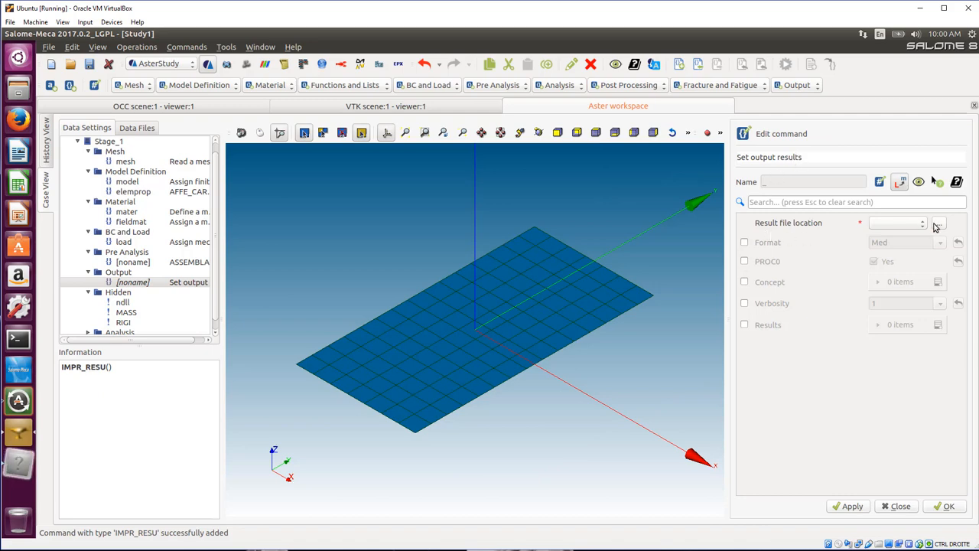
left_click(17, 464)
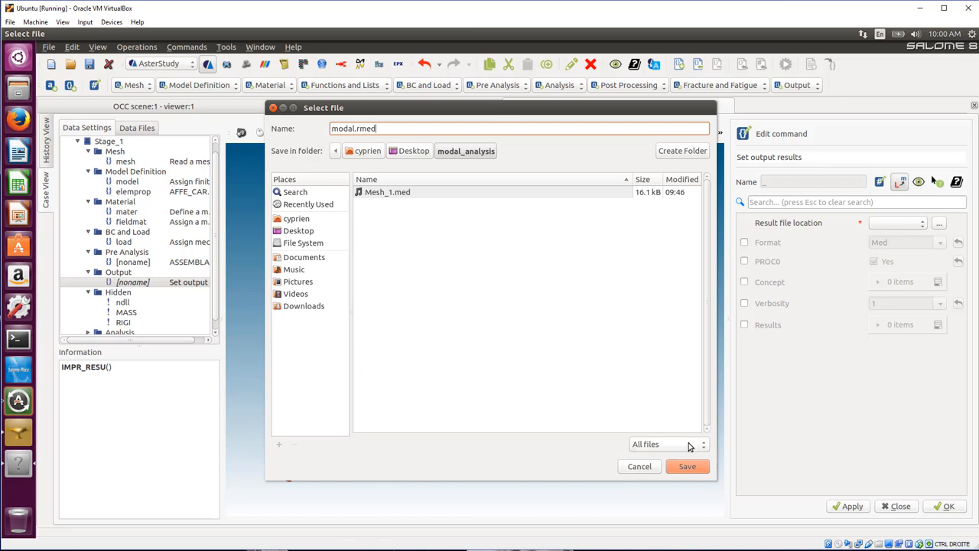
left_click(687, 467)
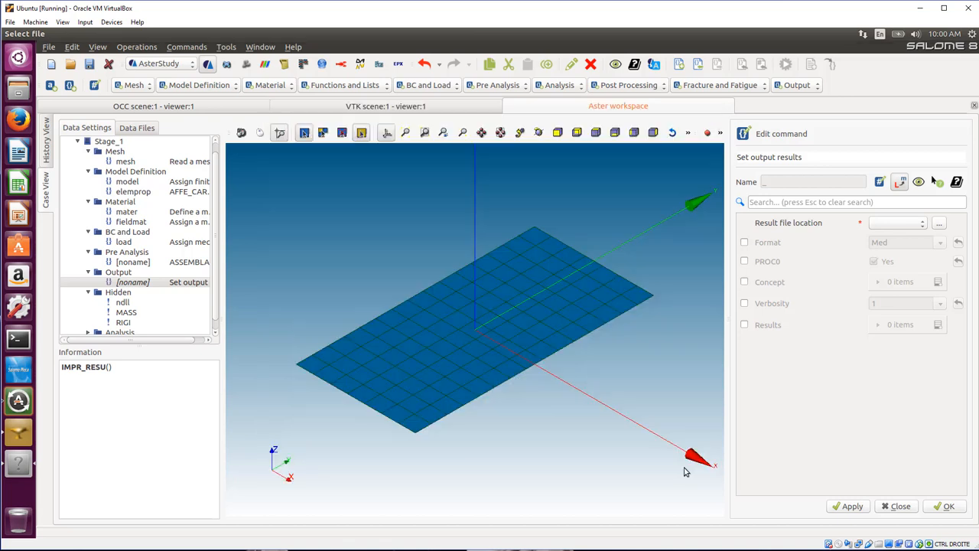
Enable the output Format and choose Med for the result file.
left_click(745, 244)
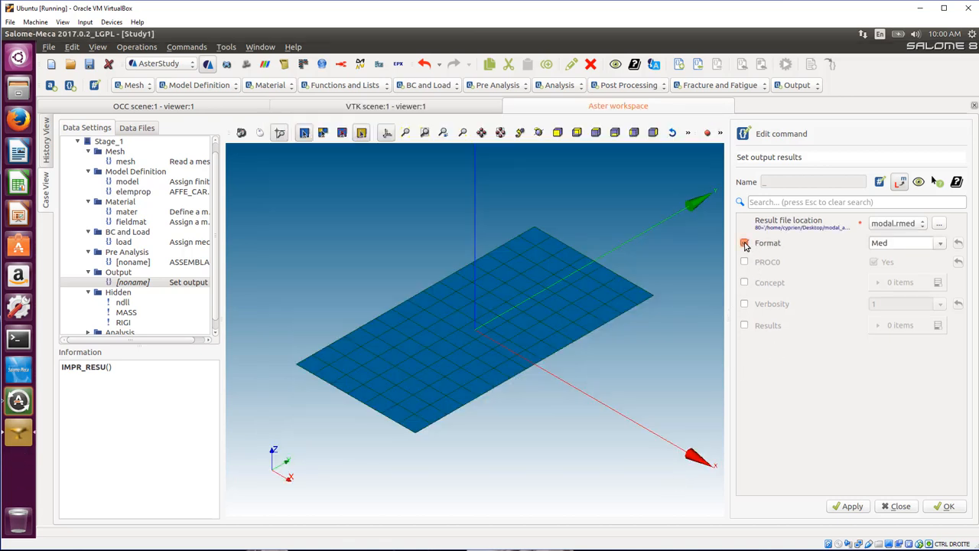
left_click(942, 243)
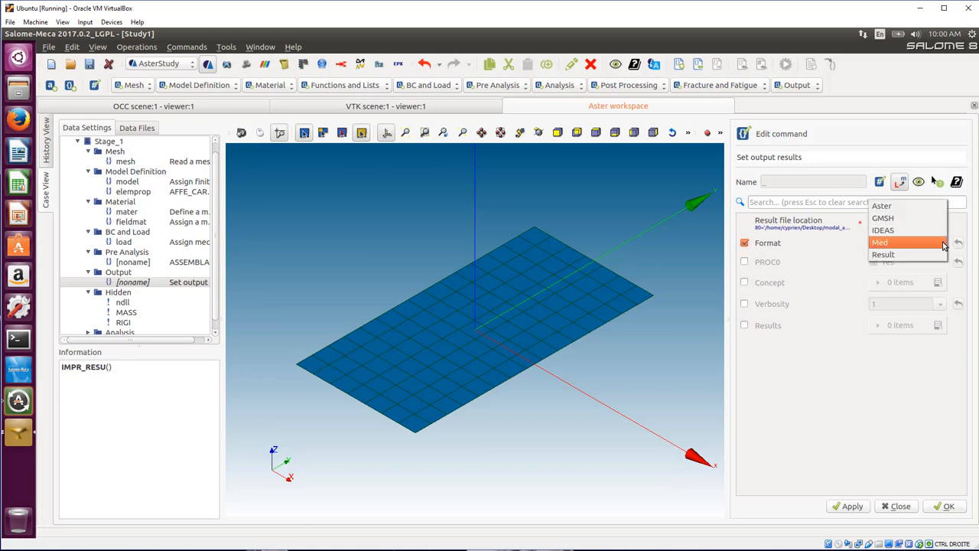
left_click(911, 243)
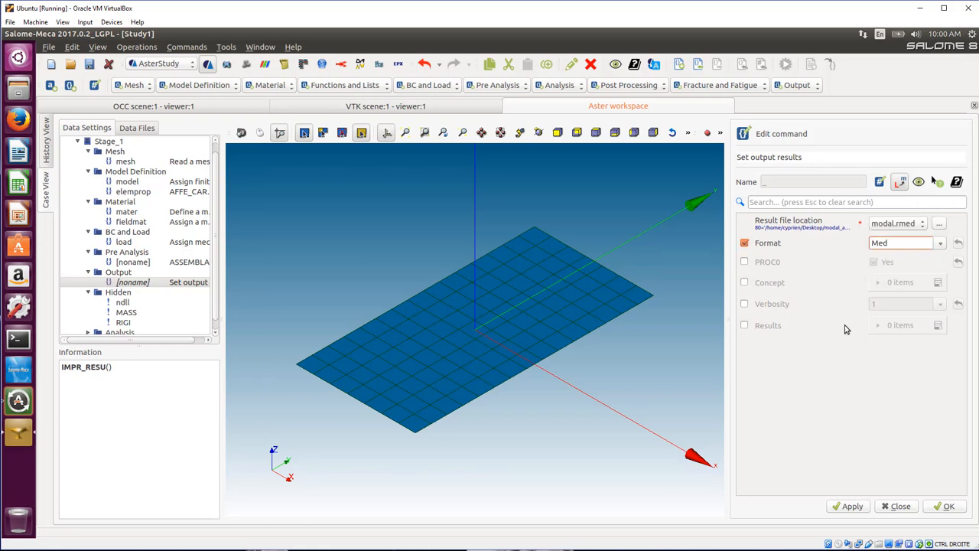
Enable Results in the output command, add an entry with Result set to unnamed0 (CALC_MODES), and store the command.
left_click(748, 327)
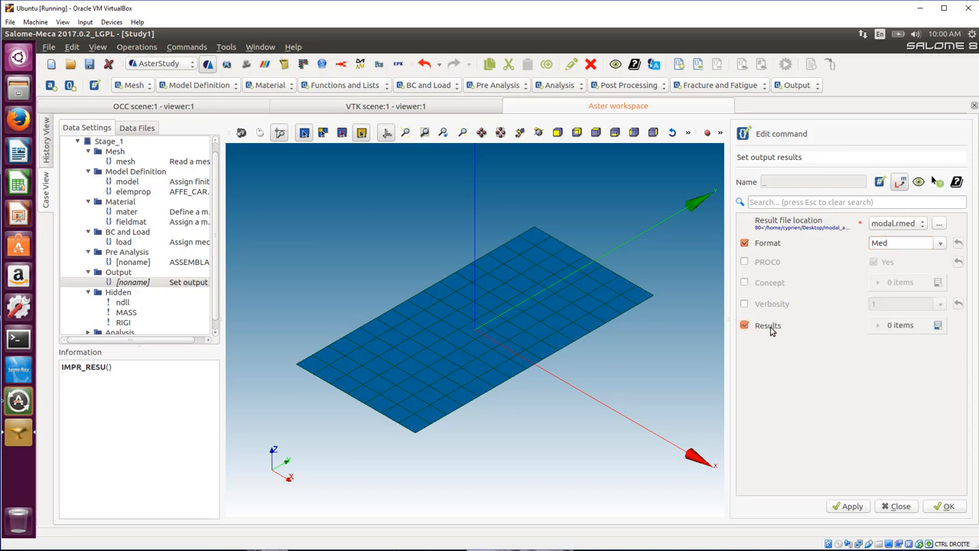
left_click(937, 326)
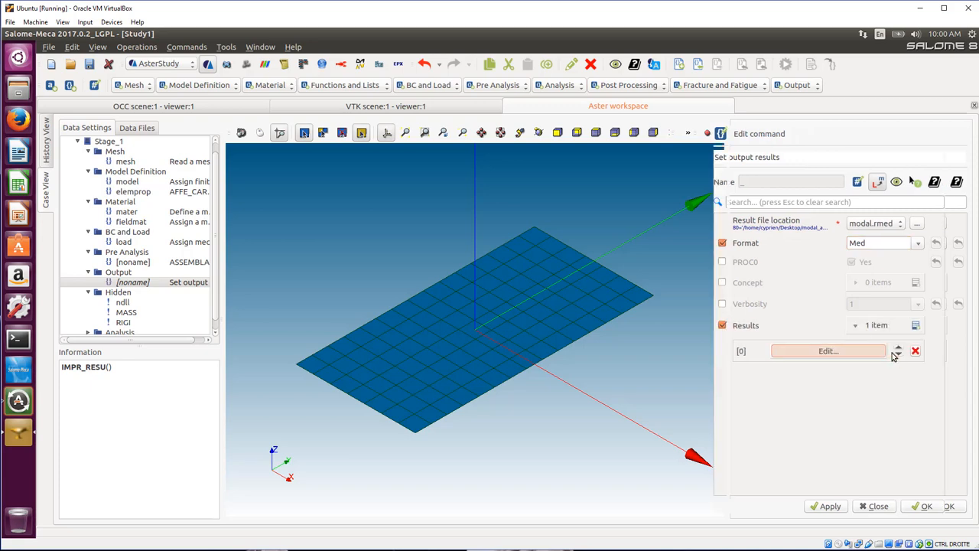
left_click(881, 353)
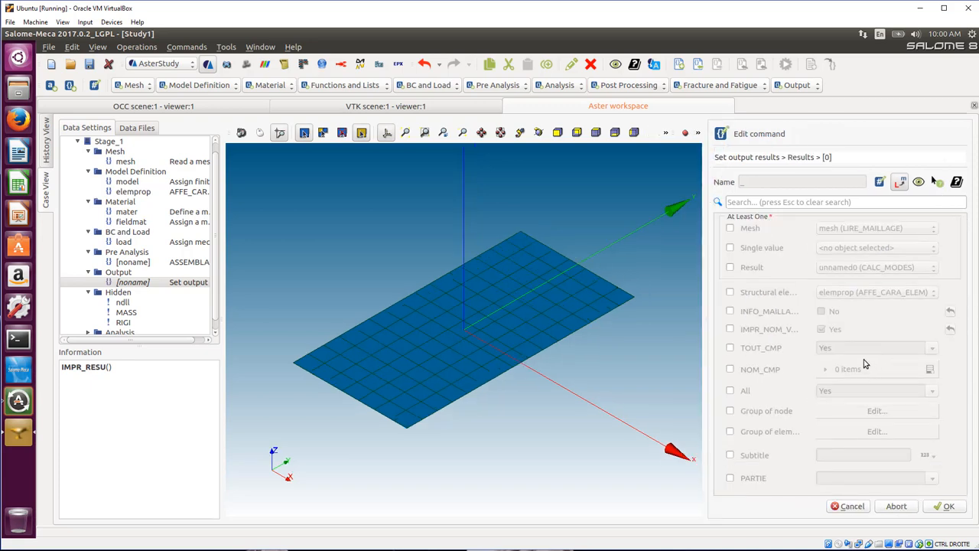
left_click(731, 269)
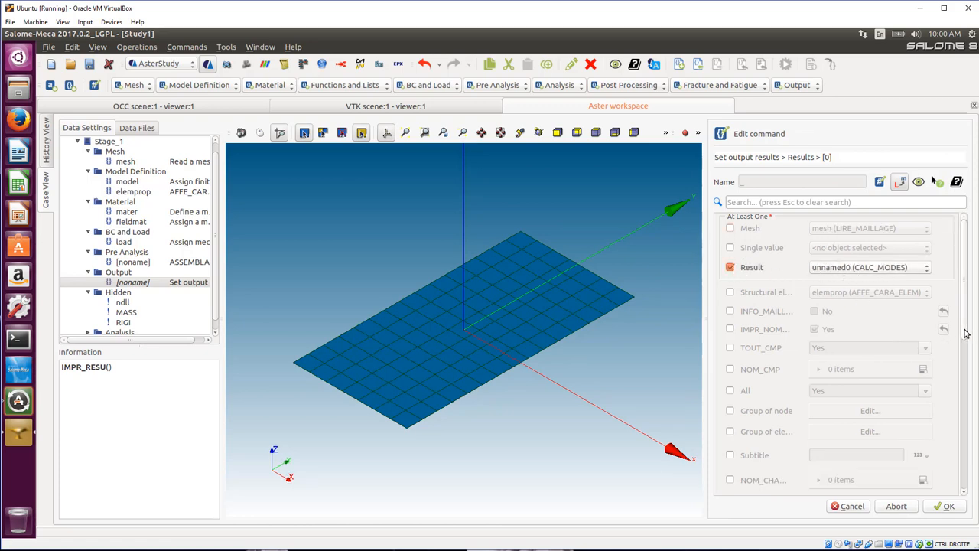
left_click_drag(966, 334, 974, 394)
scroll(947, 267, "up", 5)
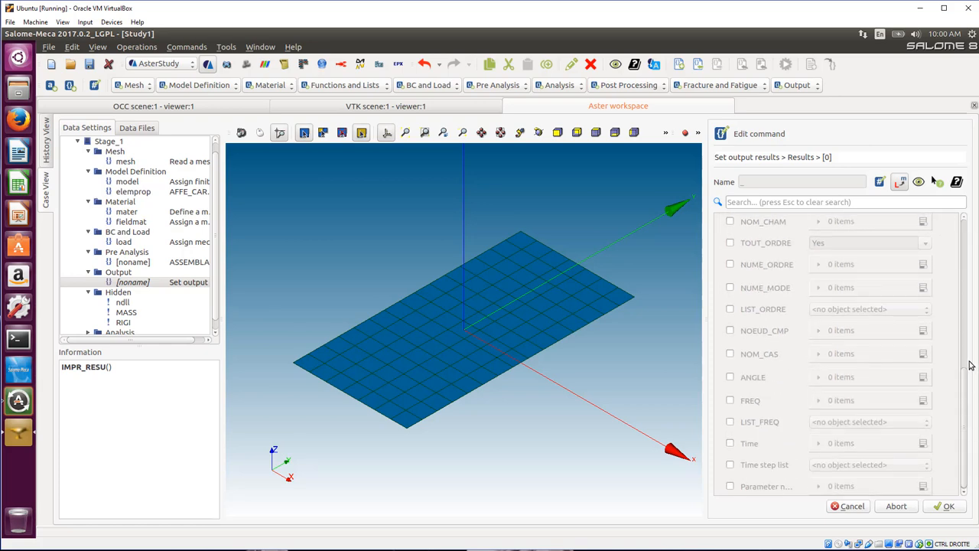
left_click(943, 507)
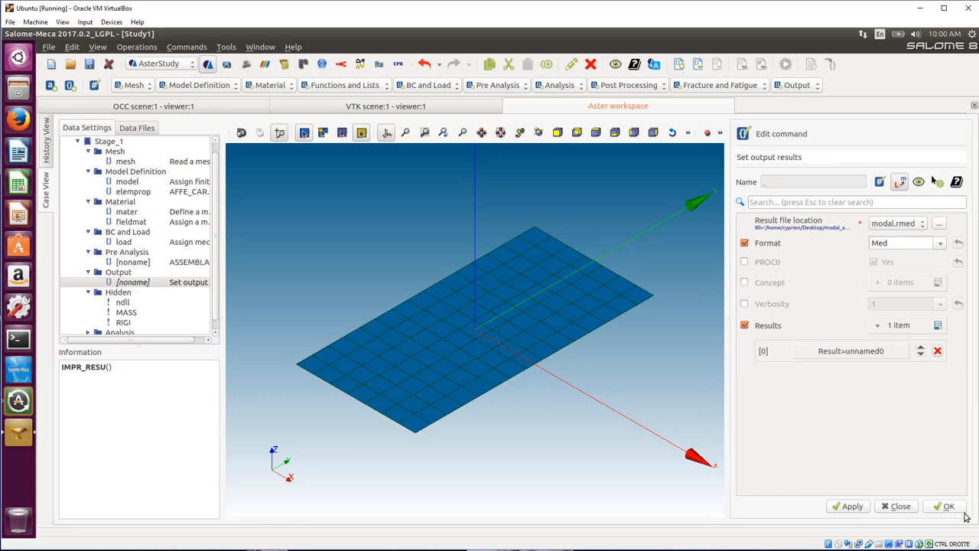
left_click(949, 507)
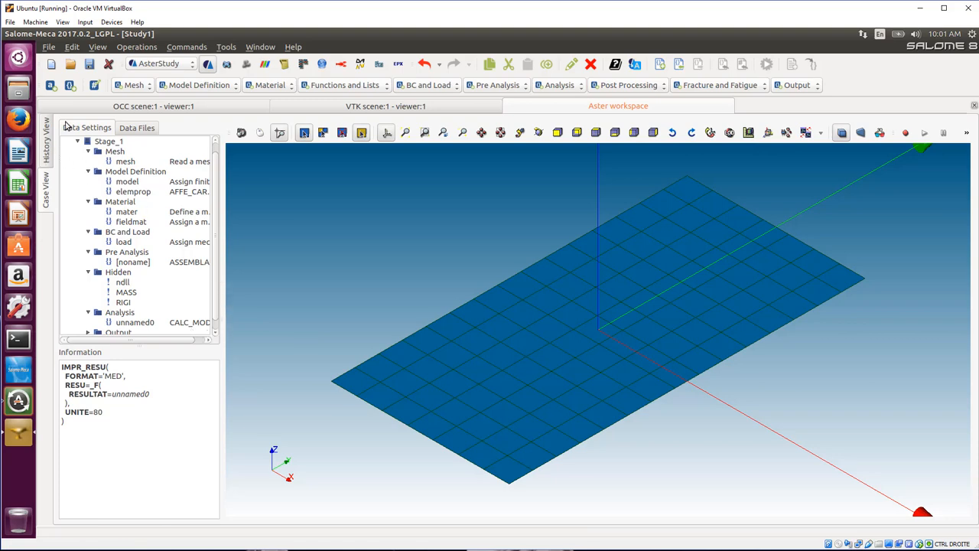
Save the study as modal in the modal_analysis folder.
left_click(89, 63)
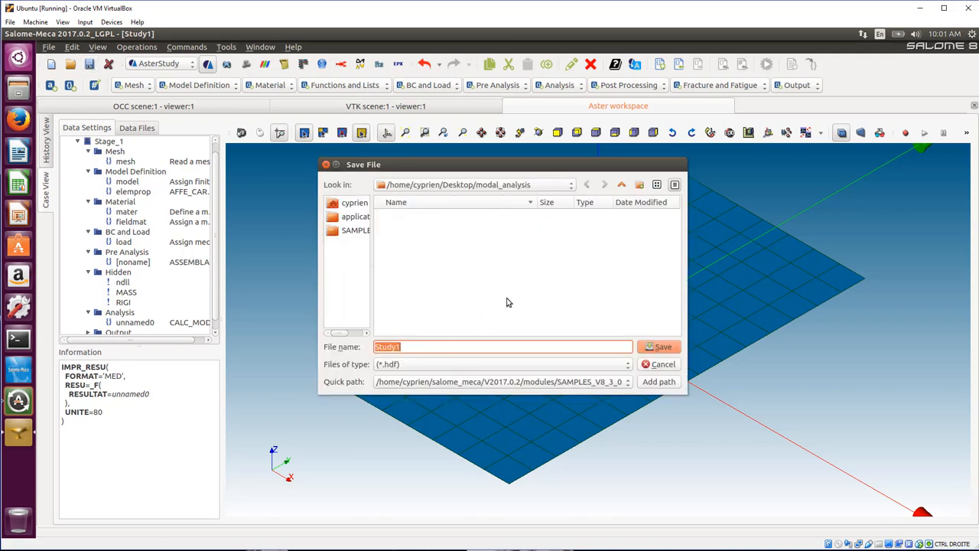
type("modal")
left_click(649, 349)
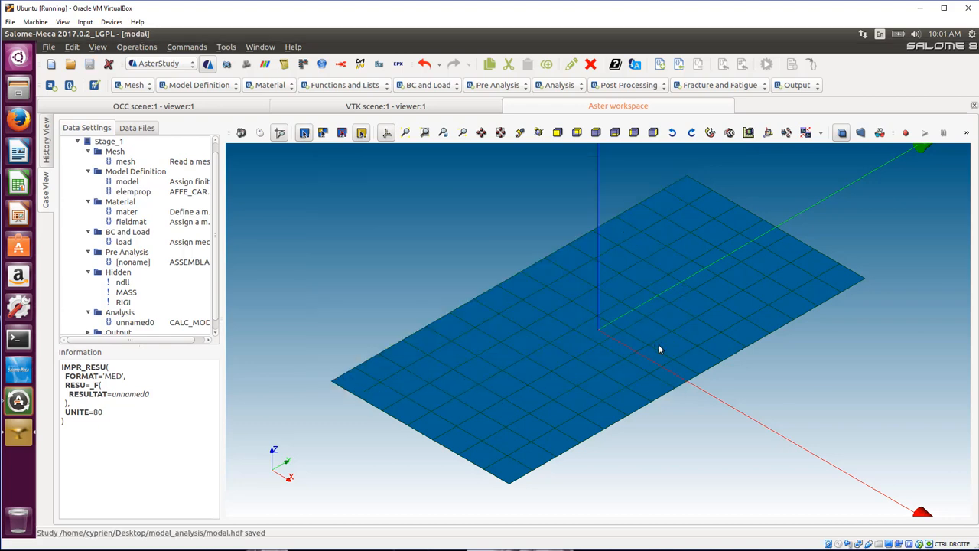
Enable Stage_1 of Case_1 for execution and run it on localhost with 1024 memory and a 00:15:00 time limit.
left_click(46, 153)
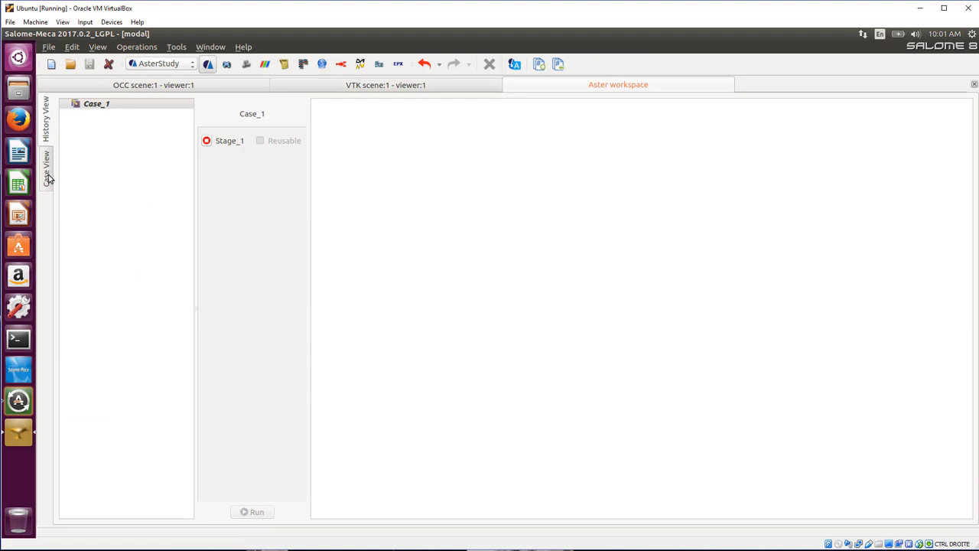
right_click(114, 105)
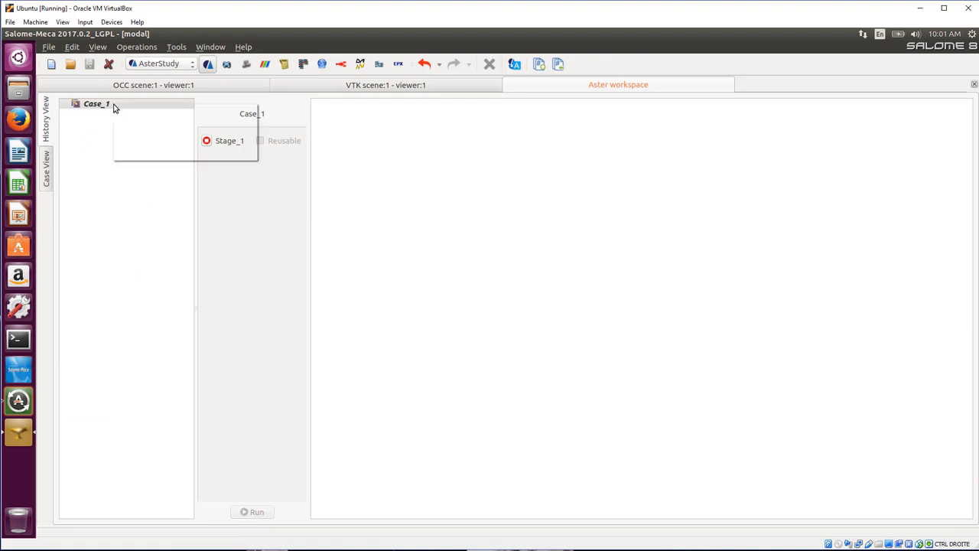
left_click(95, 107)
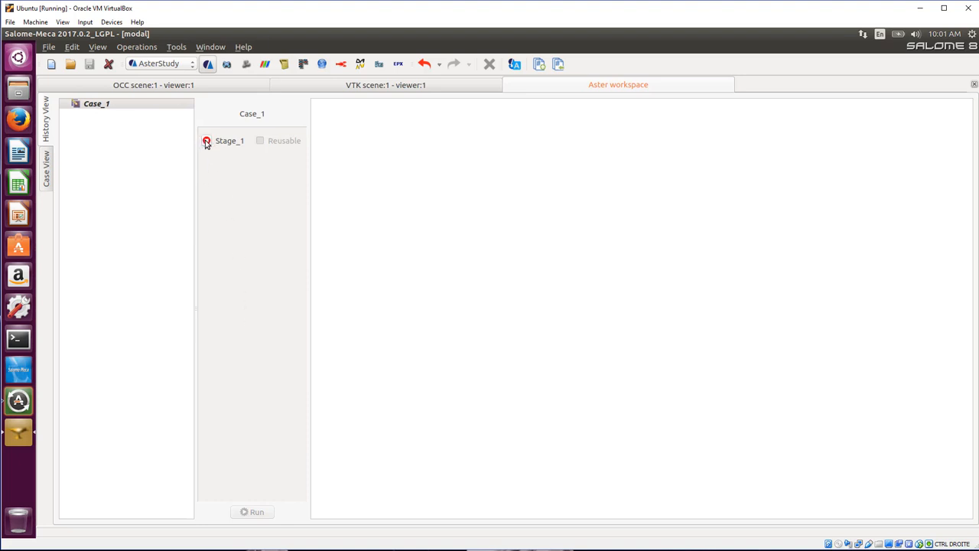
left_click(205, 142)
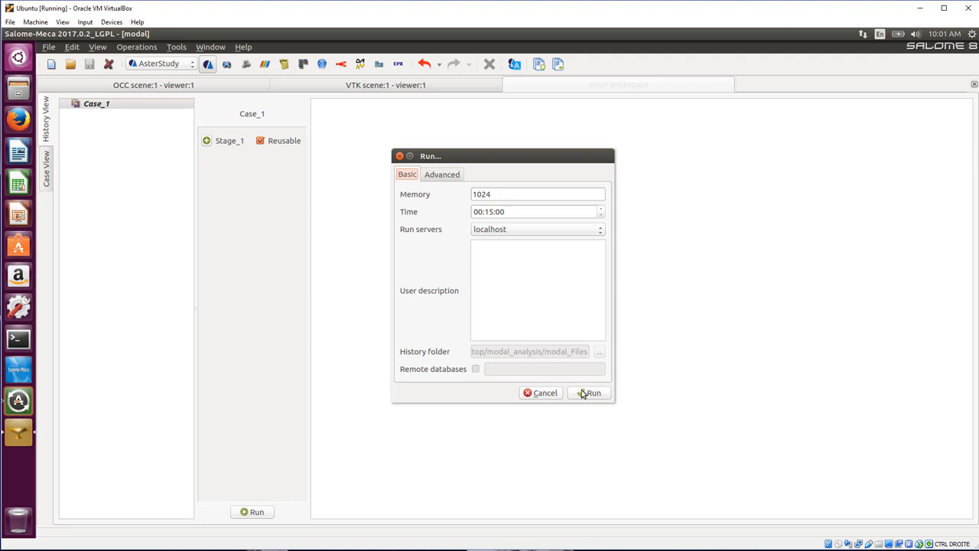
left_click(587, 392)
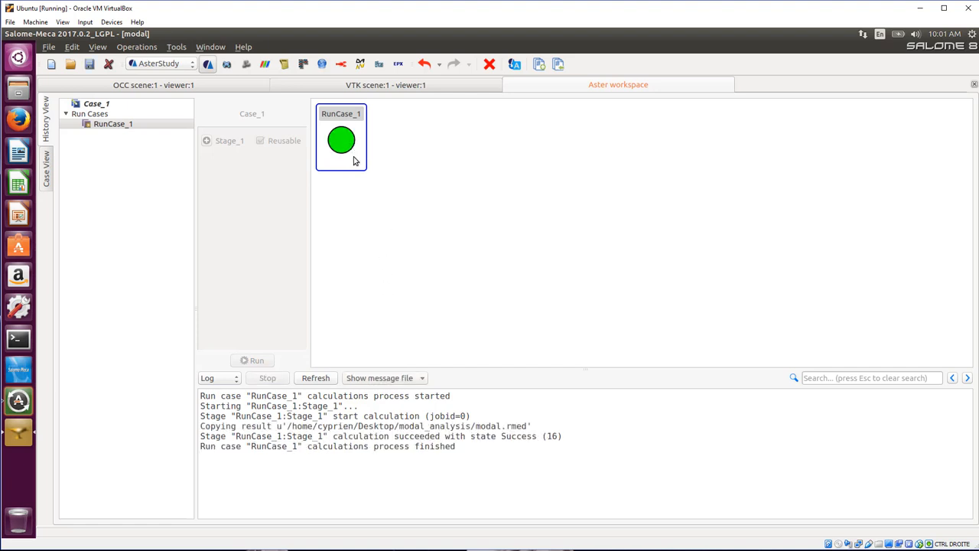
Examine the modal frequency table and the command log in the Stage_1 message file, and close the file.
left_click(403, 378)
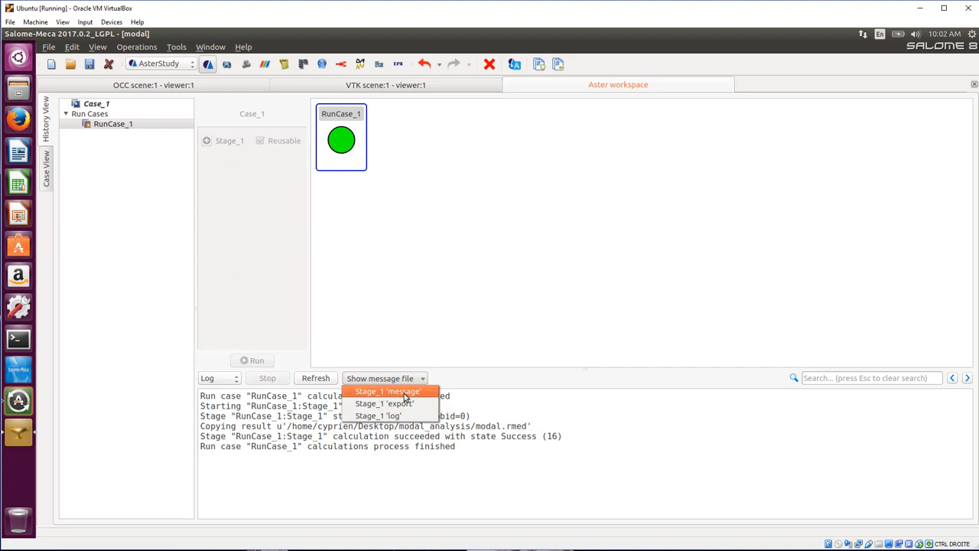
left_click(406, 397)
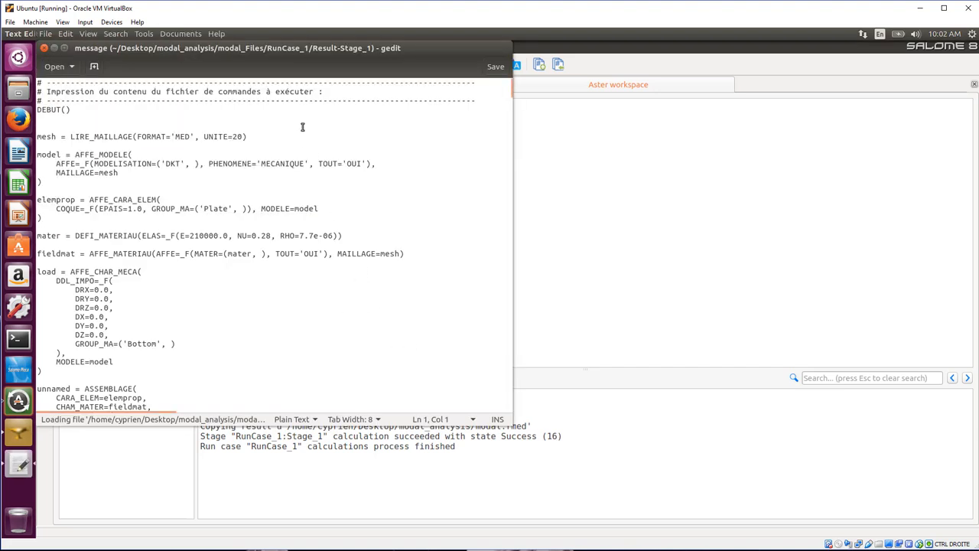
left_click_drag(293, 50, 408, 73)
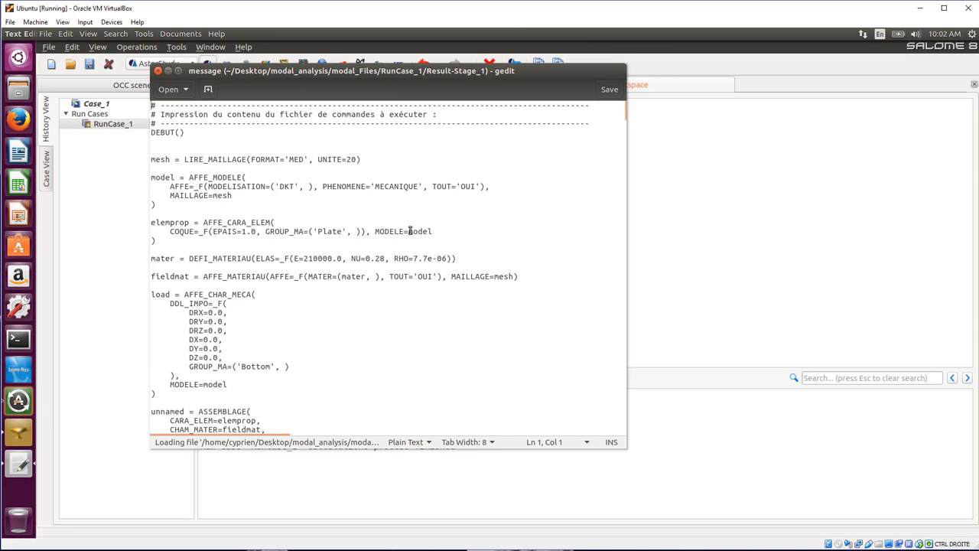
left_click(404, 255)
scroll(404, 256, "down", 15)
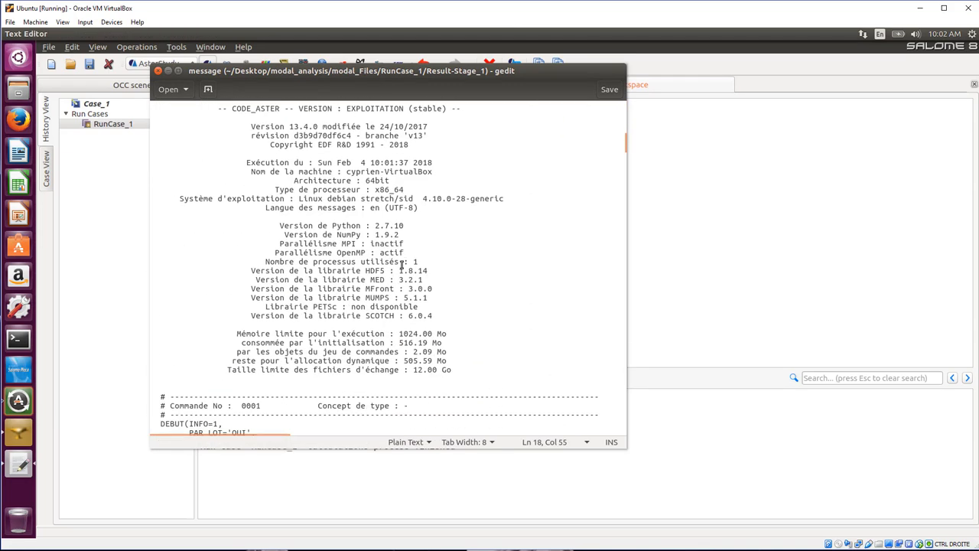
scroll(402, 264, "down", 18)
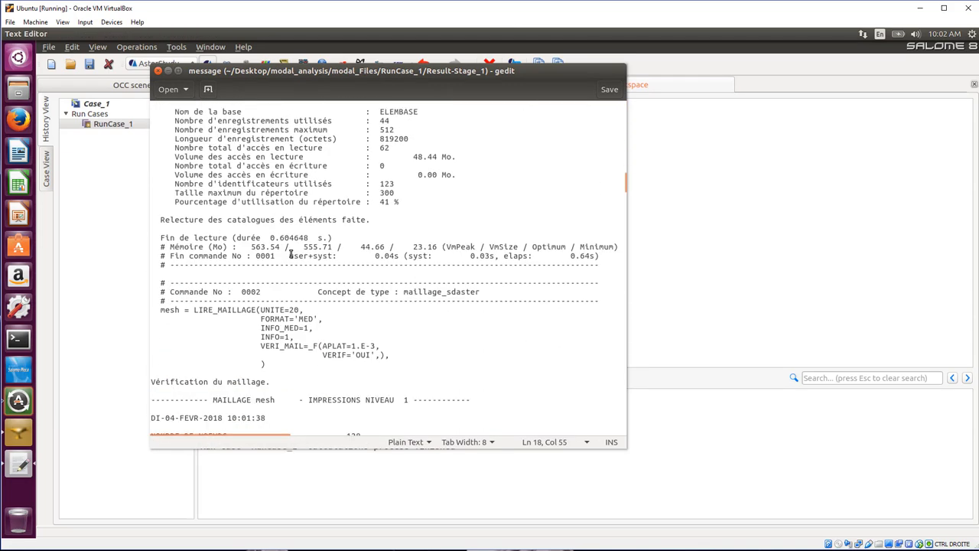
scroll(290, 255, "down", 20)
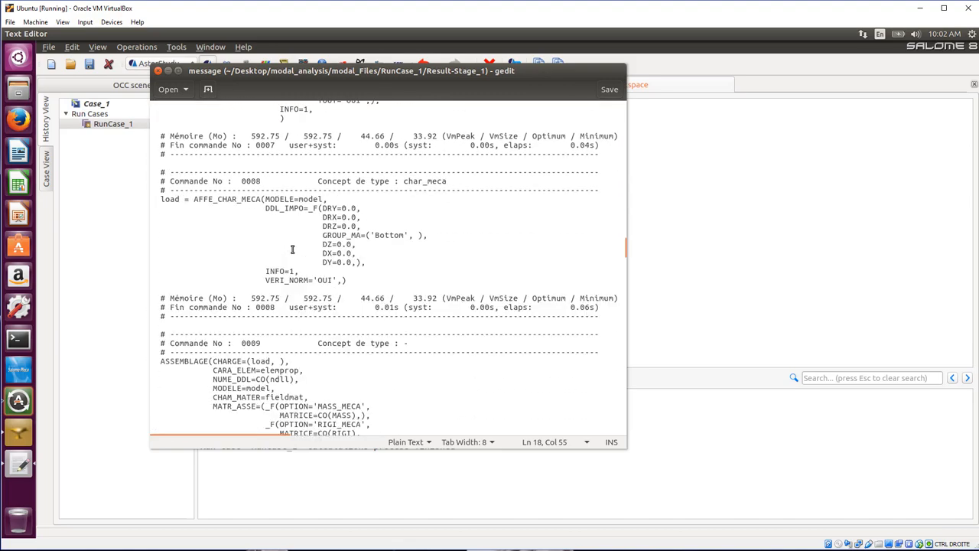
scroll(292, 249, "down", 20)
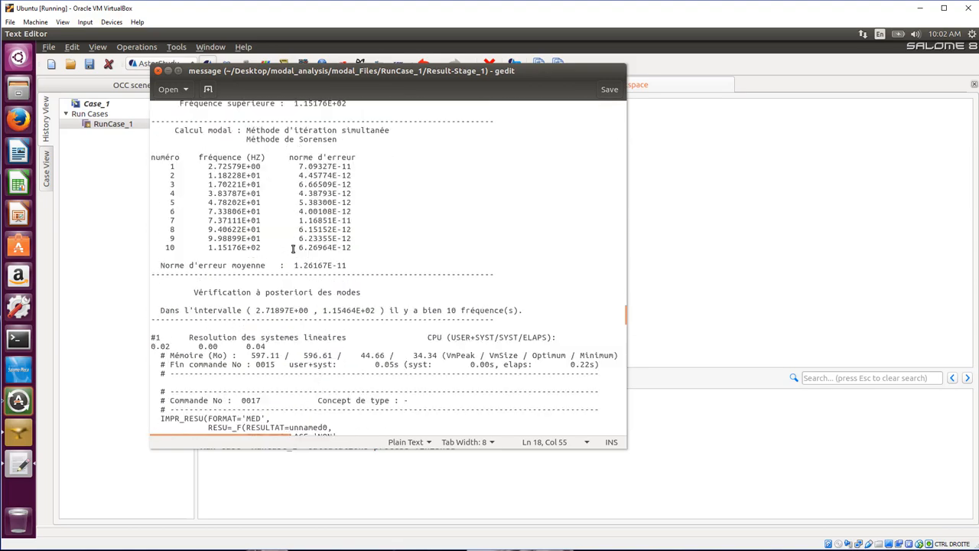
scroll(293, 249, "down", 1)
scroll(280, 267, "up", 4)
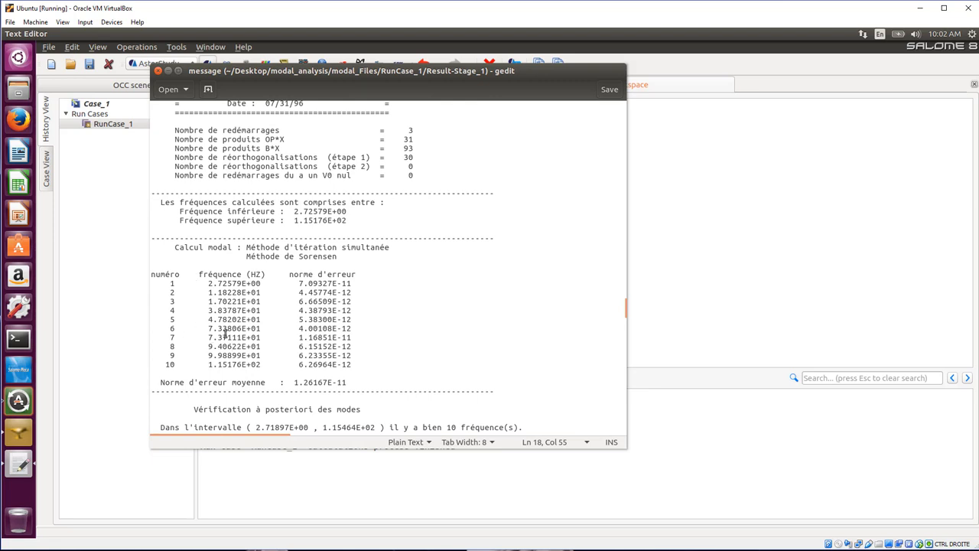
scroll(226, 334, "down", 3)
scroll(225, 335, "up", 3)
scroll(363, 332, "down", 5)
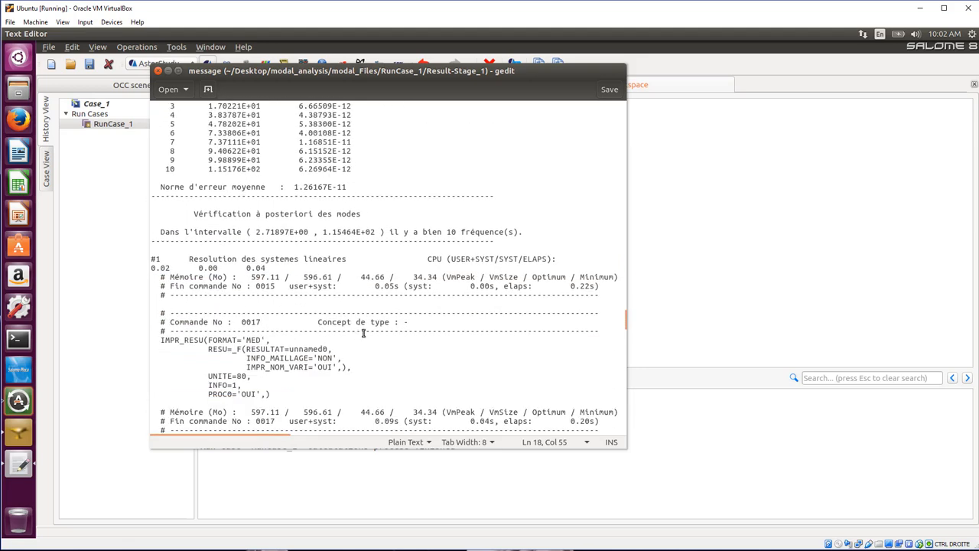
scroll(514, 404, "up", 7)
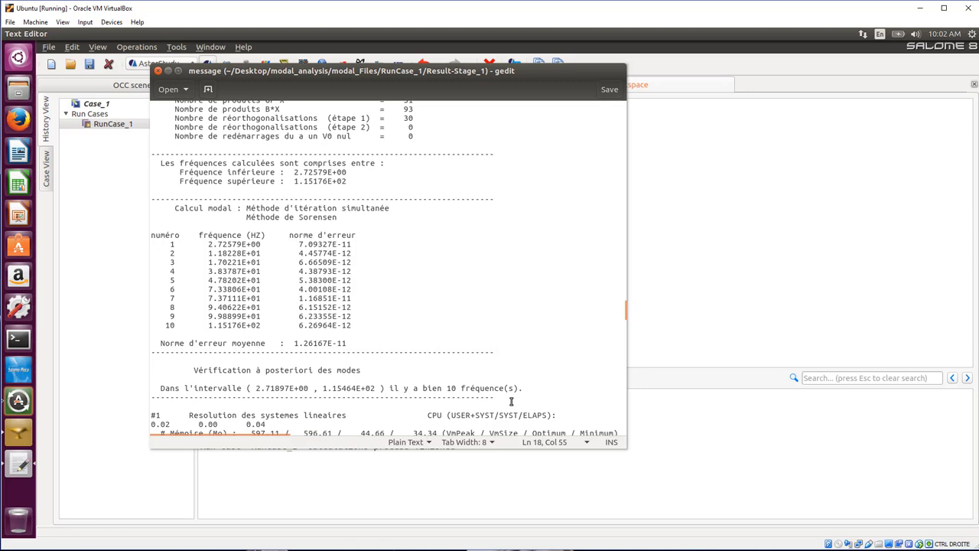
left_click(159, 71)
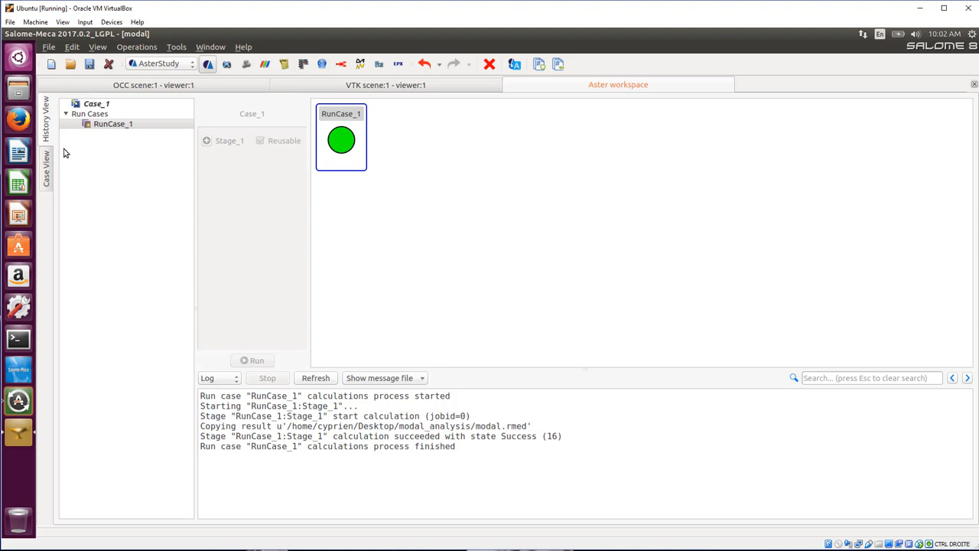
Open the result file modal.rmed from the case's data files in ParaVis.
left_click(46, 170)
left_click(130, 128)
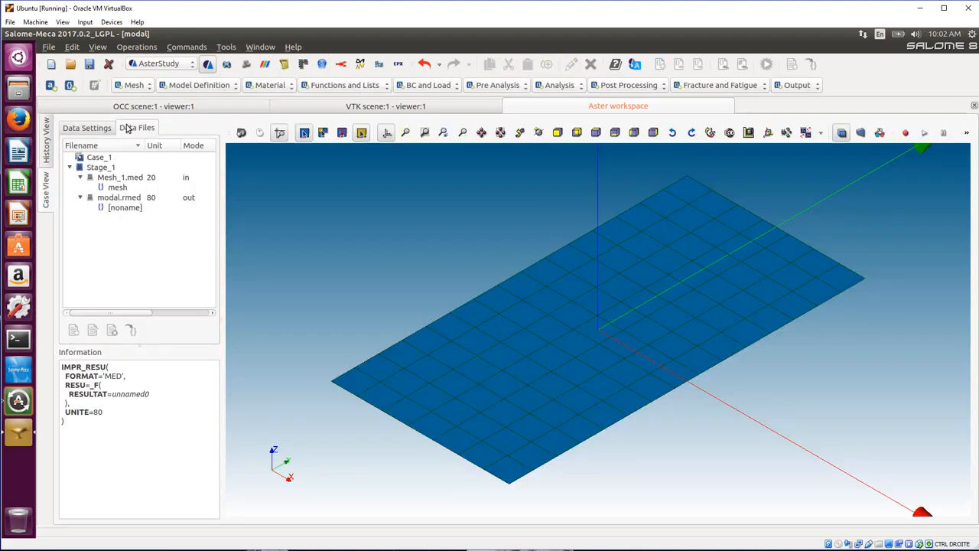
left_click(129, 206)
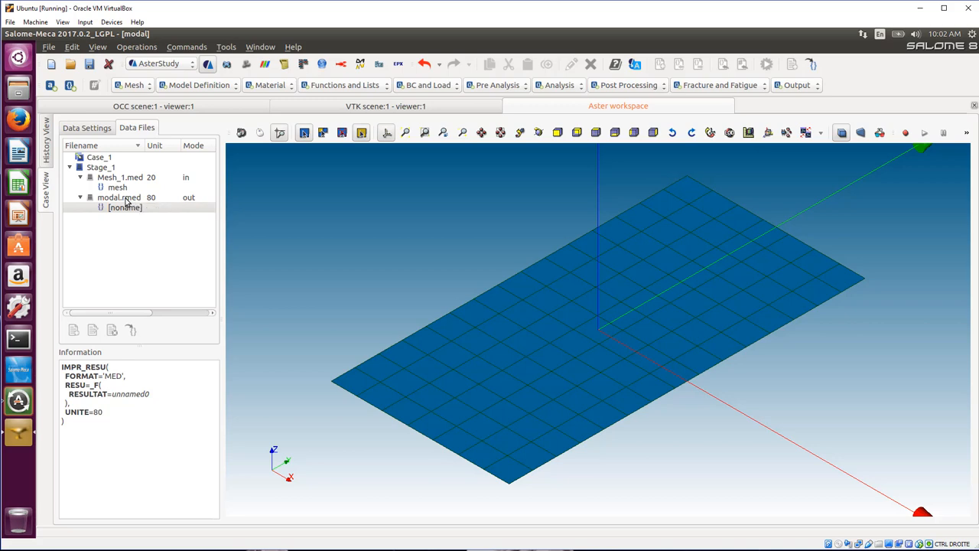
right_click(132, 199)
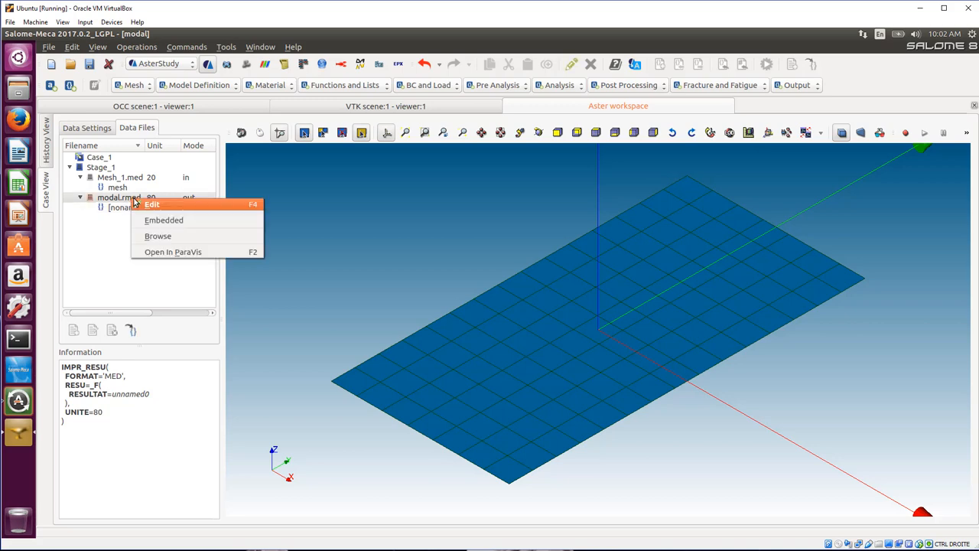
left_click(156, 252)
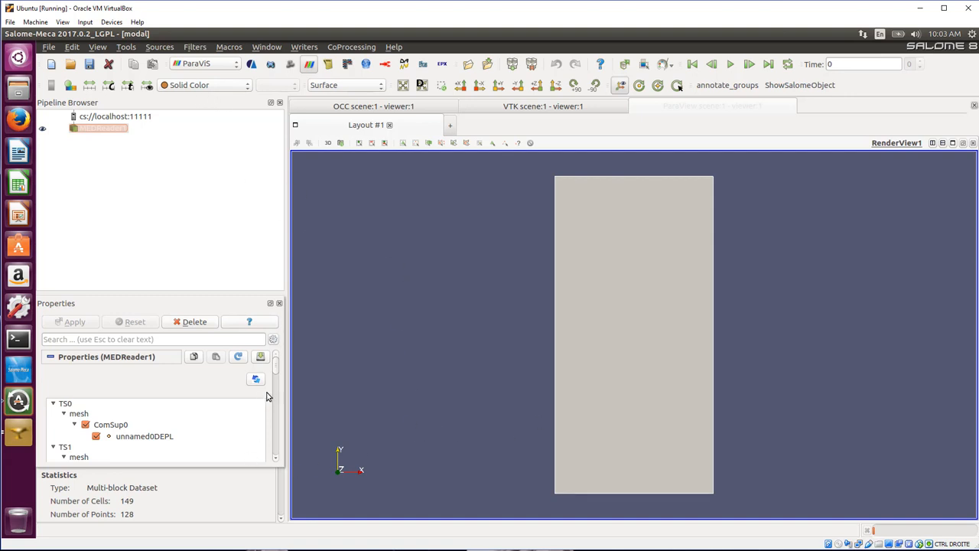
Dock the floating Properties panel together with Display and Information, and enlarge it to show more of the MEDReader1 settings.
left_click_drag(277, 369, 277, 362)
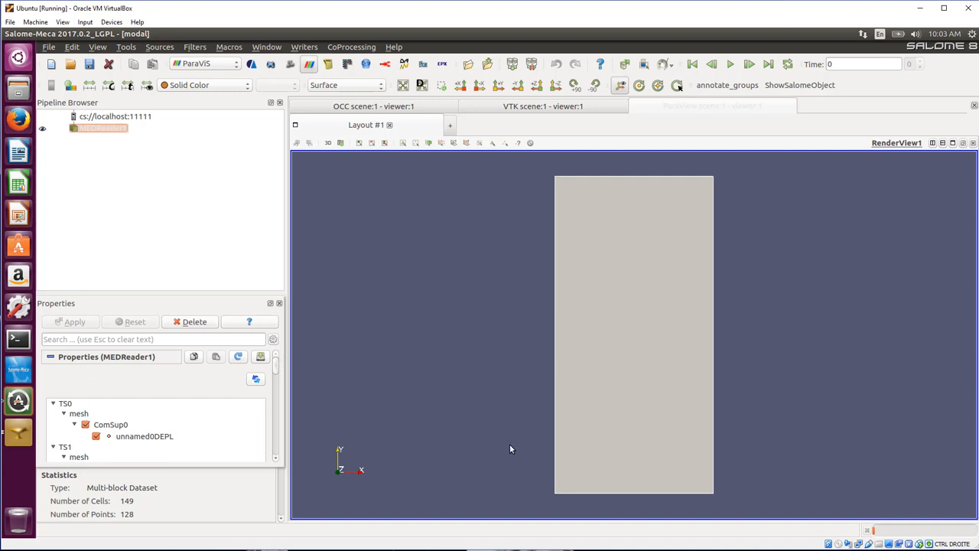
left_click_drag(477, 415, 574, 387)
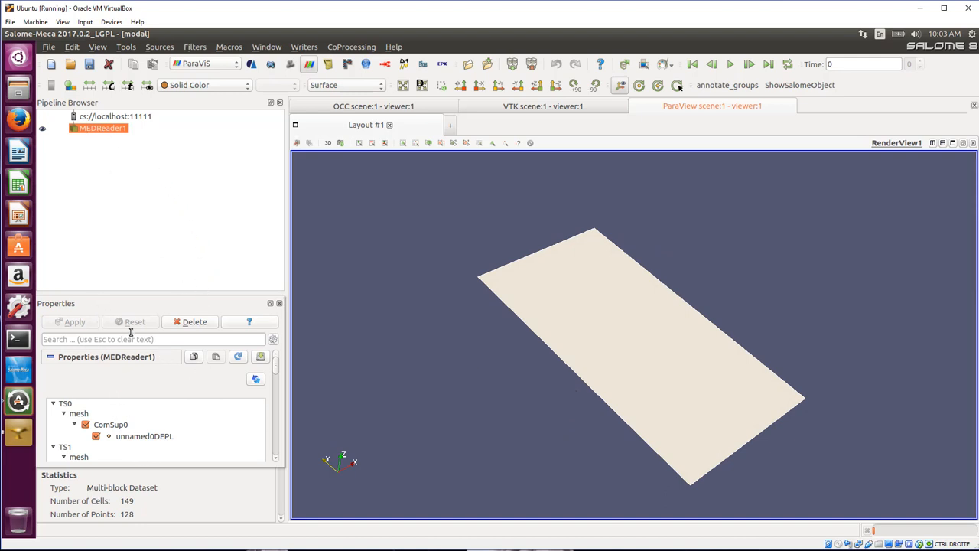
left_click_drag(114, 307, 112, 422)
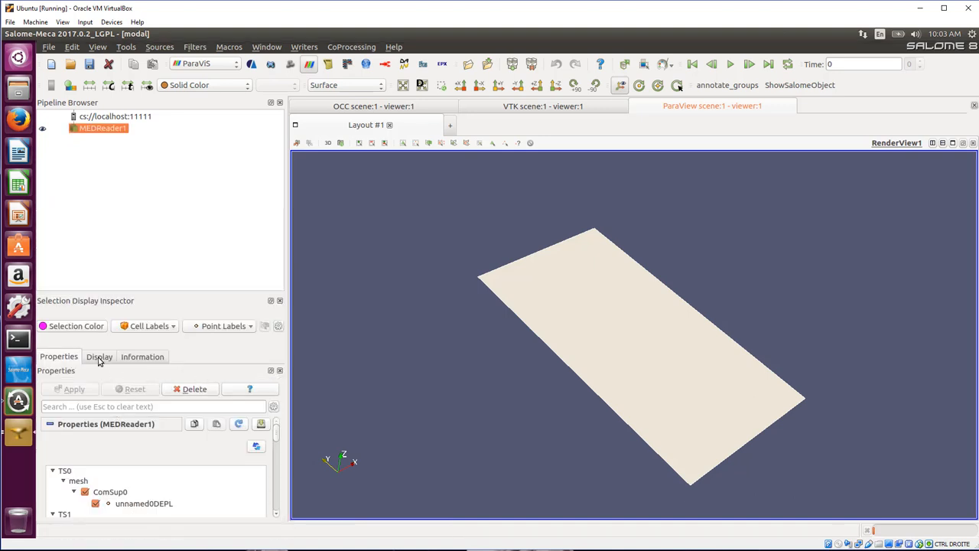
left_click(100, 360)
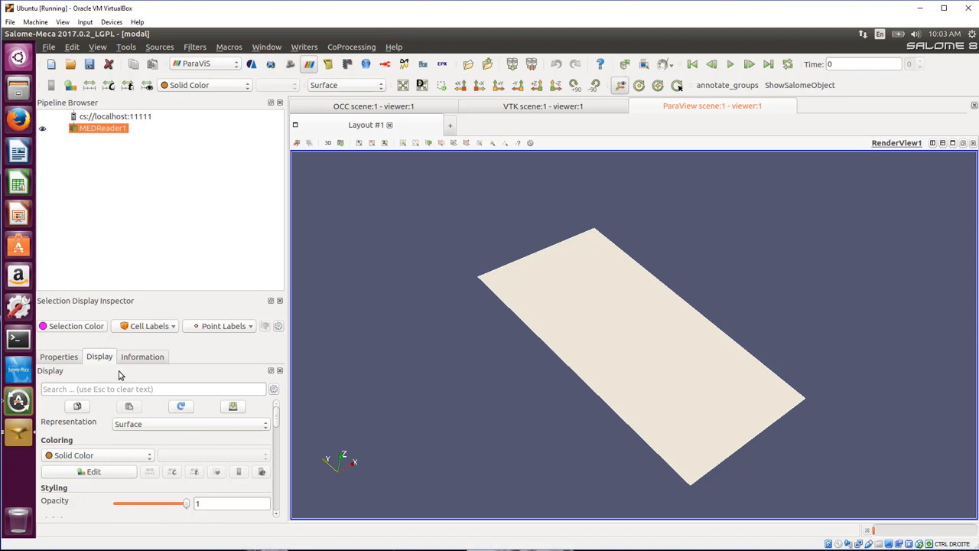
left_click(127, 359)
left_click(69, 359)
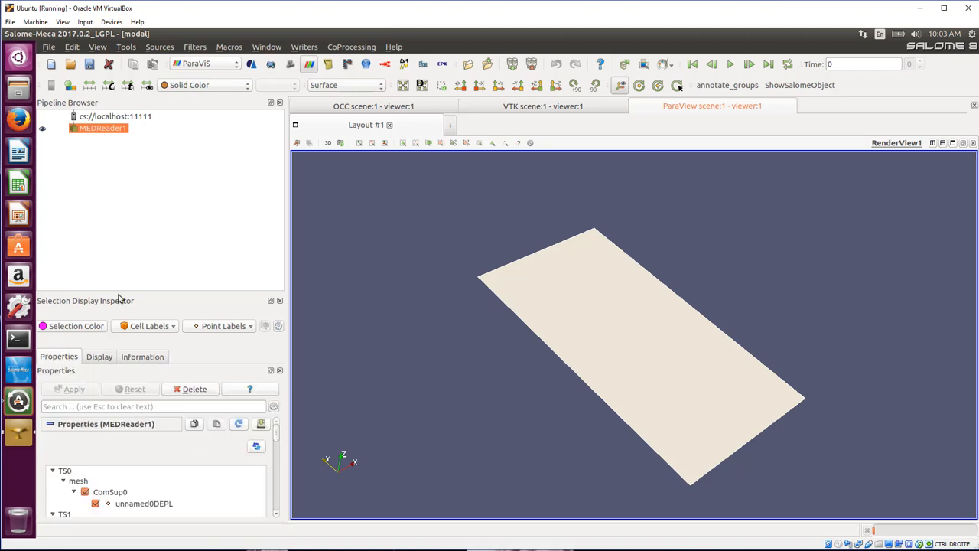
left_click_drag(278, 437, 228, 255)
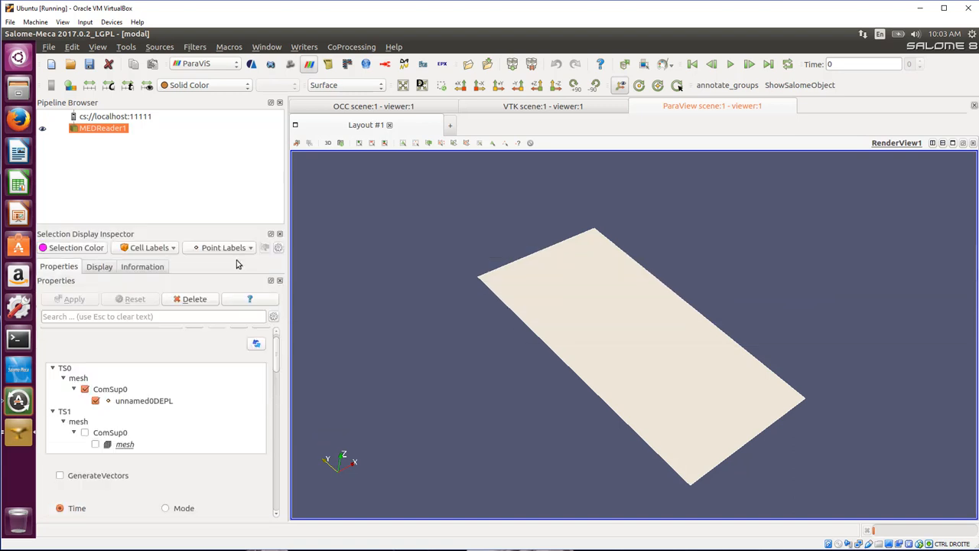
Color the plate by the unnamed0DEPL displacement field of MEDReader1.
left_click_drag(278, 367, 277, 335)
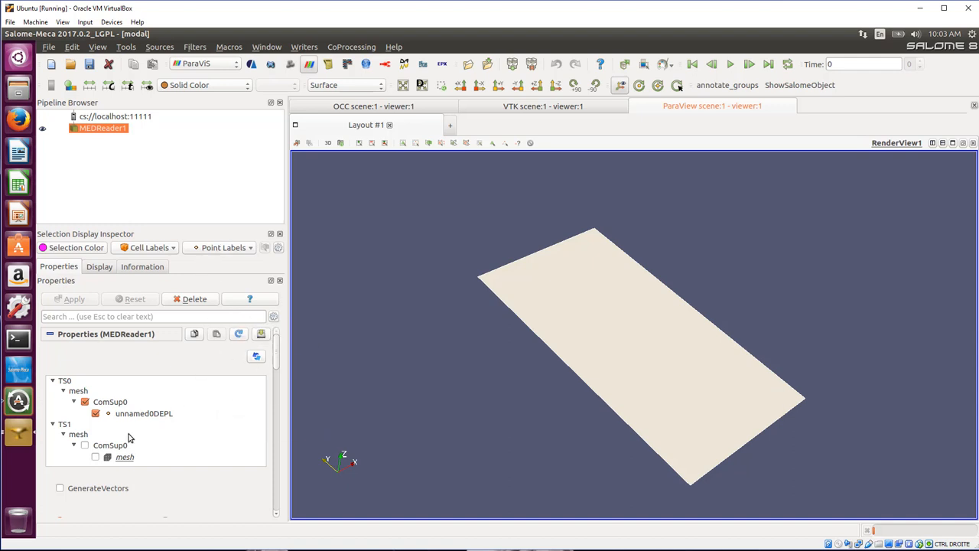
left_click_drag(276, 359, 292, 347)
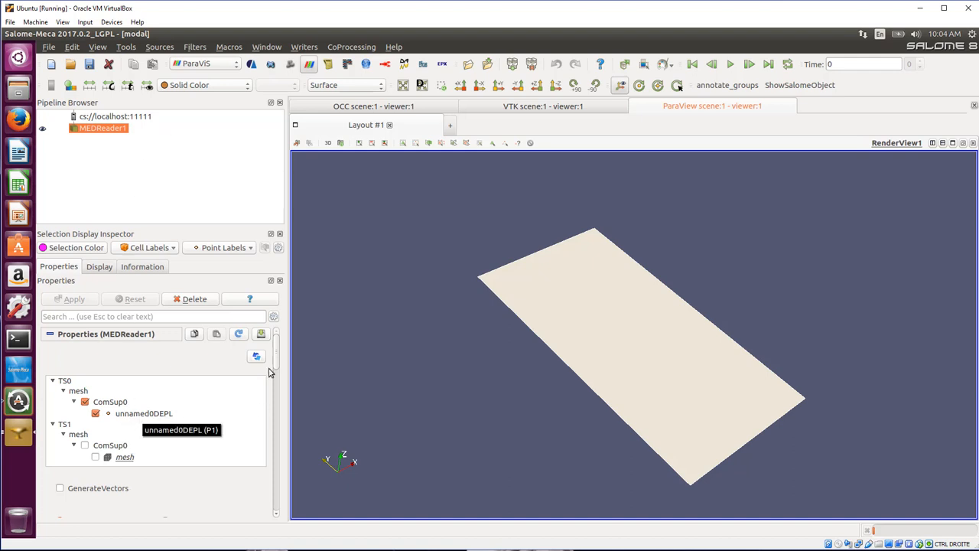
left_click(205, 87)
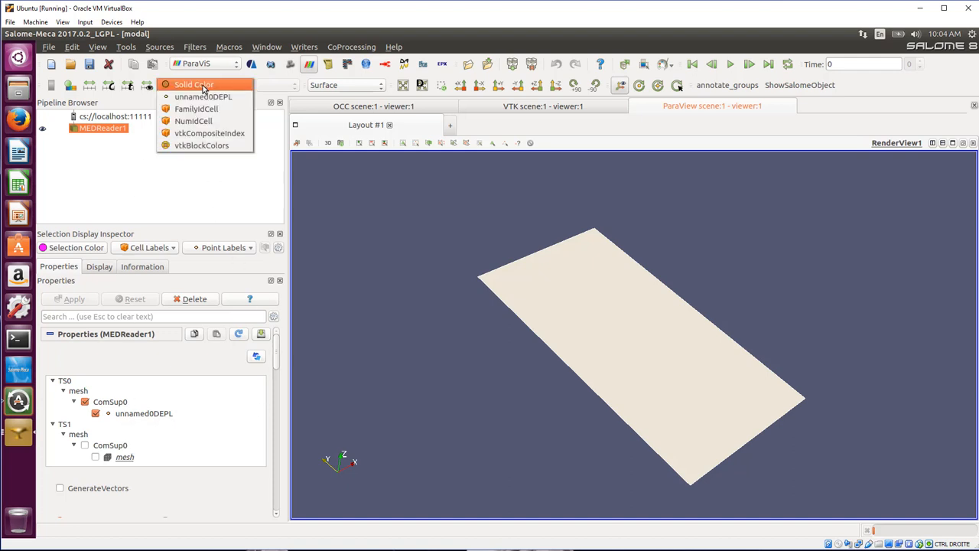
left_click(204, 97)
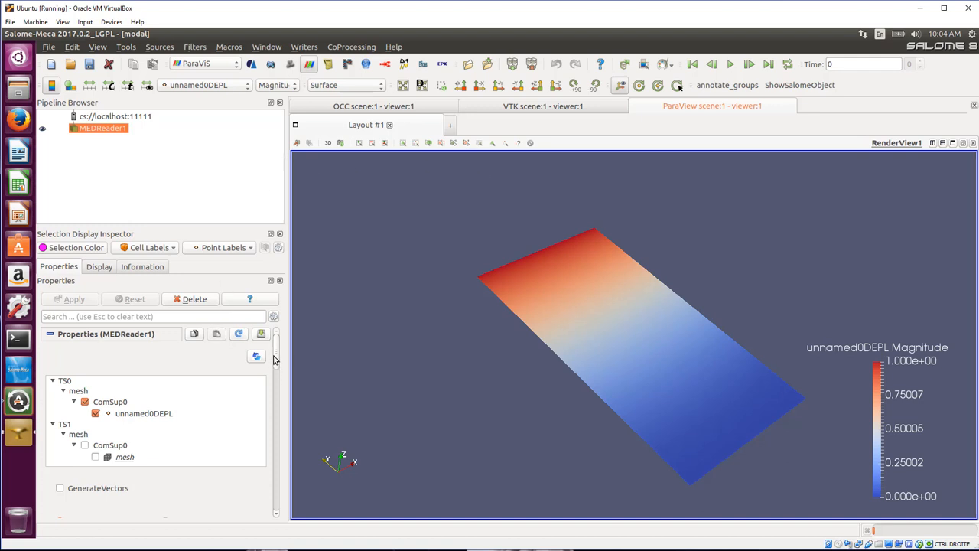
Switch MEDReader1 from Time to Mode, apply it, and color the plate by unnamed0DEPL [0] - 2.72579.
left_click_drag(274, 360, 293, 392)
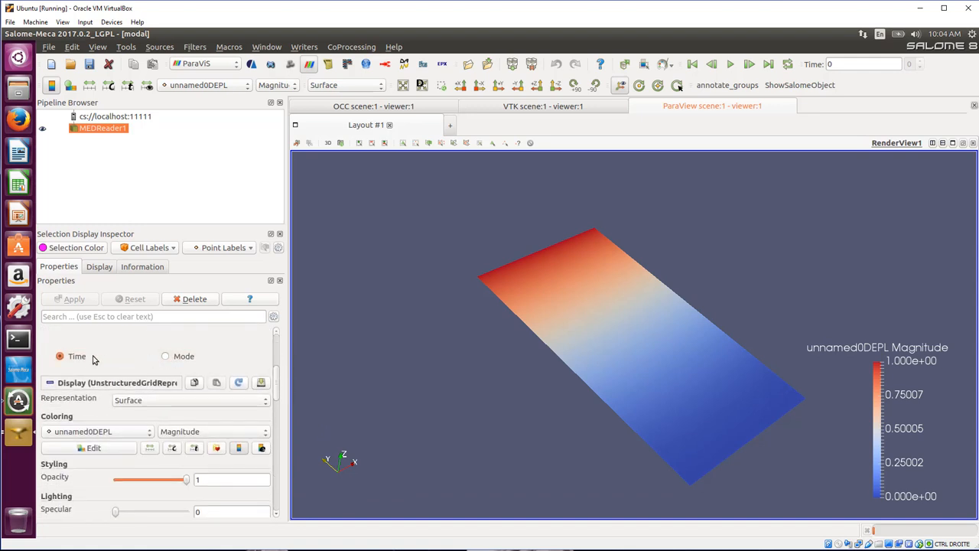
left_click(165, 357)
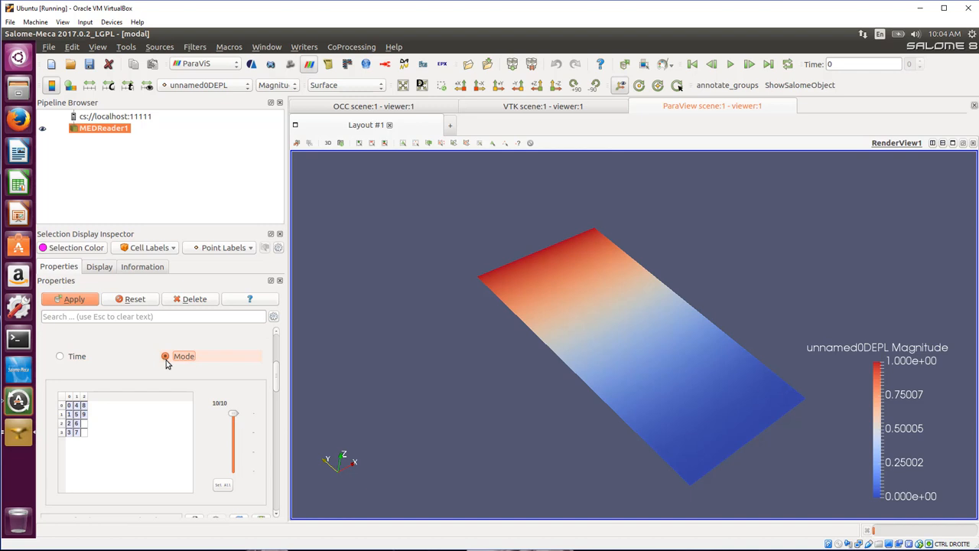
left_click(72, 299)
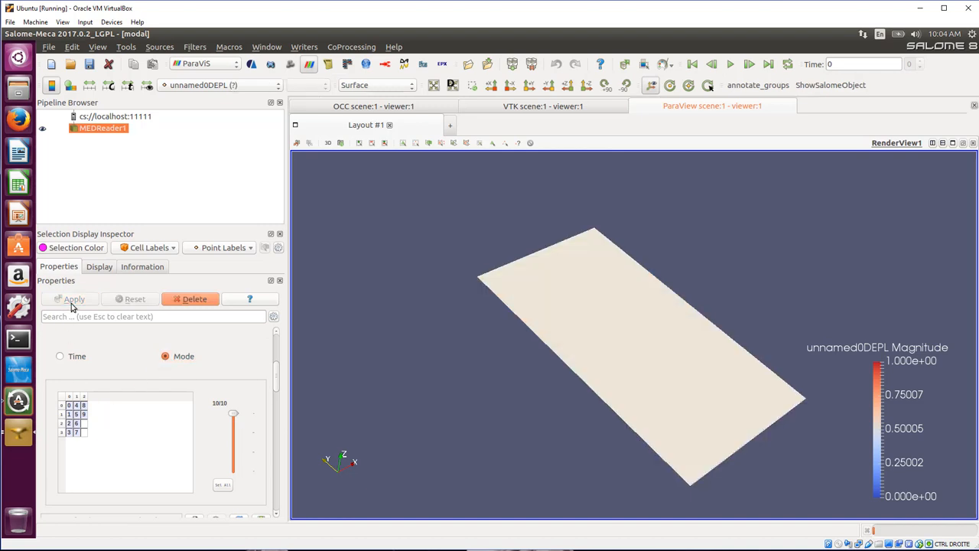
left_click(230, 86)
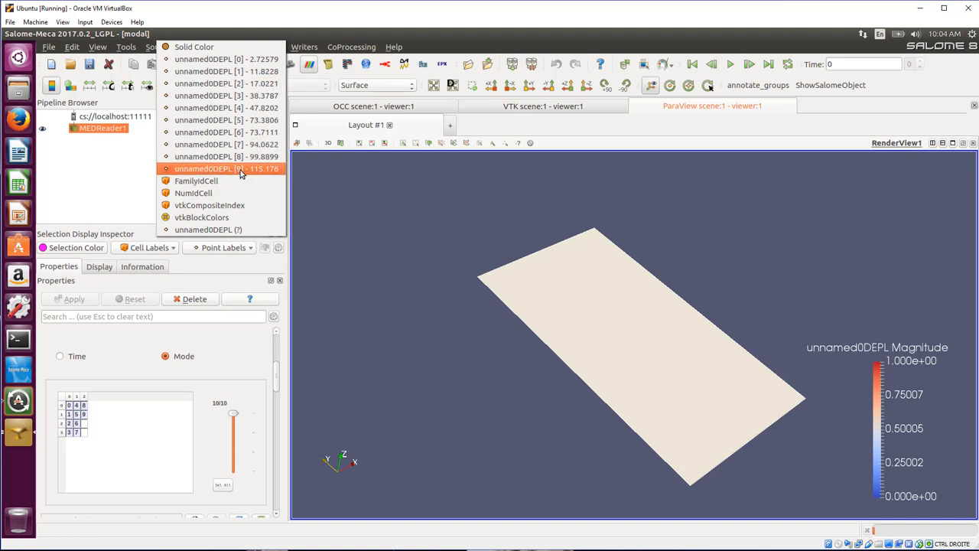
left_click(237, 59)
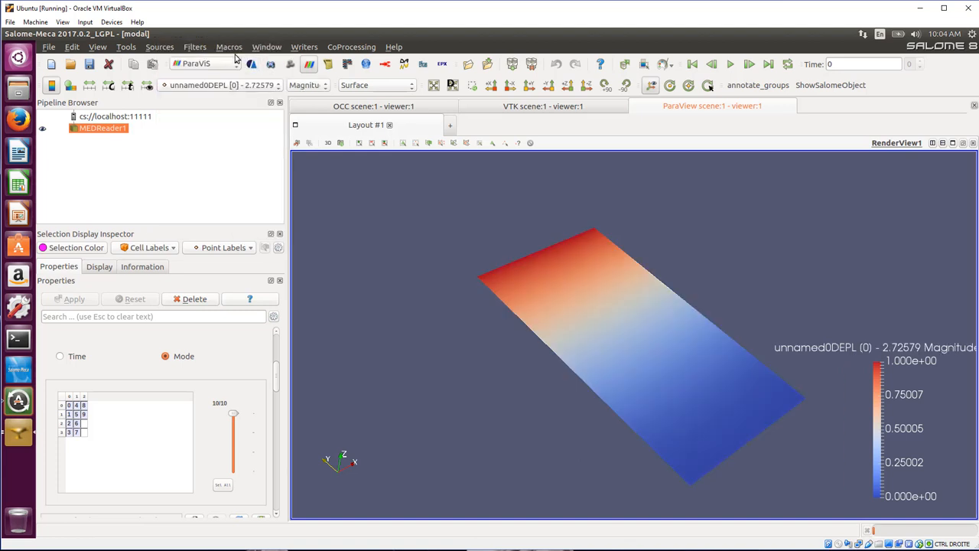
View the mode shapes by coloring the plate by unnamed0DEPL [1] - 11.8228, [2] - 17.0221 and [3] - 38.3787 in turn.
left_click(229, 61)
left_click(148, 166)
left_click(237, 87)
left_click(240, 100)
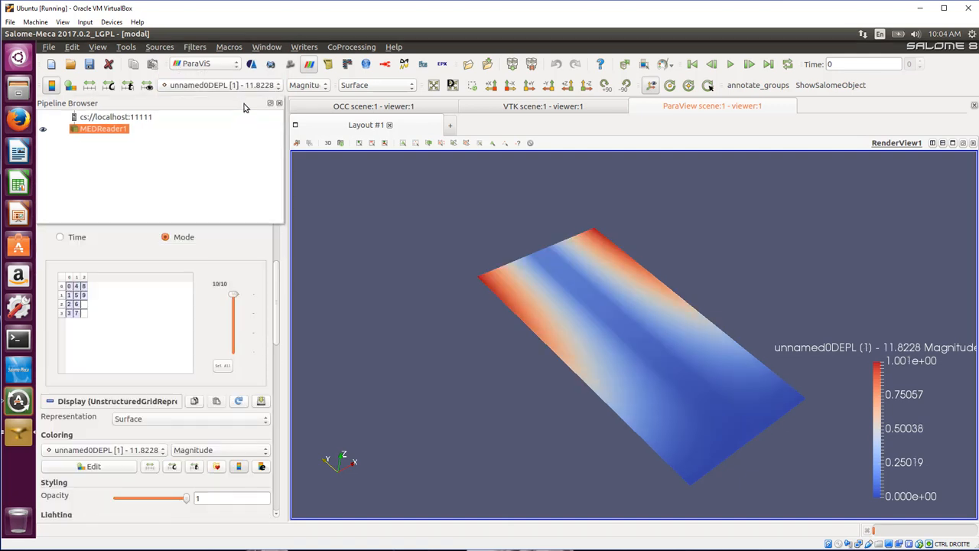
left_click(226, 87)
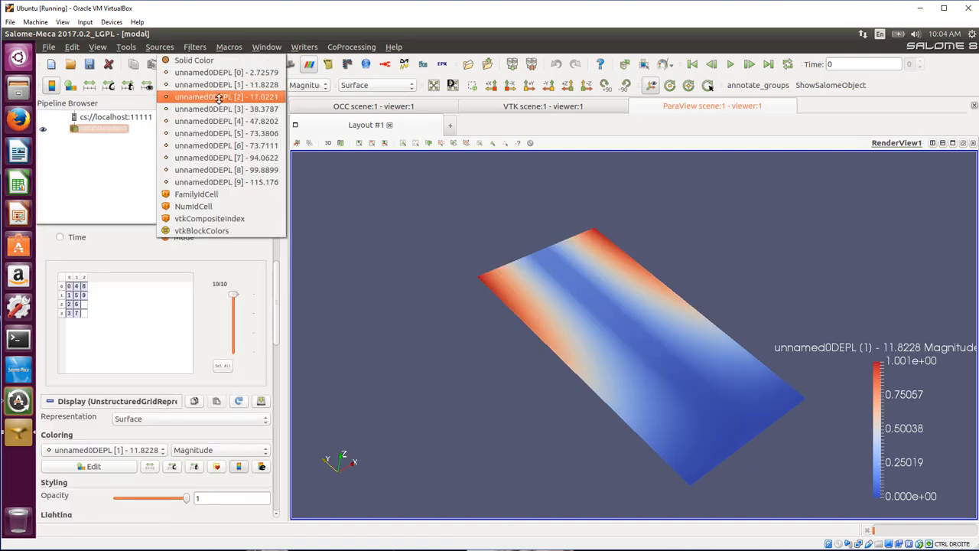
left_click(222, 98)
left_click(227, 87)
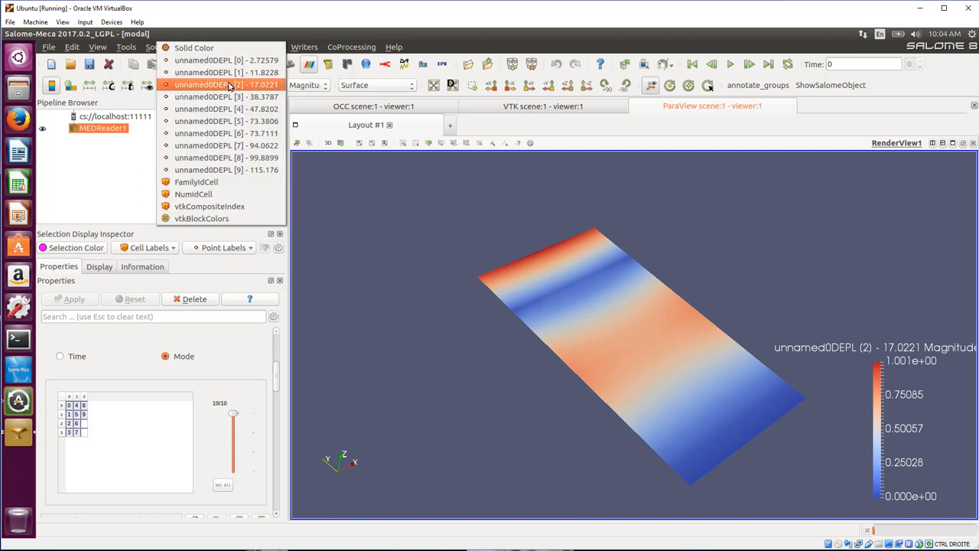
left_click(223, 97)
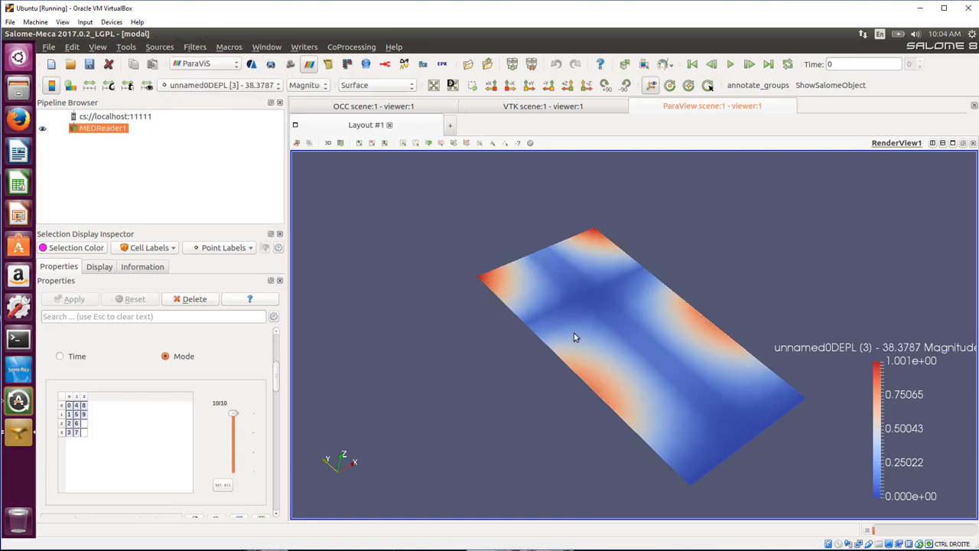
left_click_drag(623, 335, 665, 325)
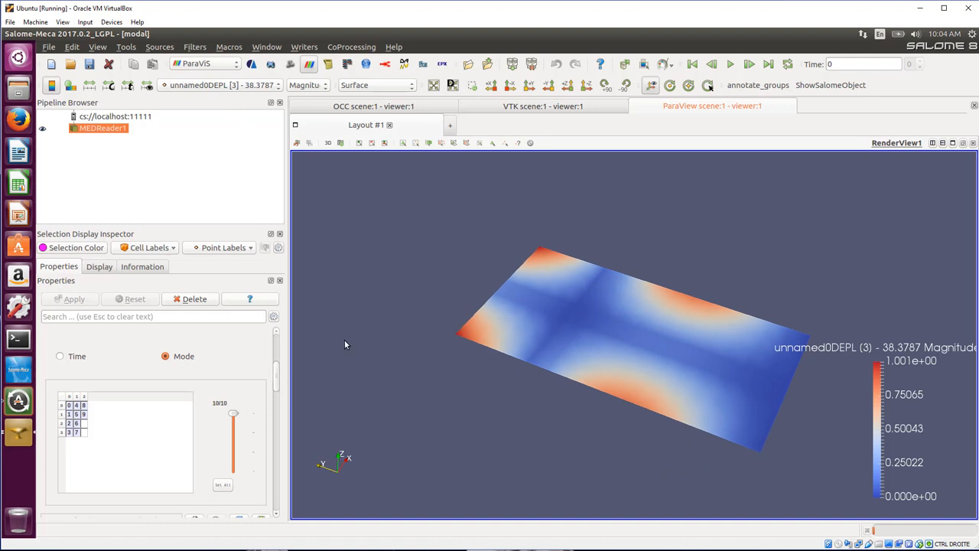
Enable GenerateVectors for MEDReader1, apply it, and color the plate by unnamed0DEPL [0] - 2.72579_Vector.
scroll(277, 368, "up", 4)
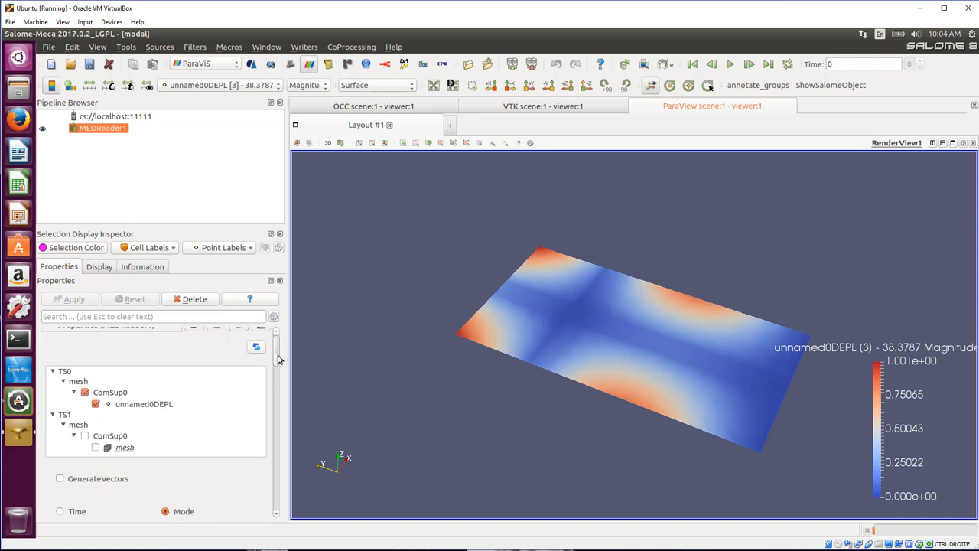
scroll(279, 365, "down", 2)
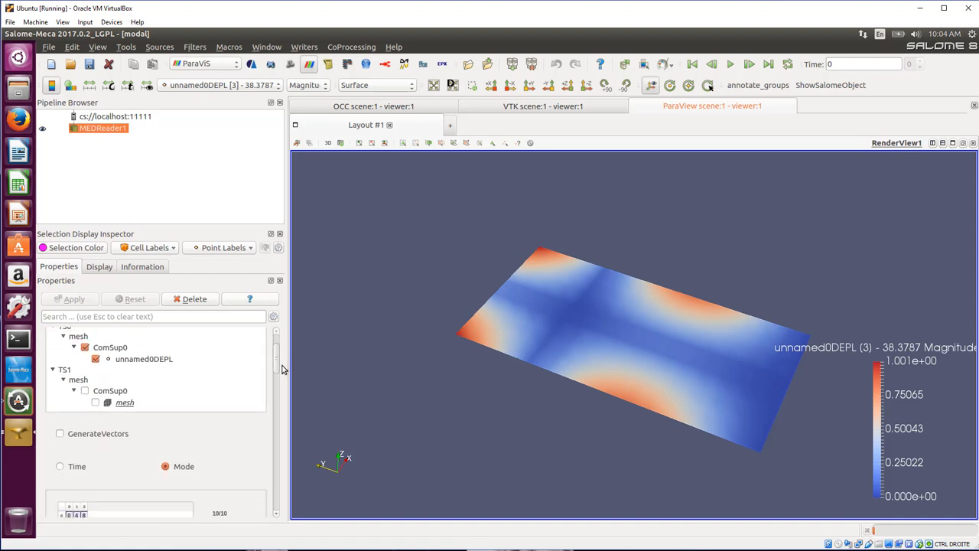
left_click(59, 433)
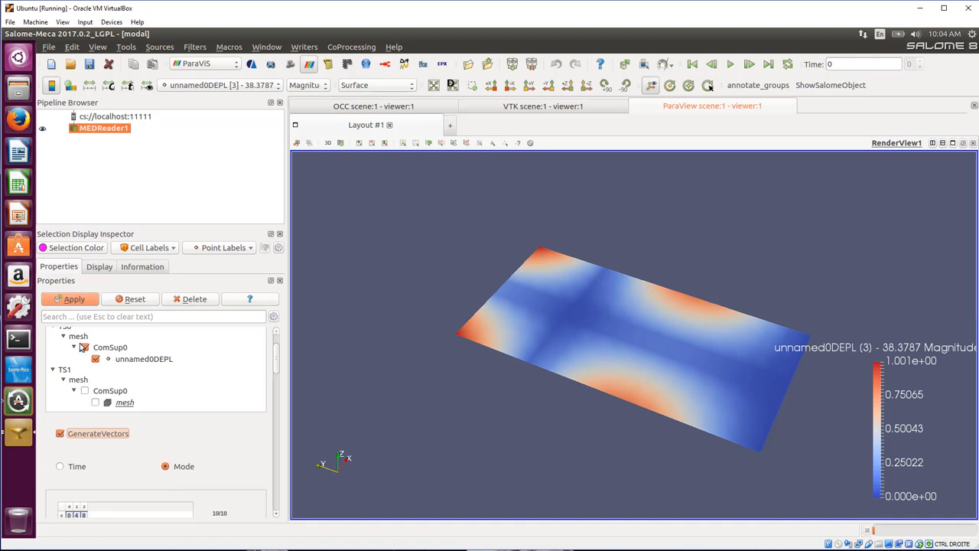
left_click(69, 299)
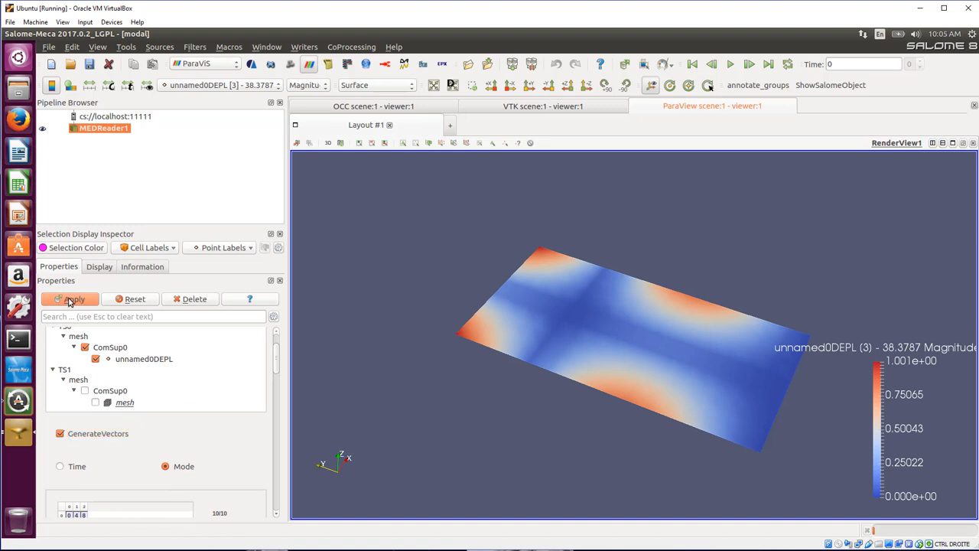
left_click(235, 85)
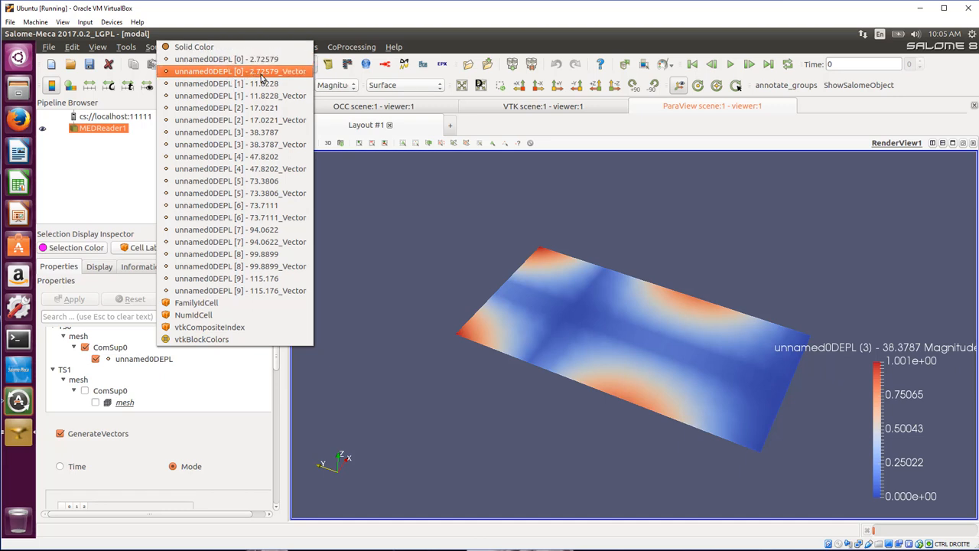
left_click(262, 75)
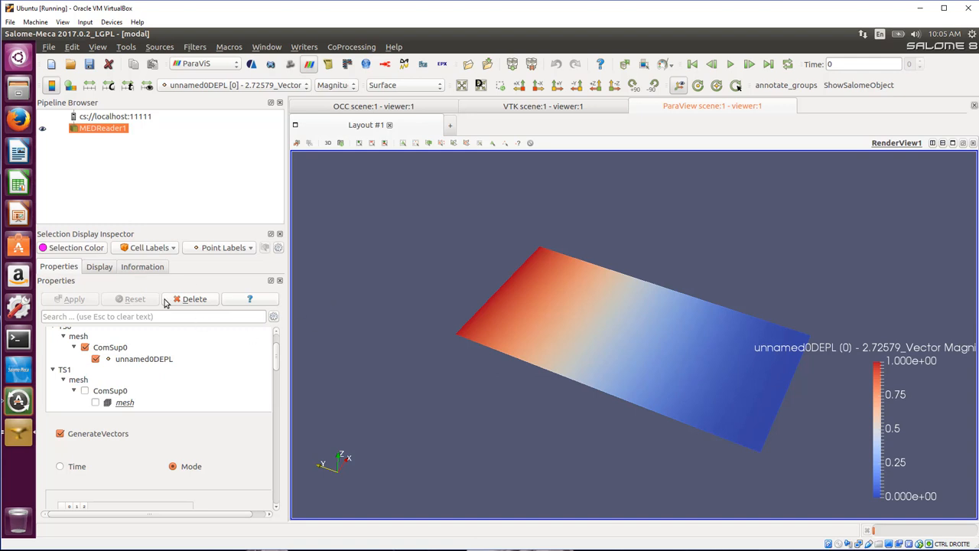
Add a Warp By Vector filter to MEDReader1 with a scale factor of 6.1 and apply it.
left_click(230, 49)
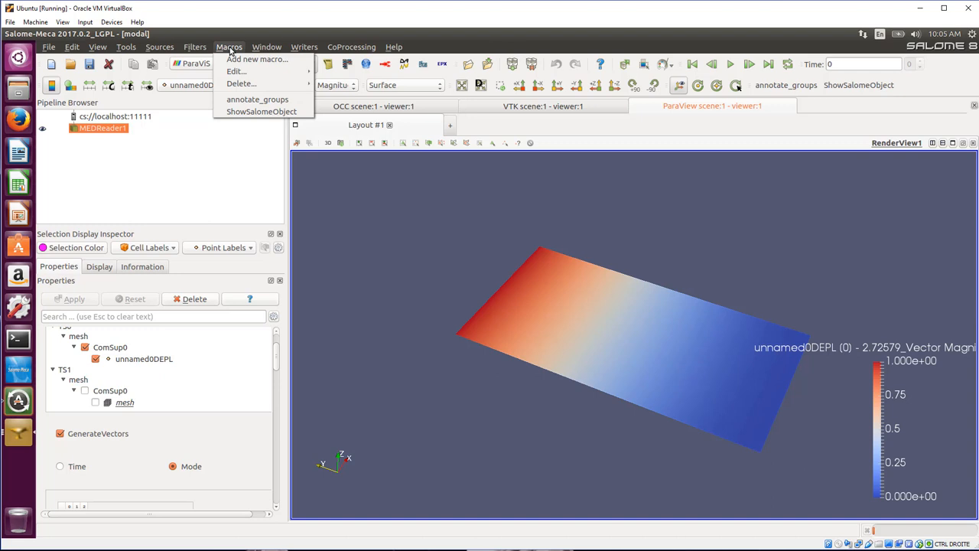
mouse_move(203, 49)
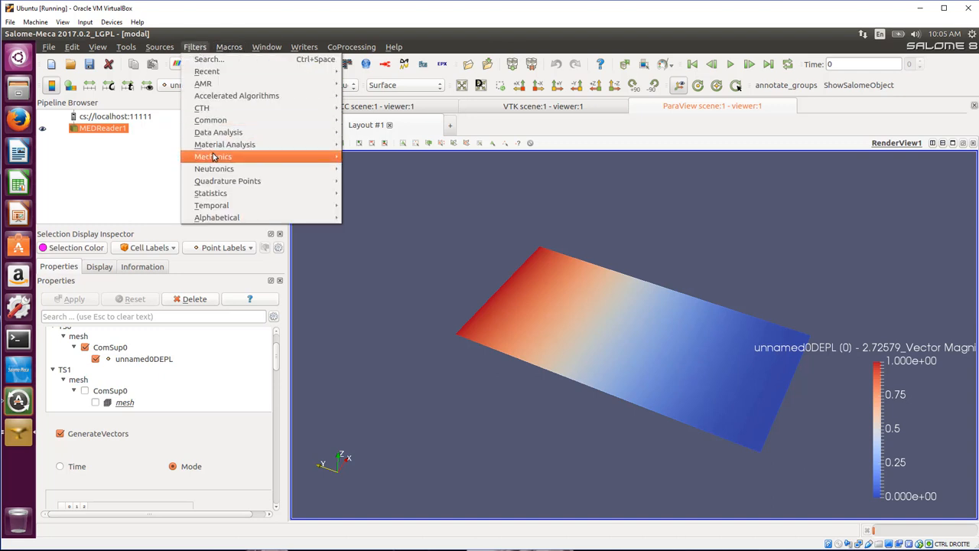
mouse_move(228, 123)
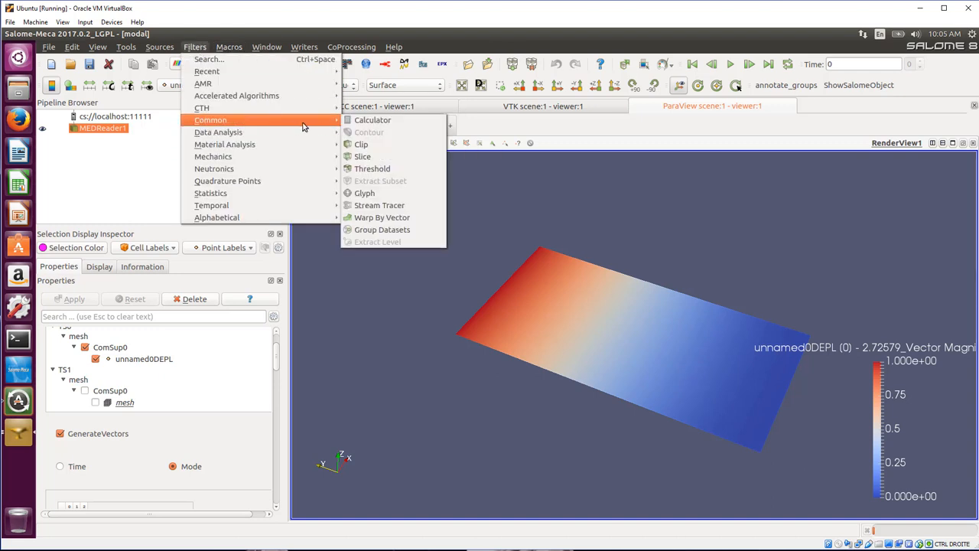
left_click(389, 219)
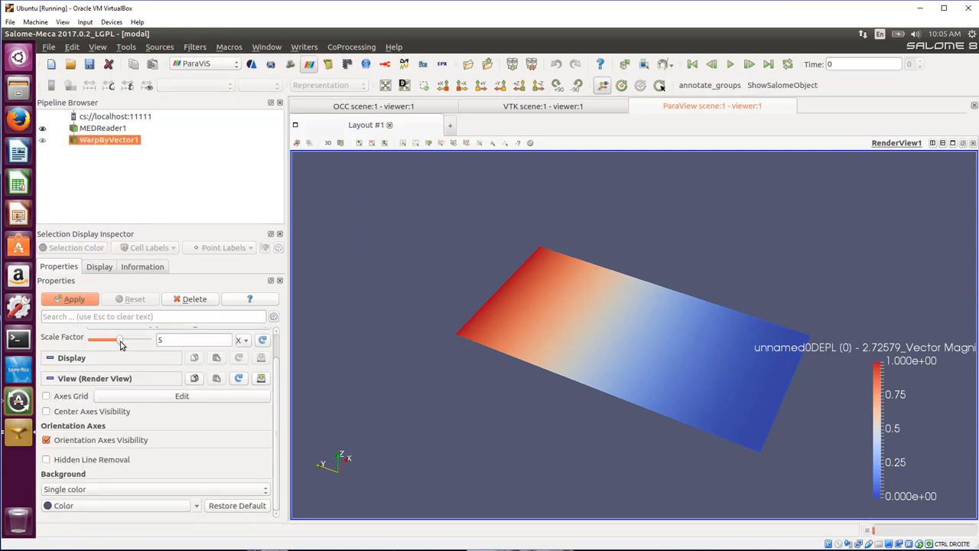
left_click_drag(120, 345, 127, 346)
left_click(74, 299)
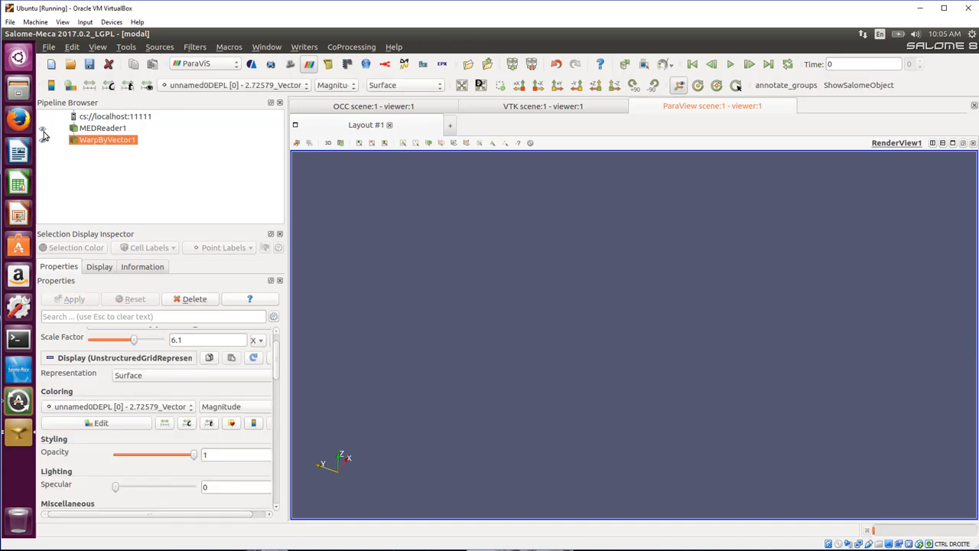
Show the undeformed MEDReader1 plate together with WarpByVector1 to compare the two shapes.
left_click(43, 127)
left_click(42, 140)
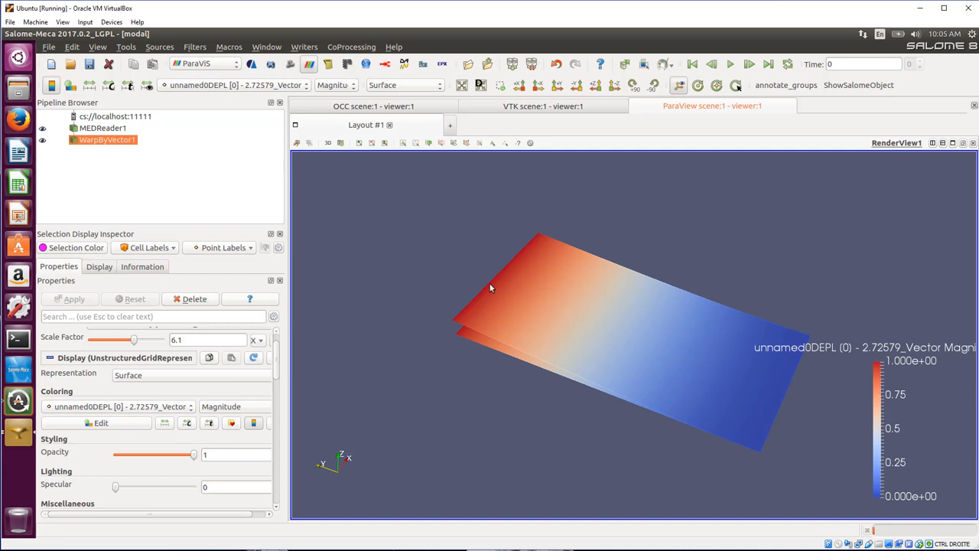
left_click_drag(525, 304, 515, 321)
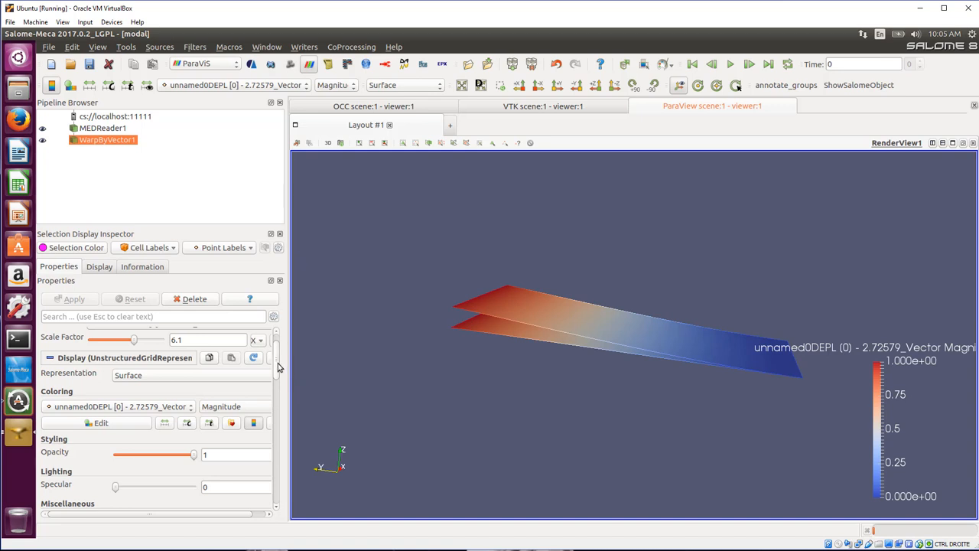
Set the WarpByVector1 vectors to unnamed0DEPL [1] - 11.8228_Vector and color it by unnamed0DEPL [1] - 11.8228.
left_click_drag(278, 368, 278, 352)
left_click(162, 352)
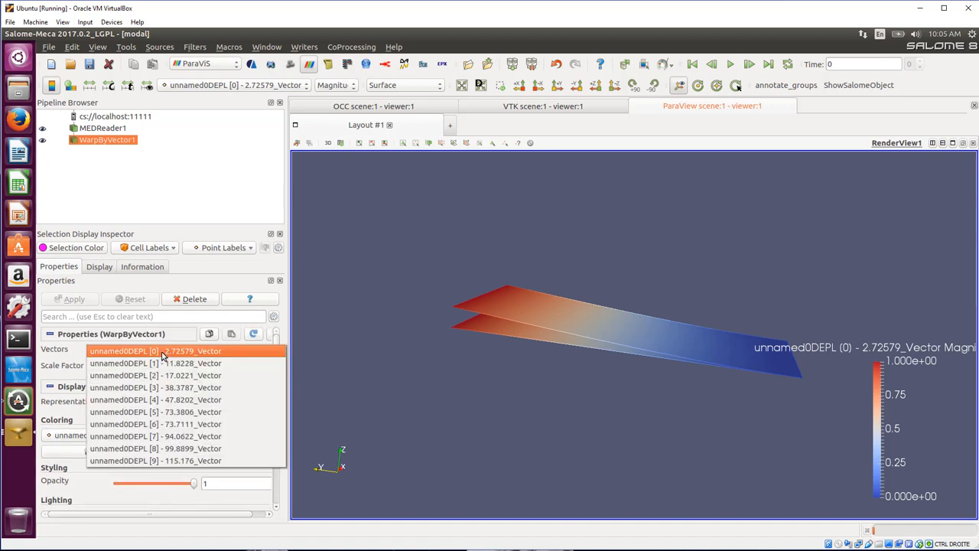
left_click(161, 364)
left_click(150, 436)
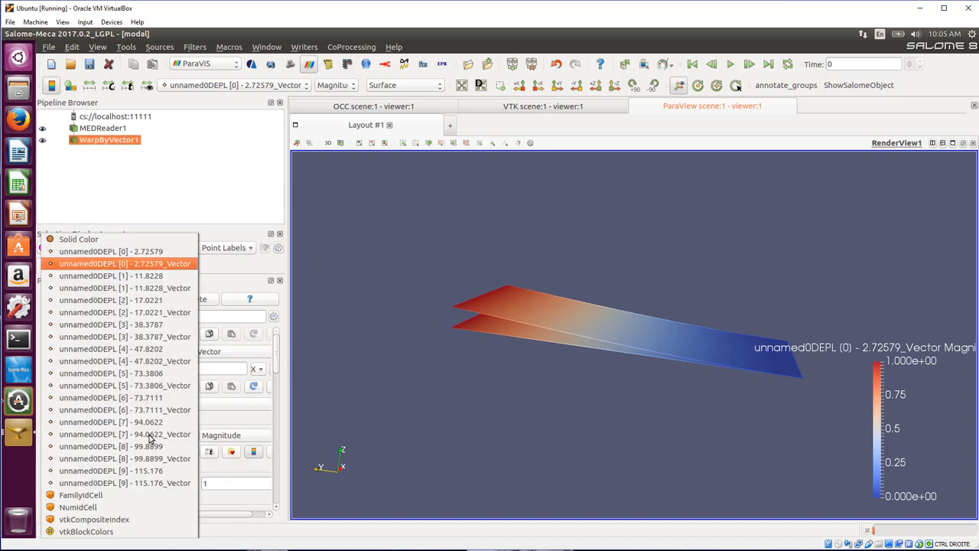
left_click(148, 276)
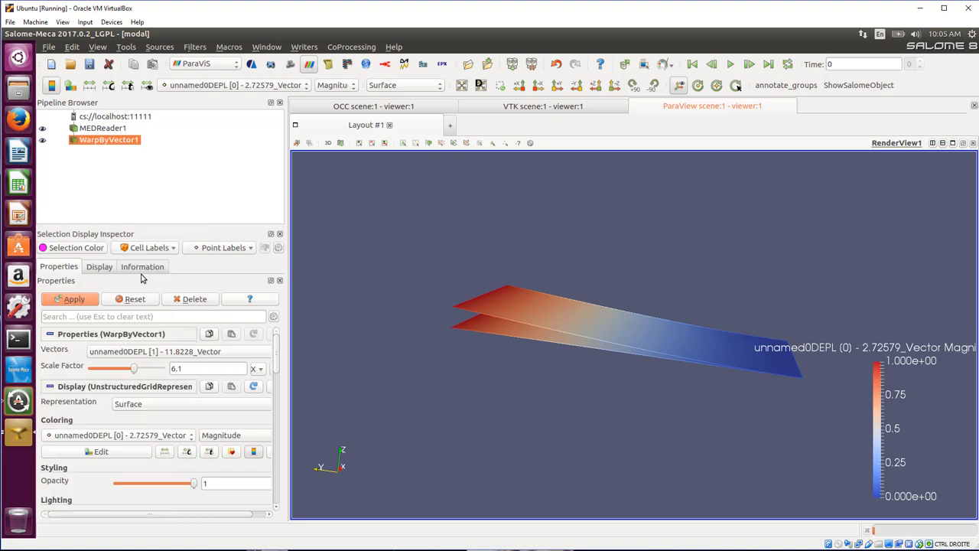
left_click(70, 298)
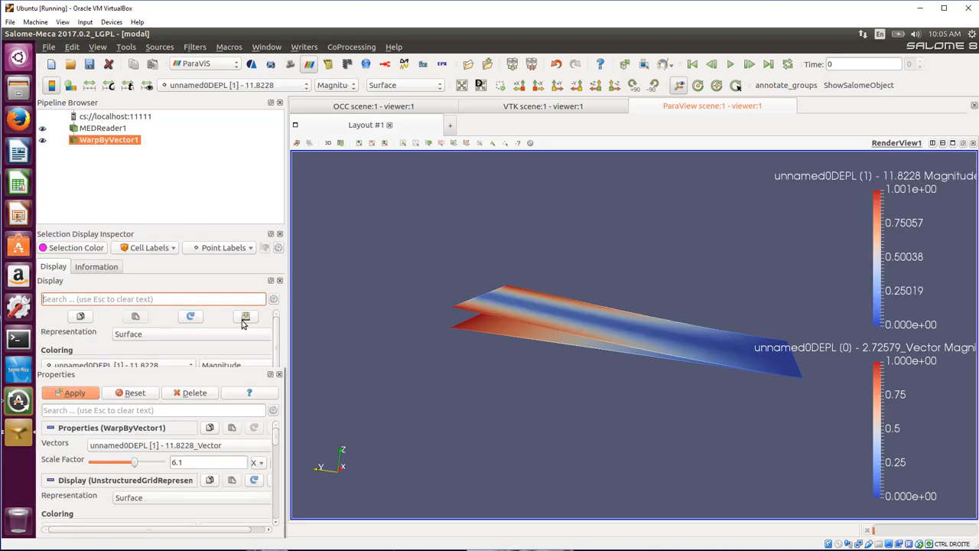
Change the WarpByVector1 coloring to unnamed0DEPL [1] - 11.8228_Vector and apply the filter changes.
mouse_move(276, 437)
left_mouse_down()
mouse_move(278, 446)
mouse_move(278, 419)
mouse_move(280, 444)
left_mouse_up()
scroll(280, 444, "down", 2)
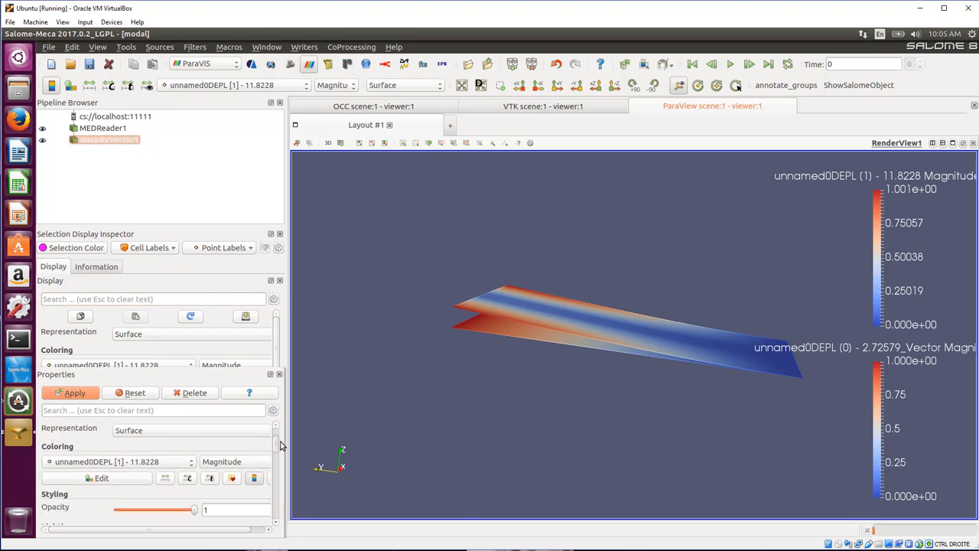
left_click(153, 472)
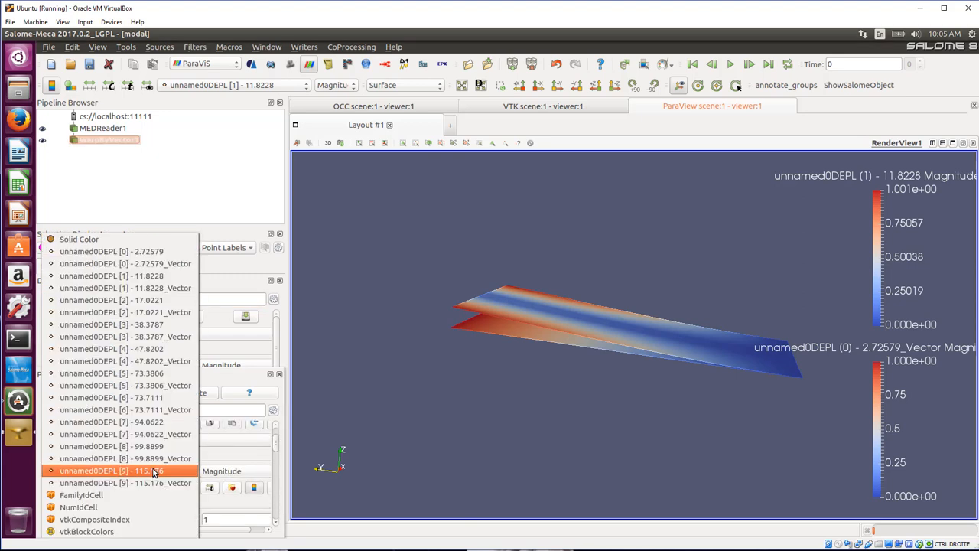
left_click(161, 287)
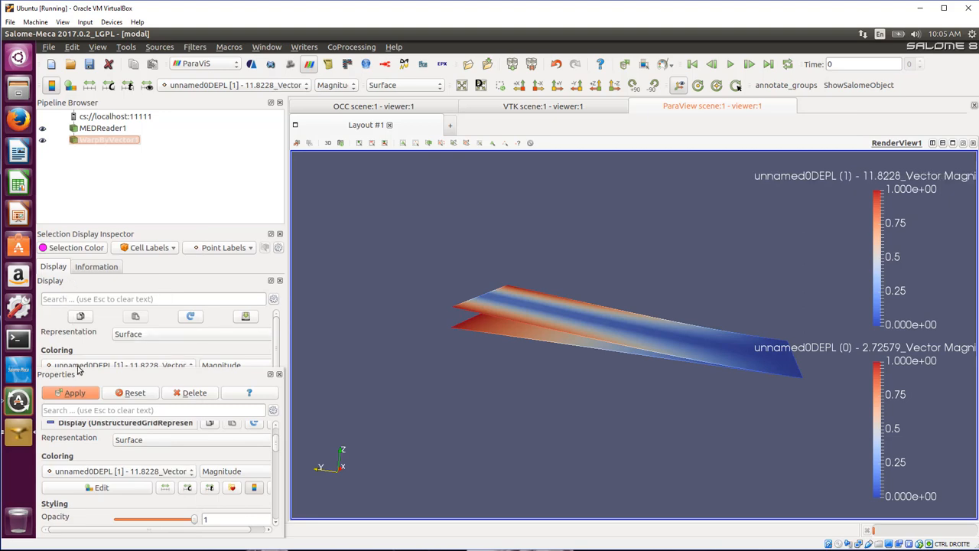
left_click(75, 393)
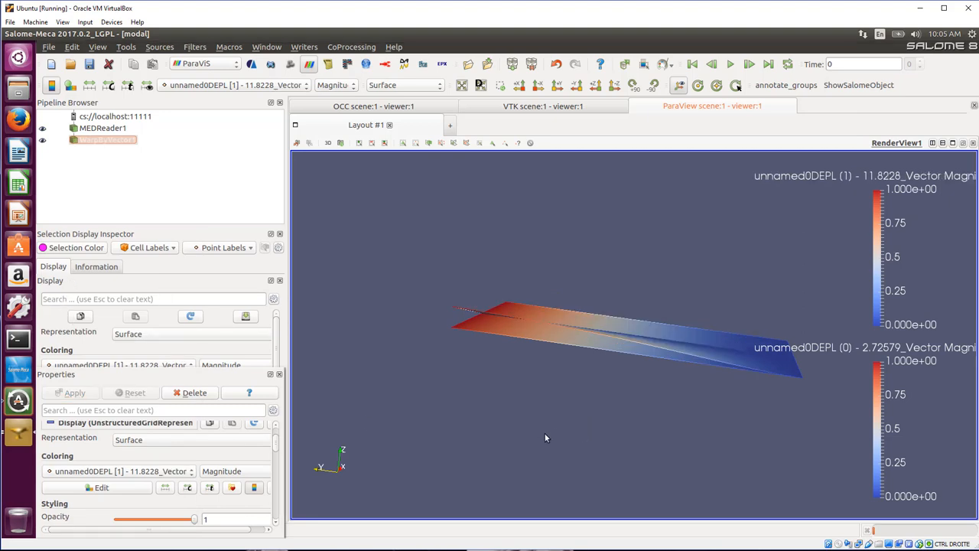
Hide the undeformed MEDReader1 plate and inspect the WarpByVector1 shape on its own from different angles.
mouse_move(544, 437)
left_mouse_down()
mouse_move(507, 466)
mouse_move(562, 440)
left_mouse_up()
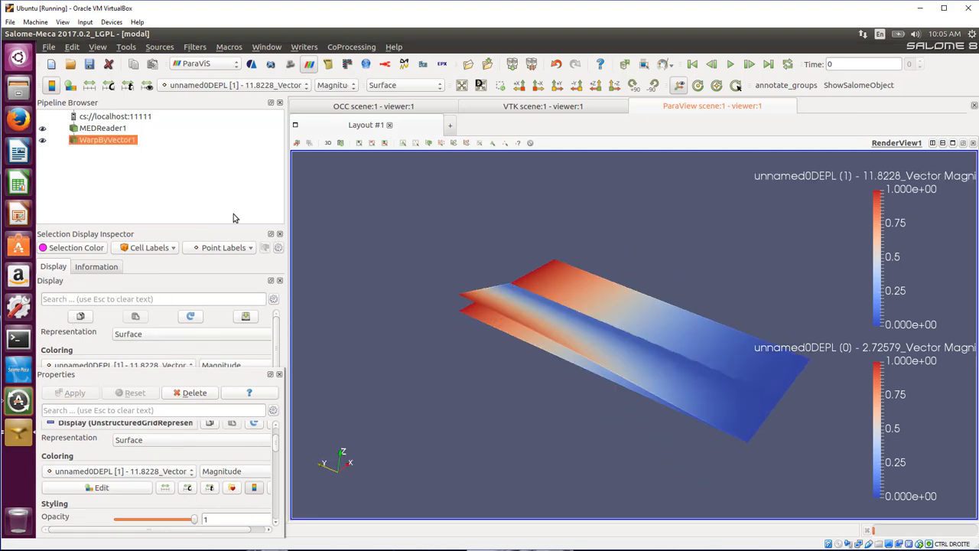
left_click(42, 128)
left_click_drag(632, 399, 541, 274)
left_click_drag(401, 322, 562, 299)
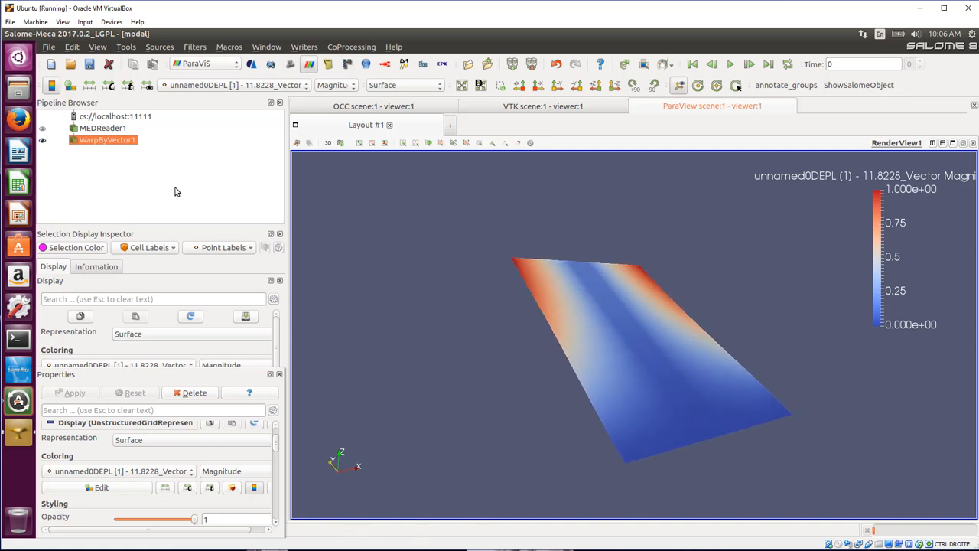
Show the Animation View and enlarge it so its tracks and settings fit.
left_click(98, 48)
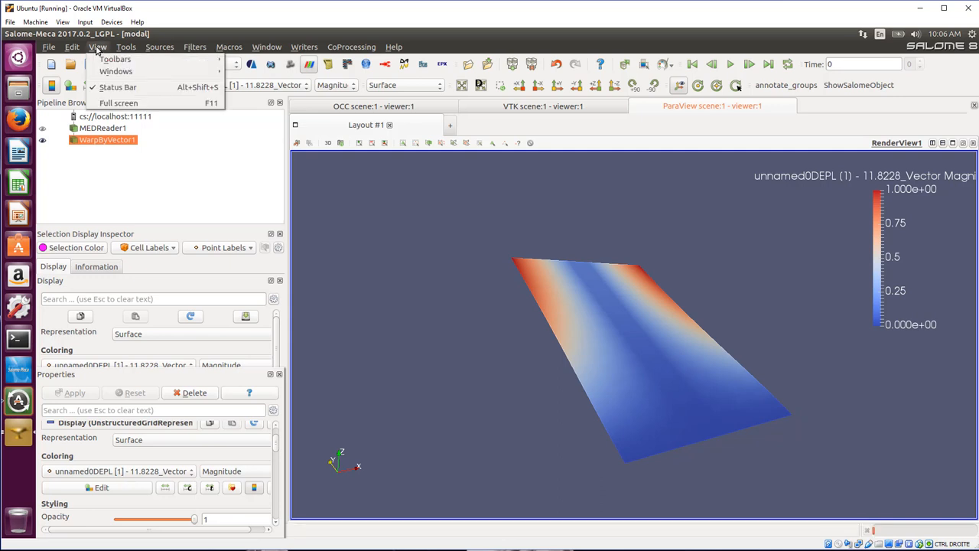
mouse_move(108, 72)
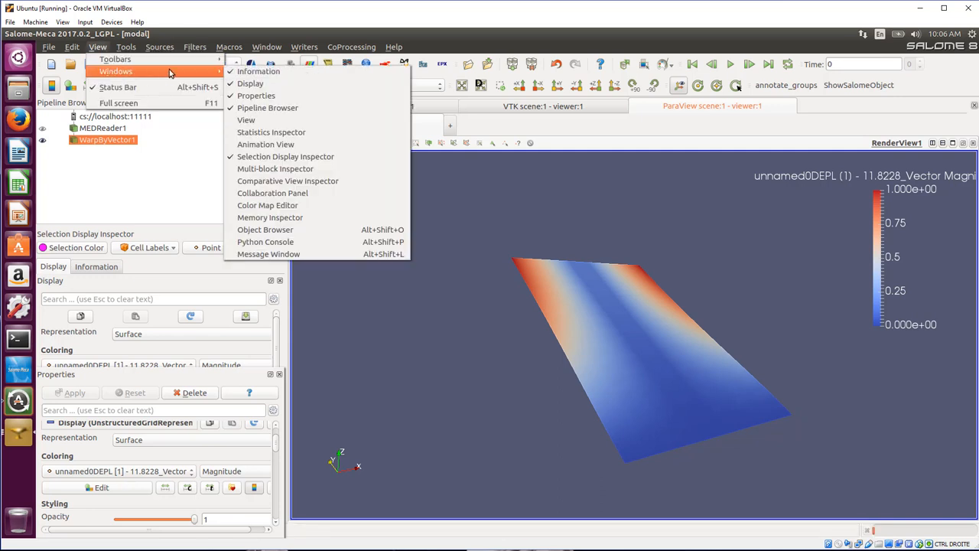
left_click(266, 143)
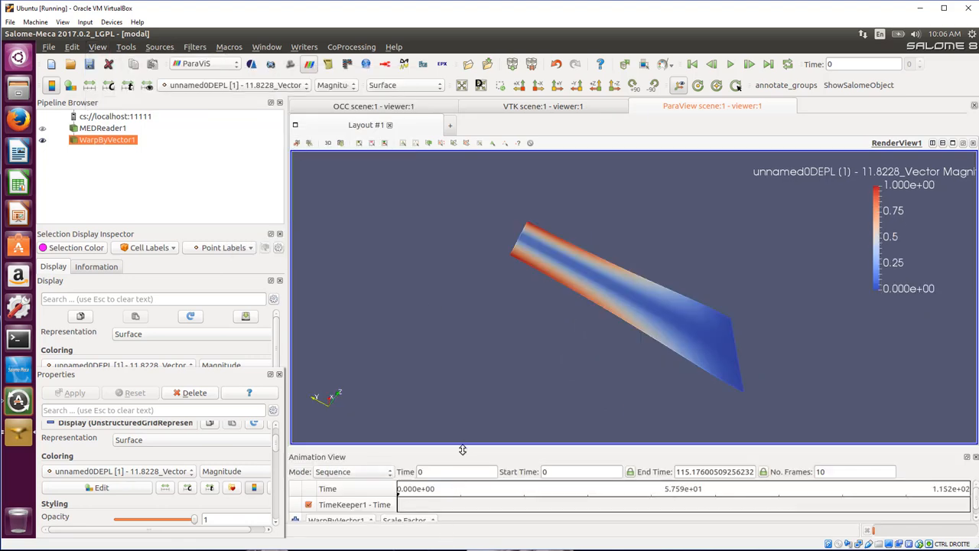
left_click_drag(462, 446, 457, 416)
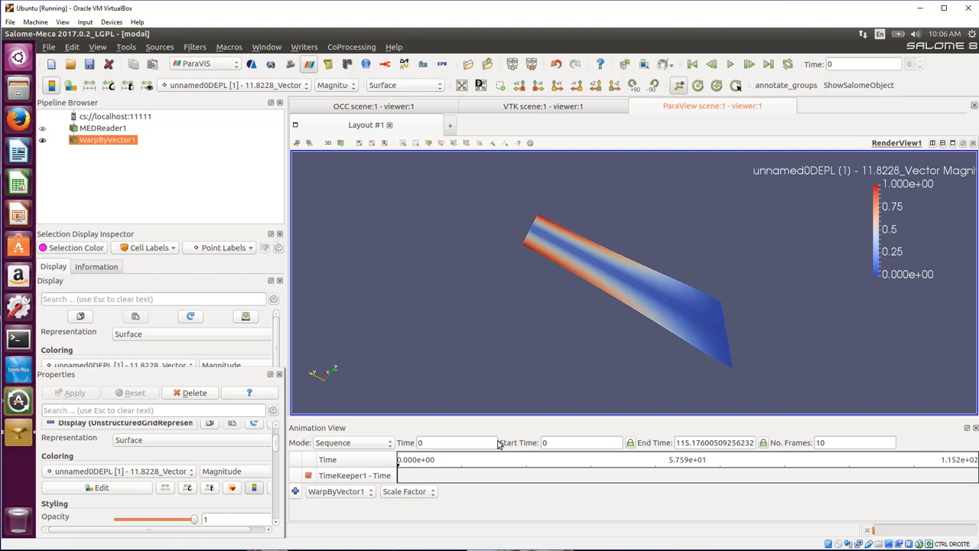
Add a Normal modes animation (real) filter to MEDReader1 and display only its result, hiding WarpByVector1 and the reader.
left_click(42, 140)
left_click(42, 129)
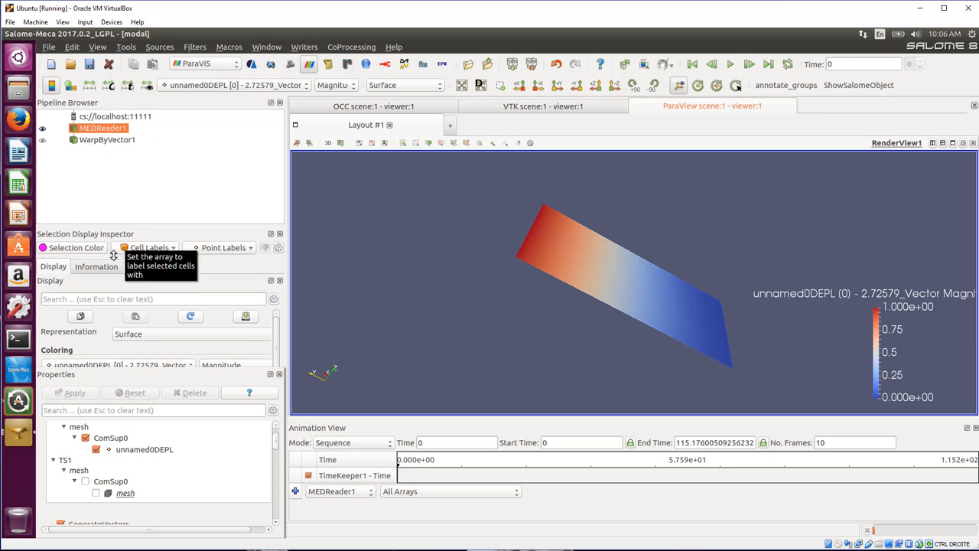
left_click(196, 47)
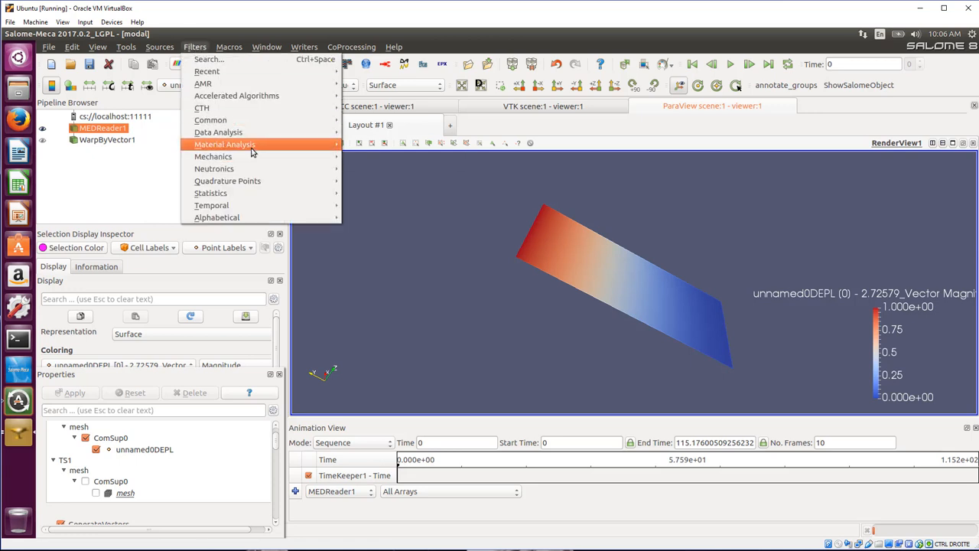
mouse_move(247, 157)
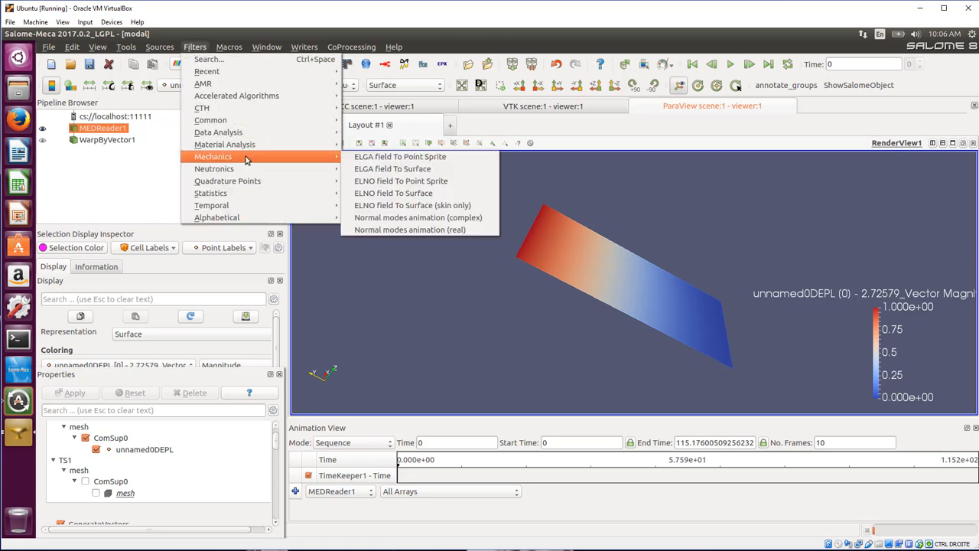
left_click(421, 230)
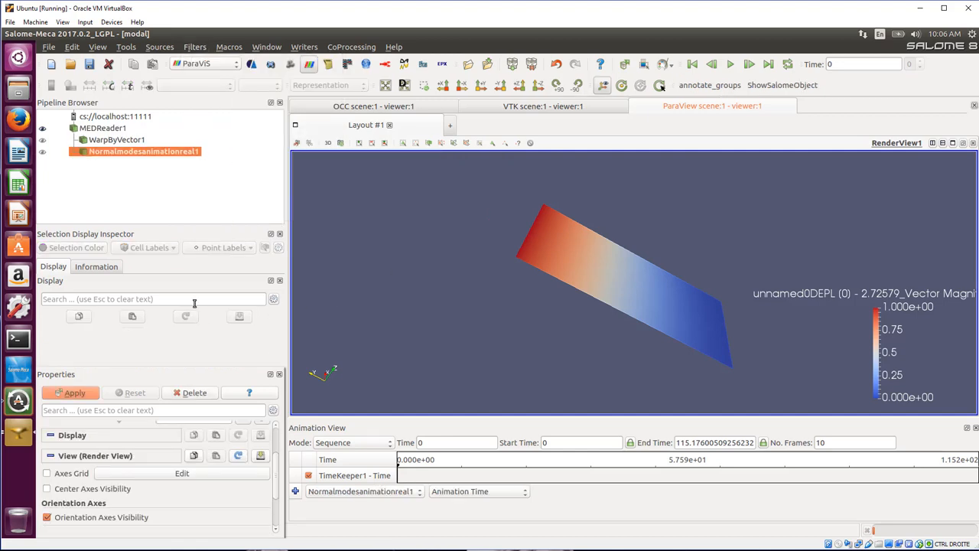
left_click(42, 129)
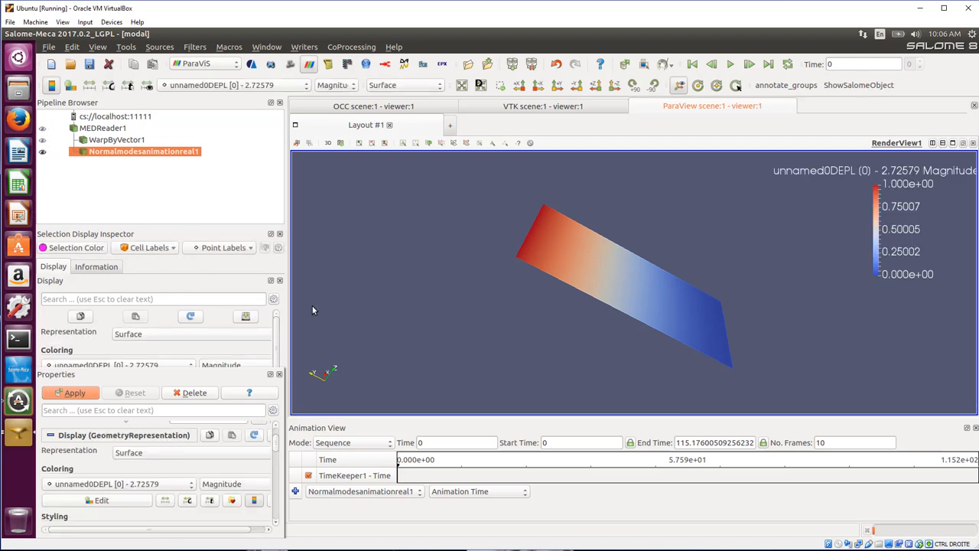
Add an Animation Time track for Normalmodesanimationreal1 and play the animation in a loop.
left_click(295, 492)
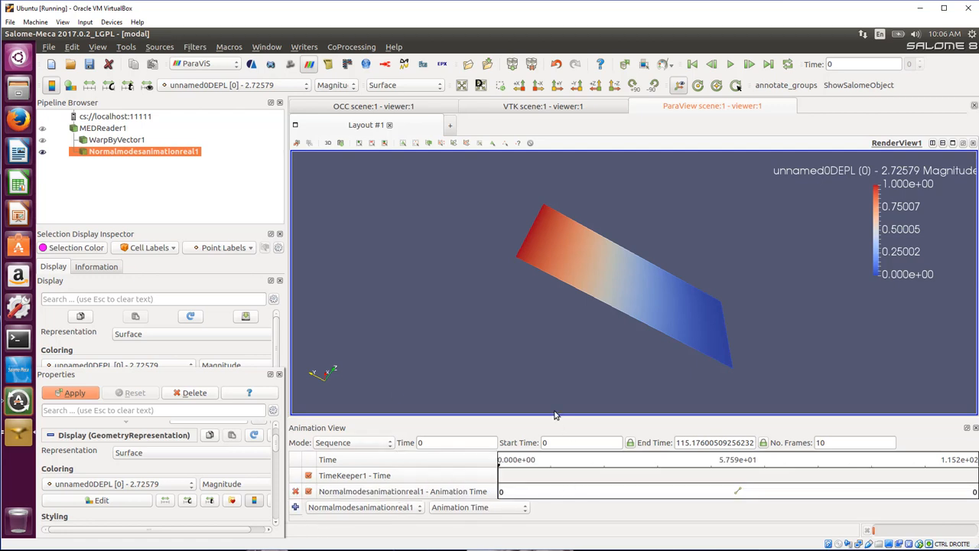
left_click_drag(643, 316, 529, 279)
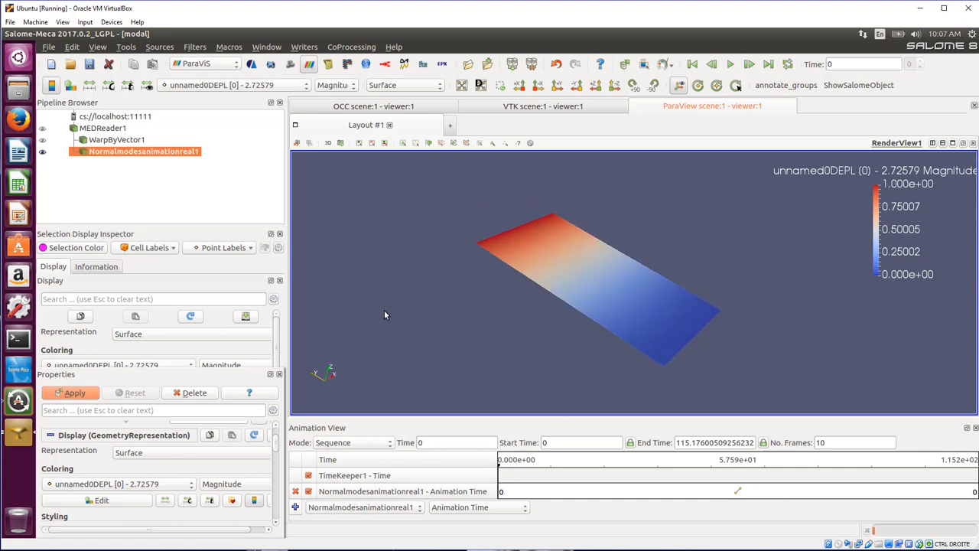
left_click(730, 65)
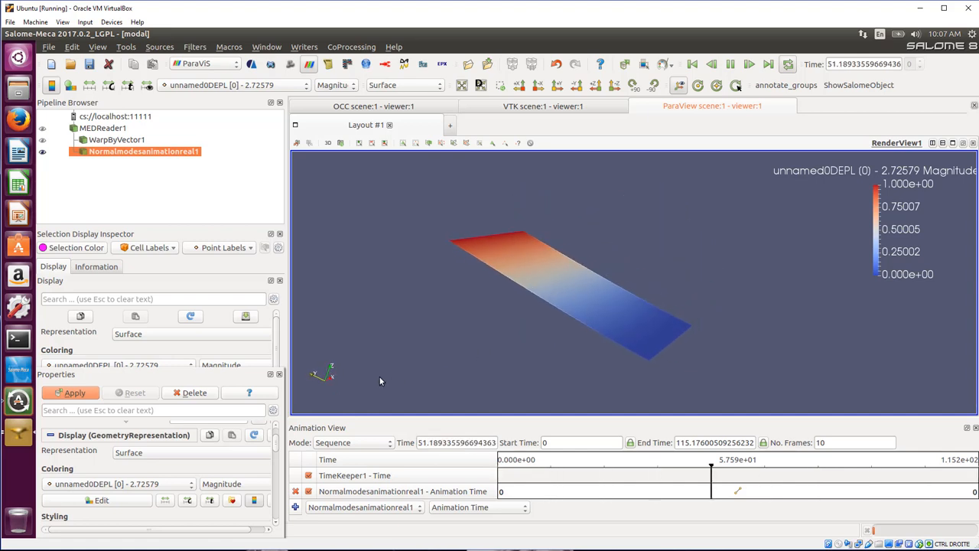
Color the Normalmodesanimationreal1 result by unnamed0DEPL [1] - 11.8228_Vector.
left_click(230, 85)
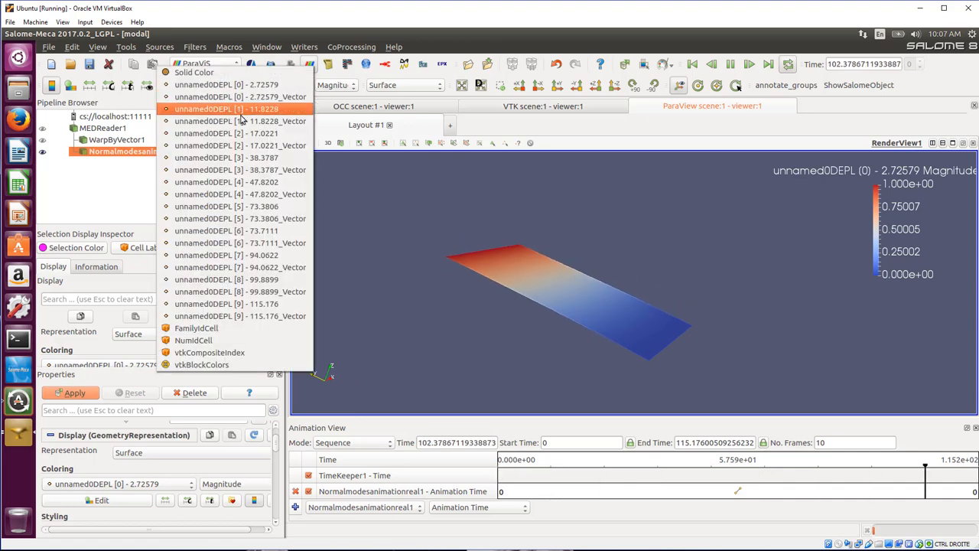
left_click(245, 121)
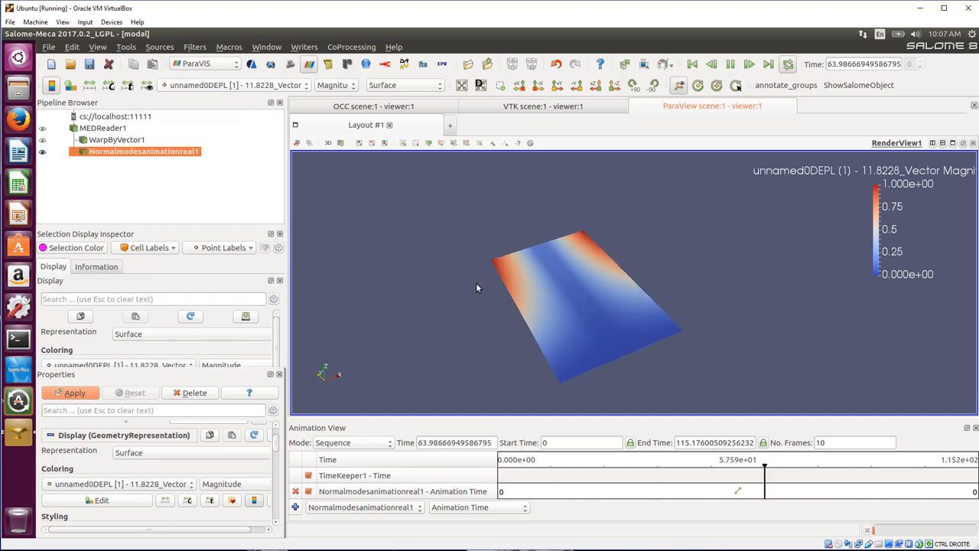
left_click_drag(477, 265, 568, 294)
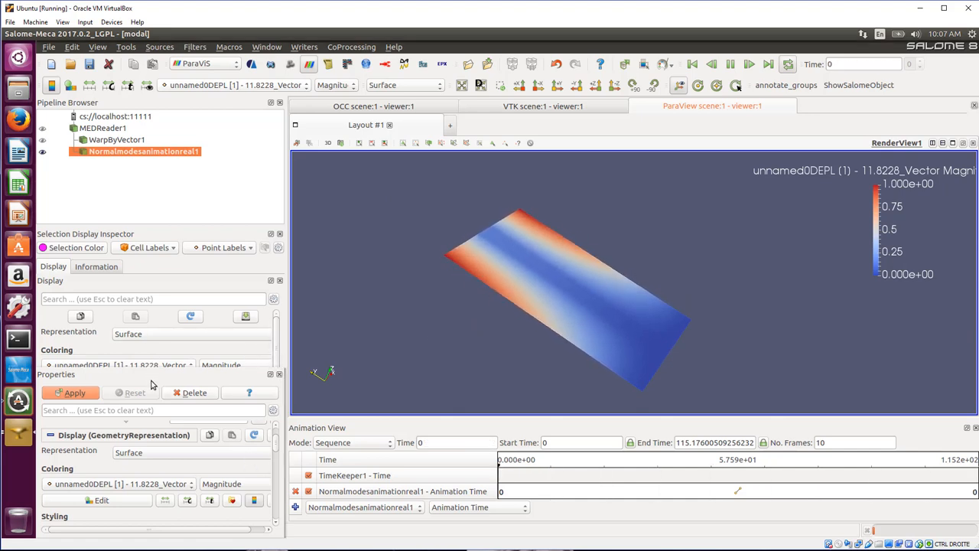
Dock the filter properties with the Display and Information views, then set Mode Array Selection to unnamed0DEPL [1] - 11.8228 and apply it.
left_click_drag(149, 377, 164, 283)
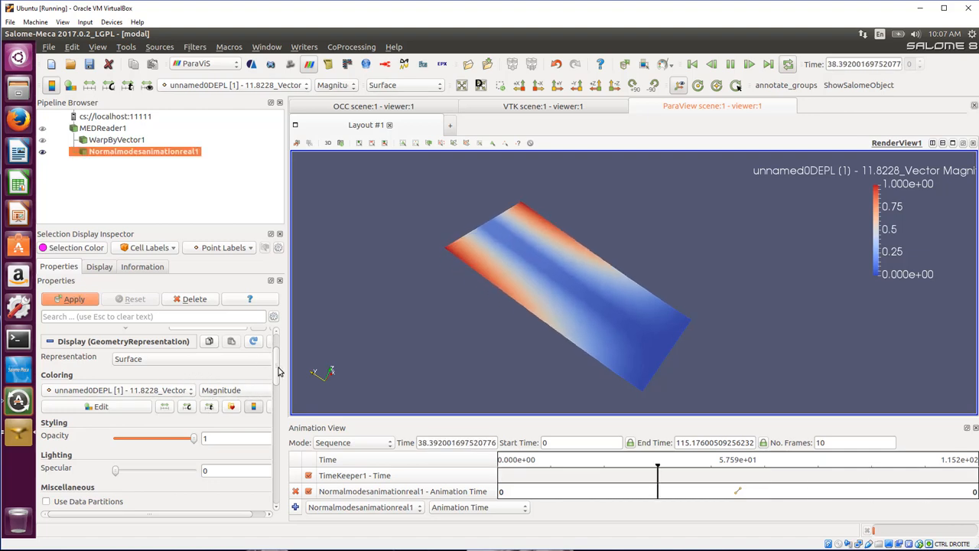
scroll(279, 360, "up", 3)
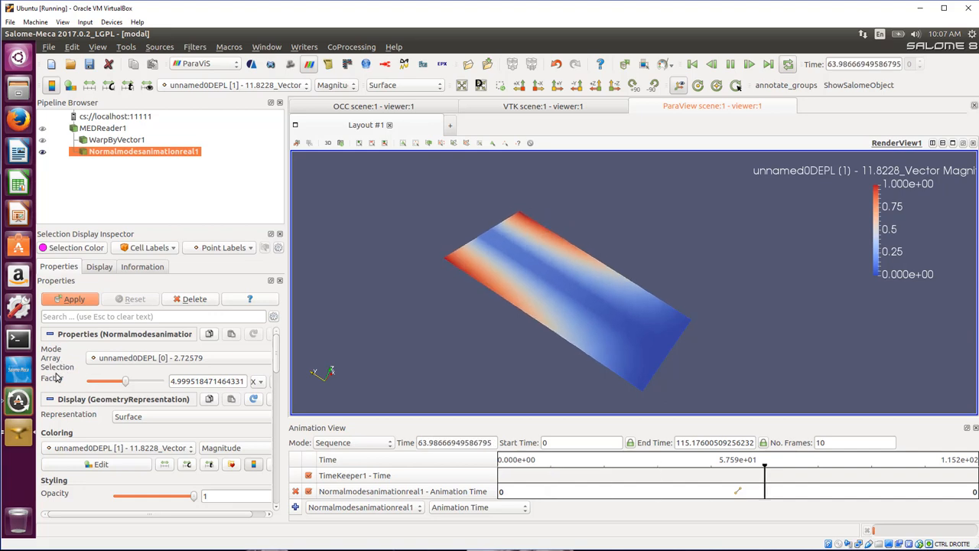
left_click(107, 357)
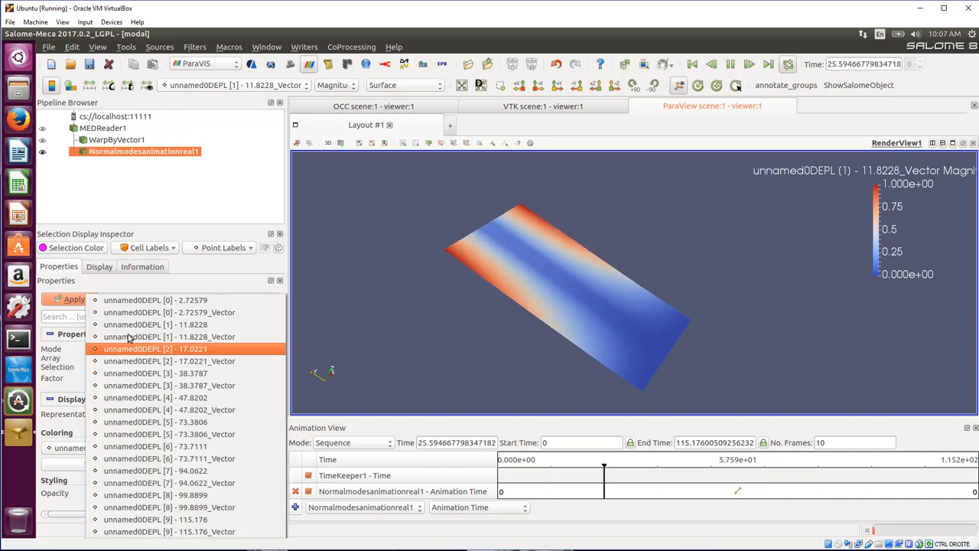
left_click(132, 324)
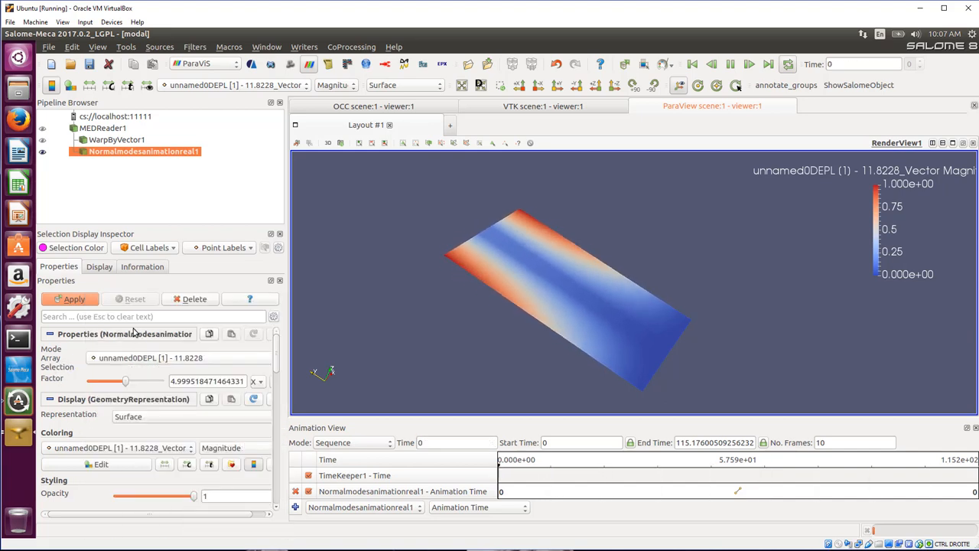
left_click(74, 301)
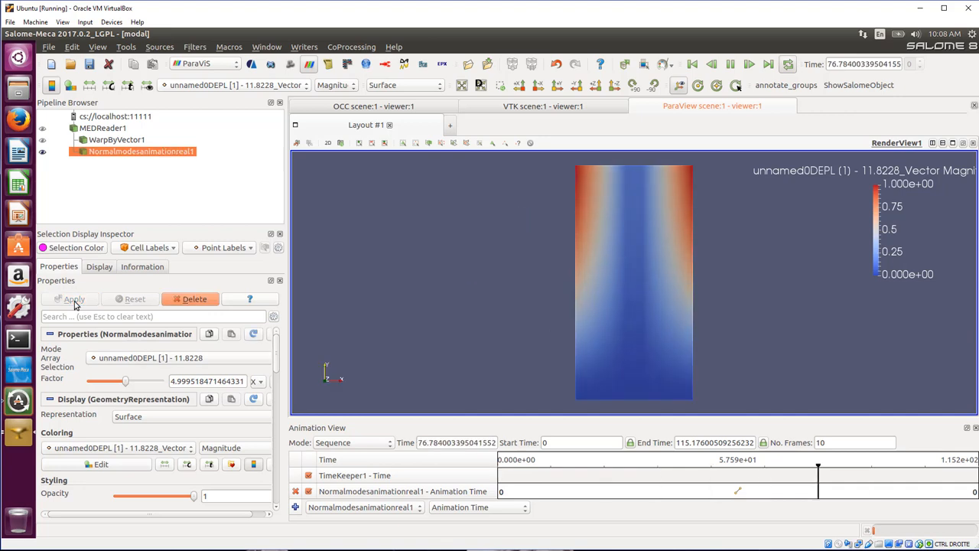
Change the filter's Mode Array Selection to unnamed0DEPL [1] - 11.8228_Vector and apply it, keeping the same vector coloring.
left_click(152, 452)
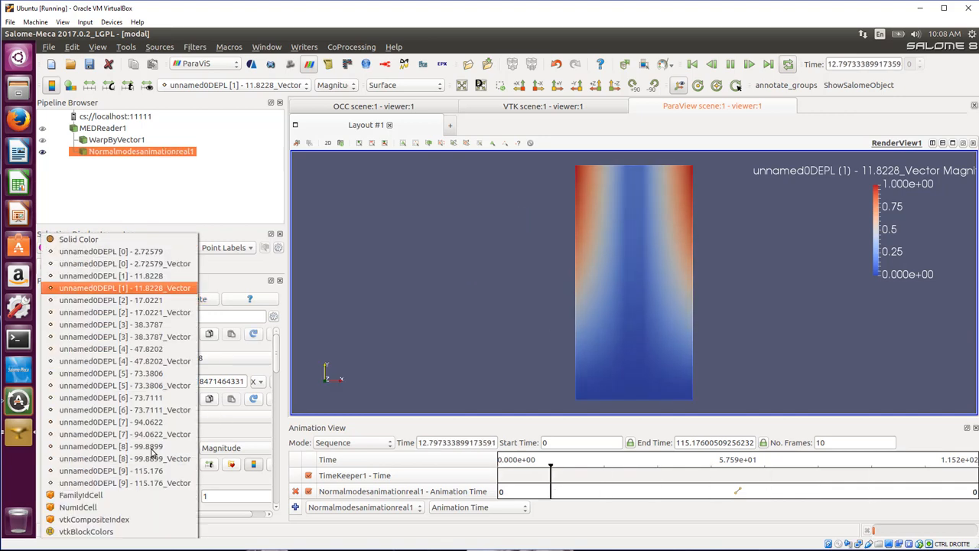
left_click(175, 290)
left_click(225, 357)
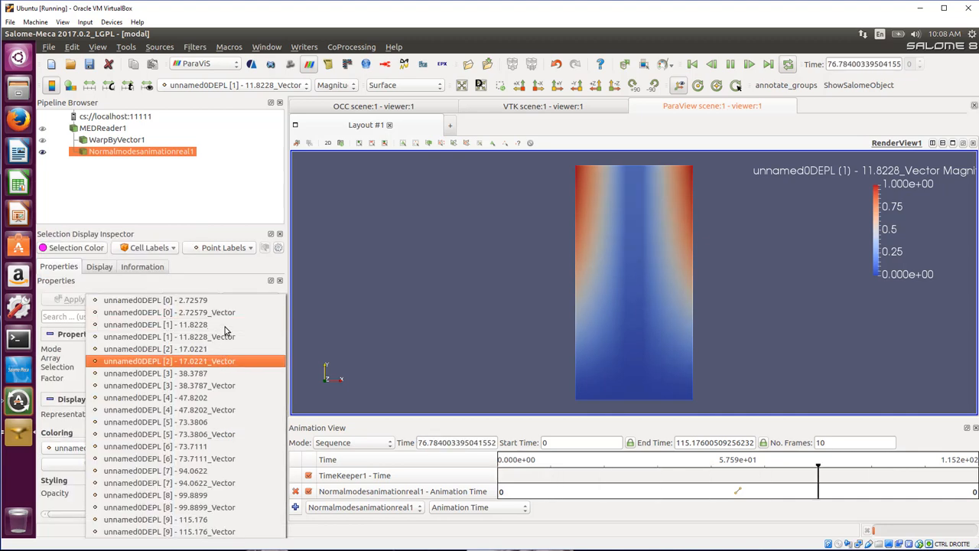
left_click(215, 337)
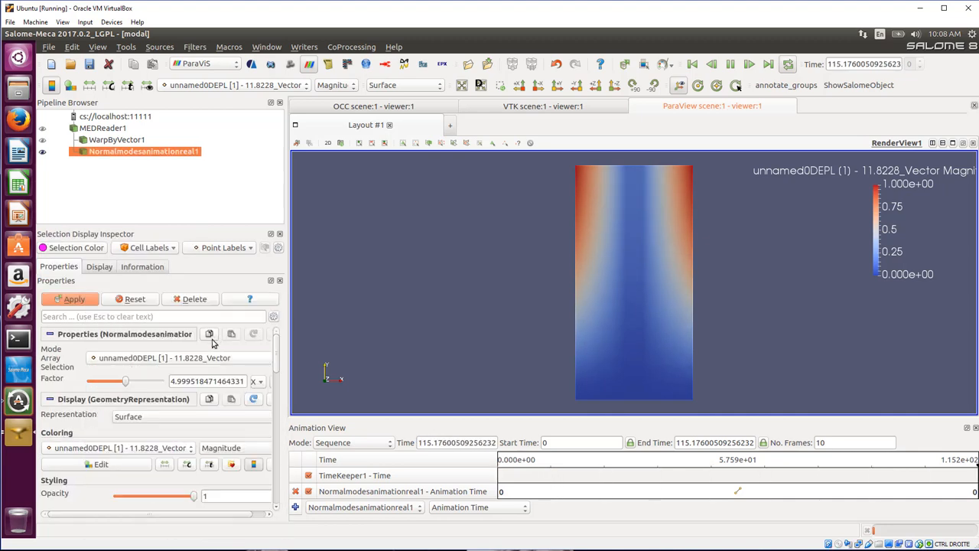
left_click(62, 301)
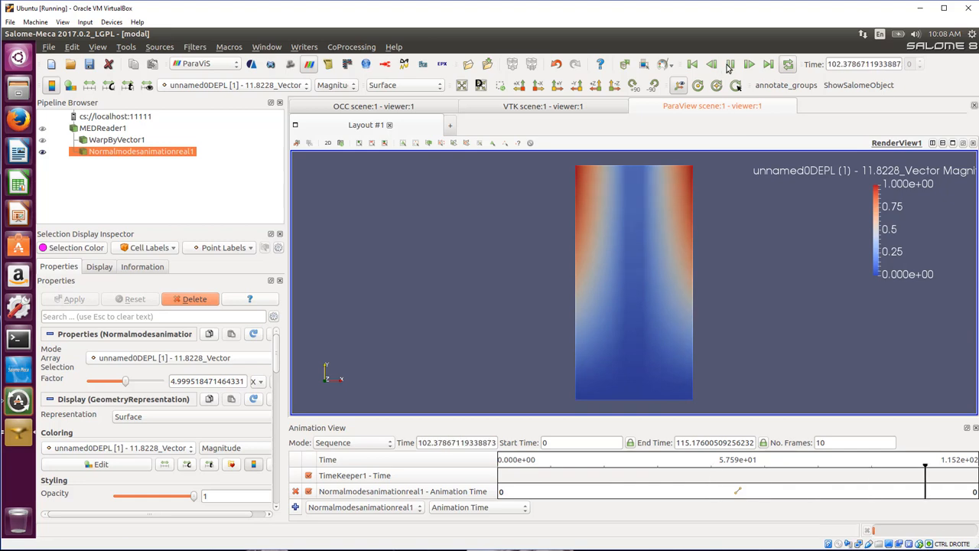
Pause the animation, turn the plate to an oblique side view, and resume playback to watch the mode's motion.
left_click(731, 65)
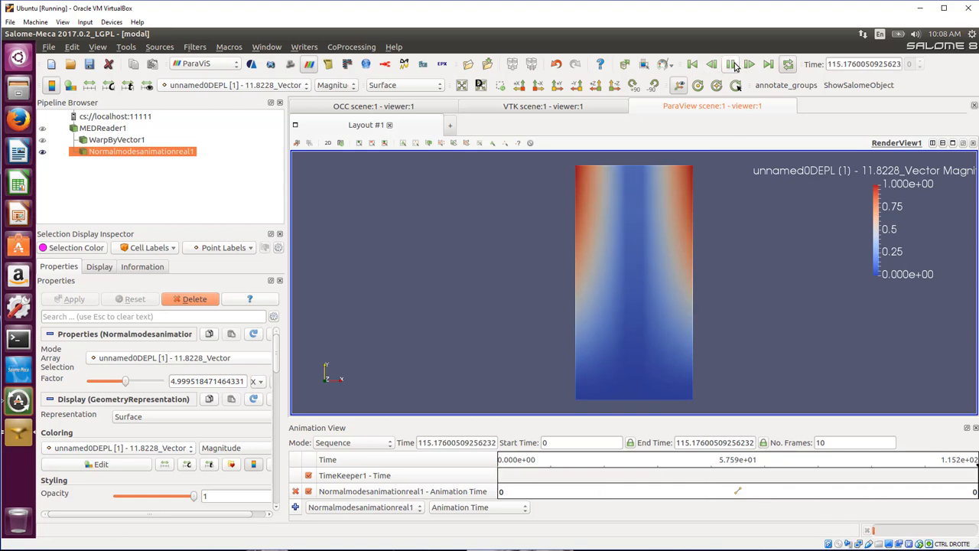
left_click(732, 65)
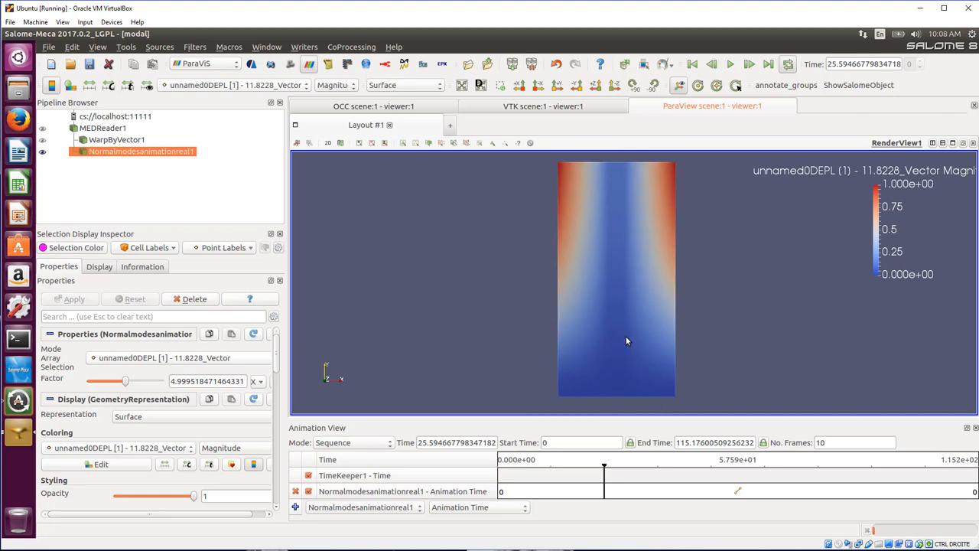
left_click_drag(619, 357, 577, 247)
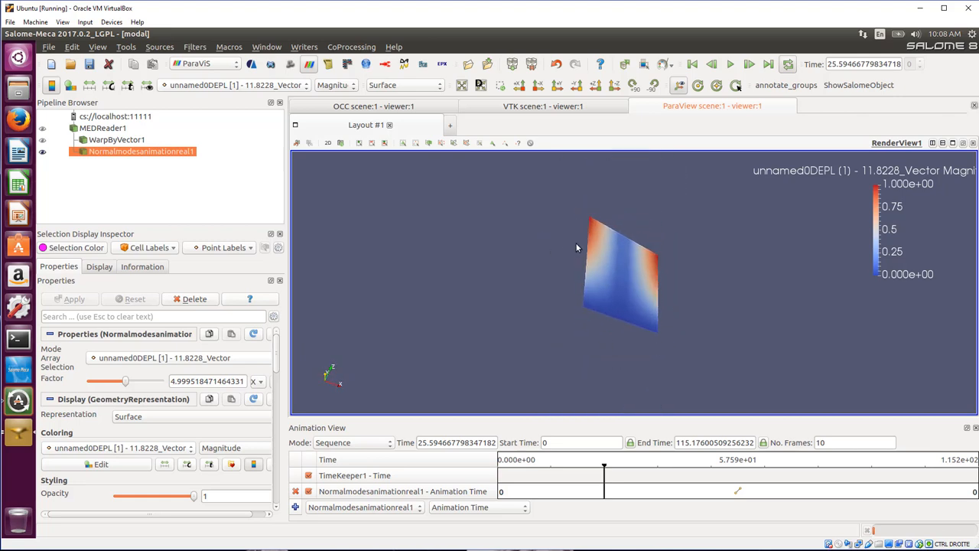
left_click(731, 65)
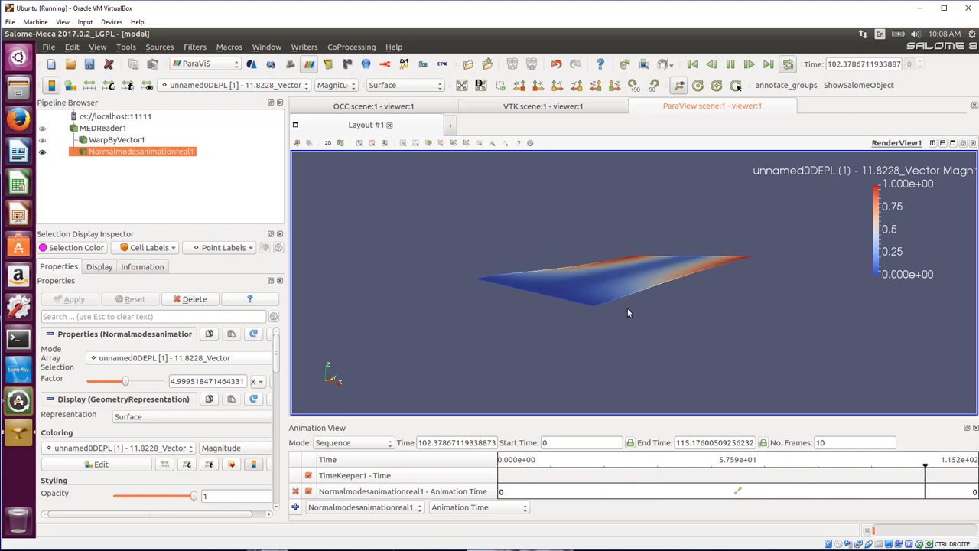
Turn on the Axes Grid around the animated plate in the render view settings.
left_click_drag(277, 363, 282, 454)
right_click(274, 431)
left_click(277, 416)
scroll(84, 382, "up", 6)
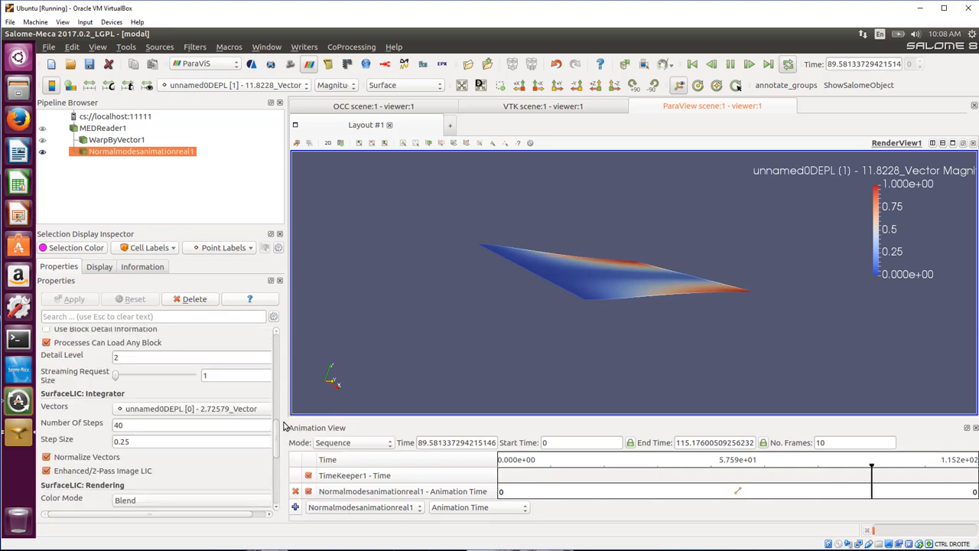
left_click(83, 376)
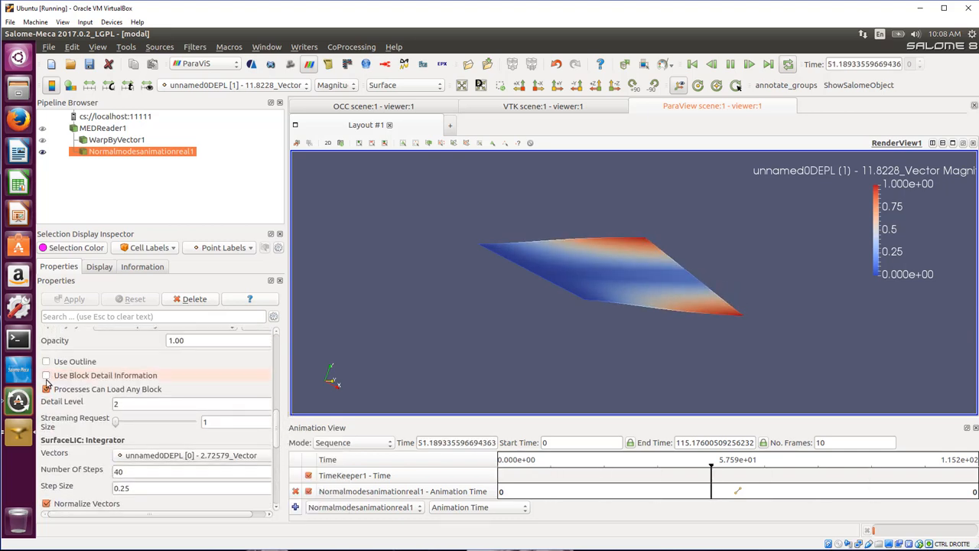
left_click(46, 375)
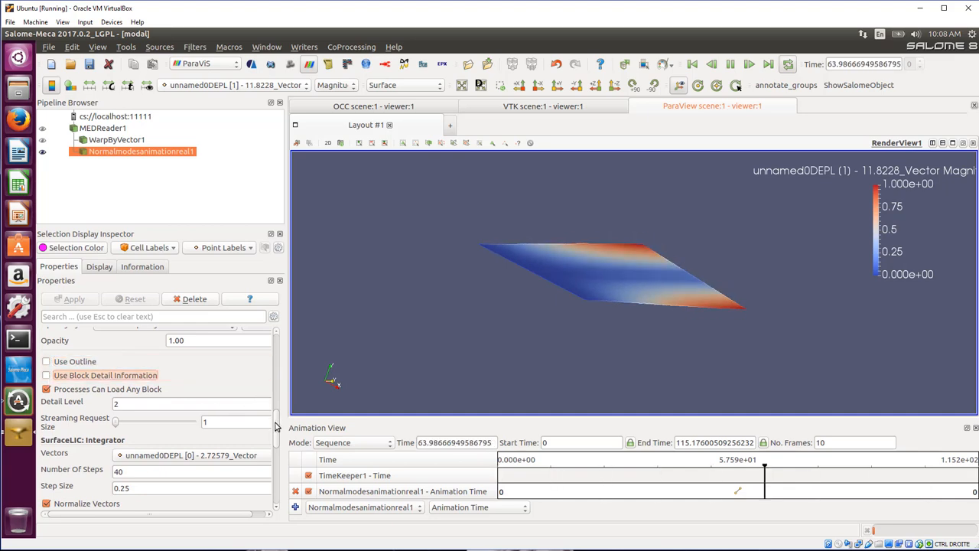
left_click_drag(276, 426, 278, 486)
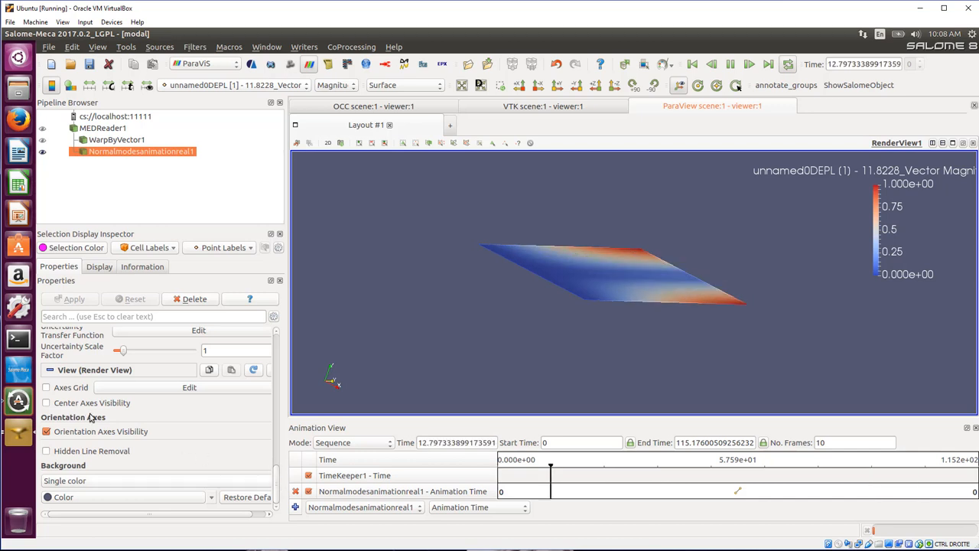
left_click(46, 387)
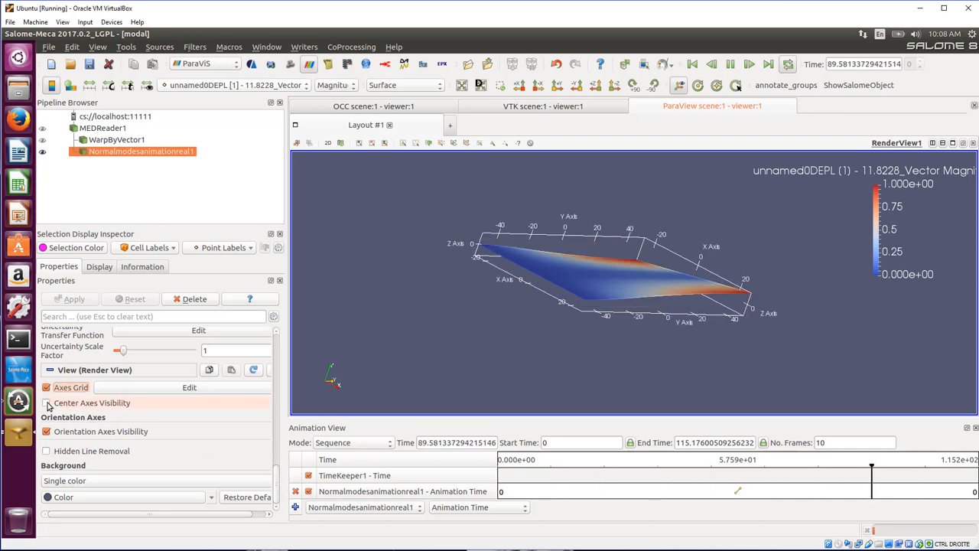
Show the center axes in the render view and change the plate's representation to Surface With Edges.
left_click(46, 403)
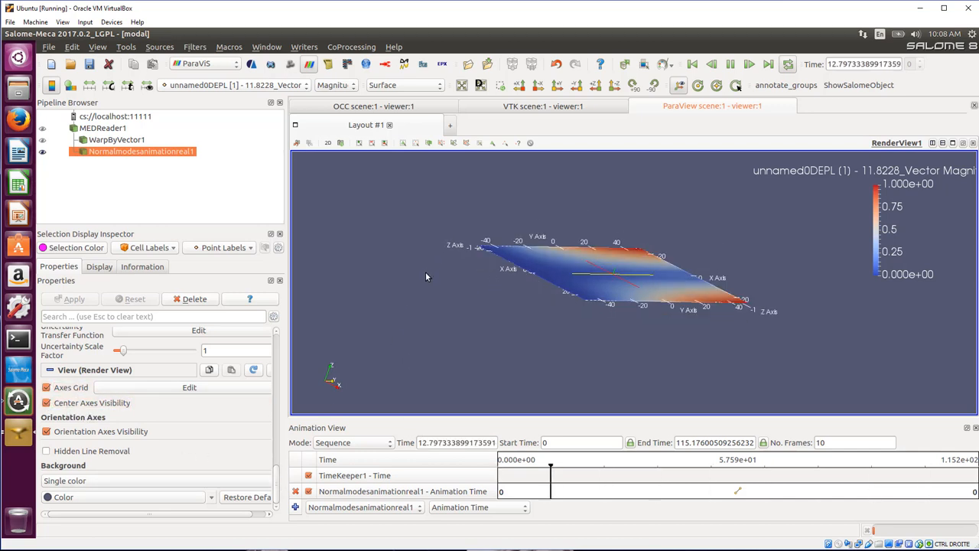
left_click_drag(429, 299, 612, 304)
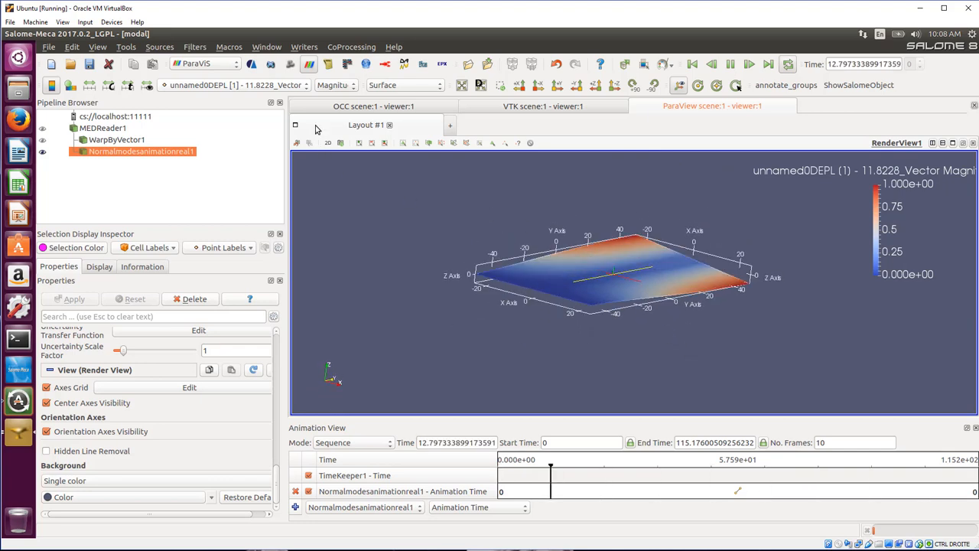
left_click(402, 87)
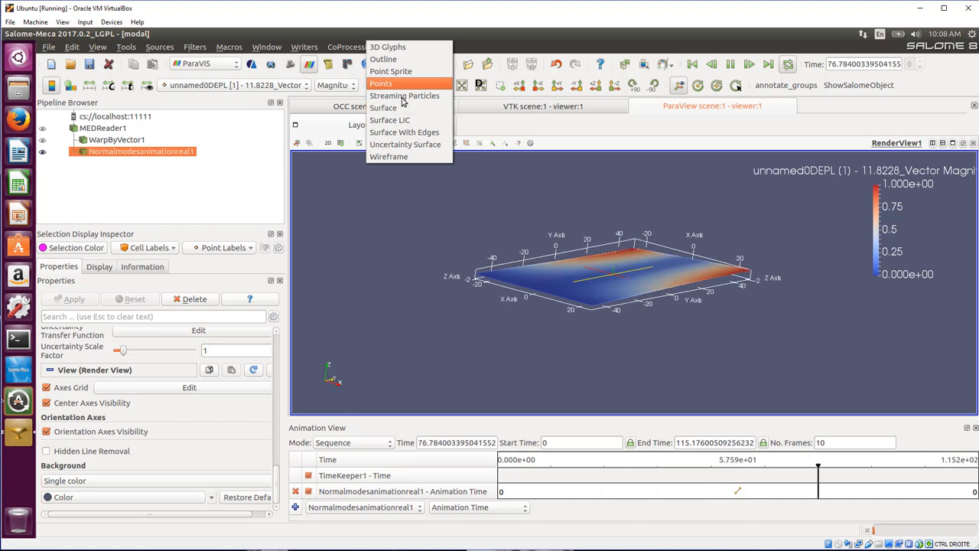
left_click(404, 133)
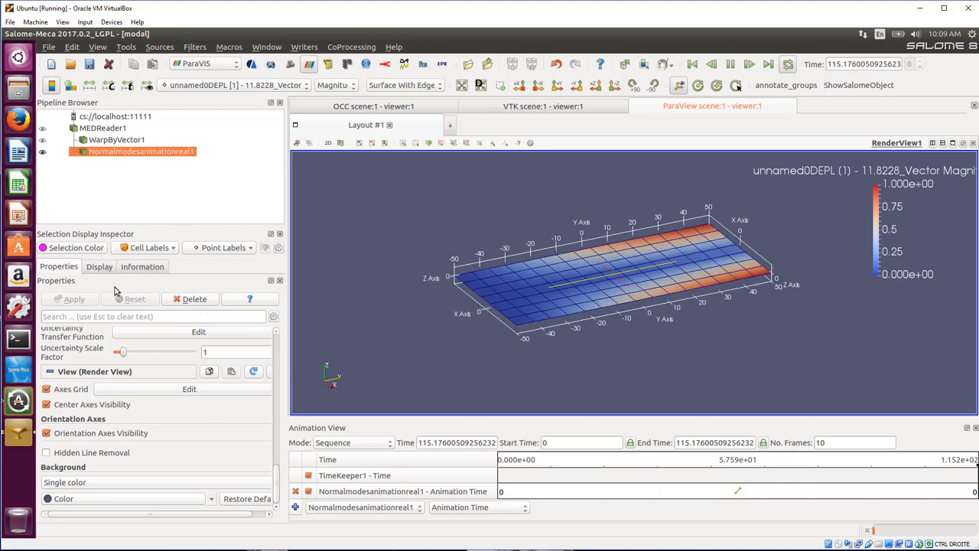
Pause the mode-shape animation and slightly reposition the plate in the render view.
scroll(280, 421, "up", 10)
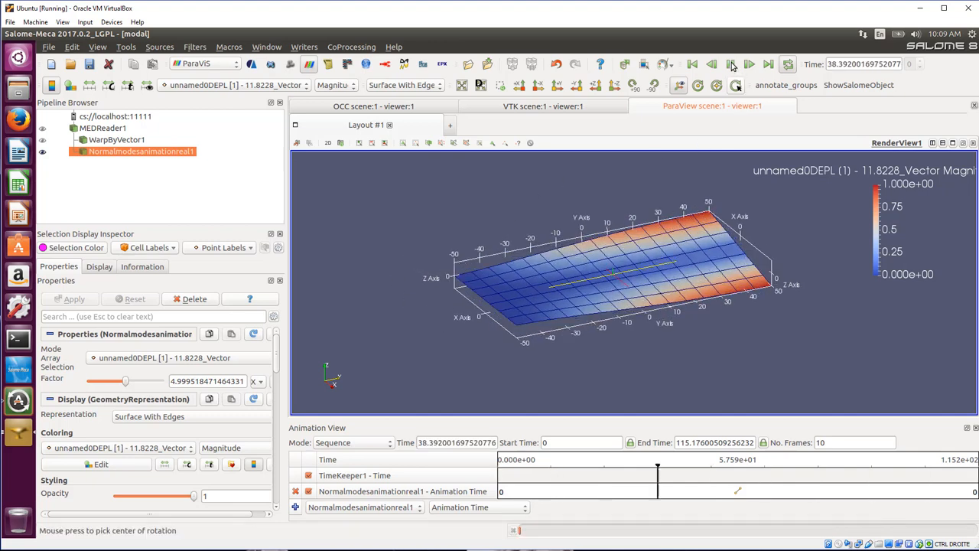
left_click(731, 65)
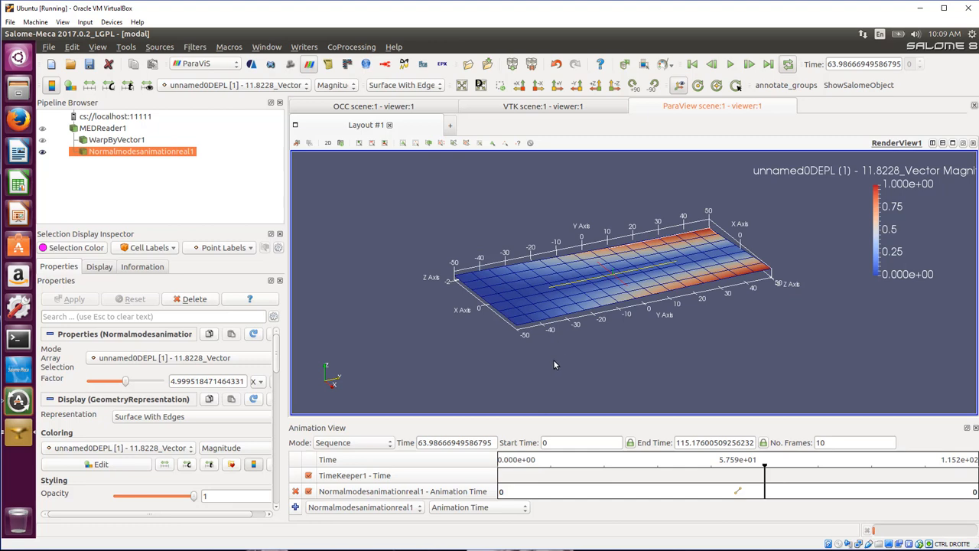
left_click_drag(554, 365, 580, 324)
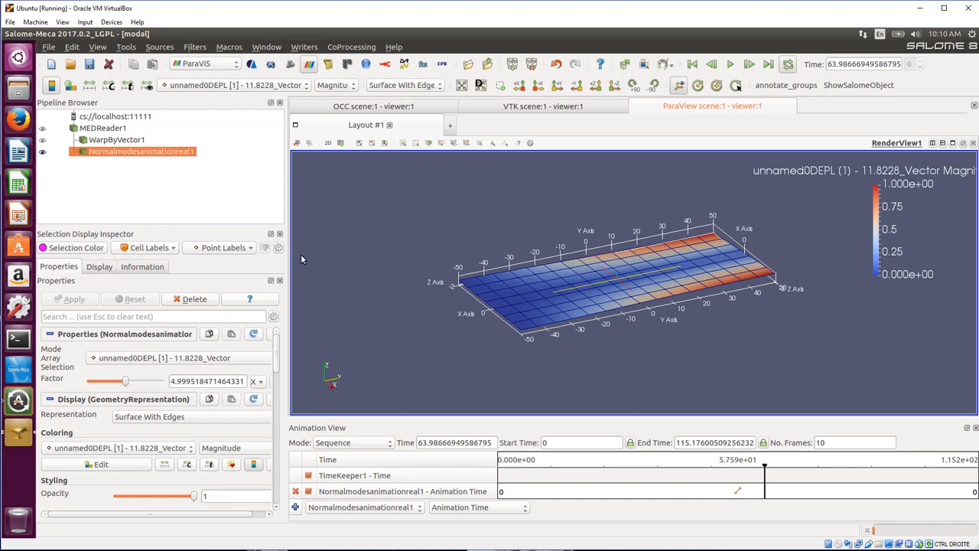
Switch to the AsterStudy module and show Stage_1's data settings in an enlarged tree with the Output category expanded.
left_click(204, 64)
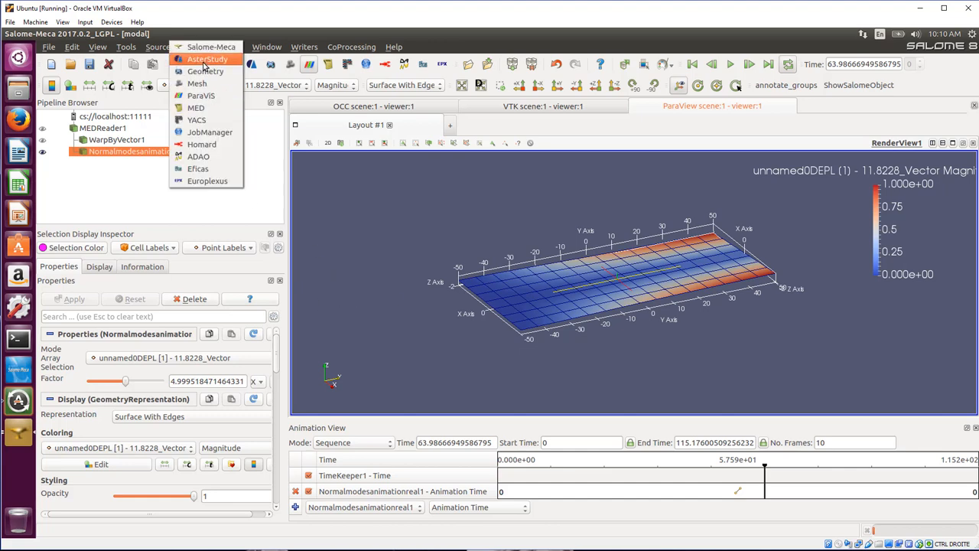
left_click(204, 62)
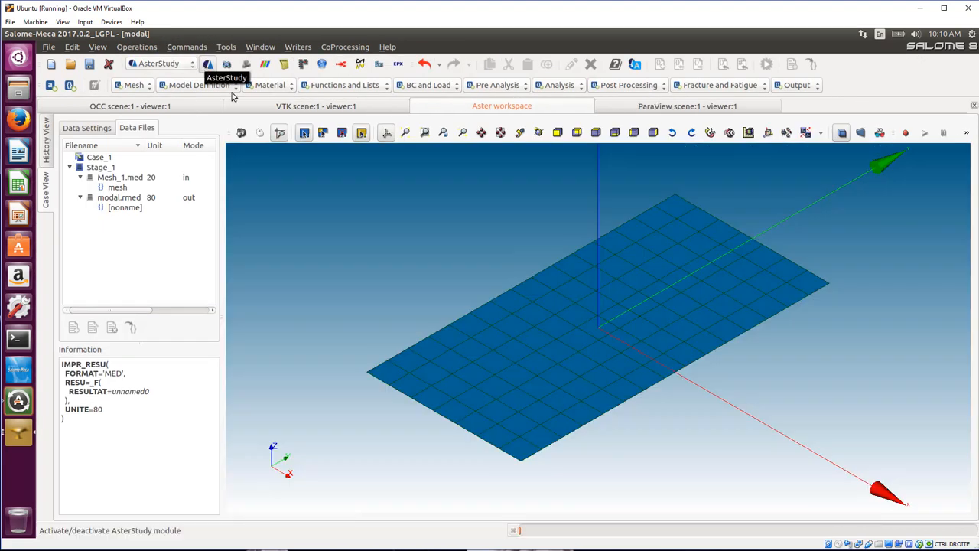
left_click(48, 153)
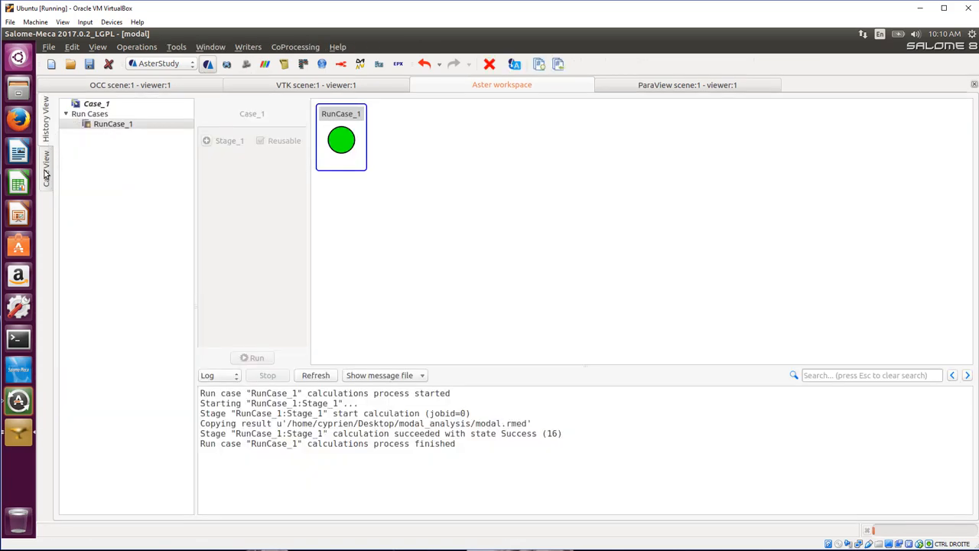
left_click(46, 175)
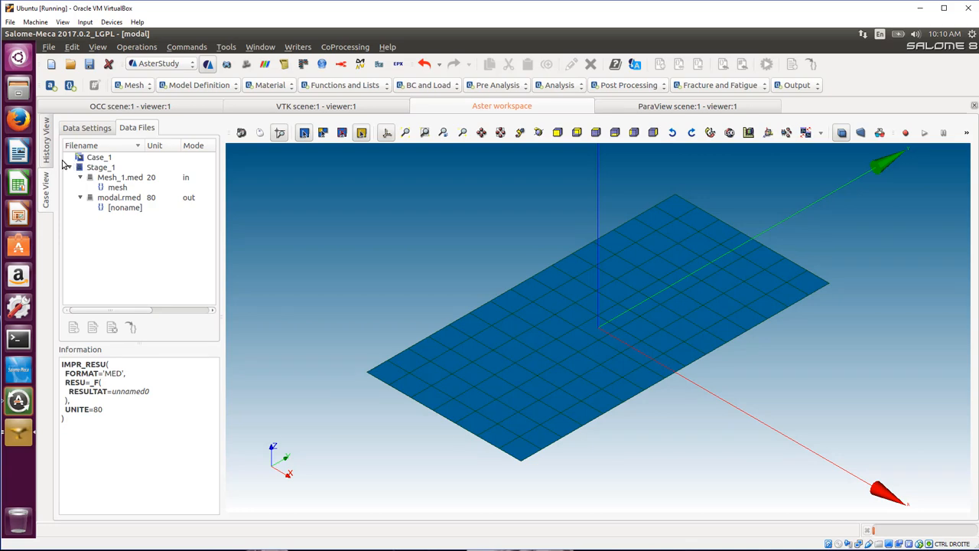
left_click(95, 129)
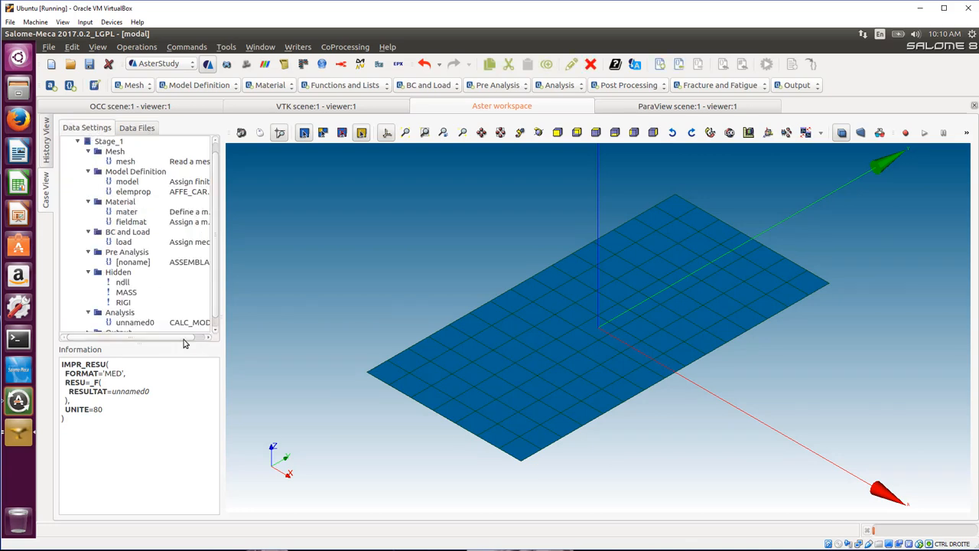
left_click_drag(223, 329, 266, 329)
left_click_drag(204, 341, 202, 412)
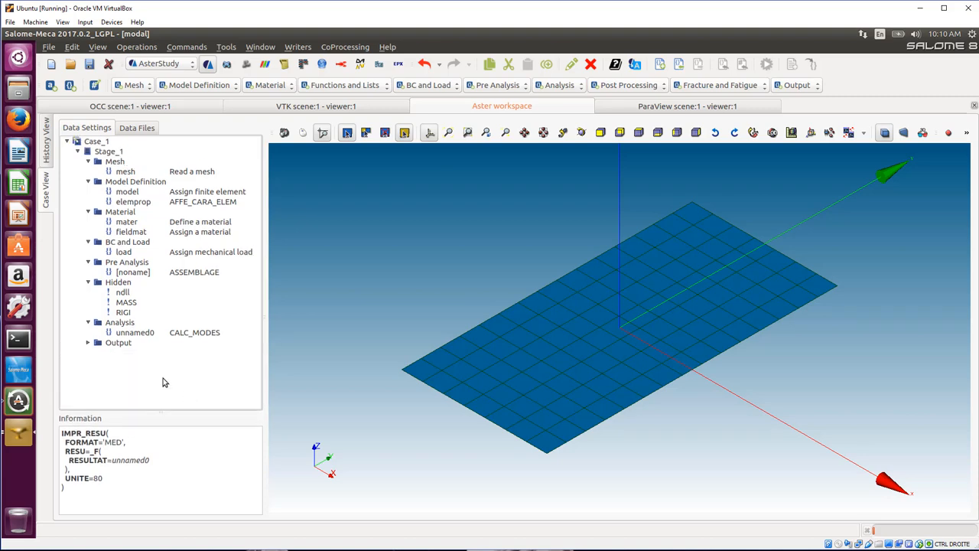
left_click(88, 343)
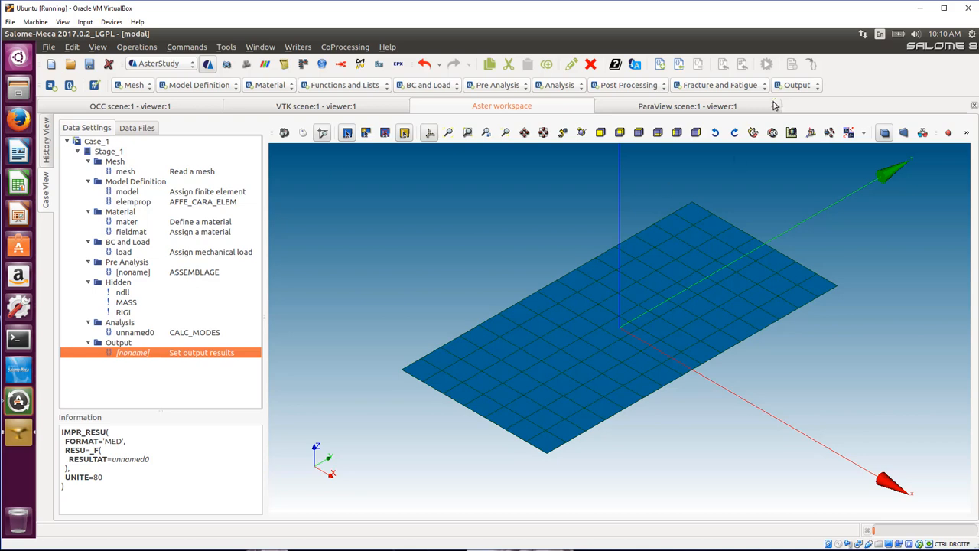
Add a RECU_TABLE output command with CO set to unnamed0 (CALC_MODES) and NOM_TABLE set to FREQ.
left_click(799, 87)
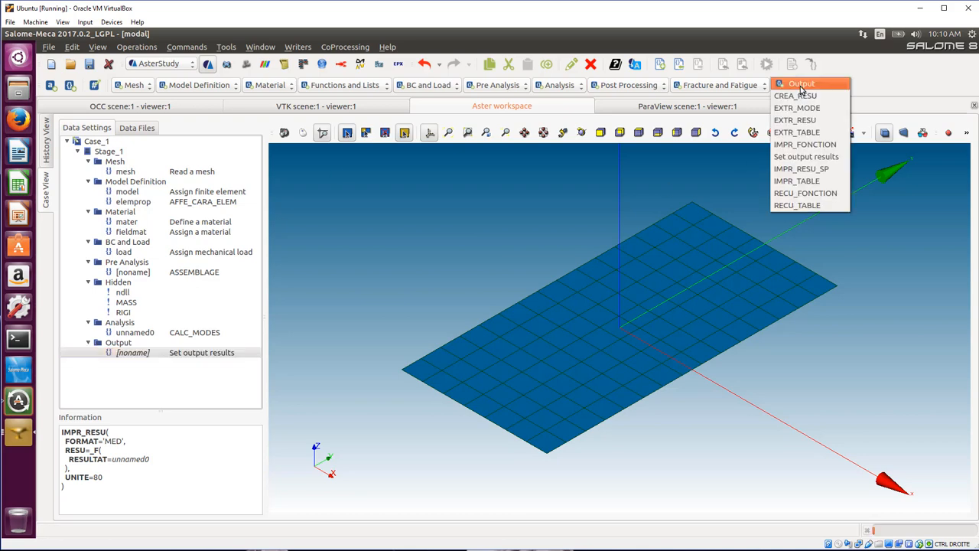
left_click(810, 205)
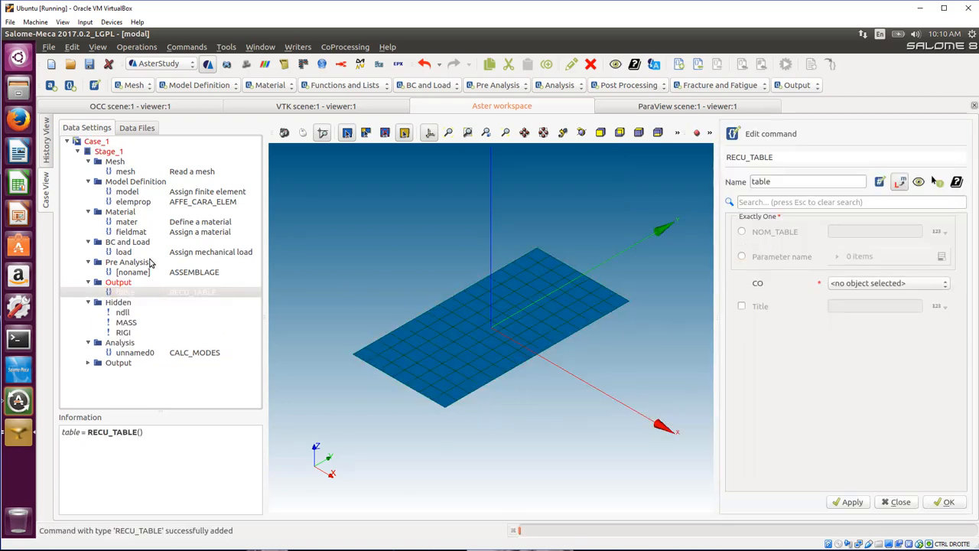
left_click(844, 284)
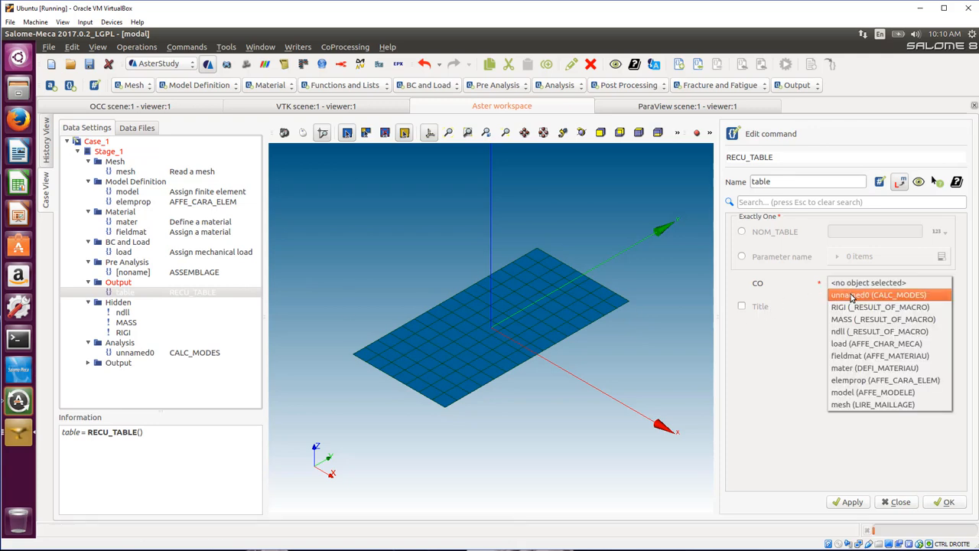
left_click(853, 295)
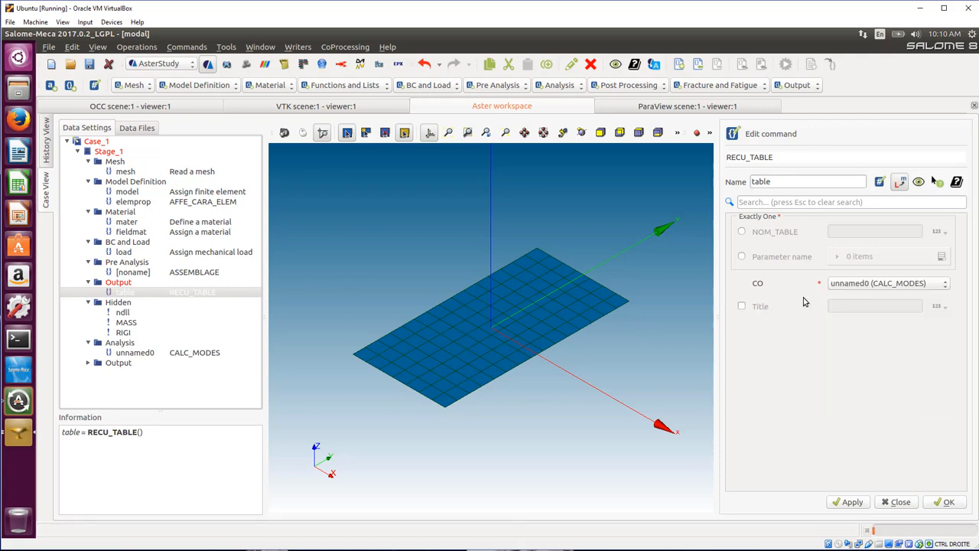
left_click(742, 232)
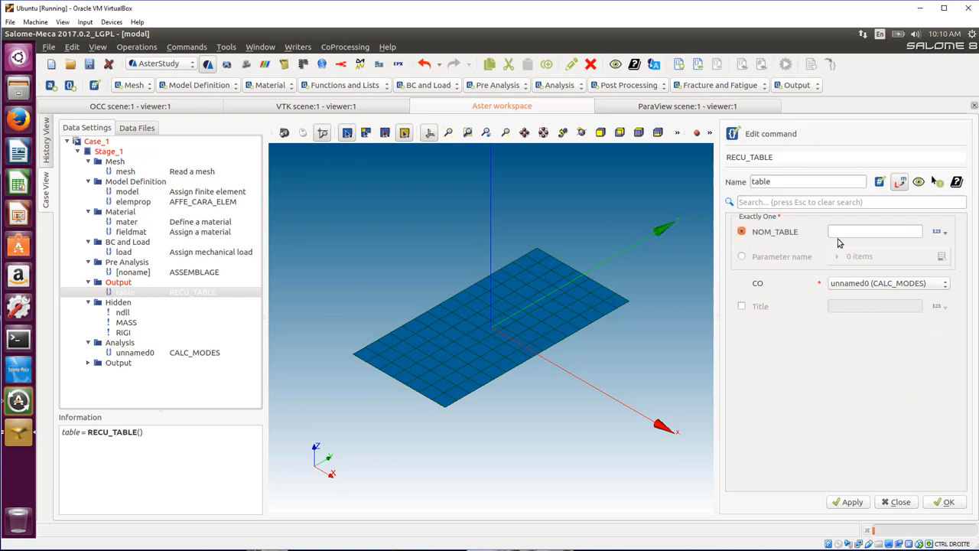
left_click(841, 229)
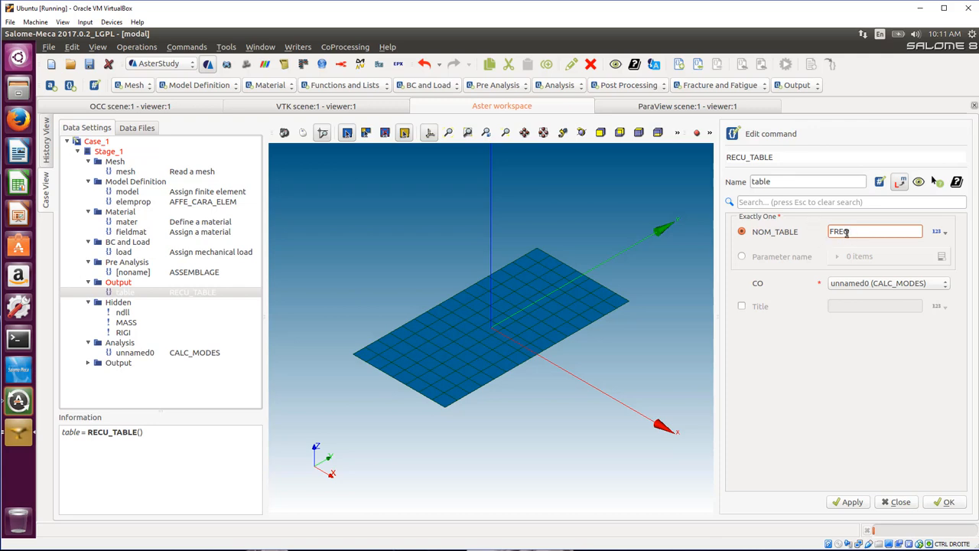
left_click_drag(857, 236, 825, 236)
left_click(826, 231)
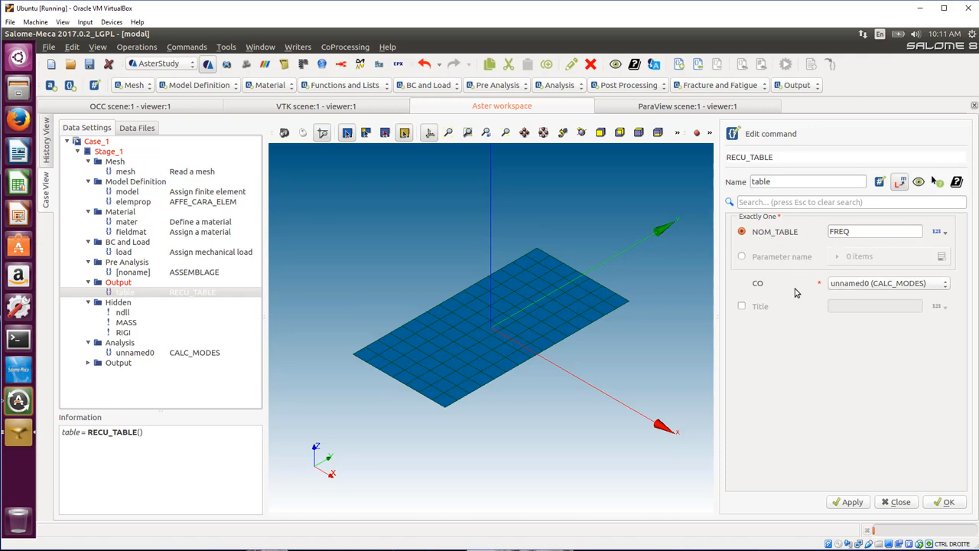
Name the RECU_TABLE result freq and store the command.
double_click(771, 181)
type("freq")
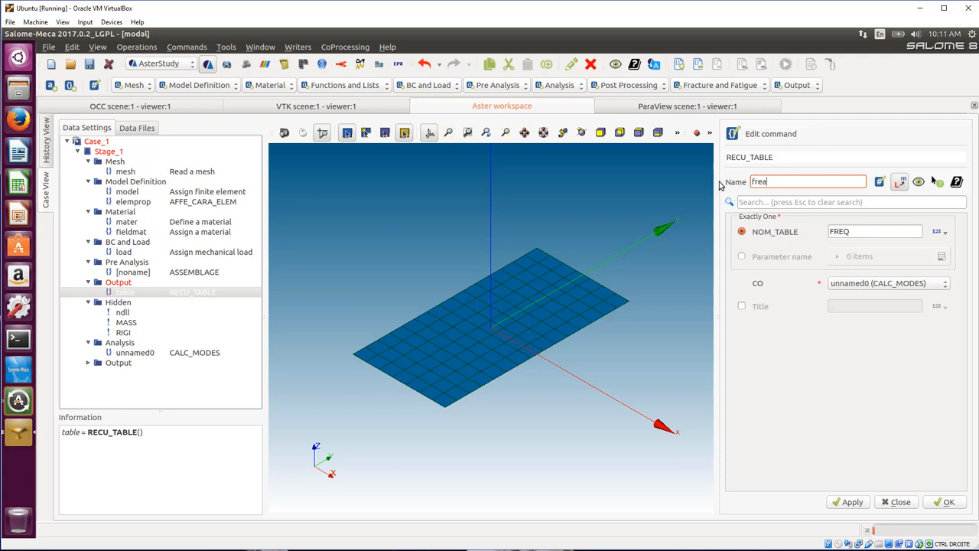
left_click(938, 502)
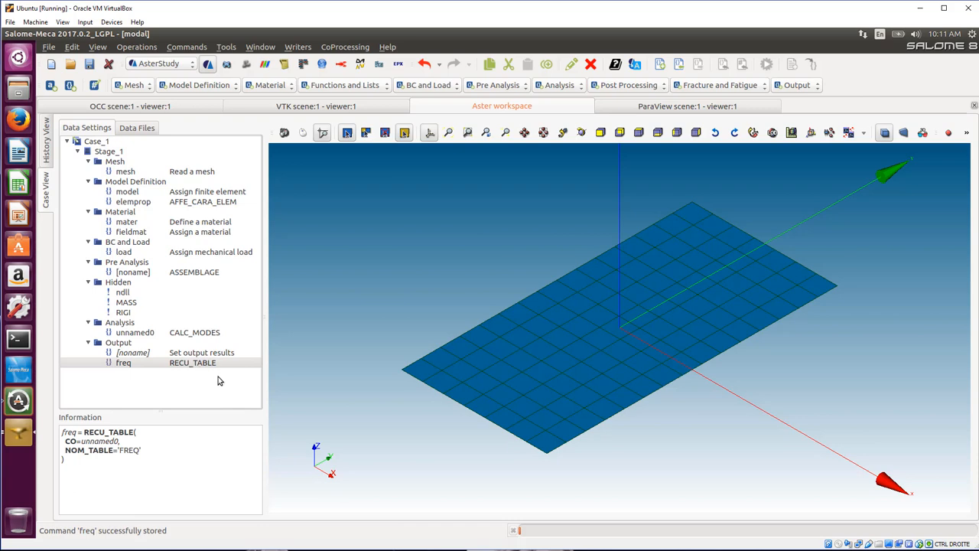
Add an IMPR_TABLE output command for the freq table, writing to the file normalfreqs in the modal_analysis folder.
left_click(811, 84)
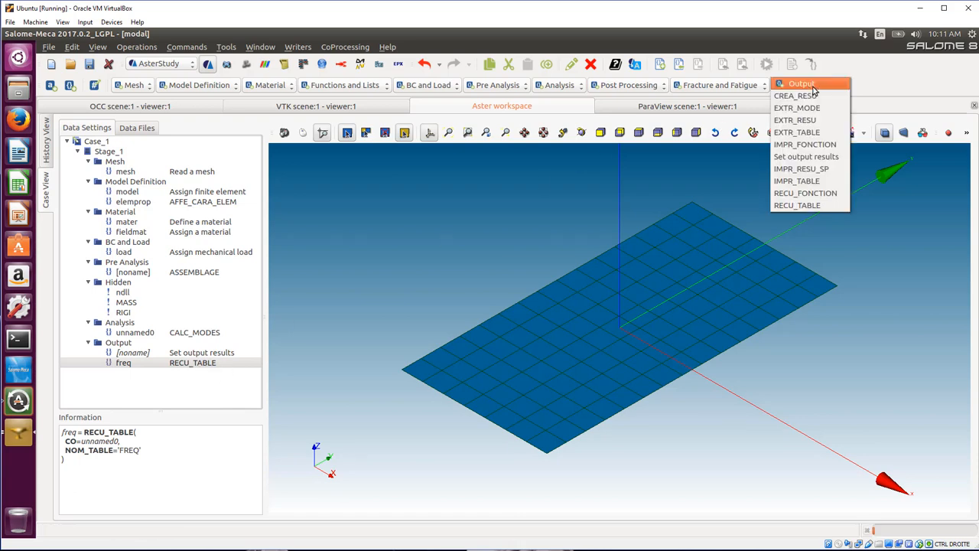
left_click(805, 182)
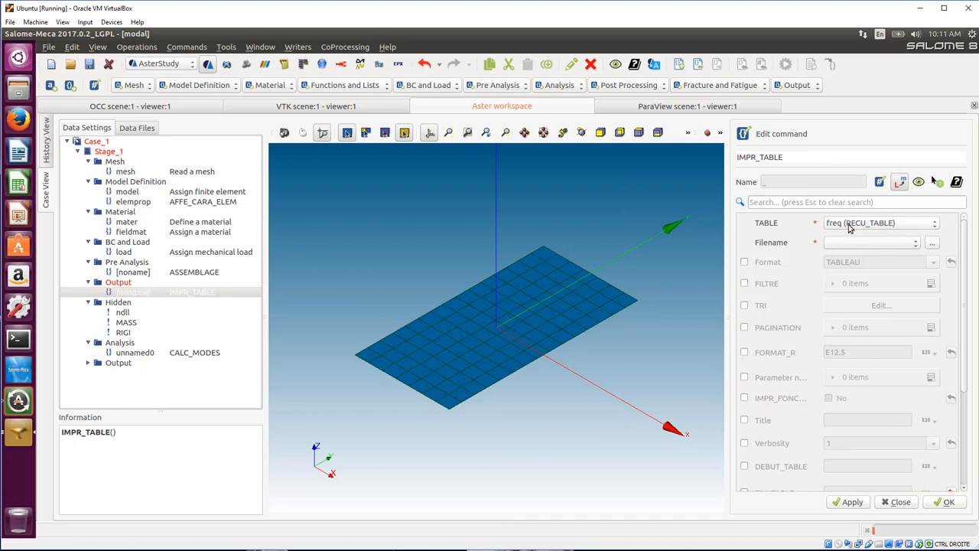
left_click(933, 243)
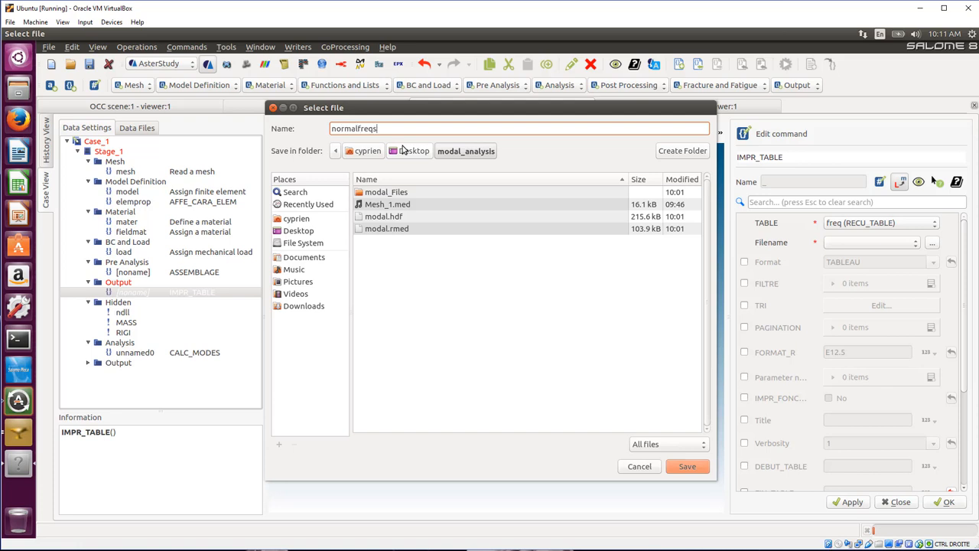
left_click(688, 468)
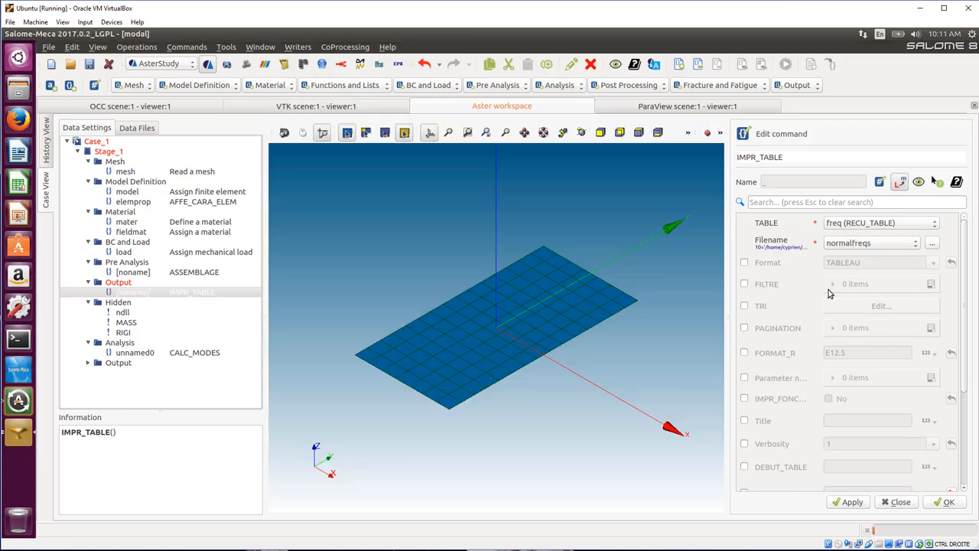
left_click(744, 263)
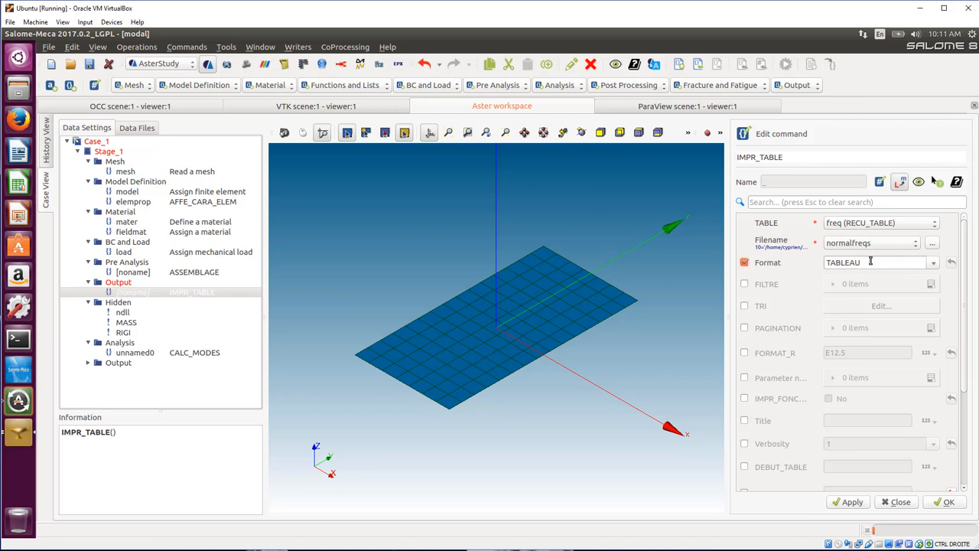
left_click(934, 264)
left_click(934, 262)
left_click(744, 263)
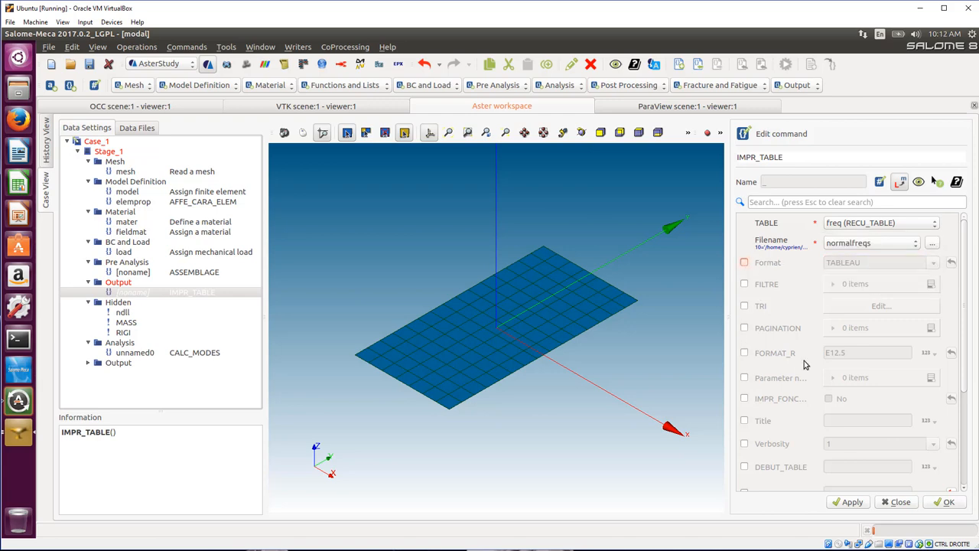
Look through the remaining optional parameters of IMPR_TABLE and store the command without enabling any of them.
scroll(967, 413, "down", 2)
scroll(968, 430, "up", 3)
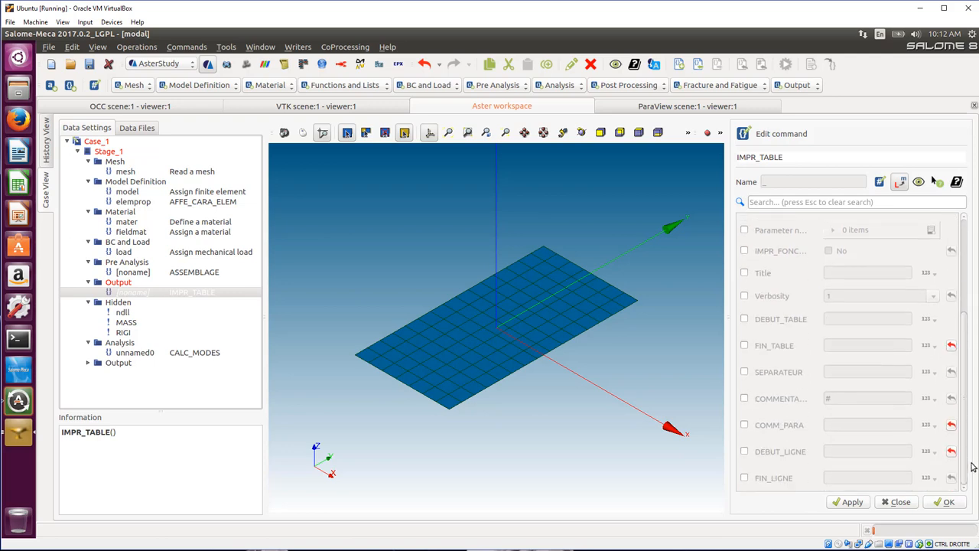
left_click(949, 503)
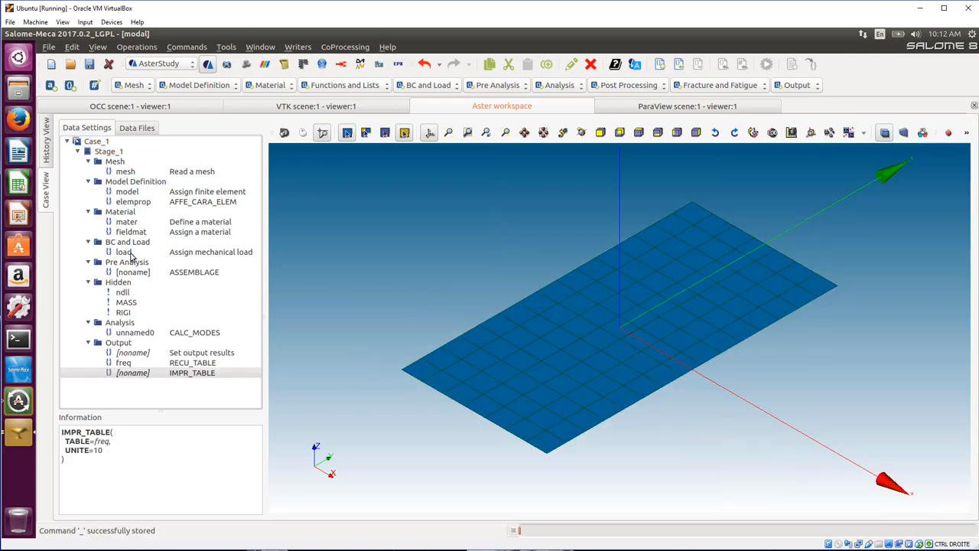
Run Case_1 with Stage_1 set to execute and kept reusable, using the default run settings.
left_click(47, 142)
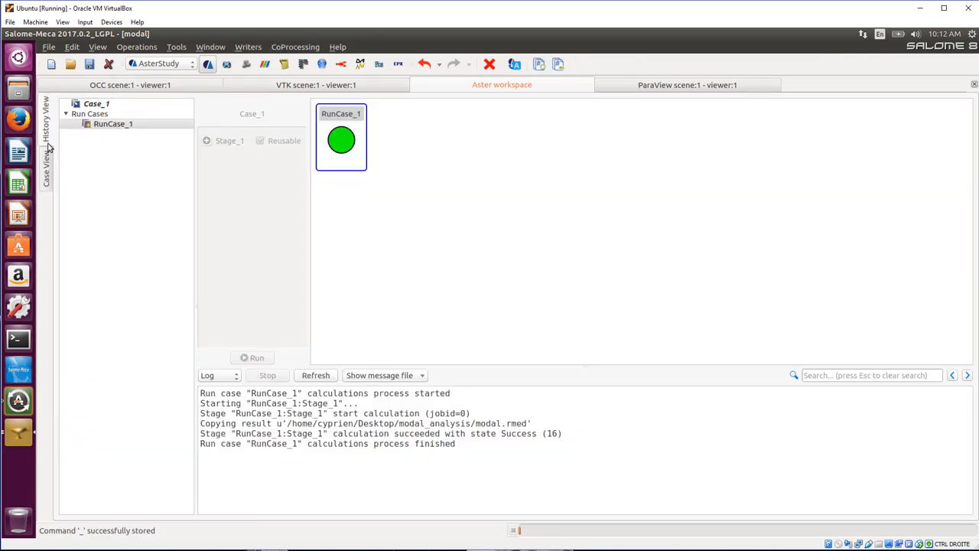
left_click(97, 104)
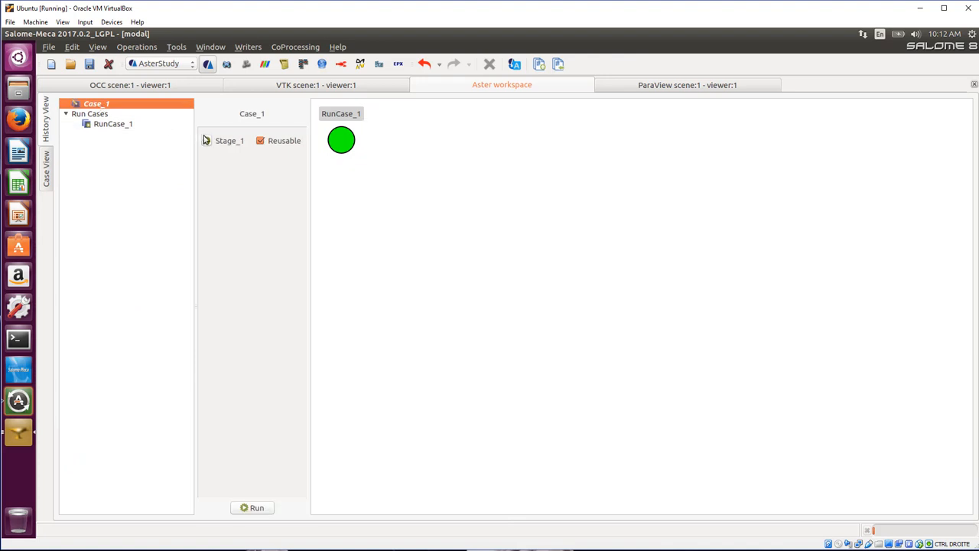
left_click(208, 142)
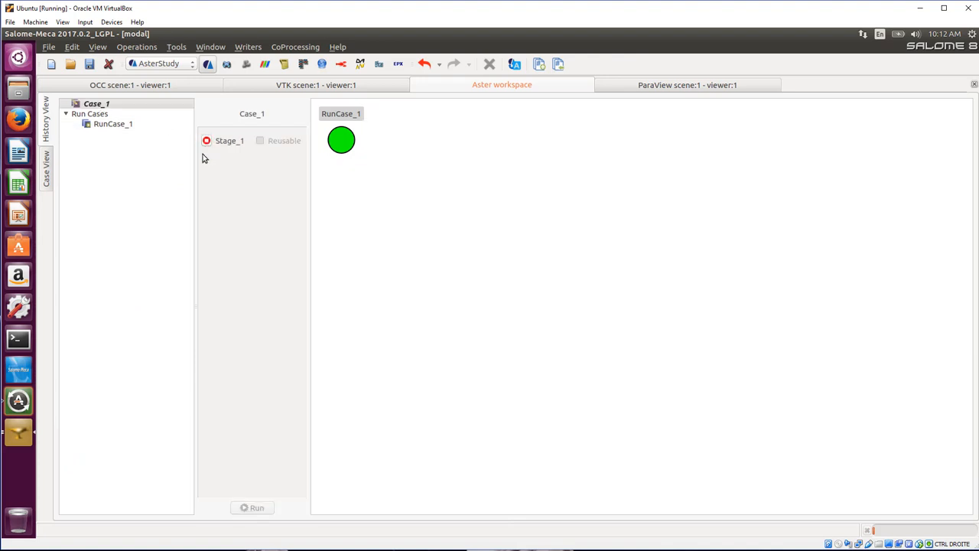
left_click(206, 142)
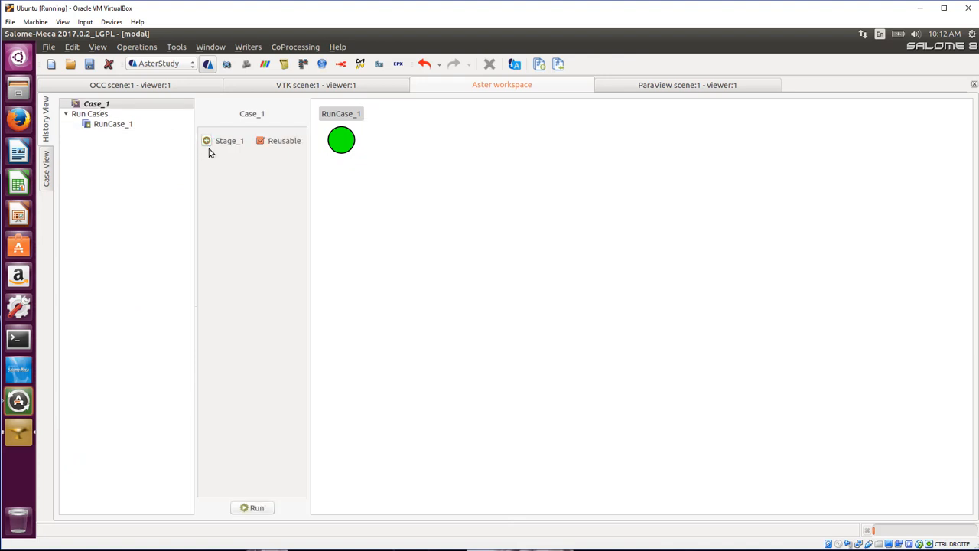
left_click(257, 509)
left_click(590, 392)
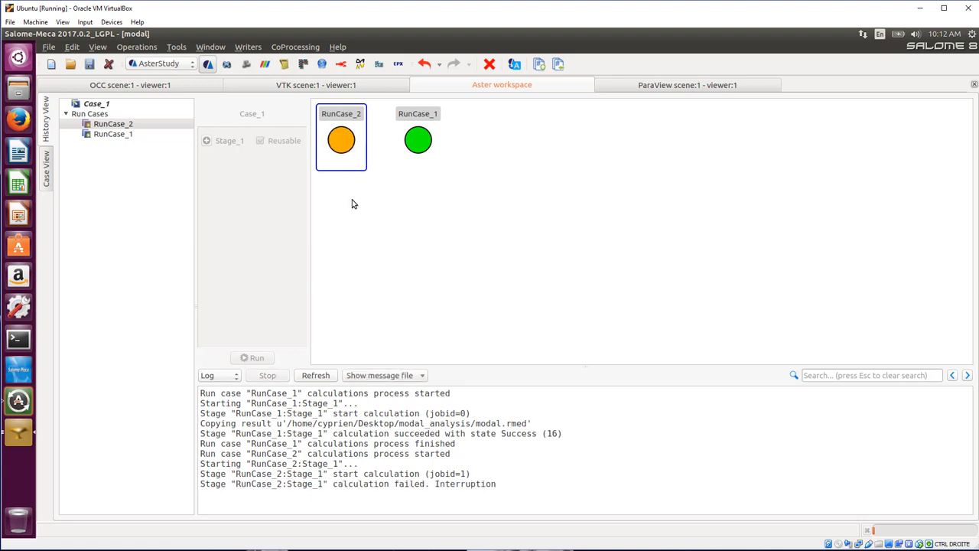
Read through RunCase_2's message file down to the final execution report to find the cause of the interruption, and close it.
left_click(388, 376)
left_click(395, 388)
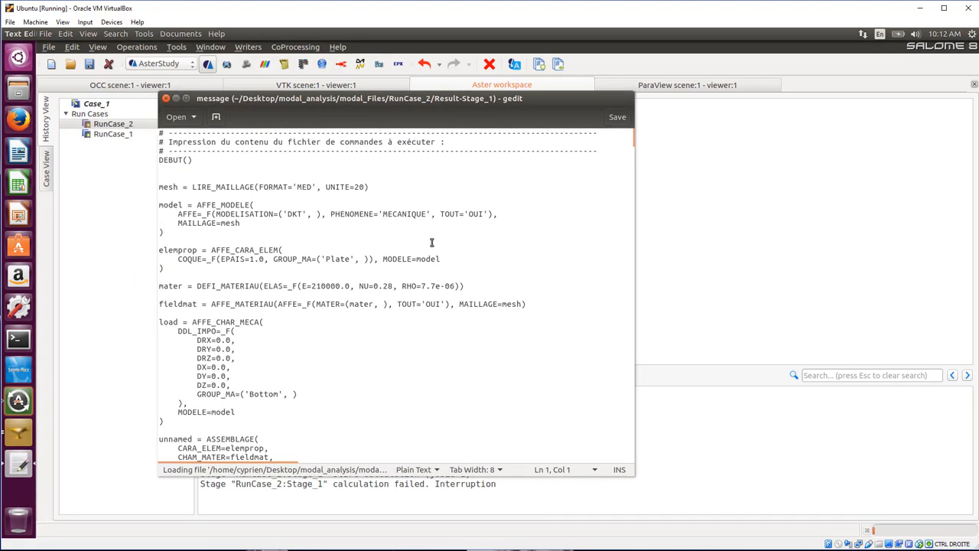
scroll(431, 243, "down", 20)
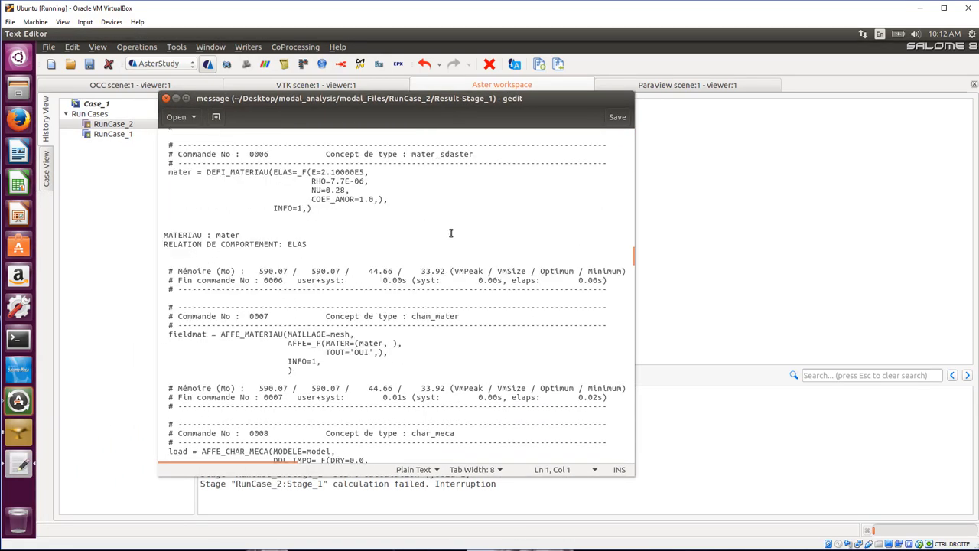
scroll(450, 234, "down", 20)
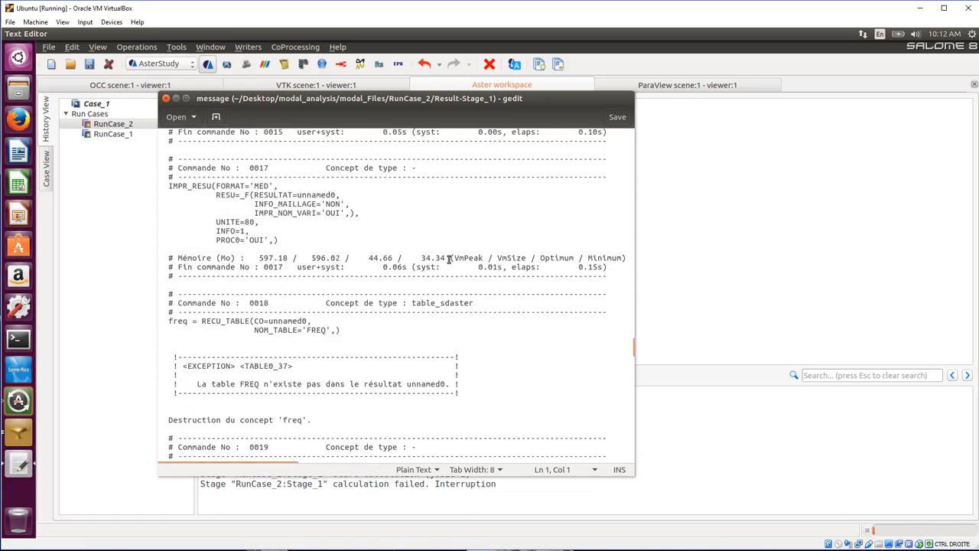
scroll(449, 259, "down", 20)
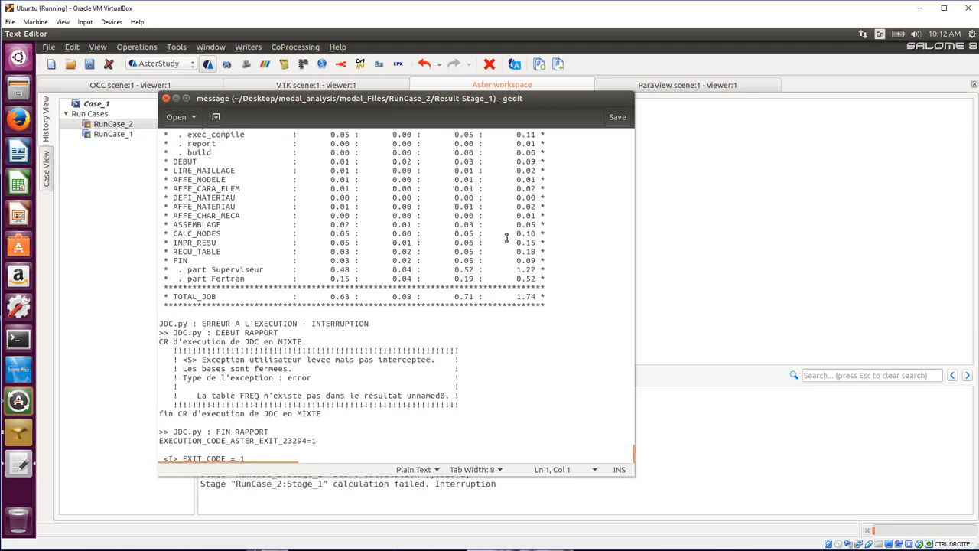
left_click(167, 99)
Review the parameters of the CALC_MODES command, including its CALC_FREQ settings, and store it without changes.
left_click(46, 171)
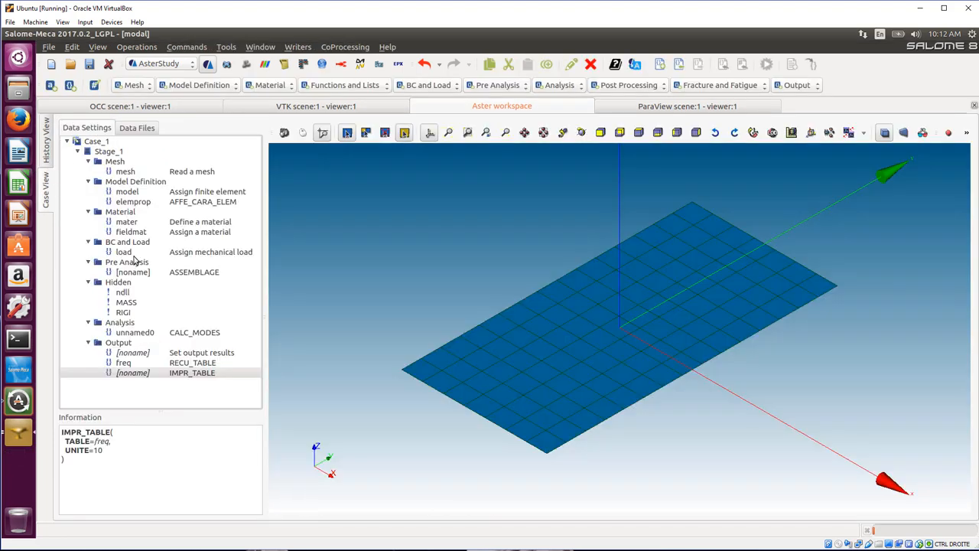
left_click(133, 334)
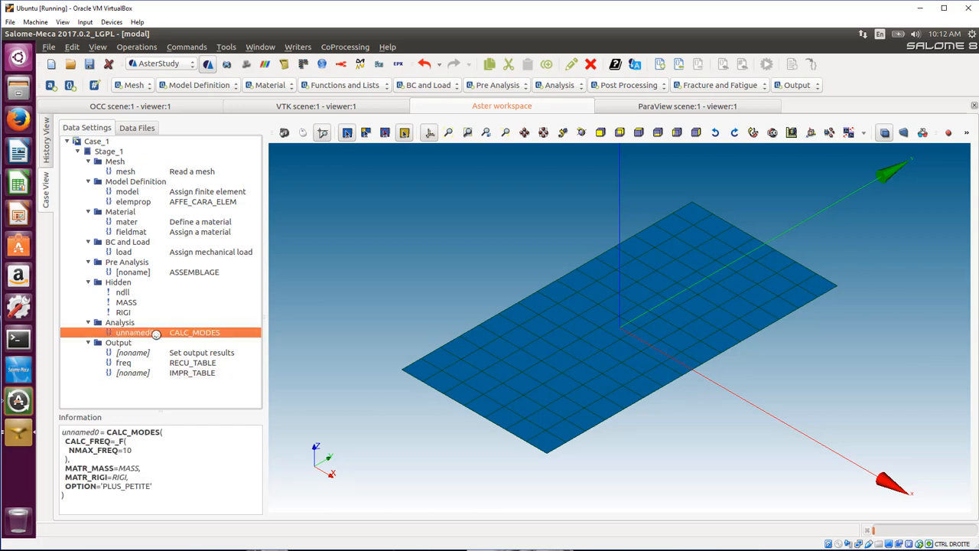
double_click(197, 335)
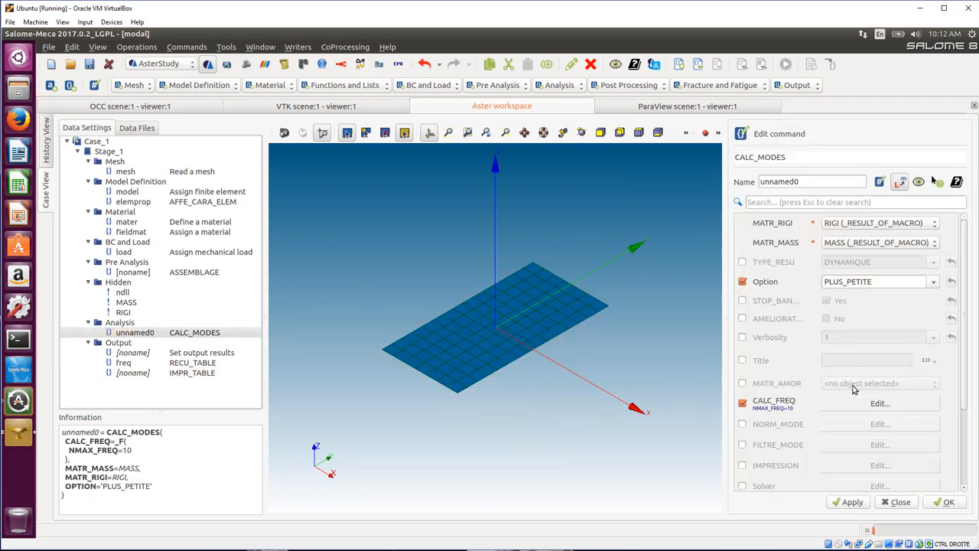
left_click_drag(965, 355, 969, 460)
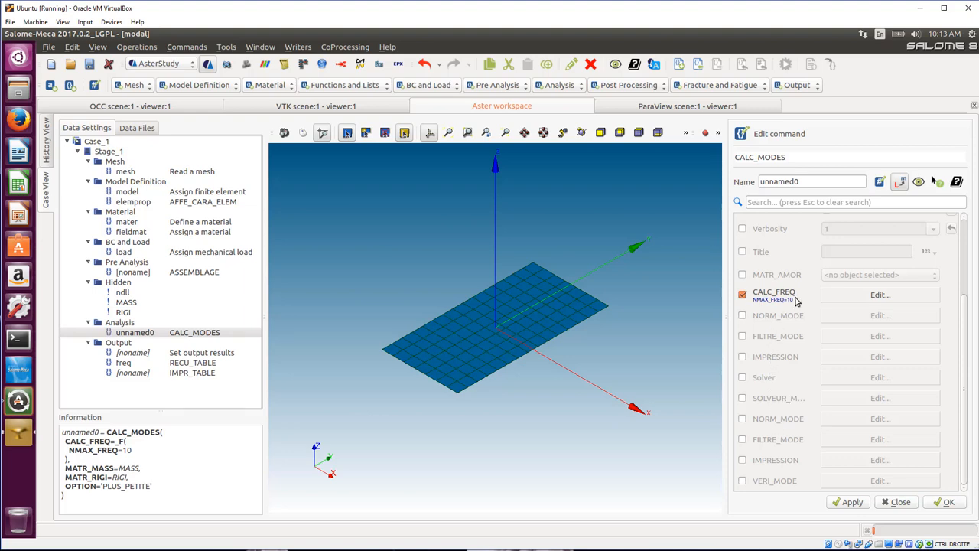
mouse_move(968, 344)
left_mouse_down()
mouse_move(966, 253)
mouse_move(967, 329)
left_mouse_up()
left_click(878, 295)
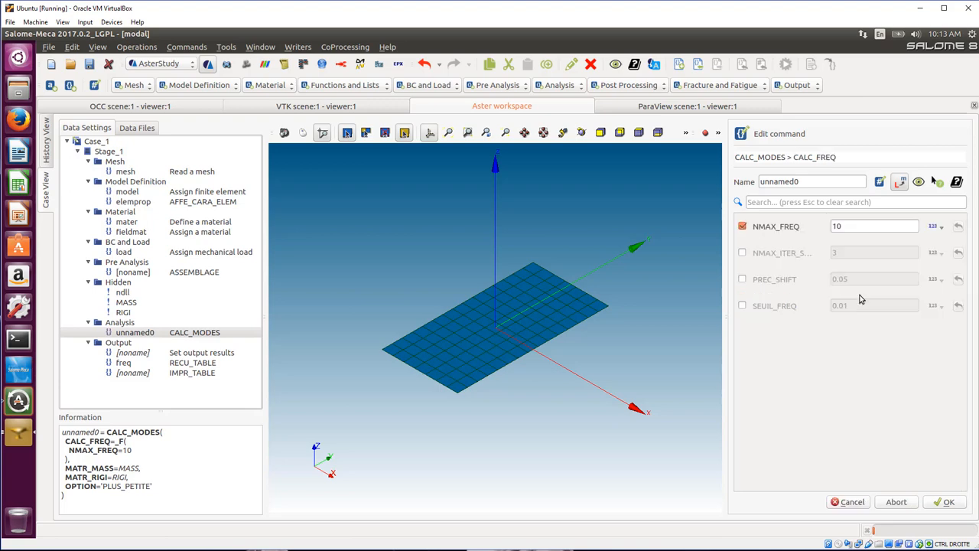
left_click(943, 503)
right_click(961, 307)
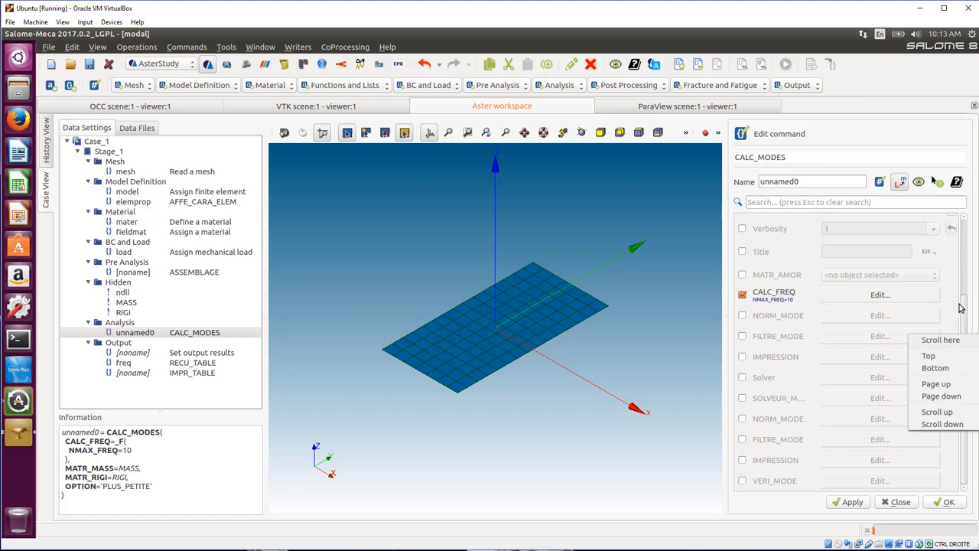
left_click(961, 306)
left_click_drag(963, 307, 945, 220)
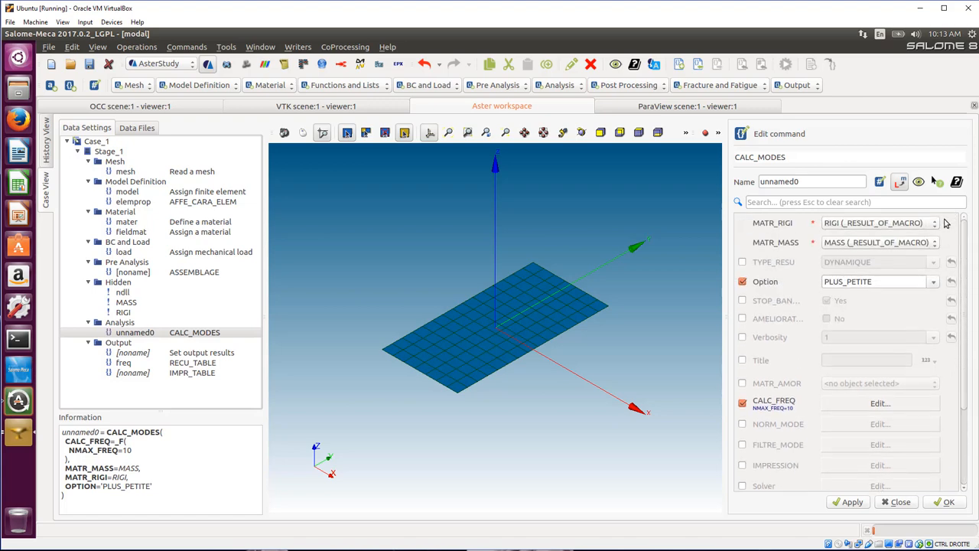
scroll(962, 316, "down", 2)
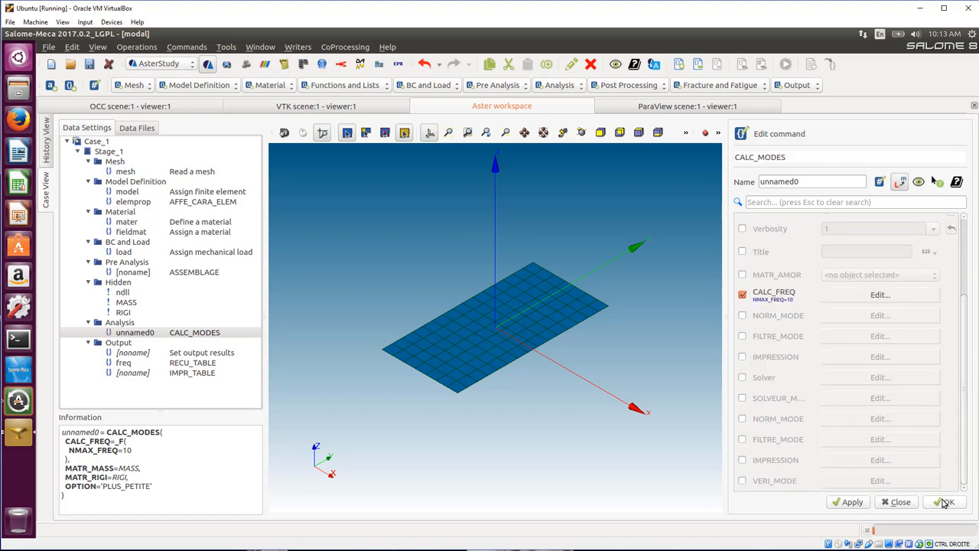
left_click(945, 502)
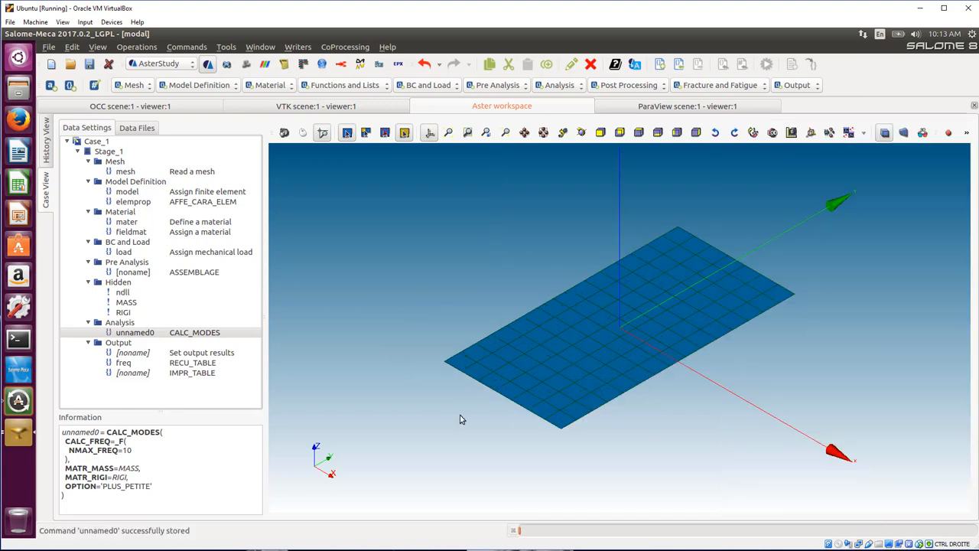
Edit the freq RECU_TABLE command to use Parameter name with one item, FREQ, instead of NOM_TABLE, and store it.
double_click(202, 363)
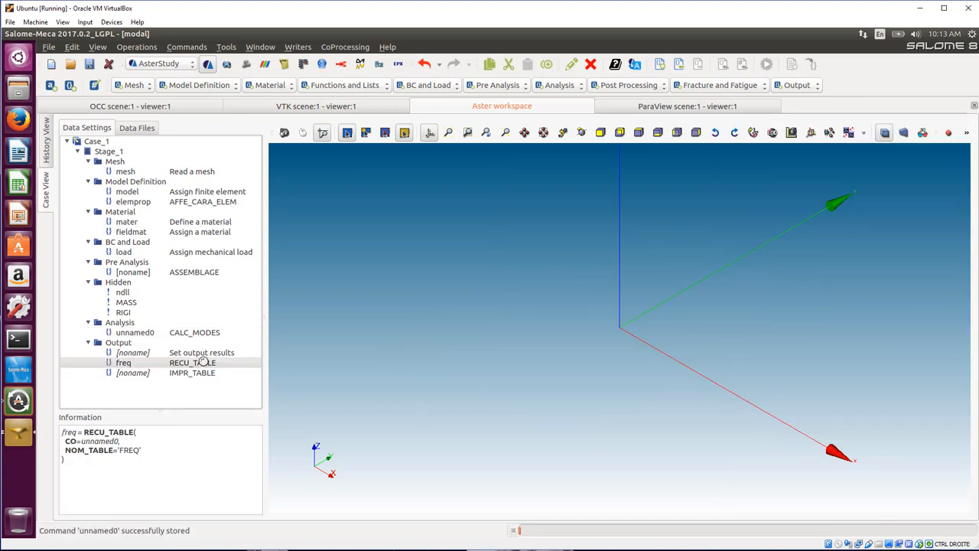
double_click(874, 231)
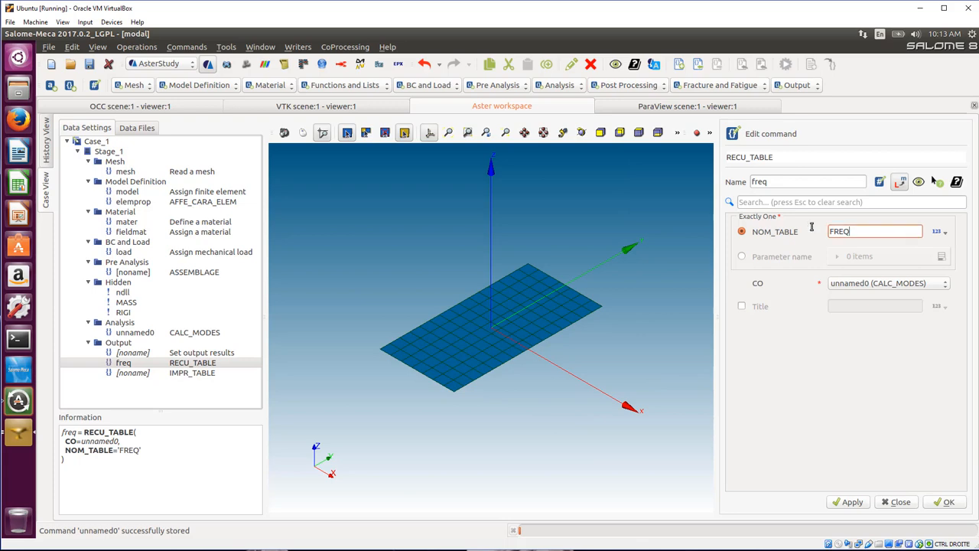
left_click(742, 257)
left_click(942, 258)
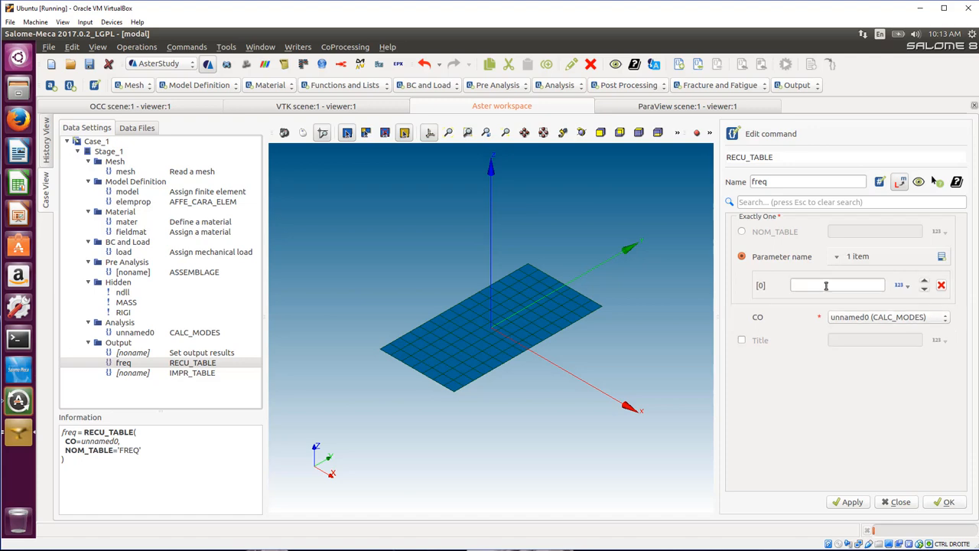
left_click(826, 288)
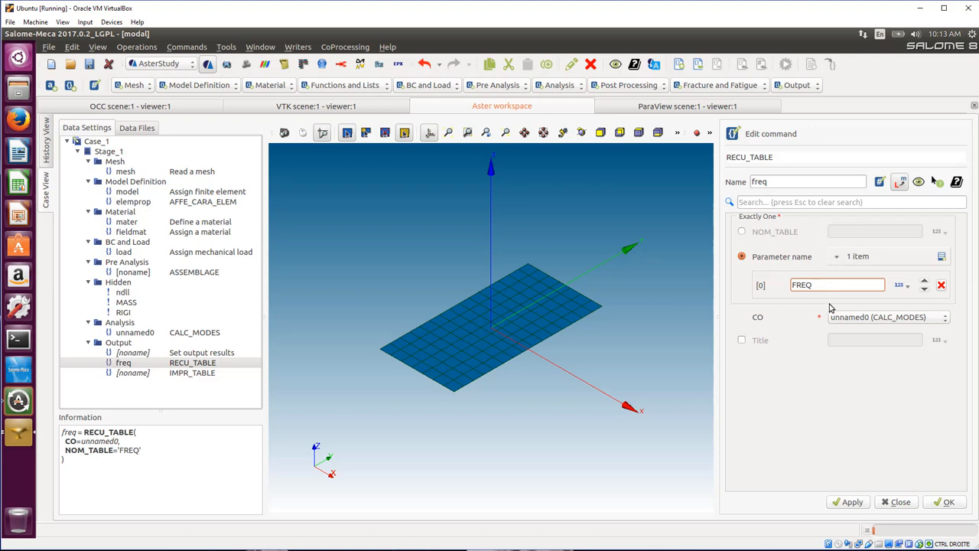
left_click(948, 502)
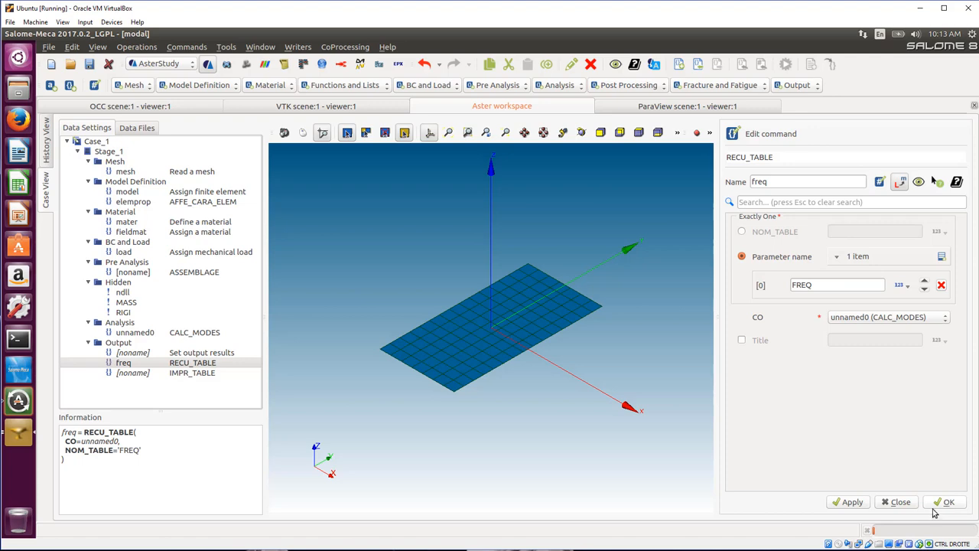
Run Case_1 again on localhost with 1024 memory and a 00:15:00 time limit.
left_click(49, 152)
left_click(109, 105)
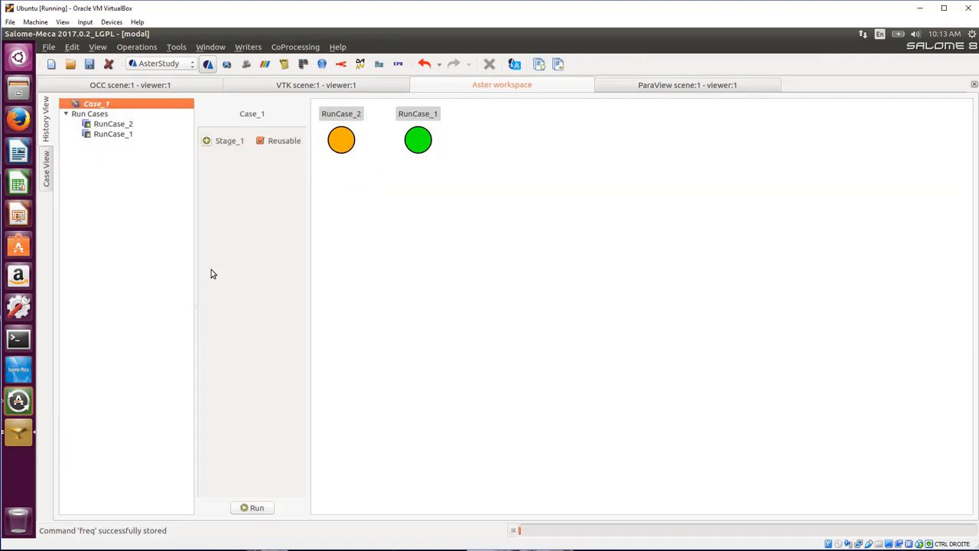
left_click(263, 508)
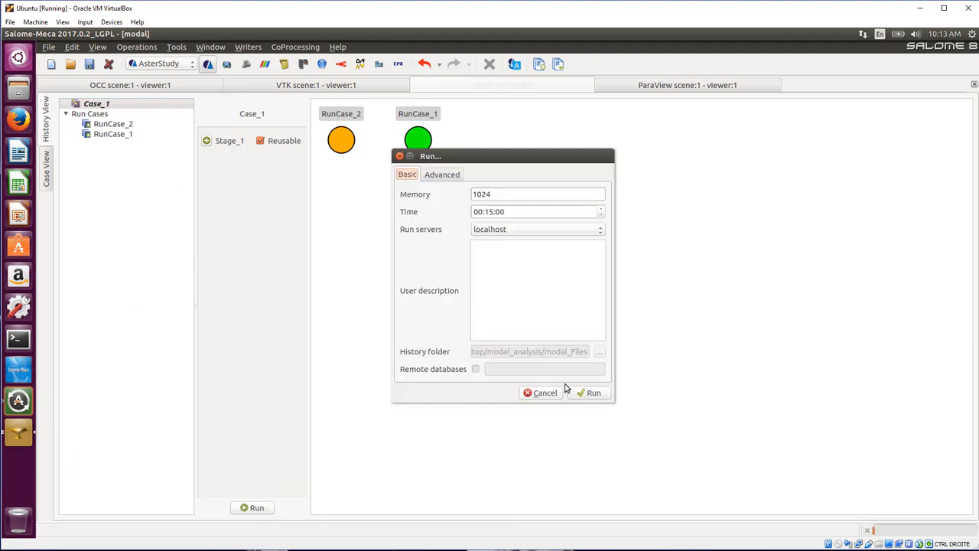
left_click(592, 394)
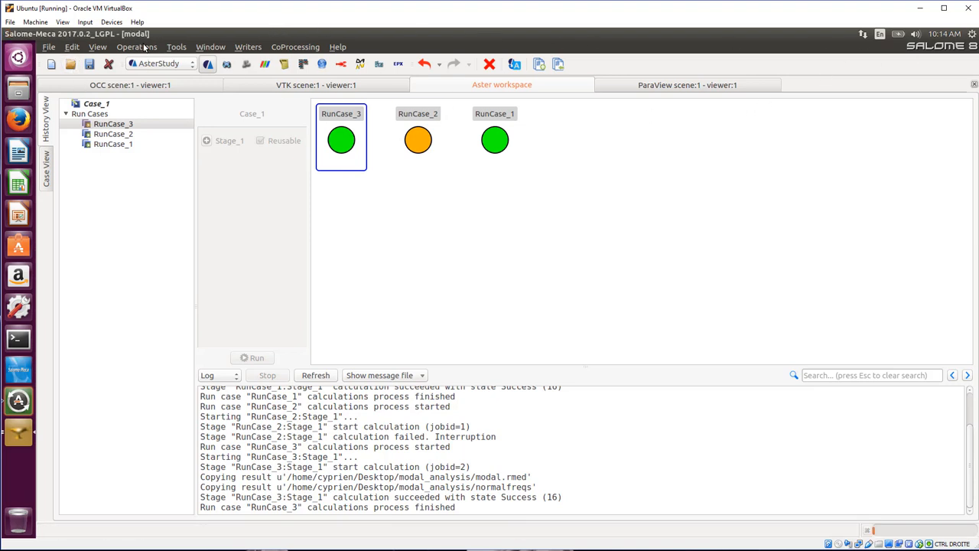
Open the normalfreqs file from the desktop's modal_analysis folder, examine the frequency of each mode, and close it.
left_click_drag(176, 38, 307, 50)
double_click(80, 65)
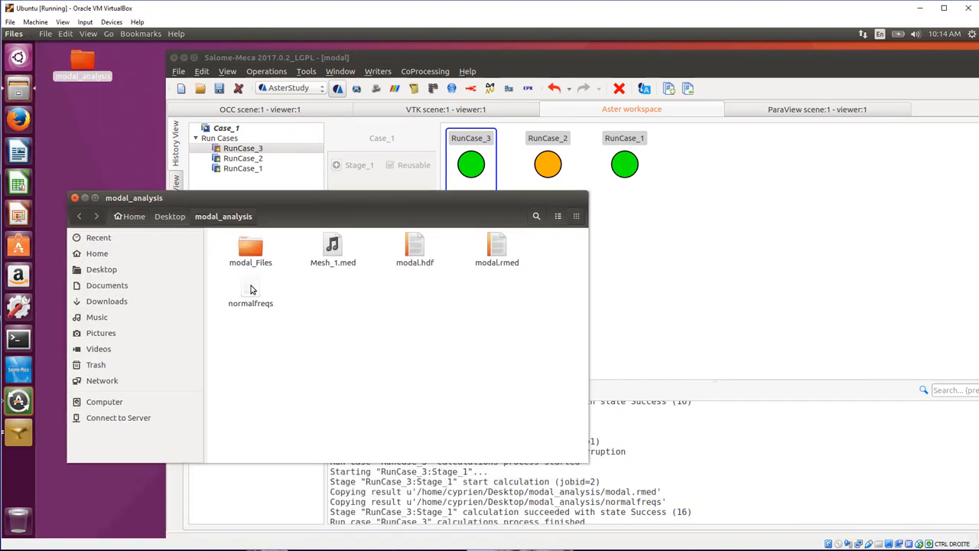
left_click(251, 289)
double_click(251, 289)
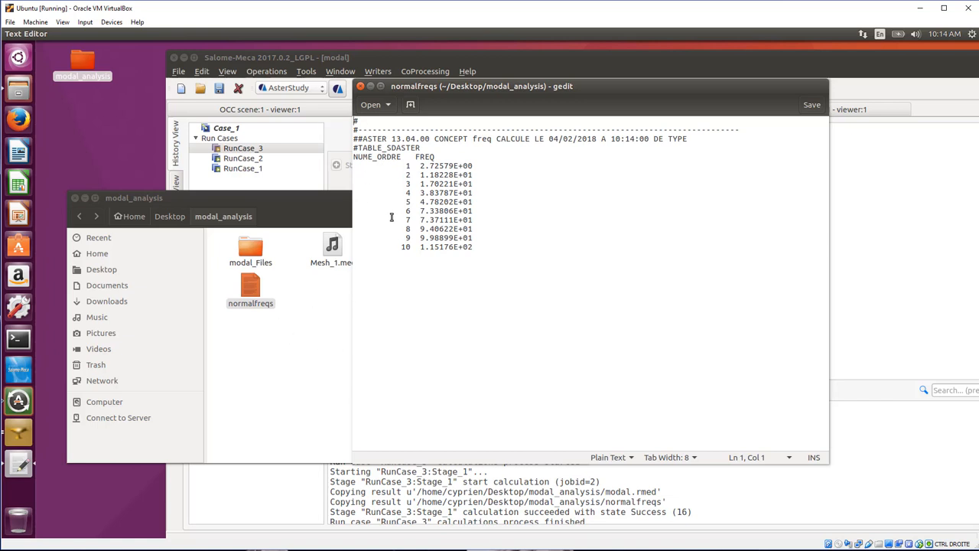
left_click_drag(425, 86, 372, 127)
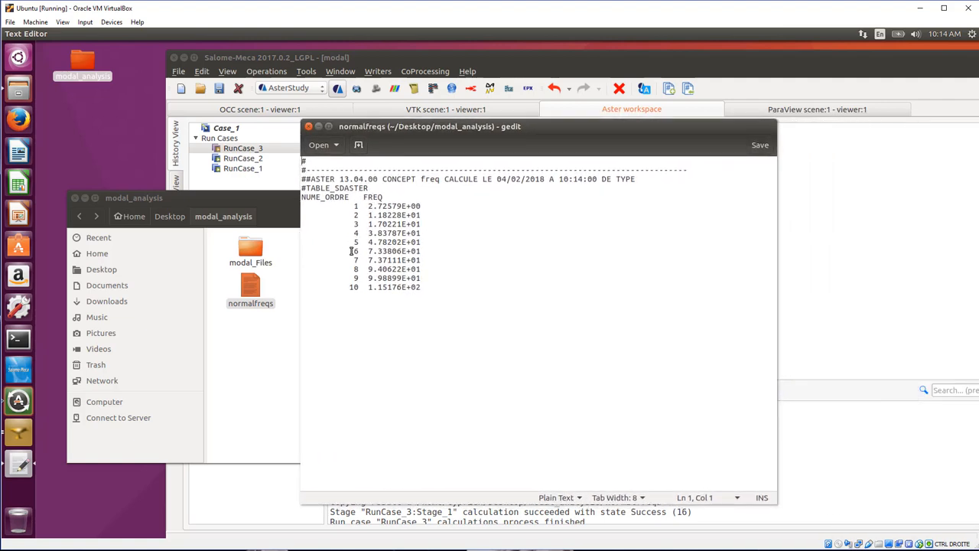
left_click(309, 129)
Maximize the Salome-Meca window again and return to the case's command tree.
left_click_drag(273, 58, 232, 50)
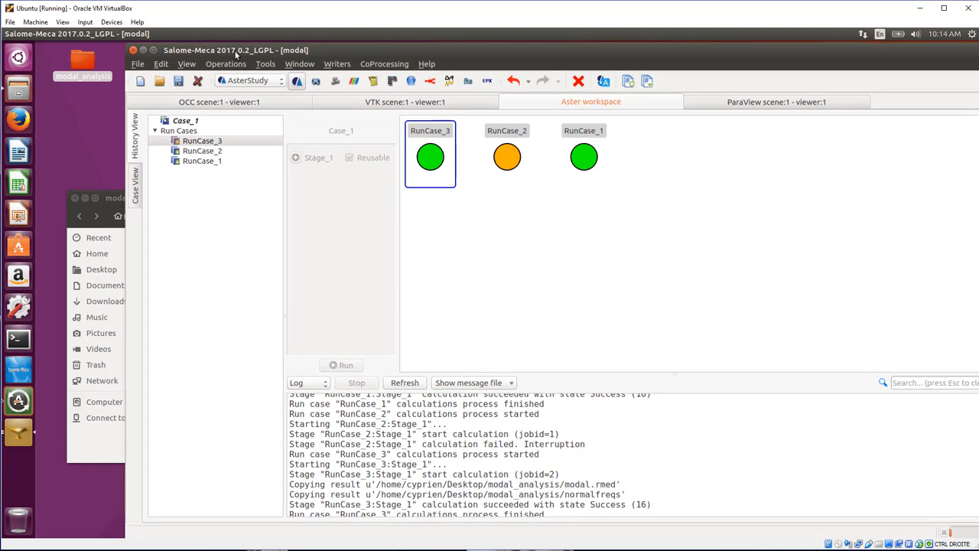
double_click(234, 50)
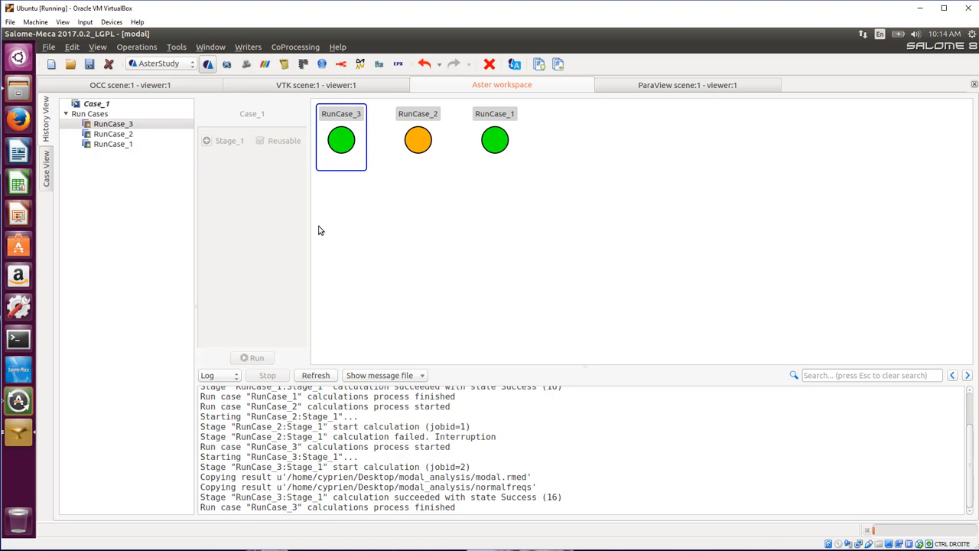
left_click(46, 175)
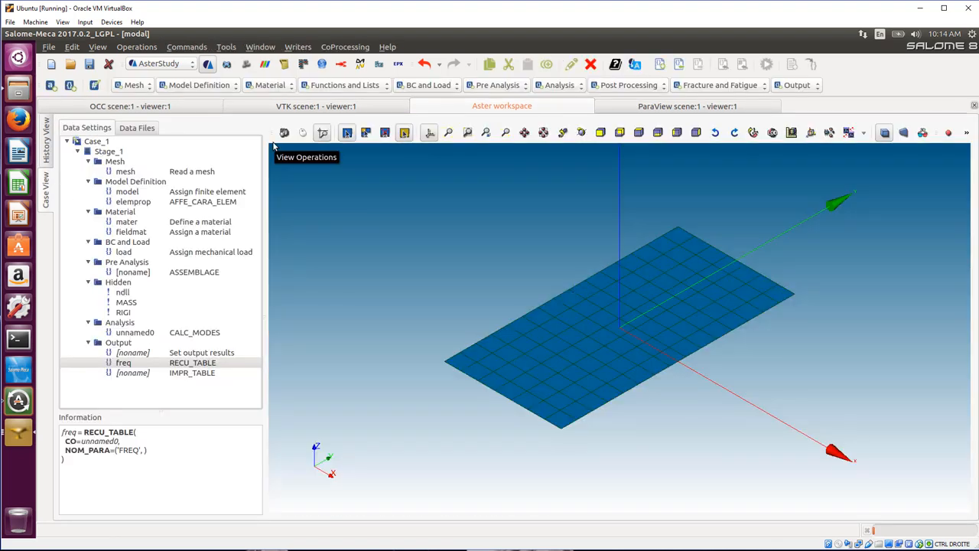